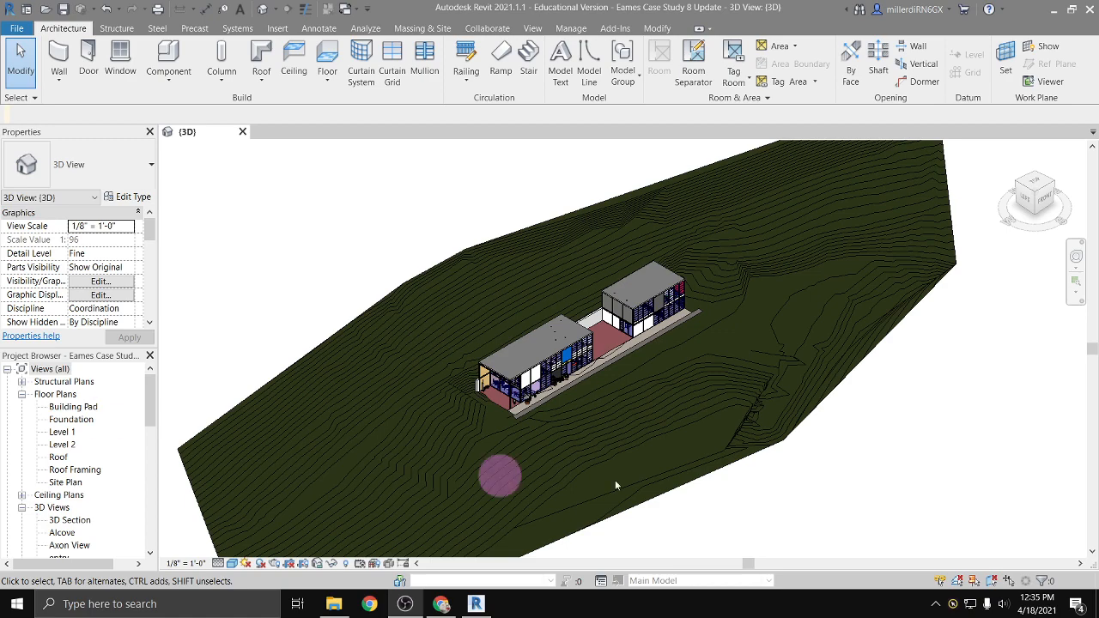
Examine the two buildings, their street-side facades and the surrounding terrain from several angles in the 3D view
scroll(677, 363, "up", 5)
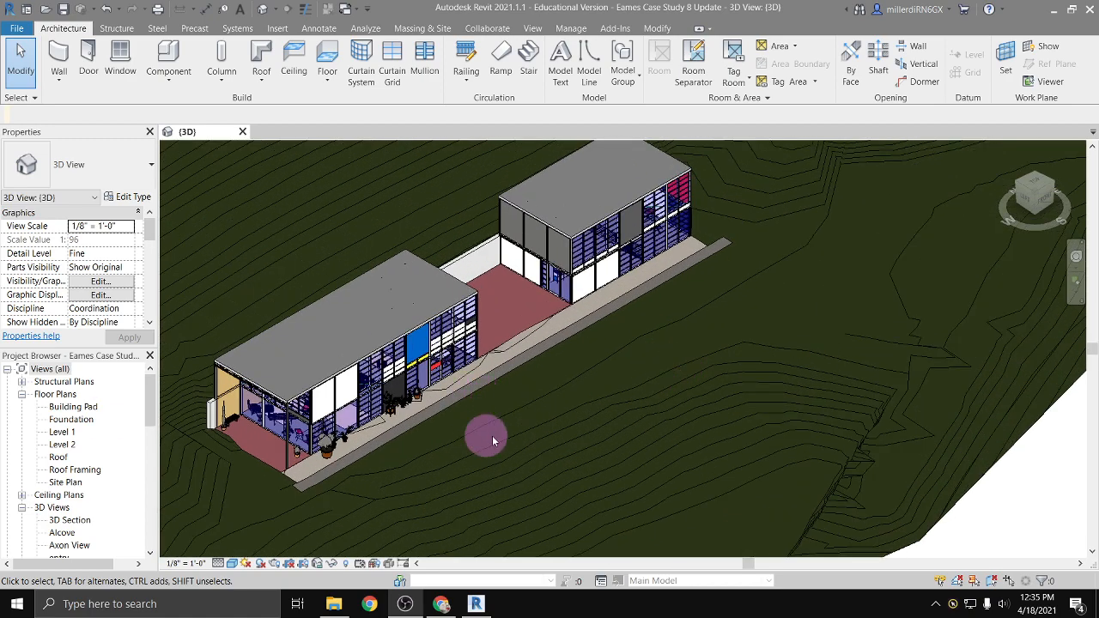
middle_click_drag(483, 437, 658, 398)
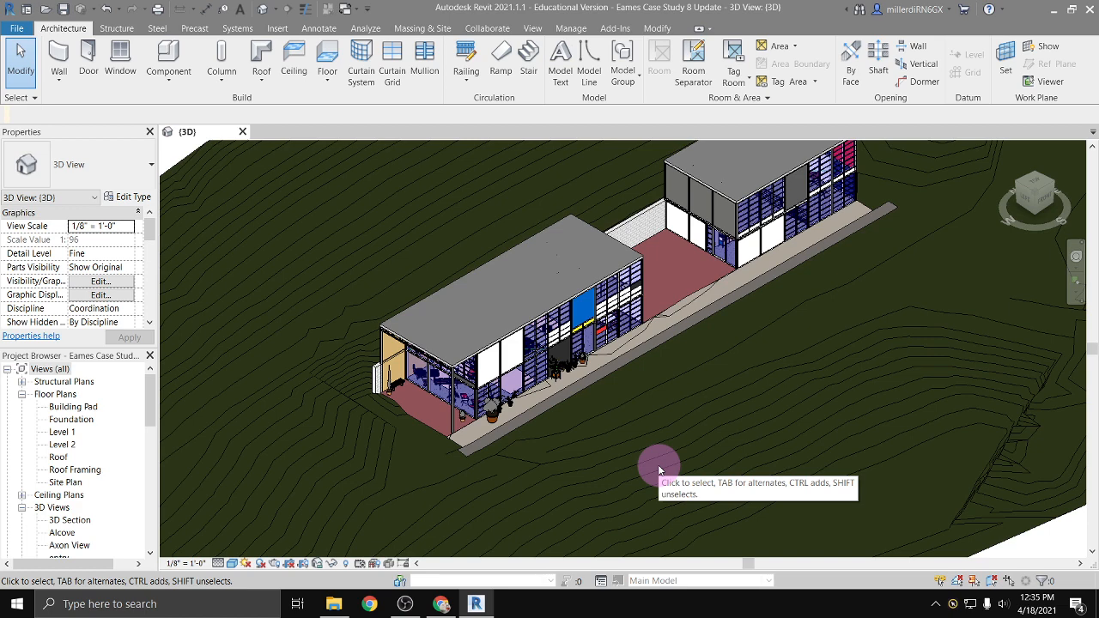
scroll(588, 344, "up", 1)
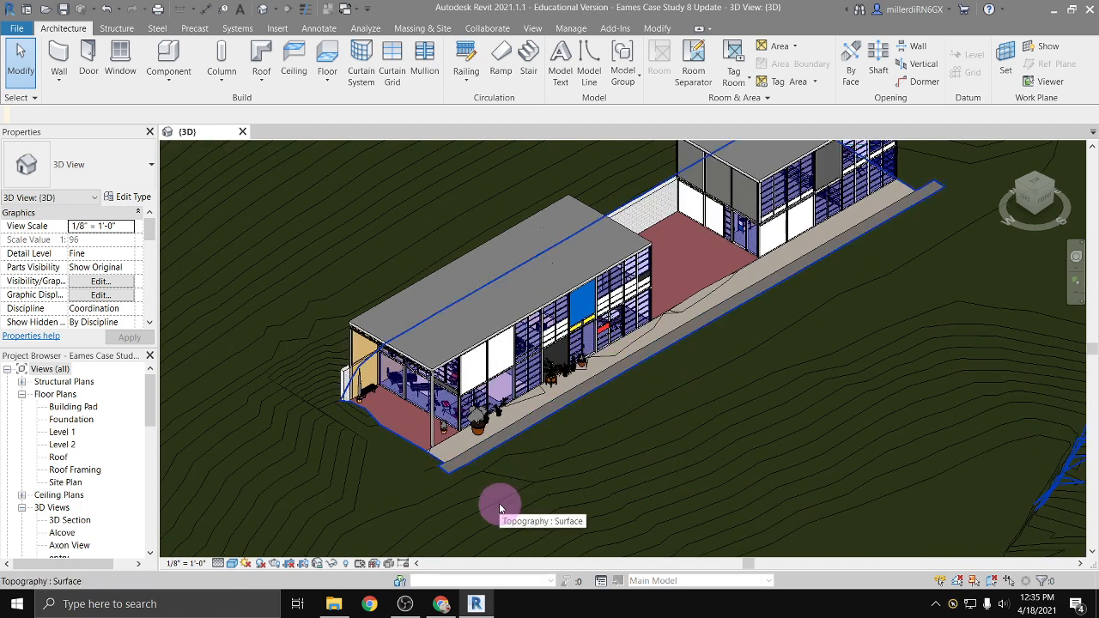
middle_click_drag(502, 507, 449, 407, "shift")
scroll(525, 326, "up", 4)
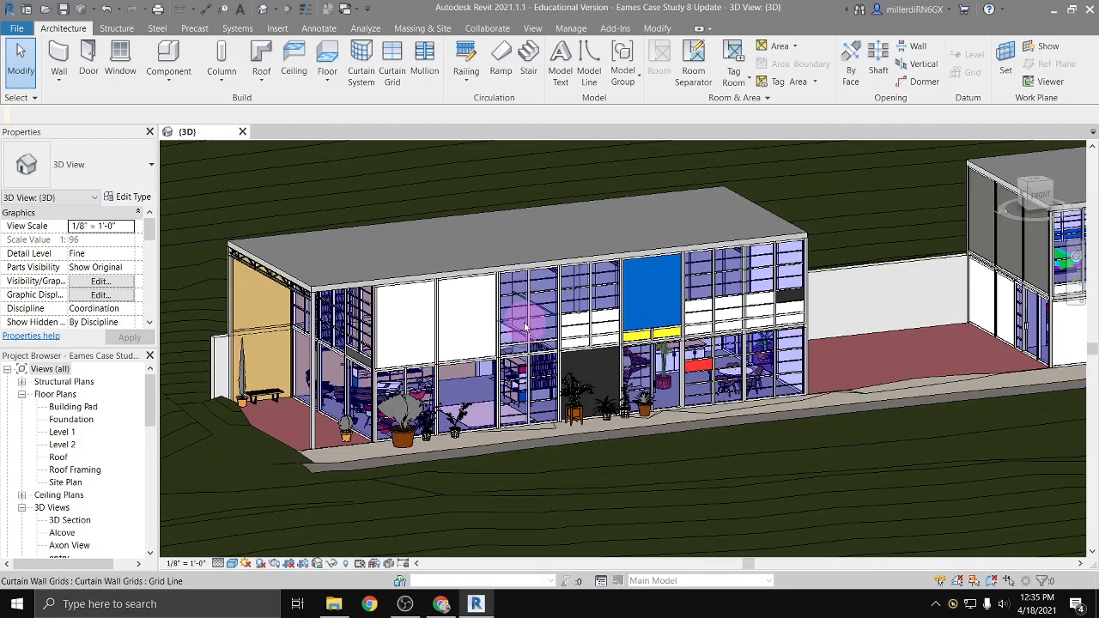
scroll(550, 339, "up", 2)
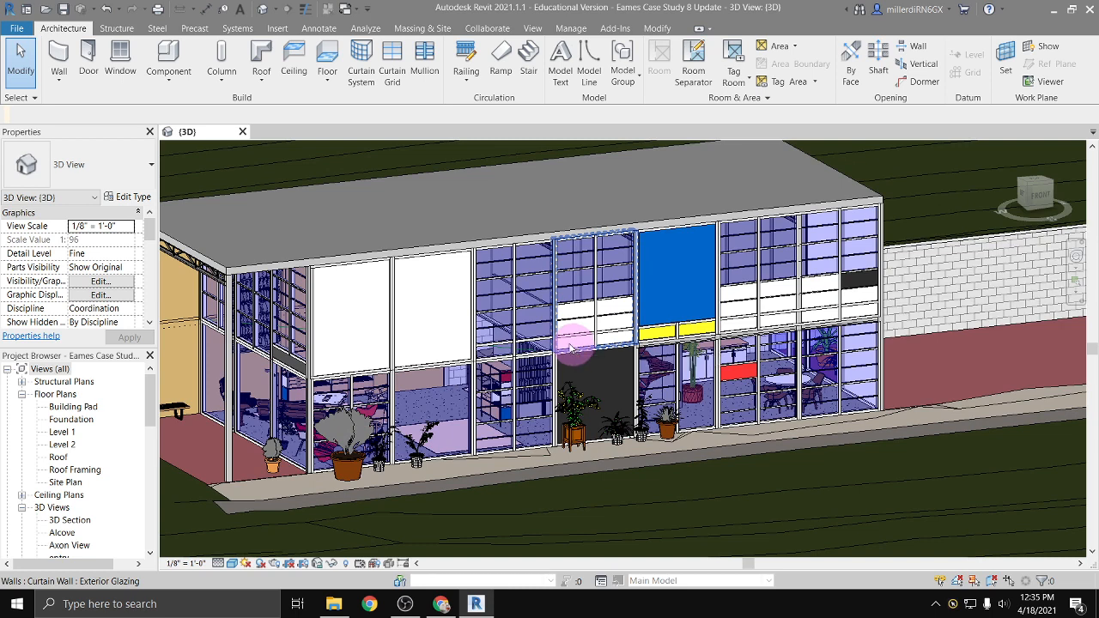
scroll(755, 440, "down", 3)
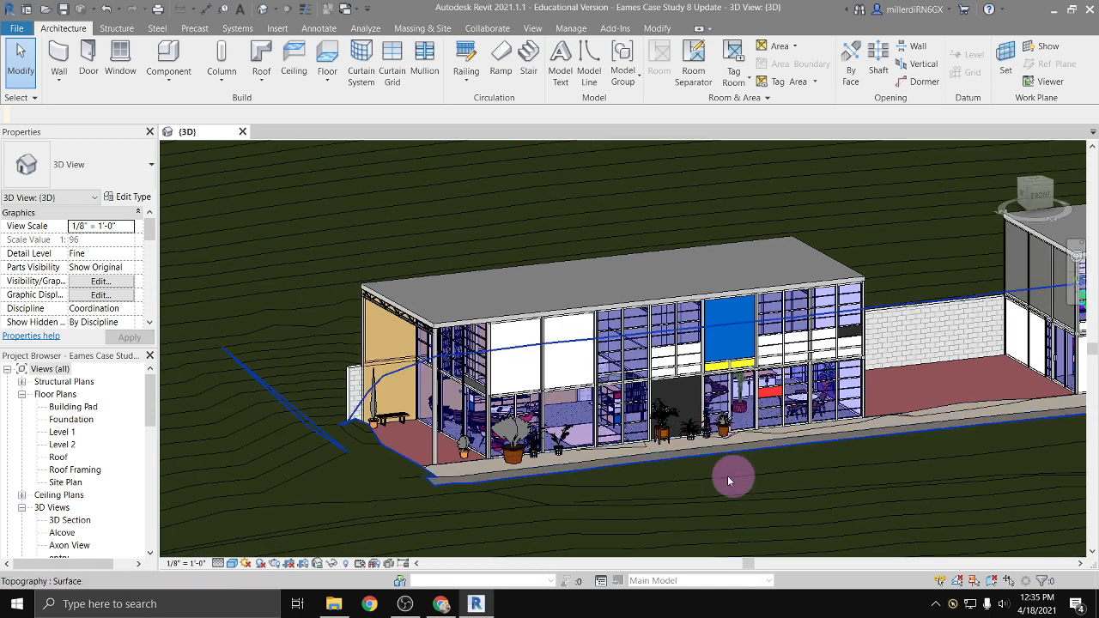
middle_click_drag(816, 446, 704, 434, "shift")
scroll(603, 450, "down", 4)
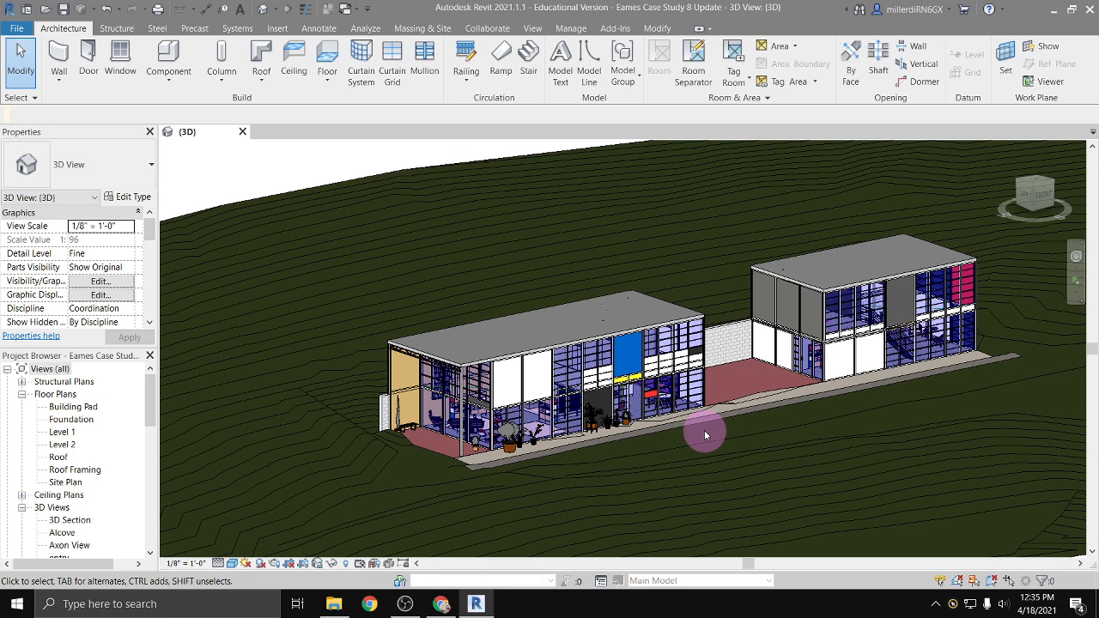
middle_click_drag(703, 433, 490, 461, "shift")
scroll(498, 468, "down", 3)
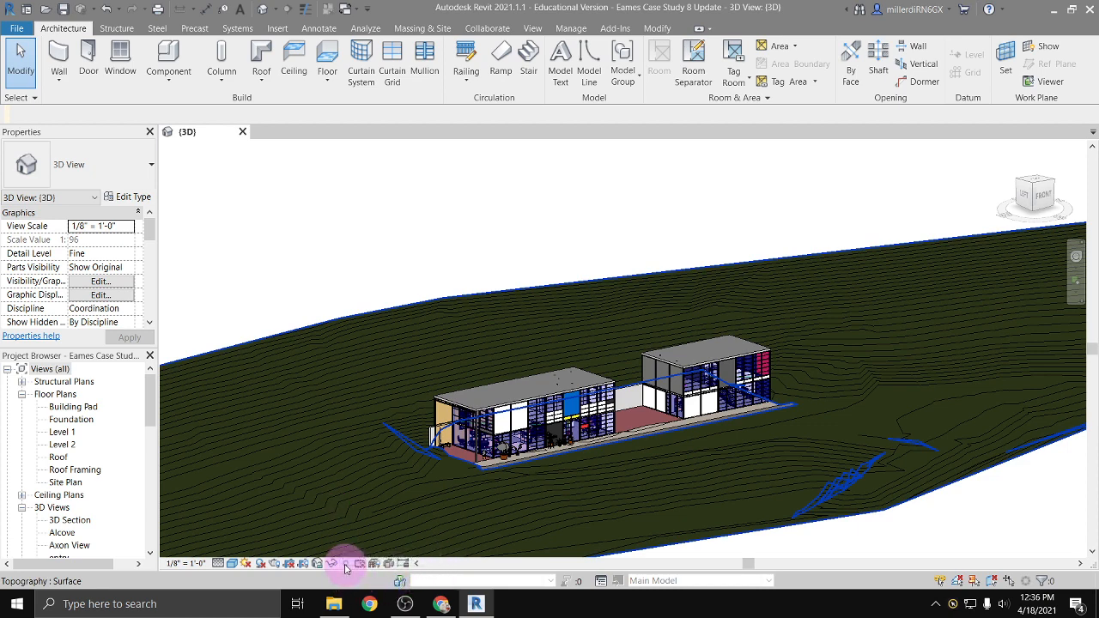
Reveal the hidden elements in the 3D view, then return to the normal display
left_click(345, 564)
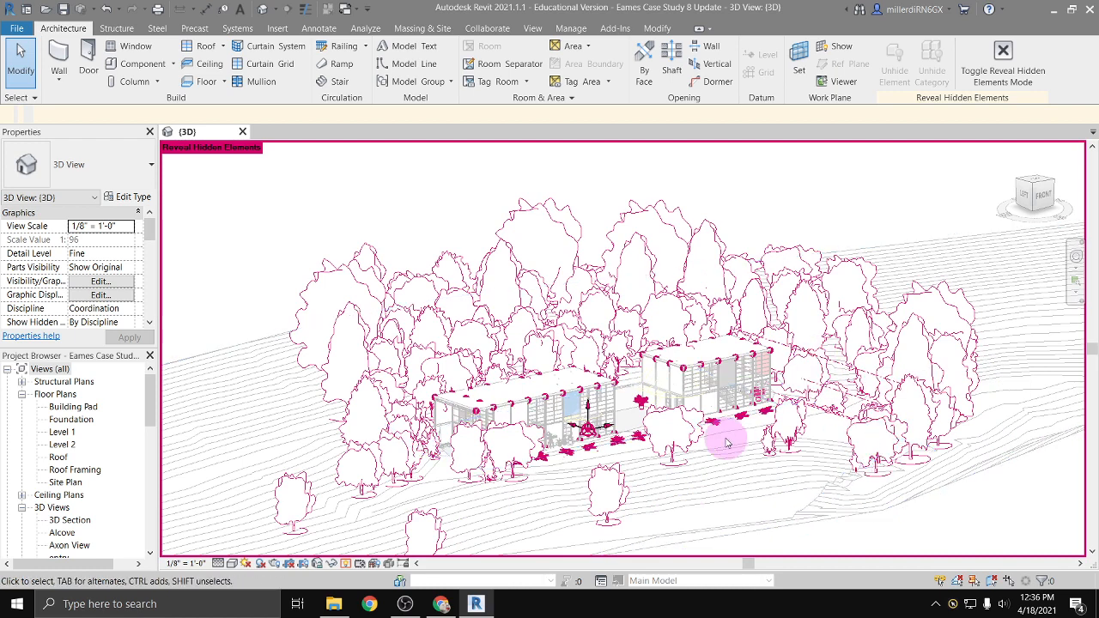
left_click(346, 566)
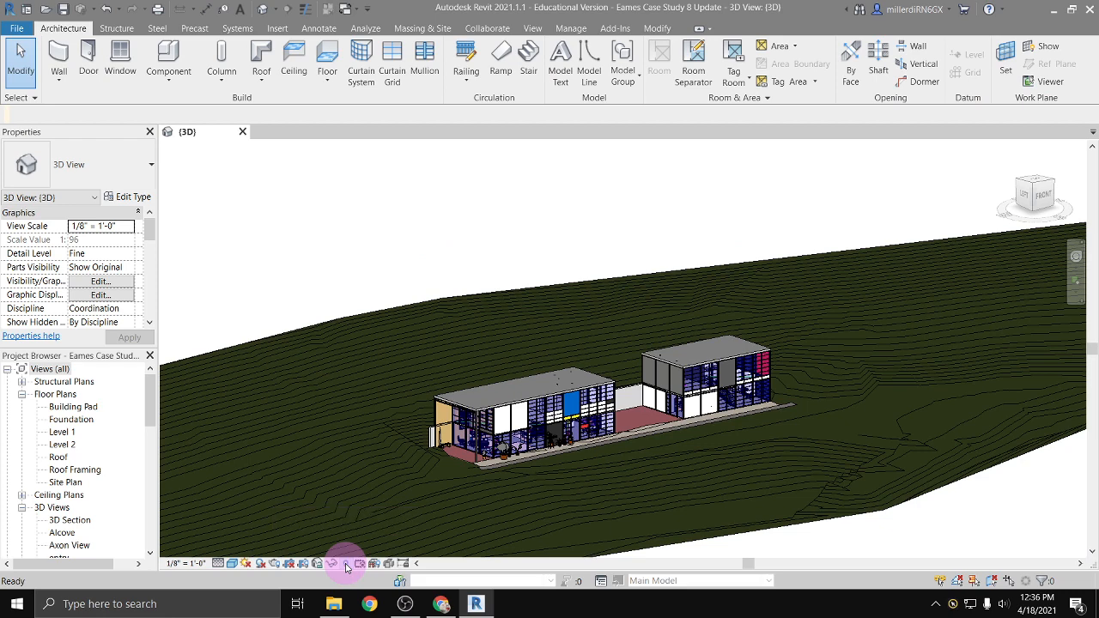
scroll(573, 438, "up", 3)
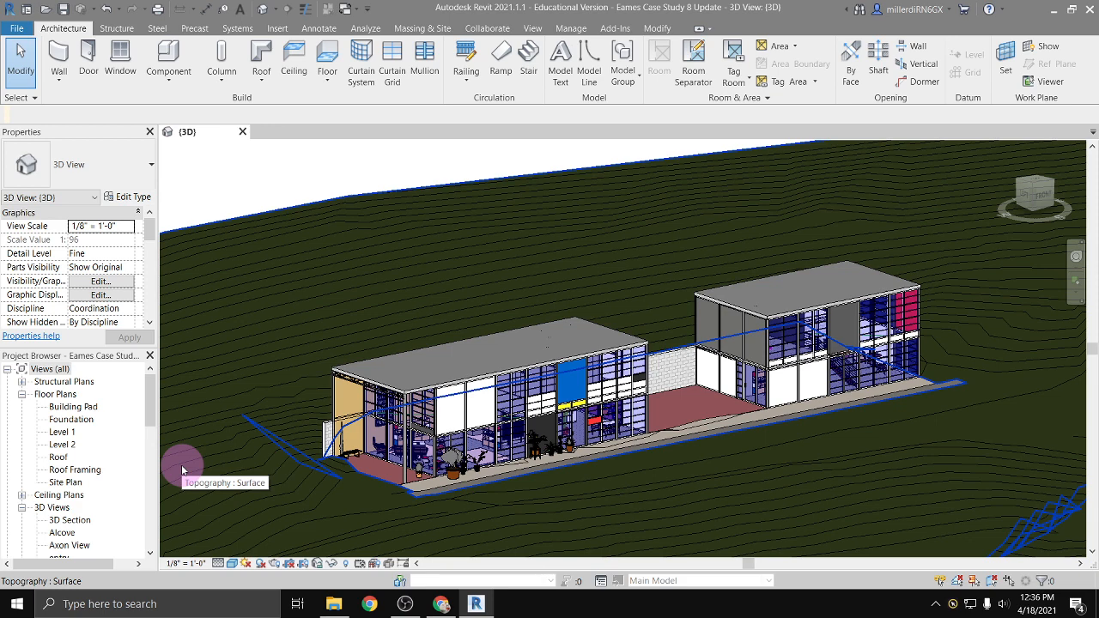
Place a perspective camera in the 3D view, with its eye on the terrain in front of the buildings and its target past the larger building
left_click(276, 16)
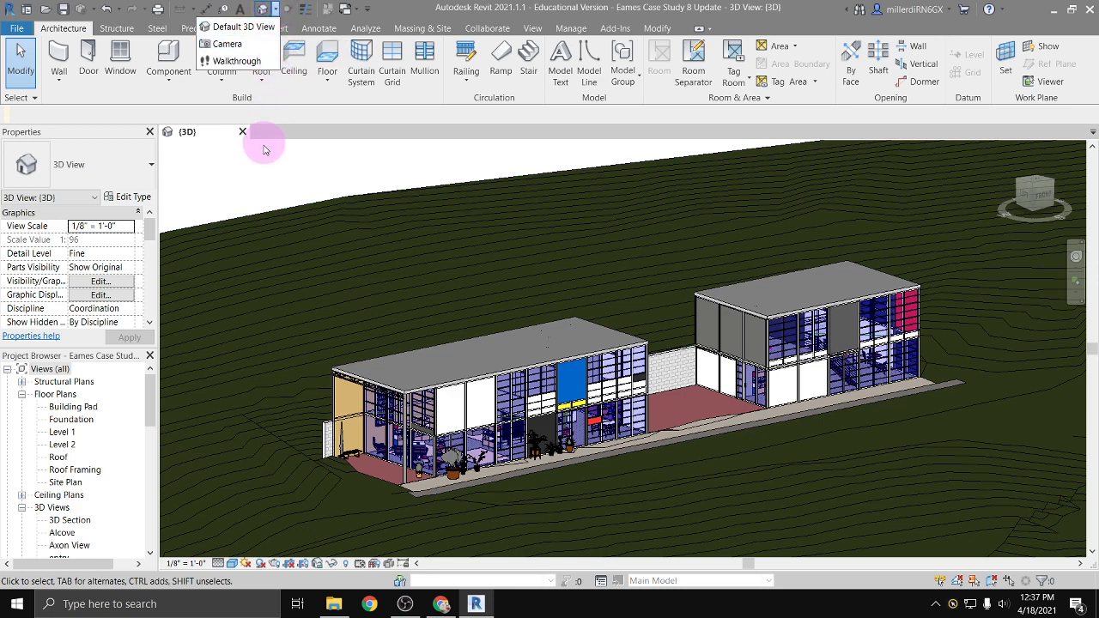
left_click(258, 178)
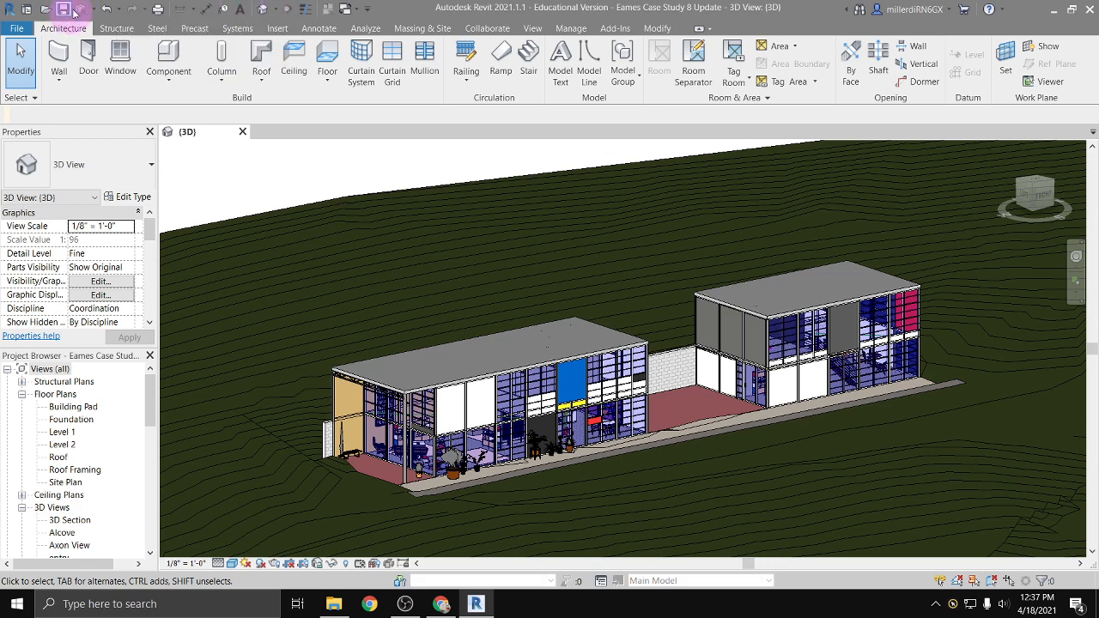
left_click(276, 10)
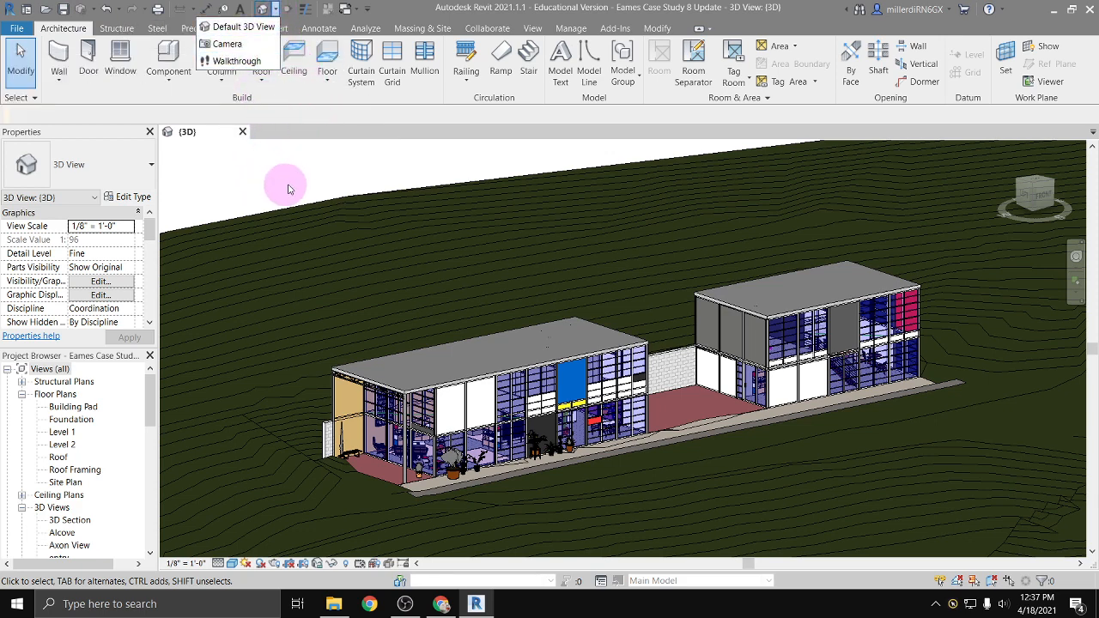
left_click(534, 31)
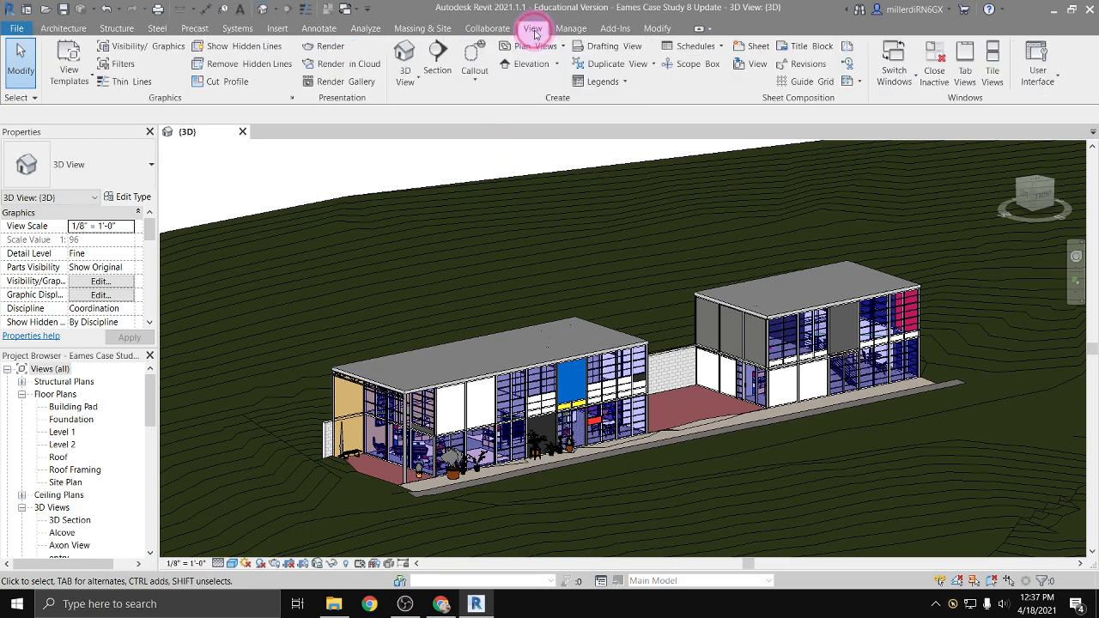
left_click(416, 82)
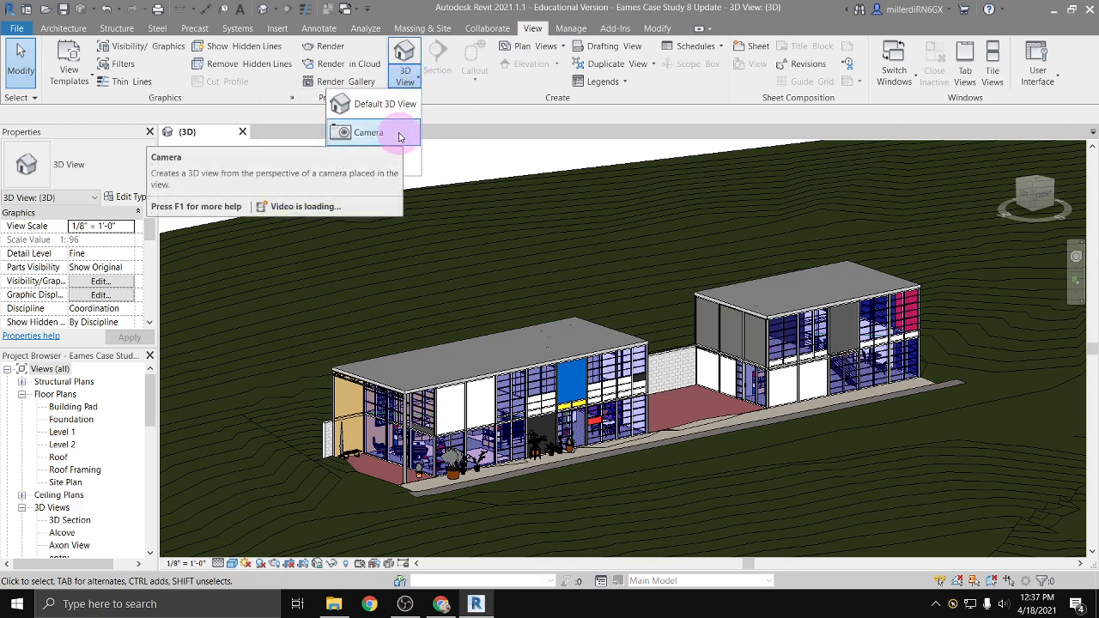
left_click(392, 138)
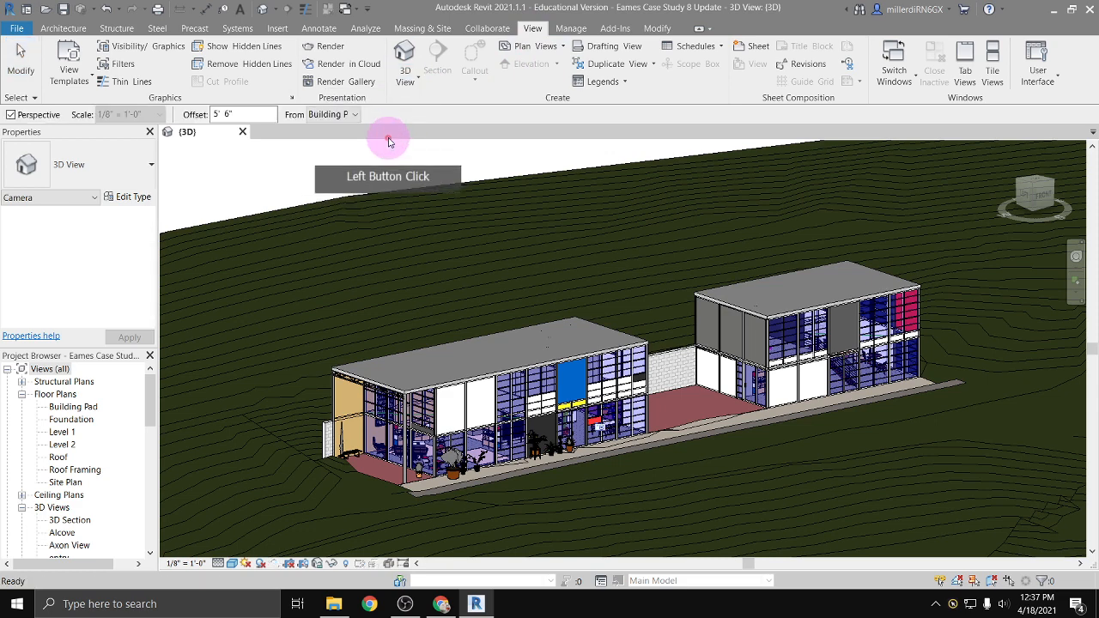
scroll(291, 455, "down", 5)
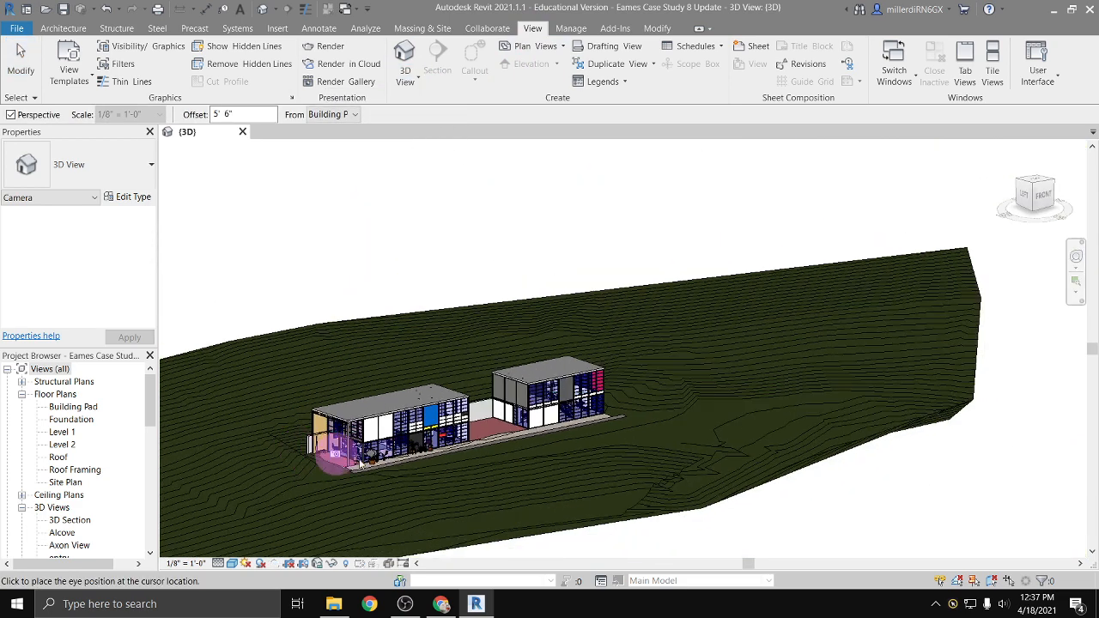
left_click(713, 445)
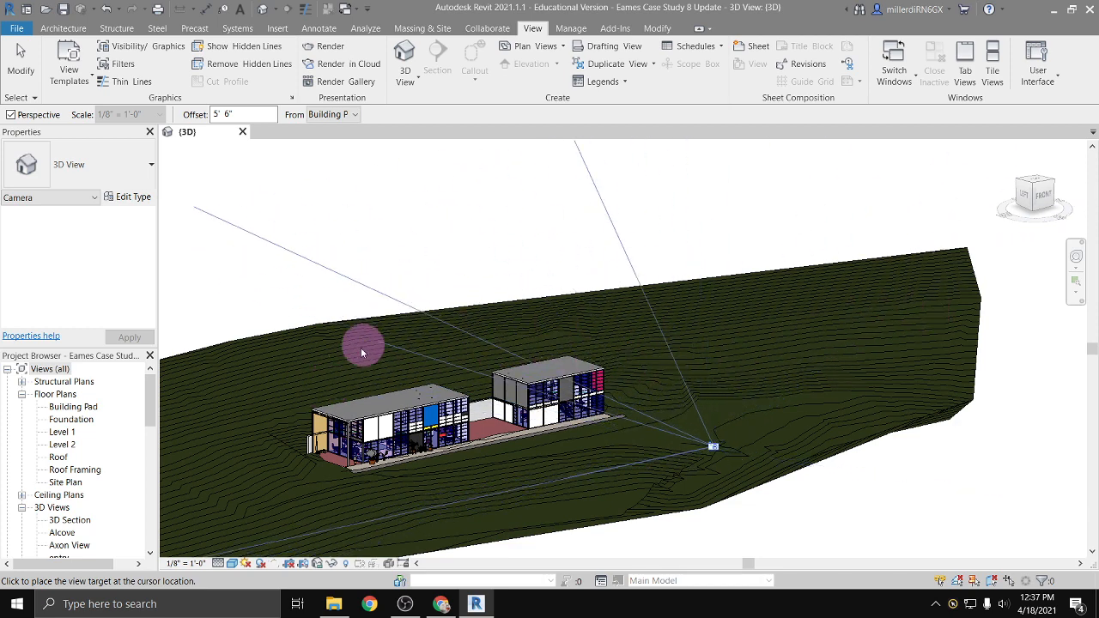
left_click(236, 368)
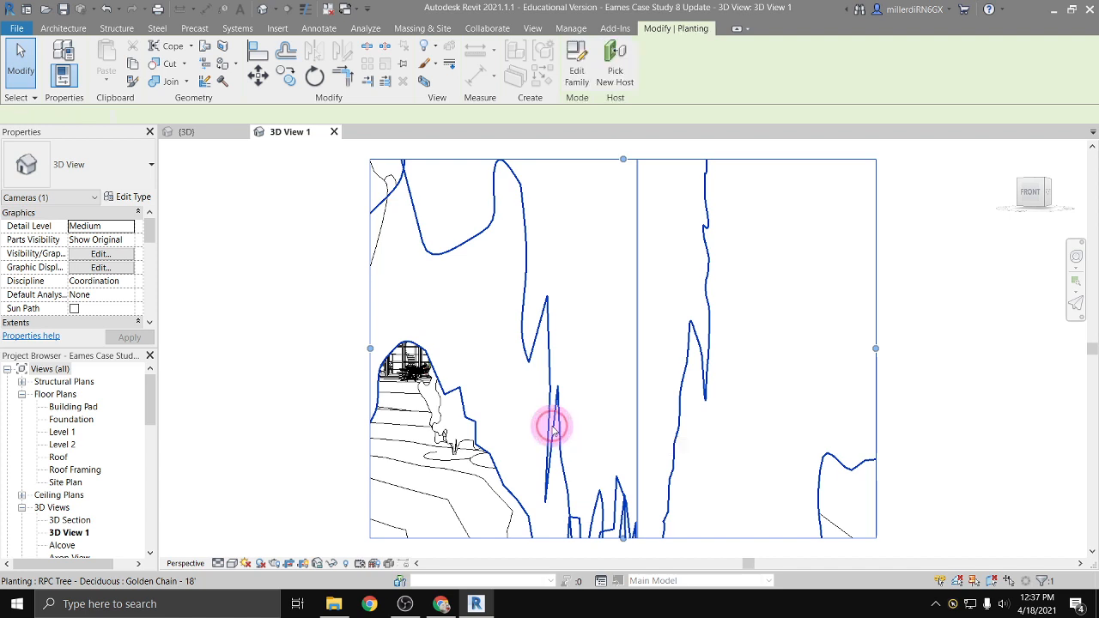
Hide the Golden Chain - 18' tree that blocks the foreground of the new camera view, as a single element
left_click(554, 429)
right_click(554, 430)
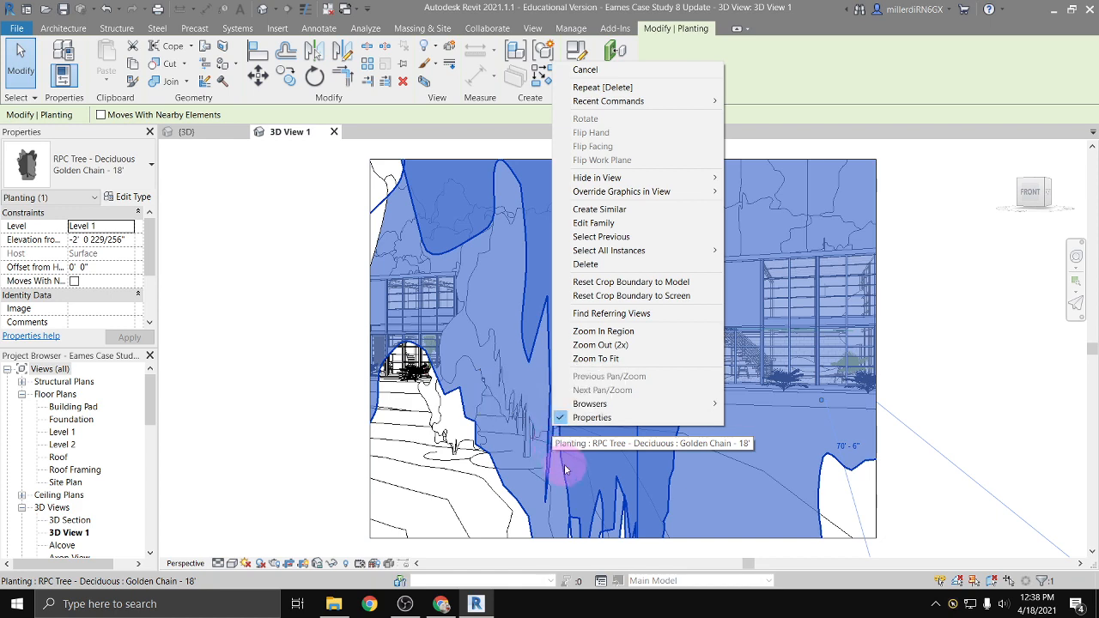
mouse_move(687, 178)
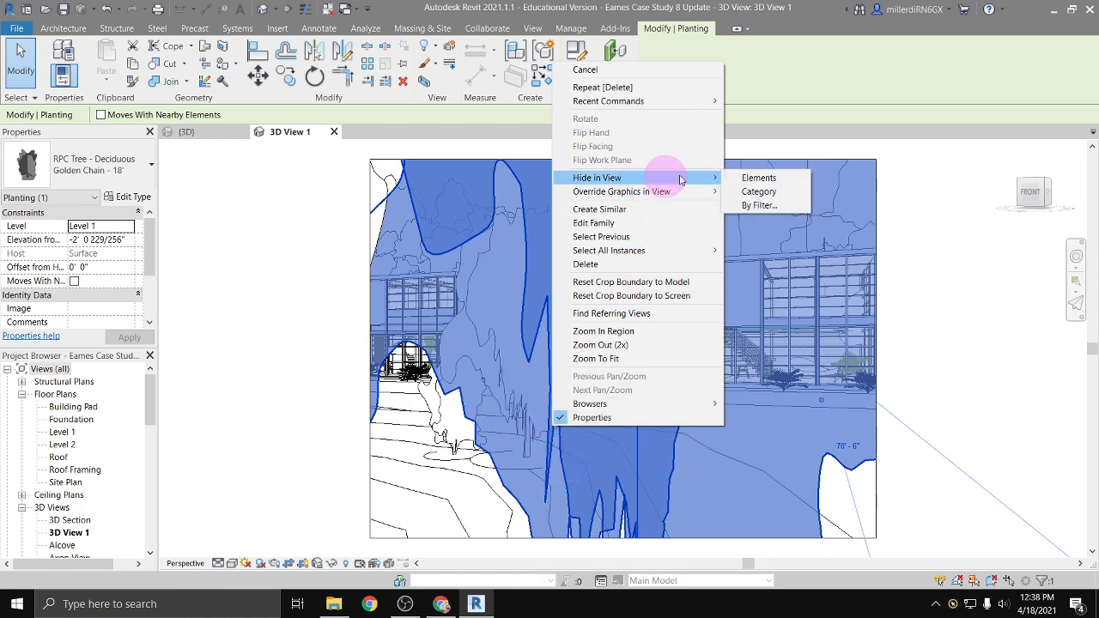
left_click(759, 178)
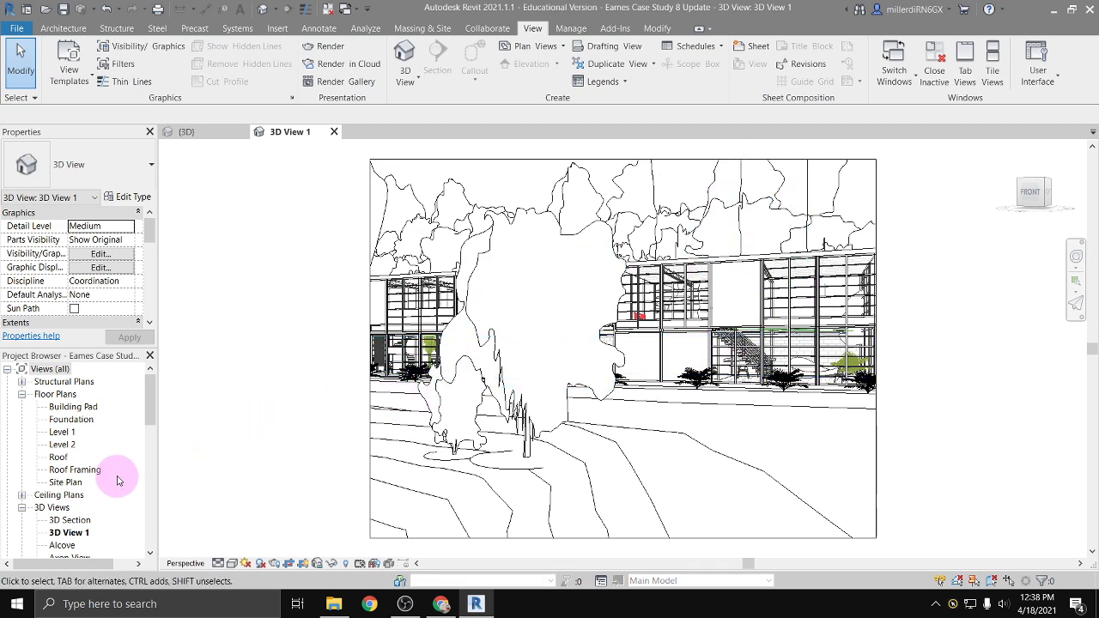
Delete the 3D View 1 camera view from the project
scroll(48, 505, "down", 3)
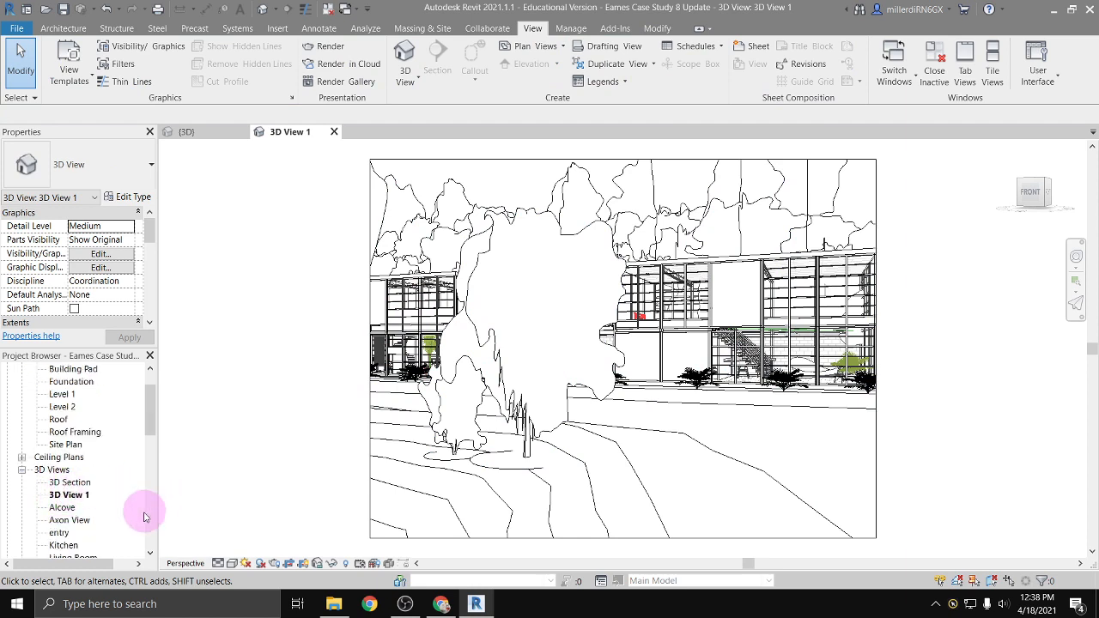
left_click(72, 497)
left_click(76, 497)
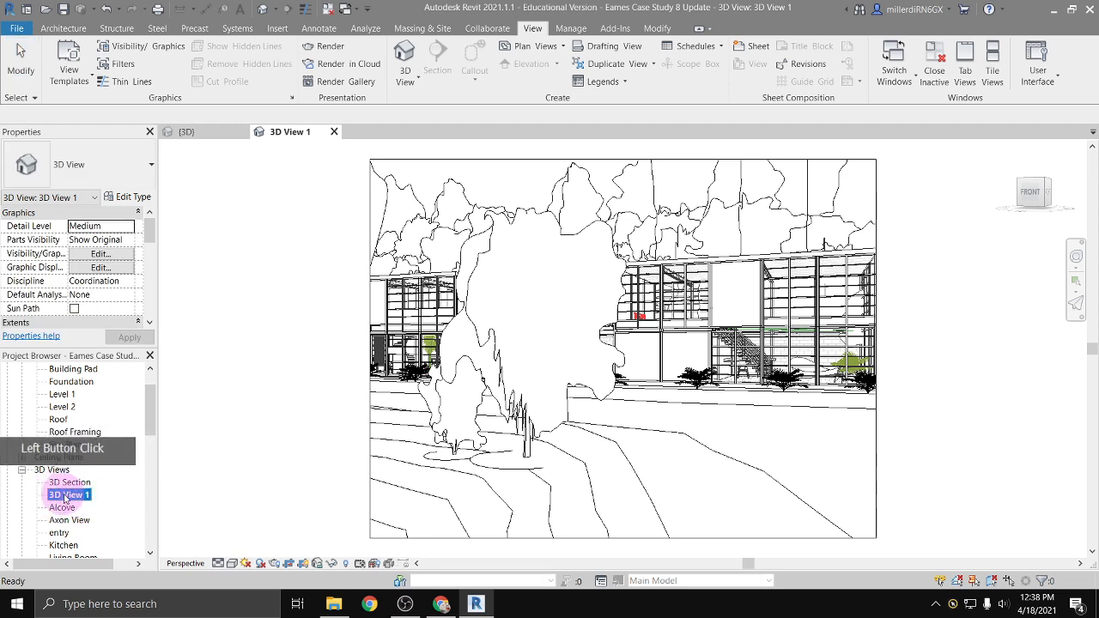
key("Delete")
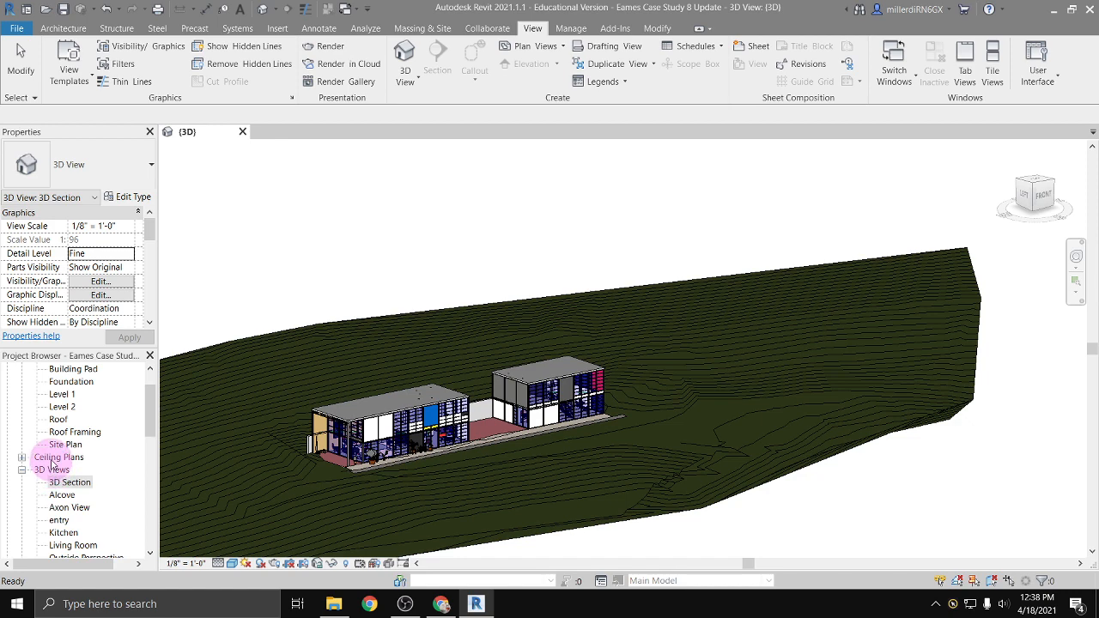
Open the Level 1 floor plan and show its crop region
double_click(62, 395)
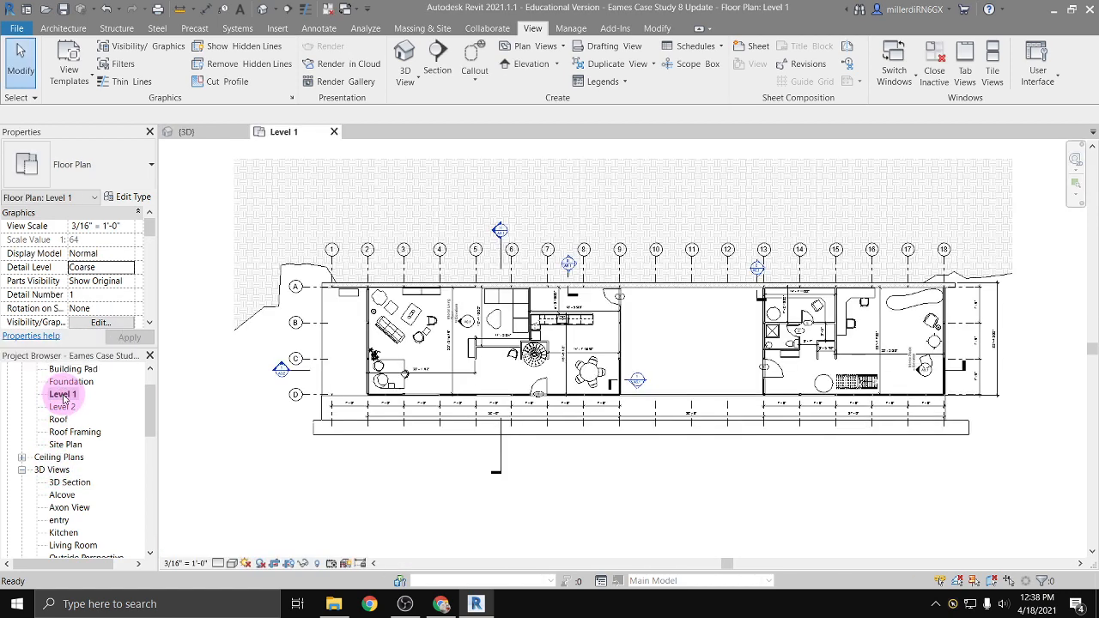
scroll(713, 391, "up", 1)
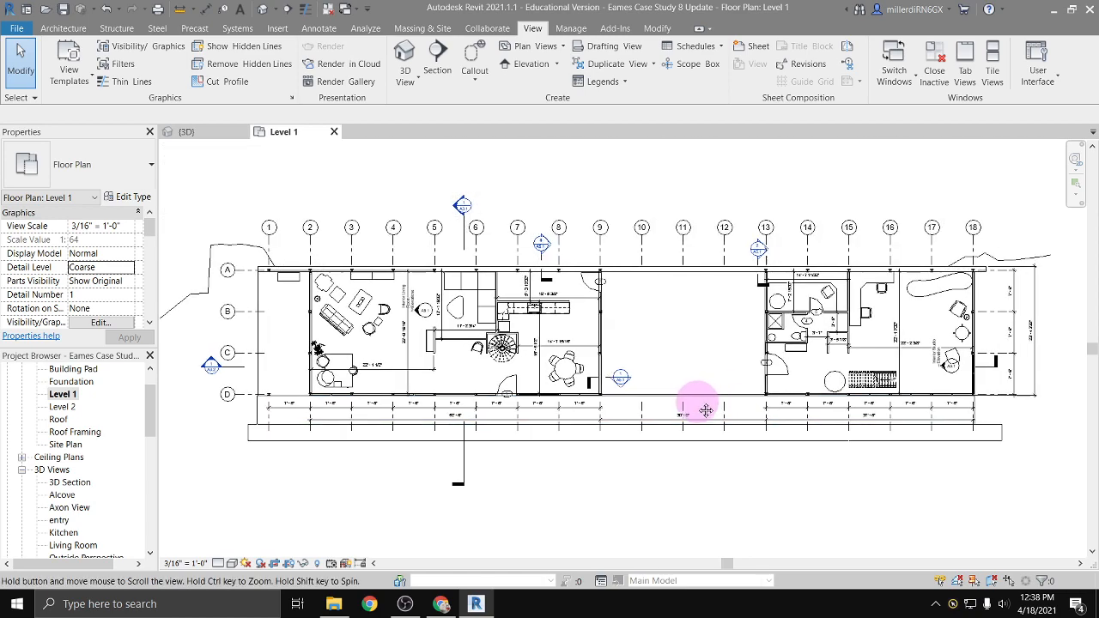
scroll(705, 411, "down", 2)
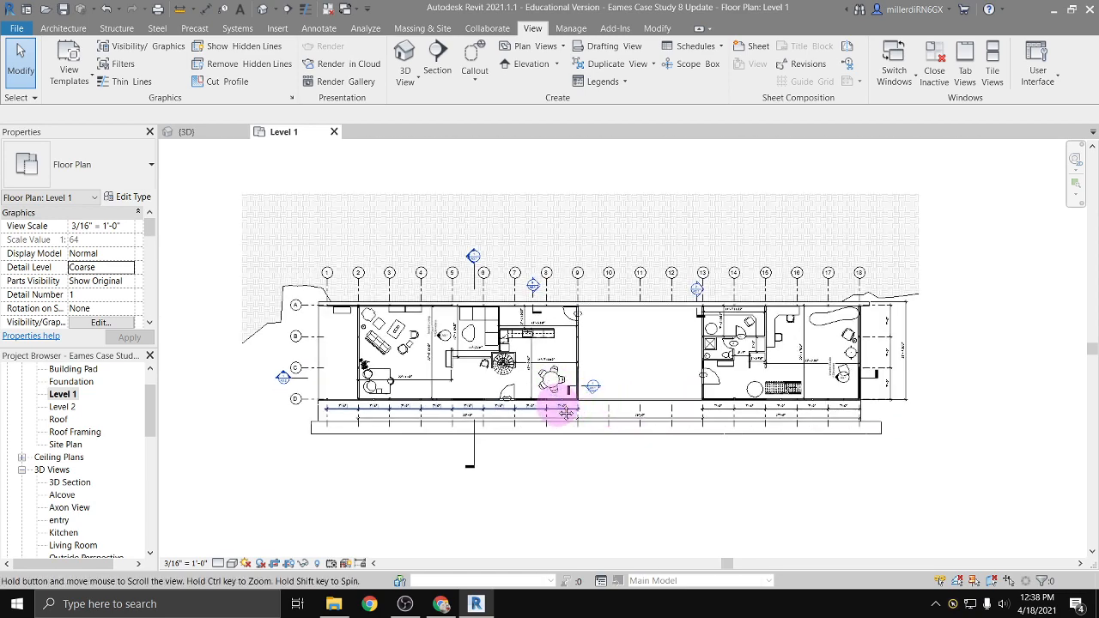
middle_click_drag(565, 412, 545, 372)
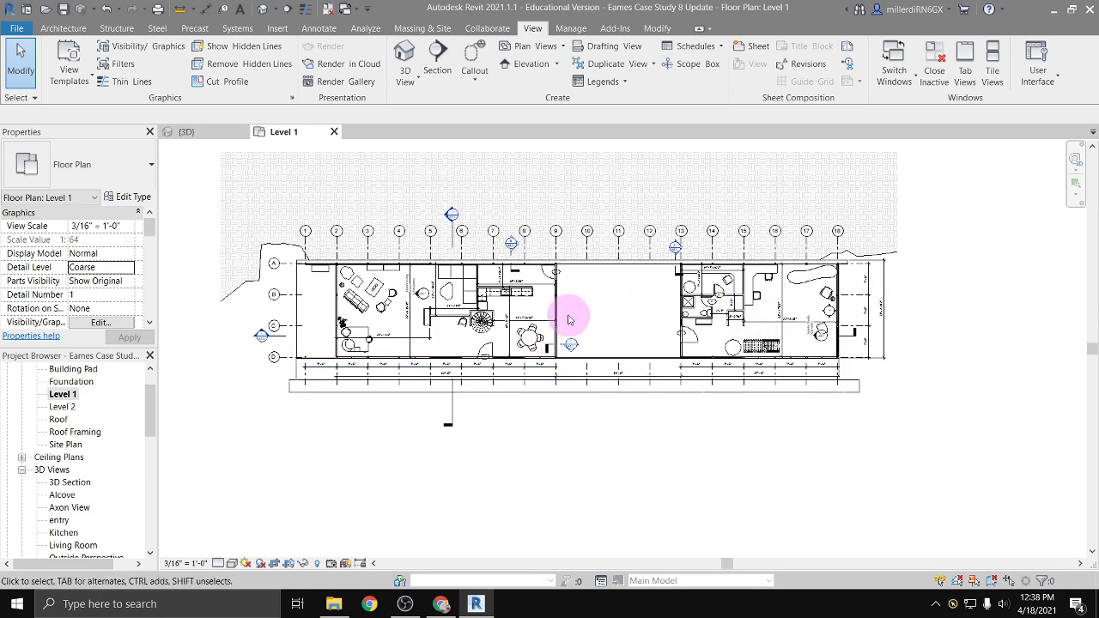
left_click(289, 565)
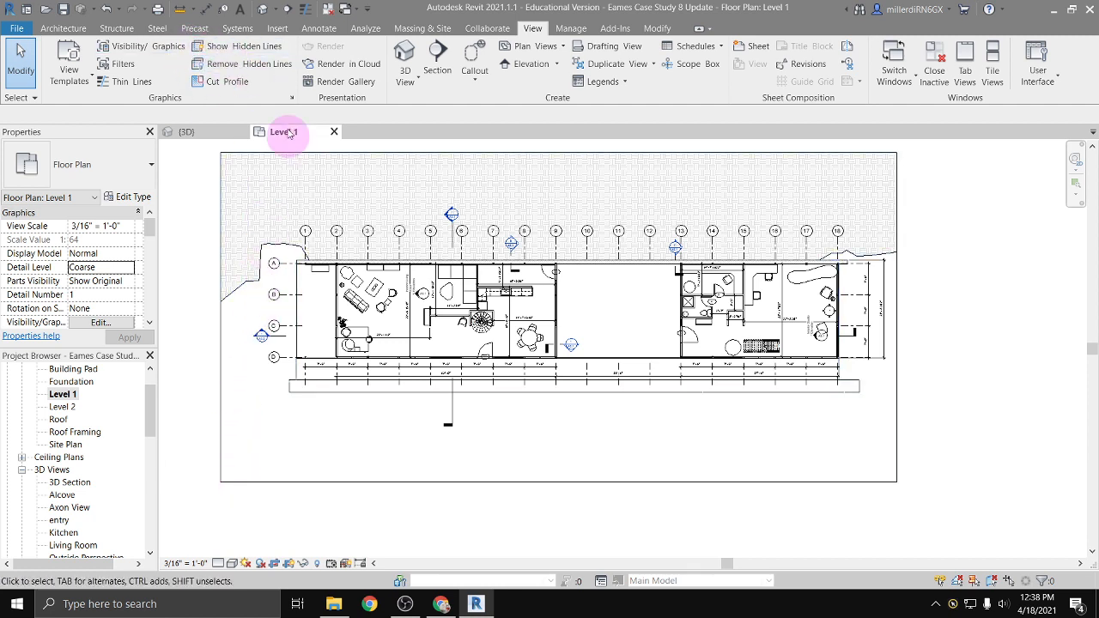
Create a perspective camera view from Level 1, with its eye outside the plan's lower-left corner and its target beyond the courtyard's rear wall
left_click(280, 12)
left_click(255, 42)
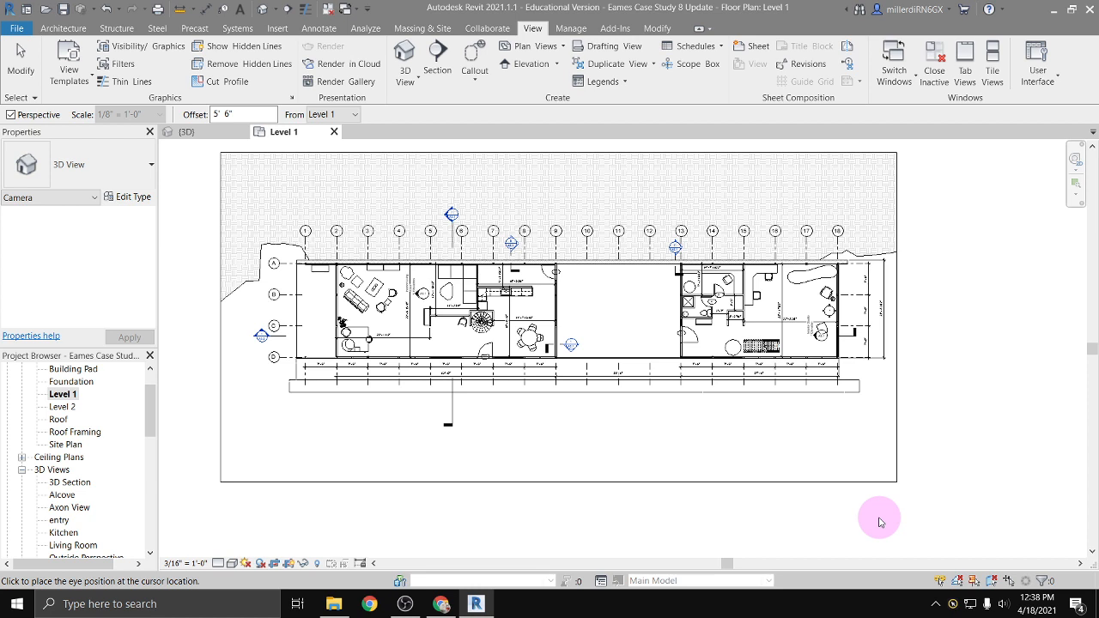
left_click(212, 539)
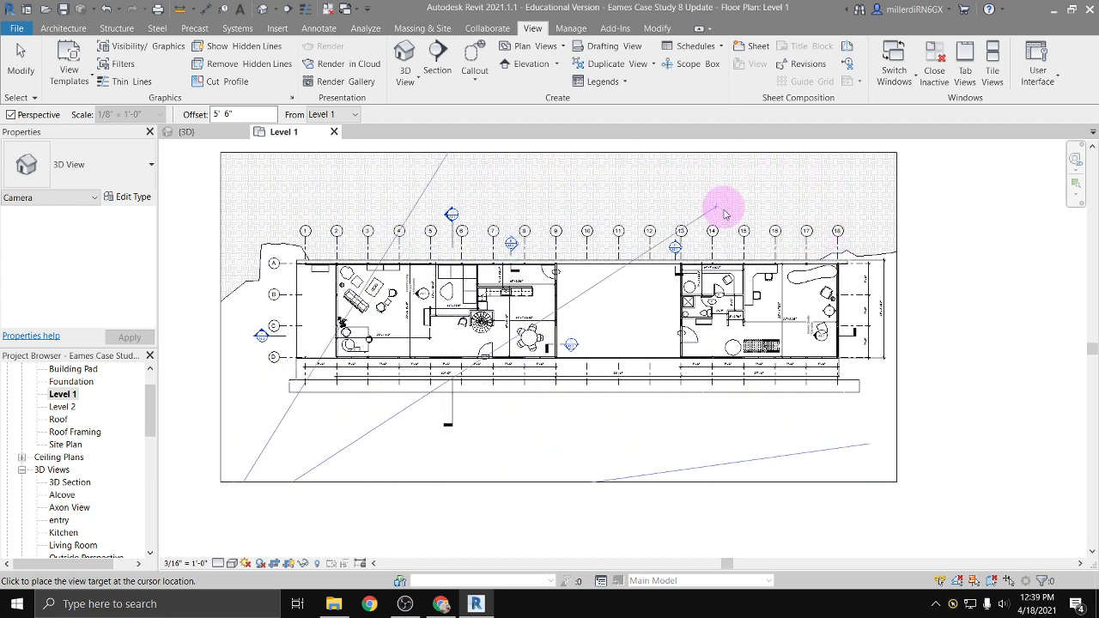
left_click(598, 186)
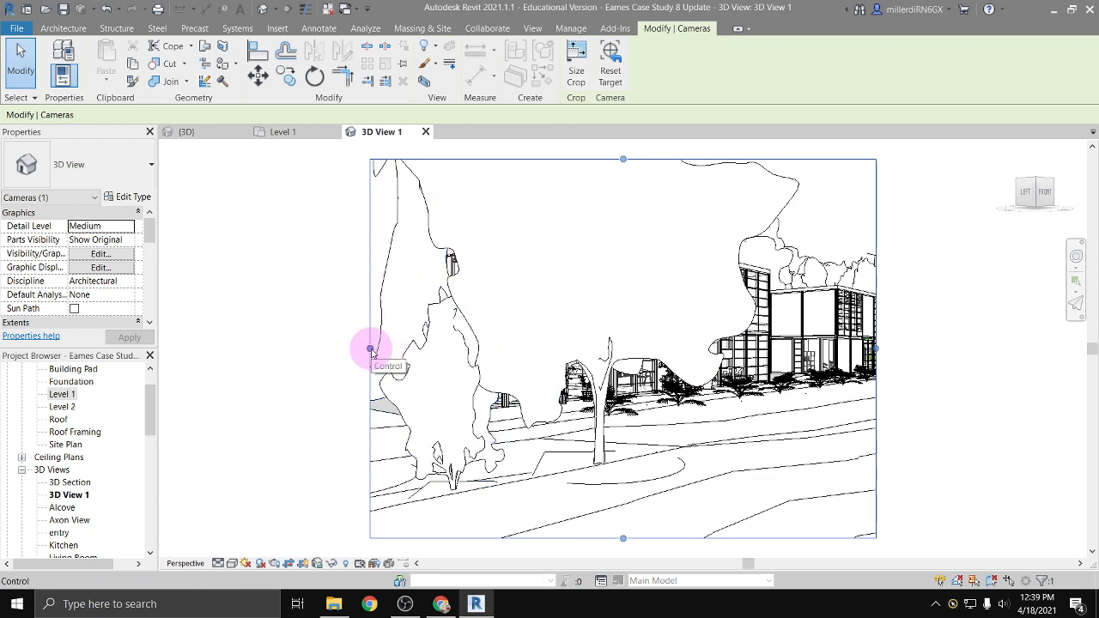
Enlarge the new camera view's crop region by extending its left, right and upper edges
left_click_drag(371, 348, 241, 349)
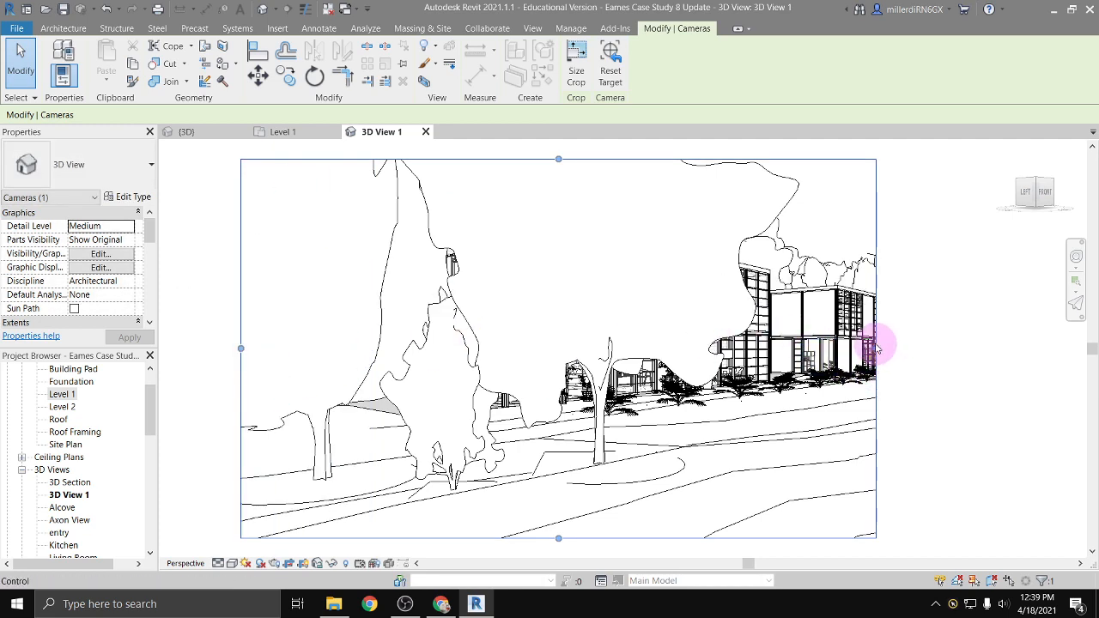
left_click_drag(876, 347, 948, 347)
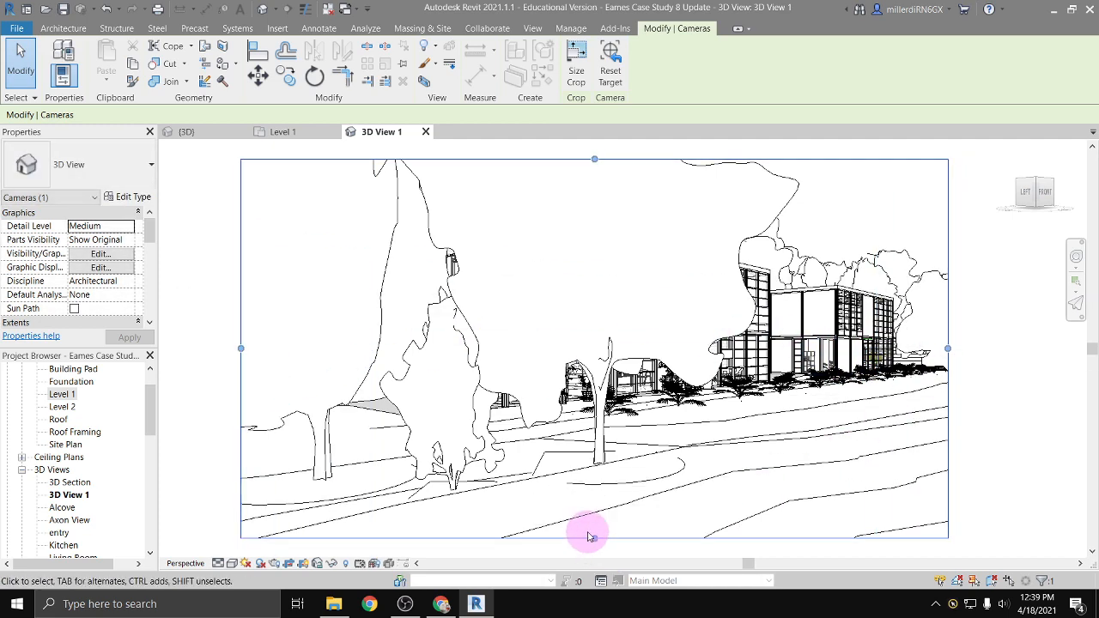
left_click(597, 205)
left_click_drag(591, 160, 594, 146)
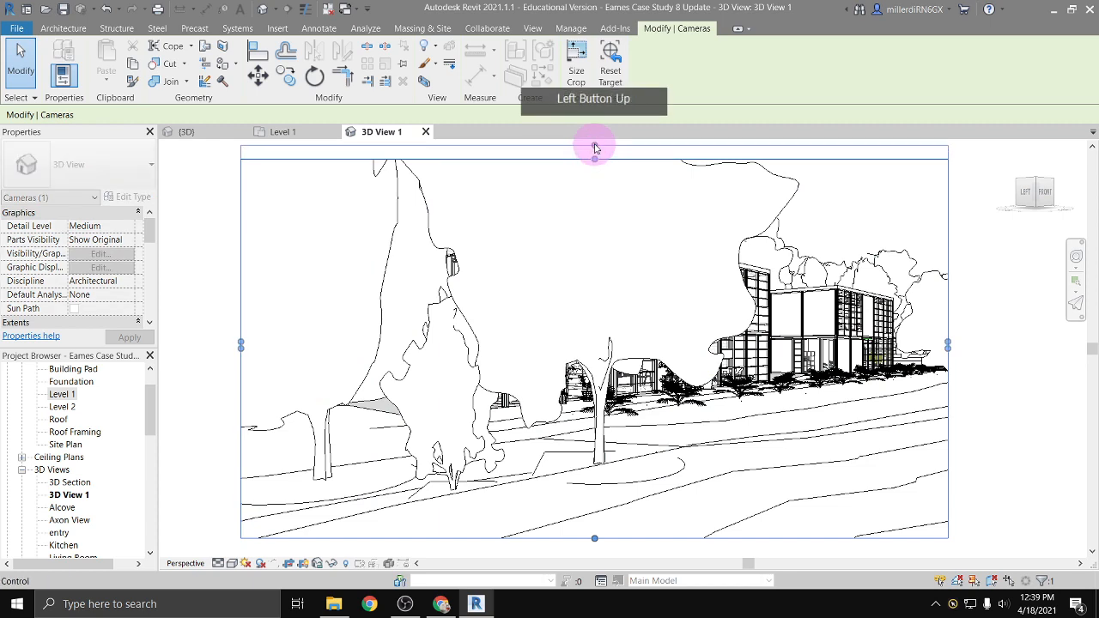
Hide the Common Apple - 20' tree standing in front of the house as a single element in this view
left_click(598, 459)
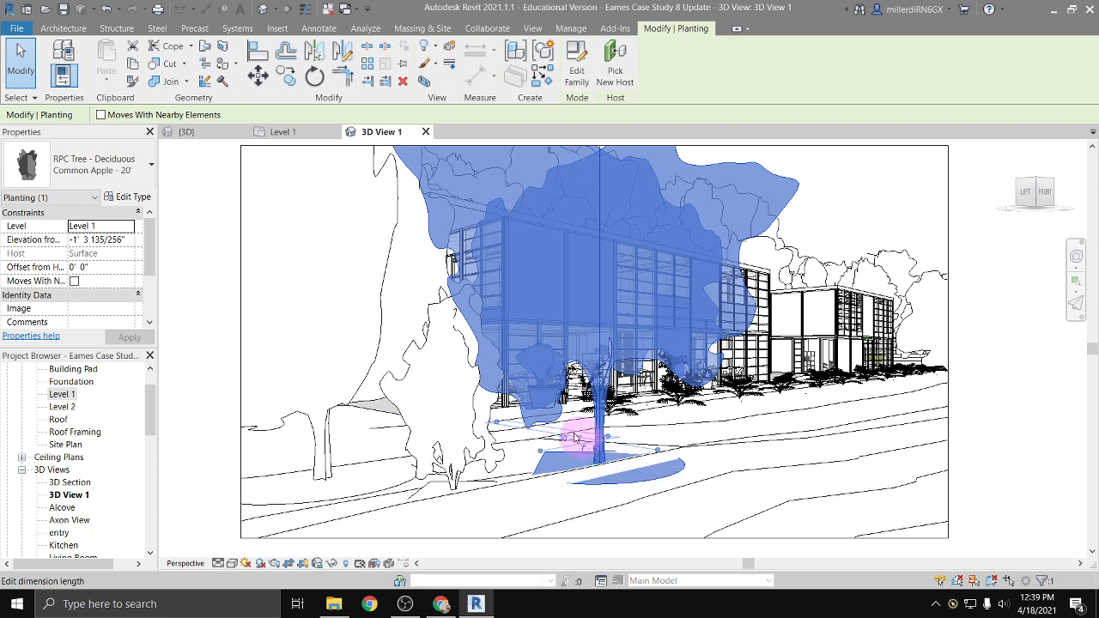
right_click(604, 348)
mouse_move(695, 343)
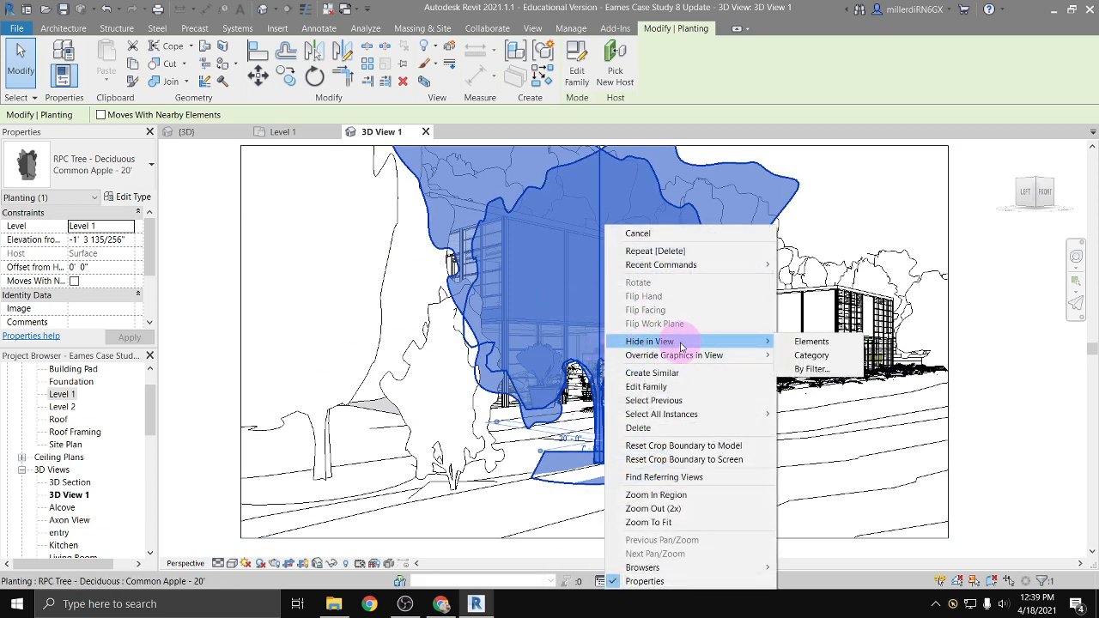
left_click(807, 342)
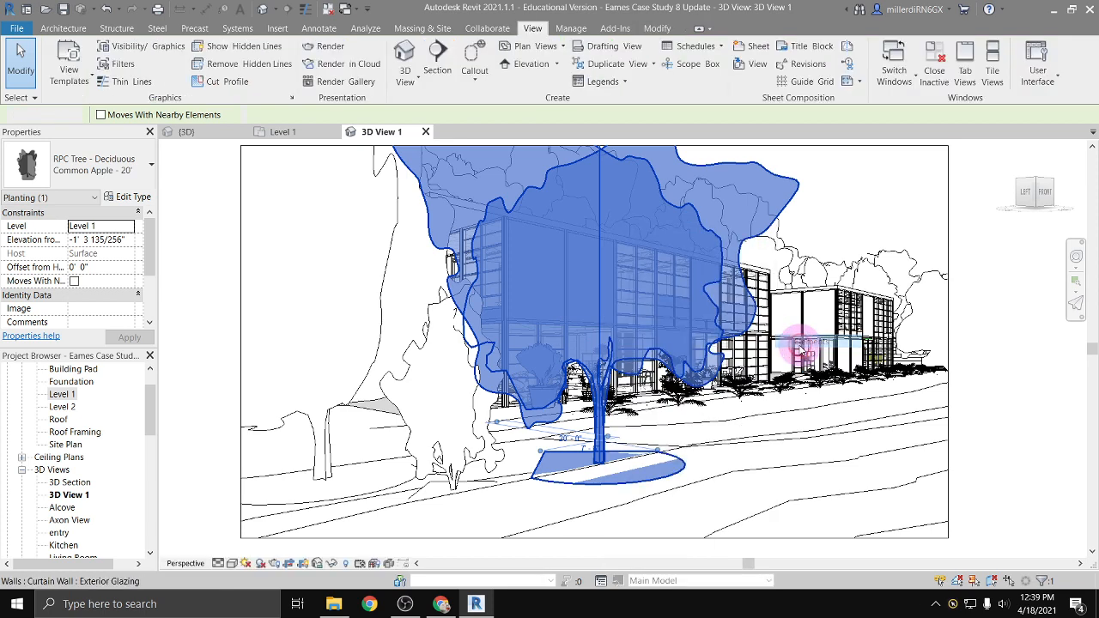
left_click(351, 532)
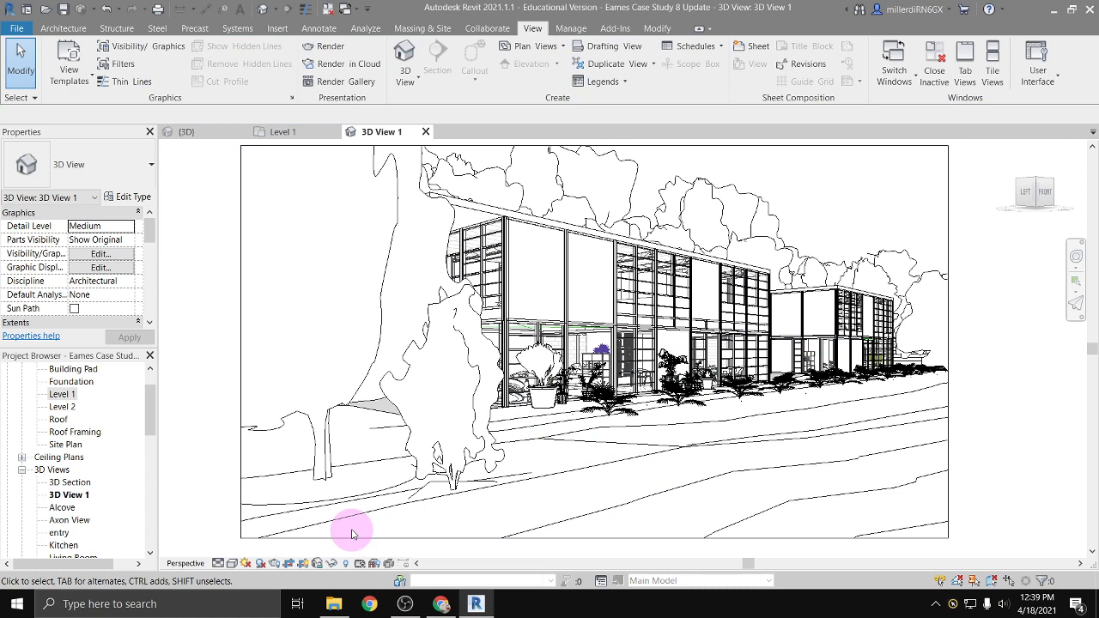
Hide the American Beech - 20' tree at the left edge of the camera view as a single element
left_click(315, 417)
right_click(315, 417)
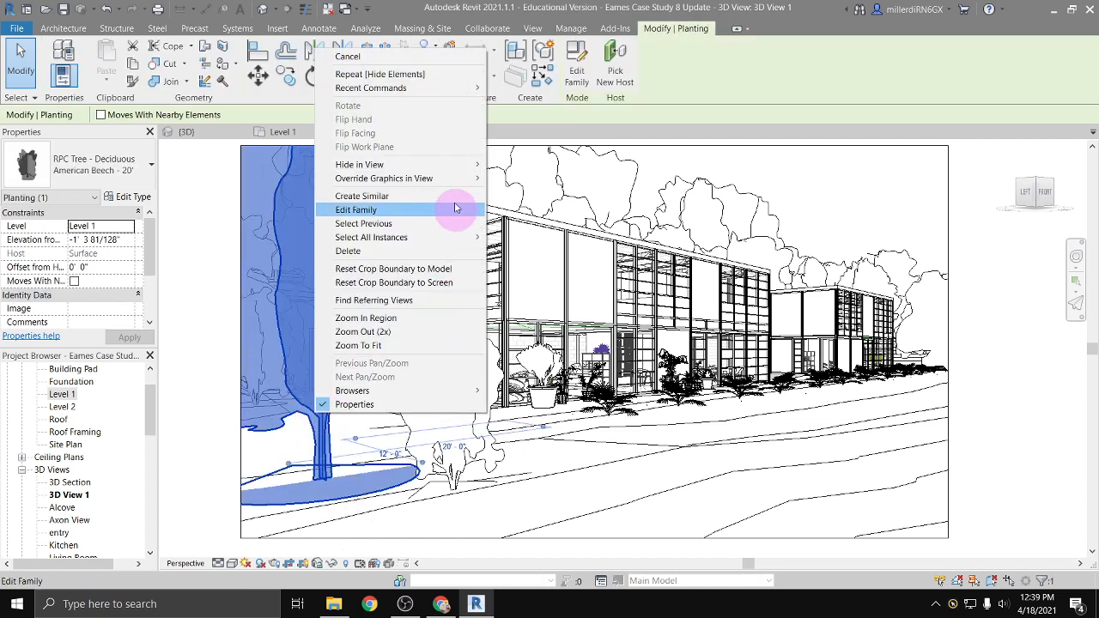
mouse_move(461, 164)
left_click(521, 166)
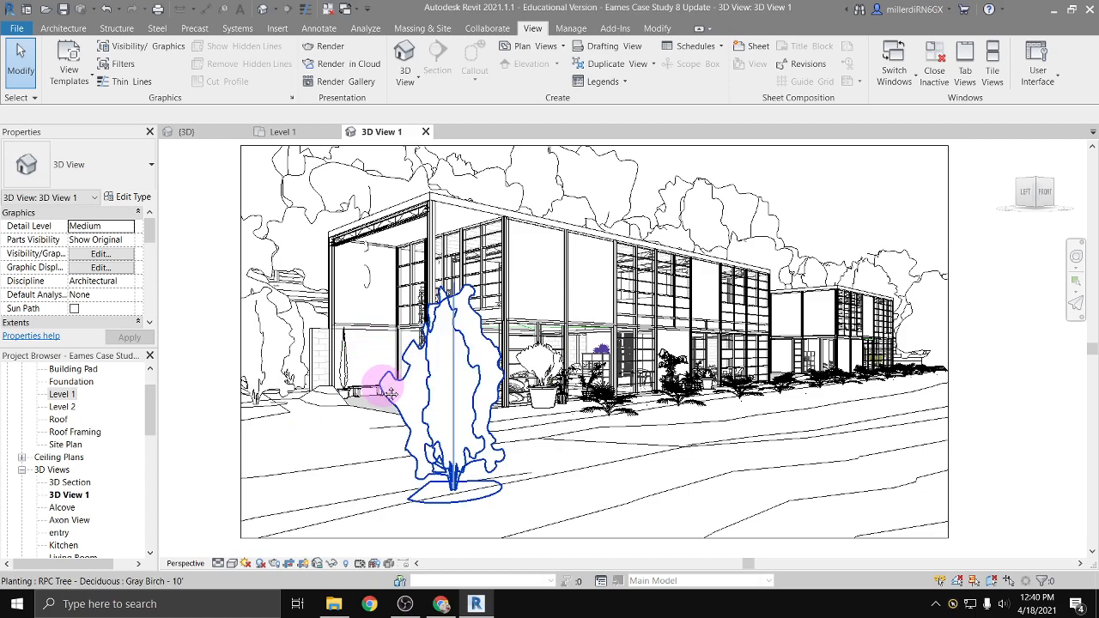
Tighten the camera view's crop region by pulling in its left, right and lower edges around the house
middle_click_drag(378, 391, 280, 368)
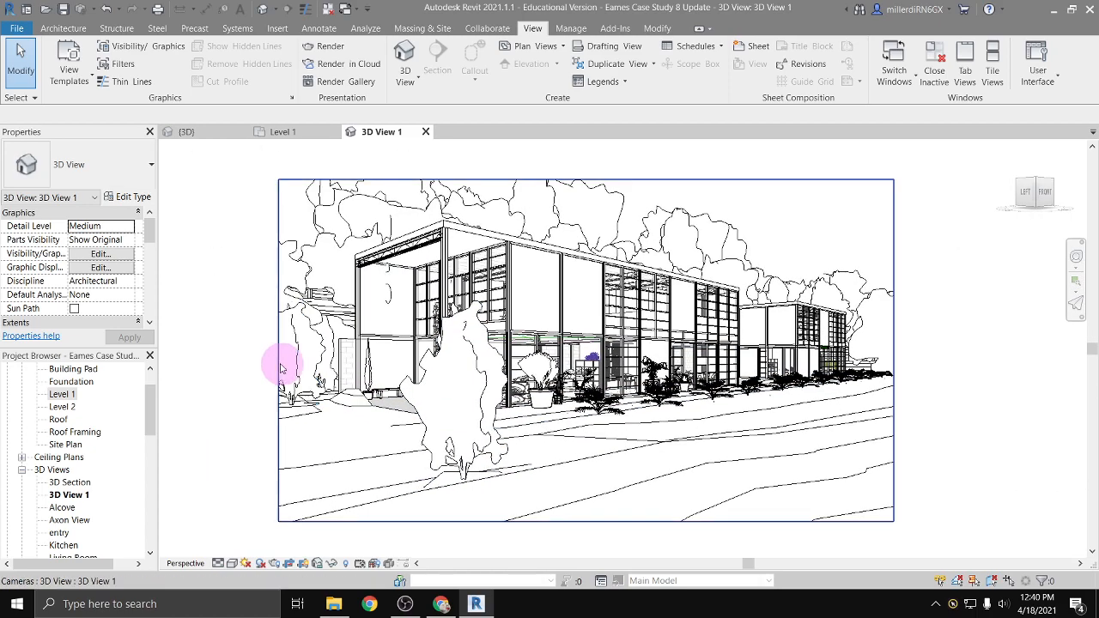
left_click(276, 367)
left_click_drag(279, 350, 306, 350)
left_click_drag(893, 350, 881, 350)
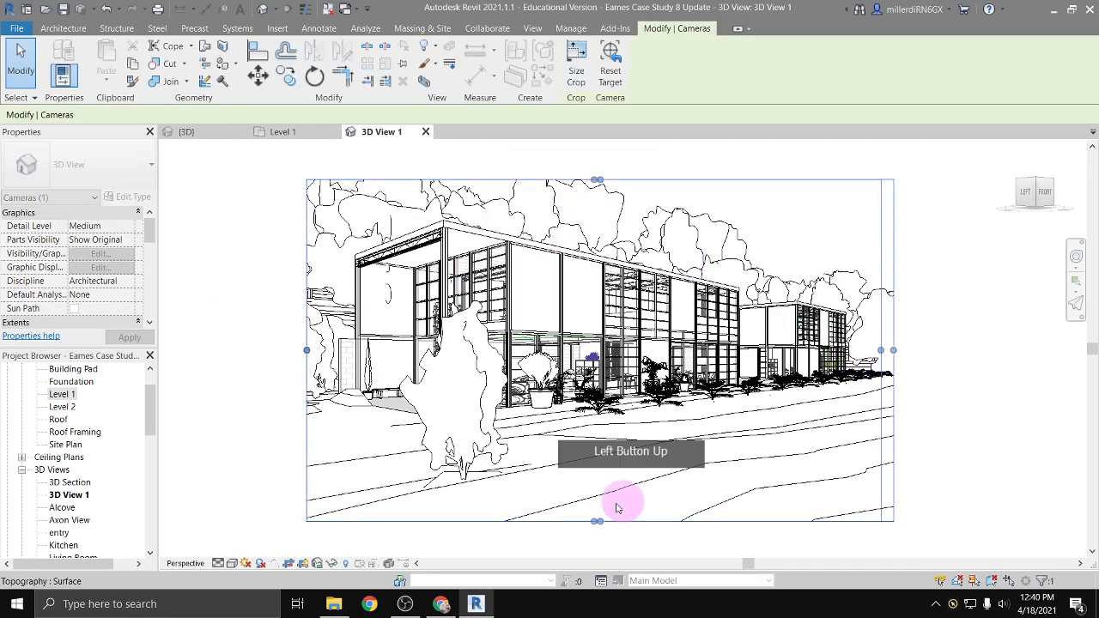
left_click_drag(595, 520, 594, 484)
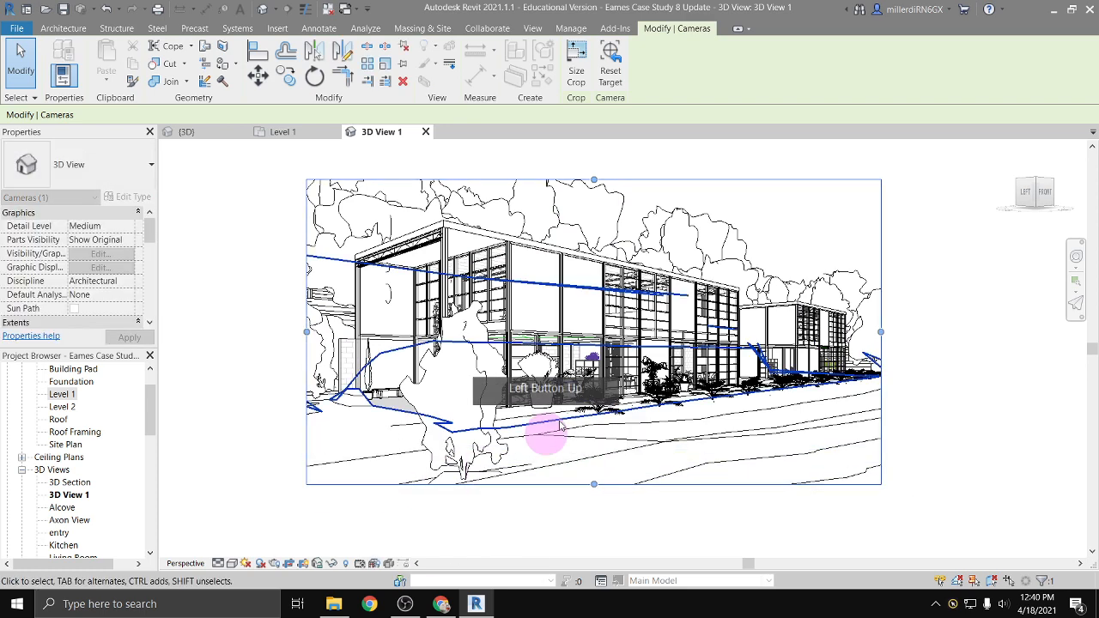
scroll(536, 386, "up", 1)
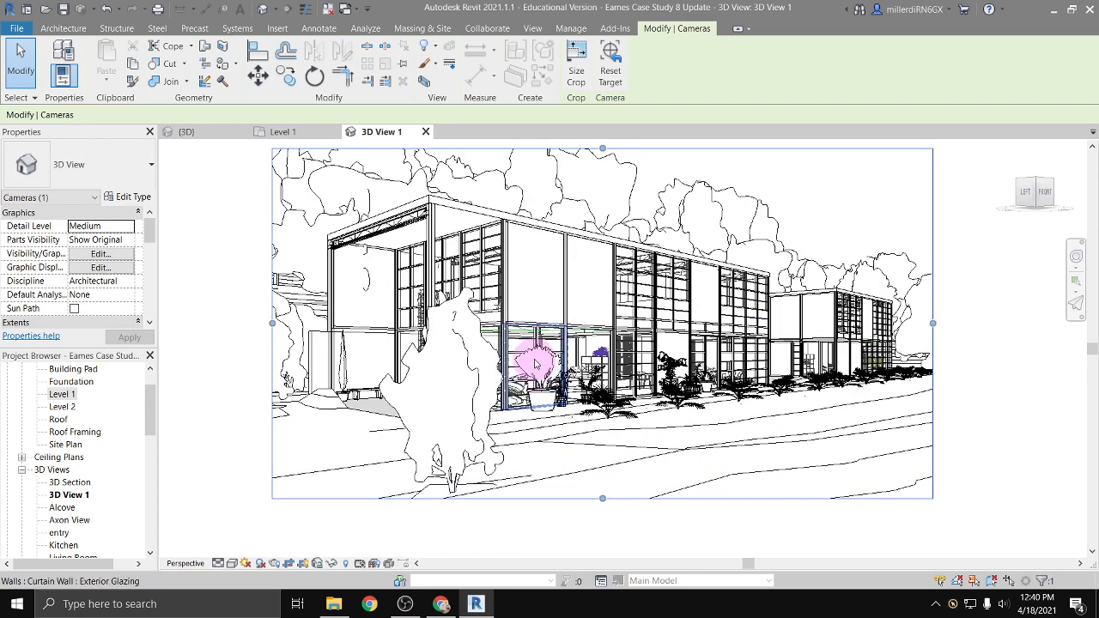
mouse_move(531, 364)
middle_mouse_down()
mouse_move(521, 405)
mouse_move(523, 377)
middle_mouse_up()
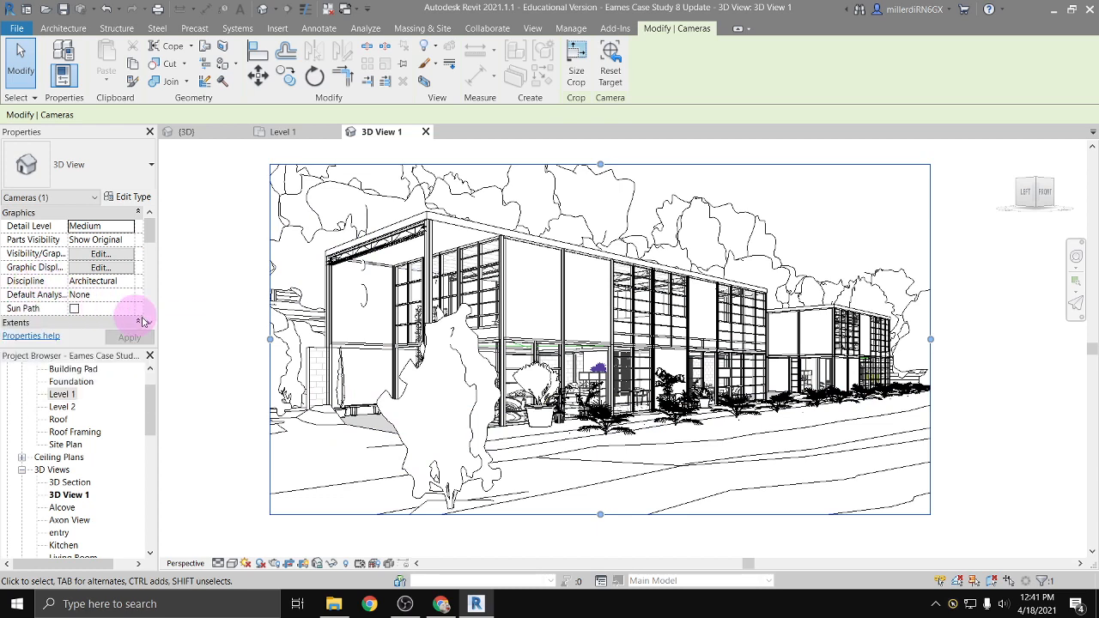
Set the camera's eye elevation to 10' 6"
scroll(120, 277, "down", 1)
scroll(107, 277, "down", 1)
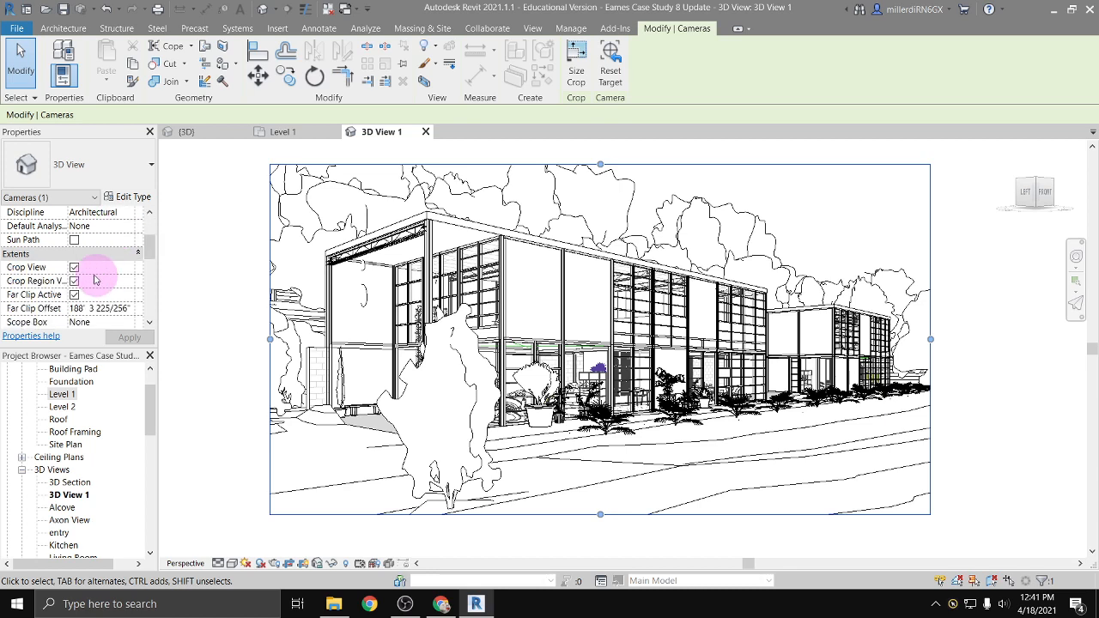
scroll(95, 293, "down", 1)
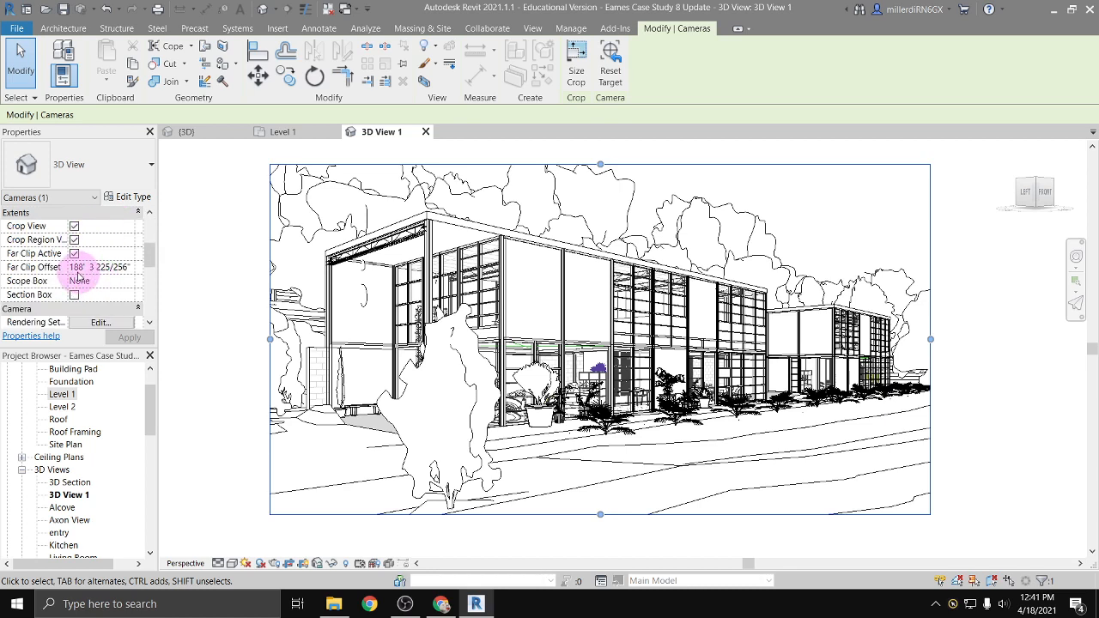
scroll(78, 275, "down", 2)
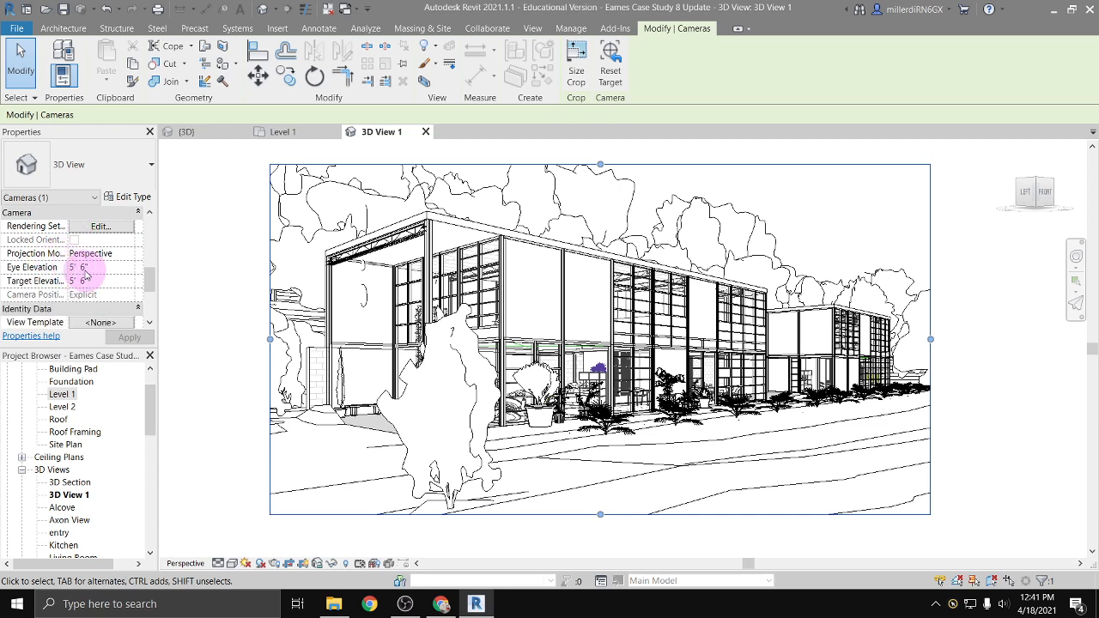
left_click(76, 268)
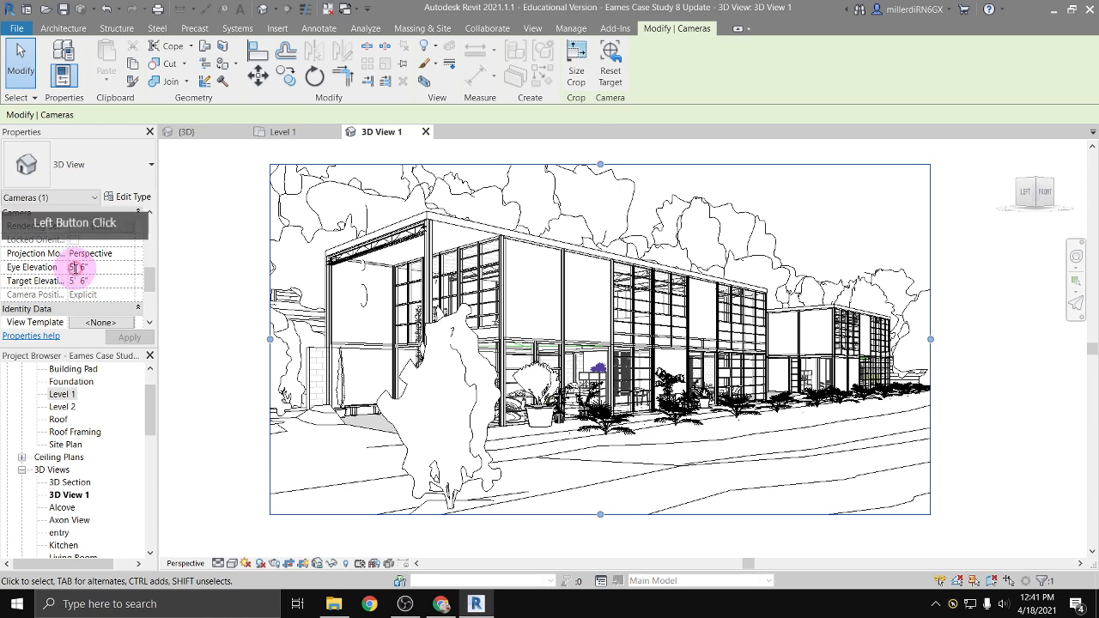
left_click_drag(75, 268, 69, 269)
type("10")
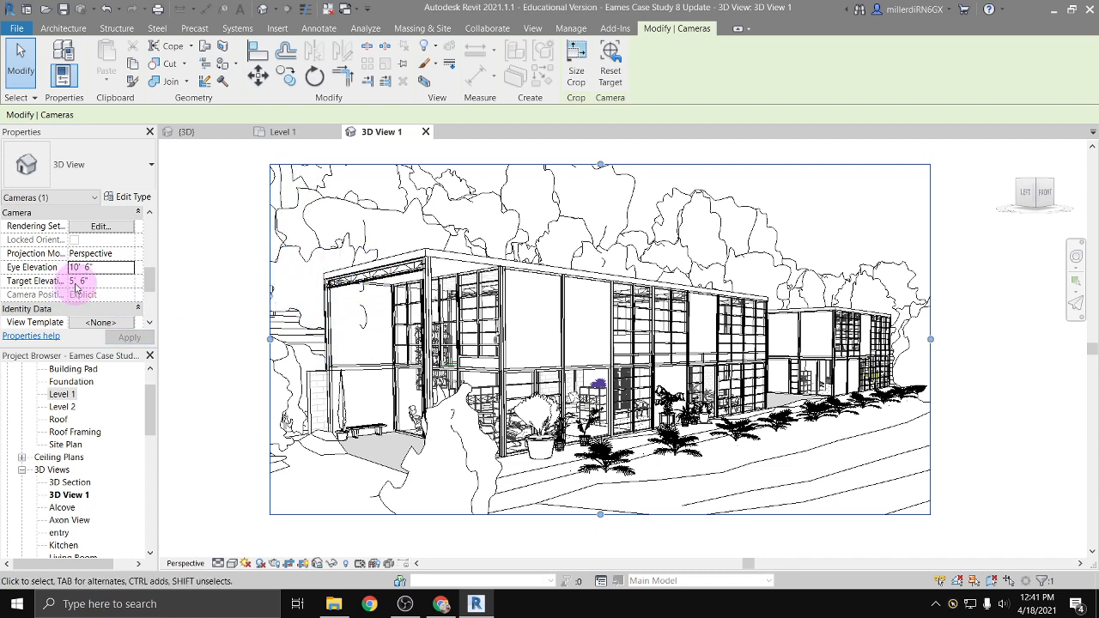
Set the camera's eye elevation back to 5' 6"
left_click(96, 269)
left_click_drag(79, 267, 71, 267)
type("5")
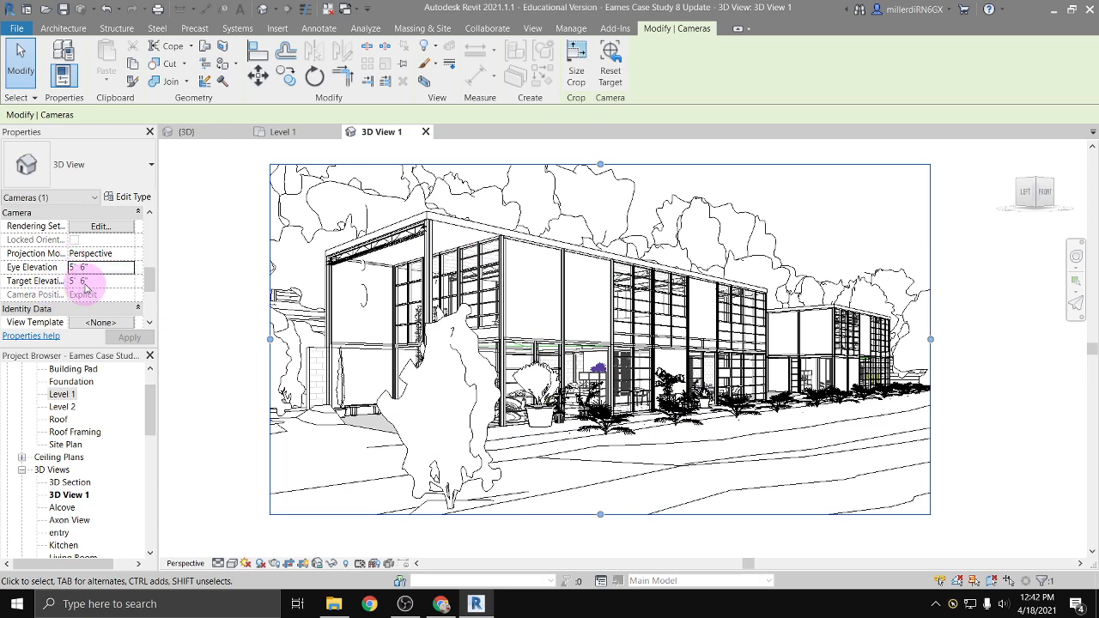
Switch the camera view's projection mode to Orthographic
left_click(109, 260)
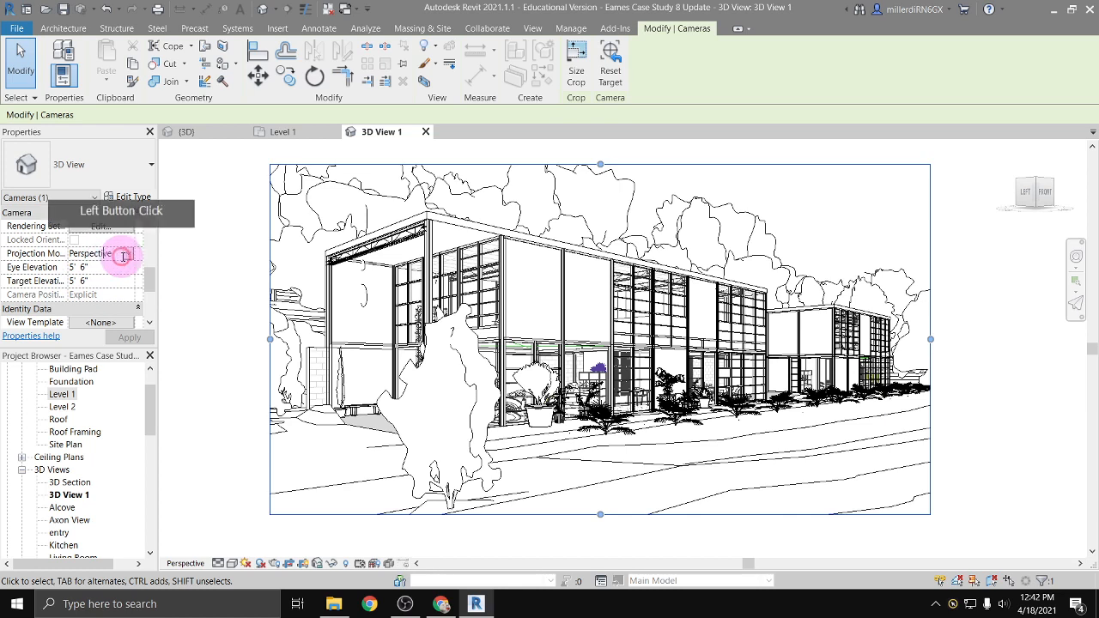
left_click(123, 256)
left_click(124, 271)
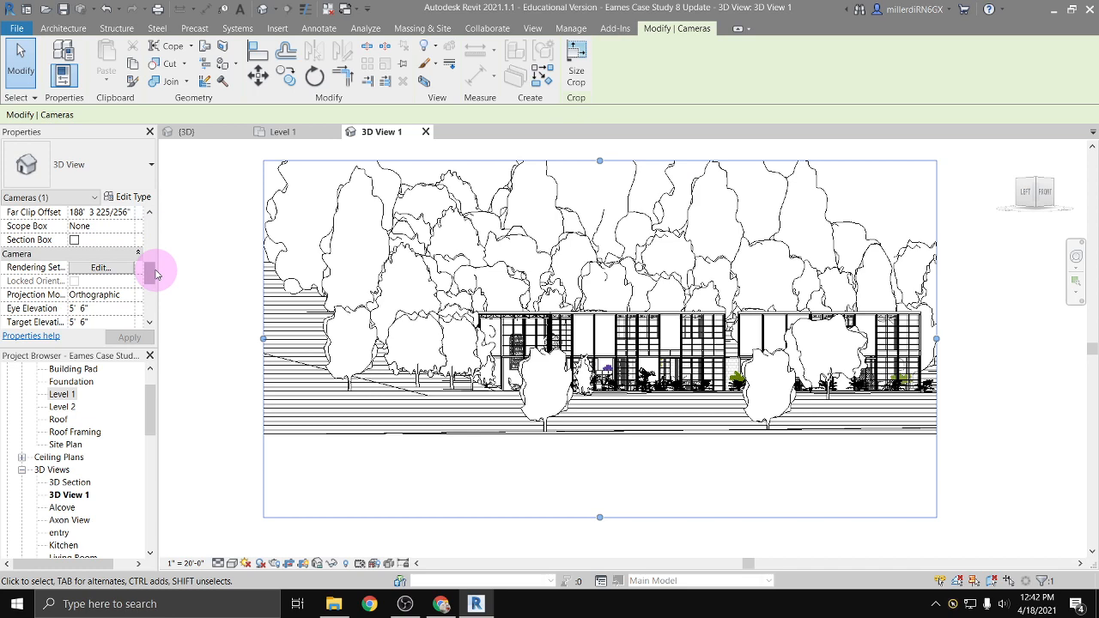
Switch the camera view's projection mode back to Perspective
left_click(98, 297)
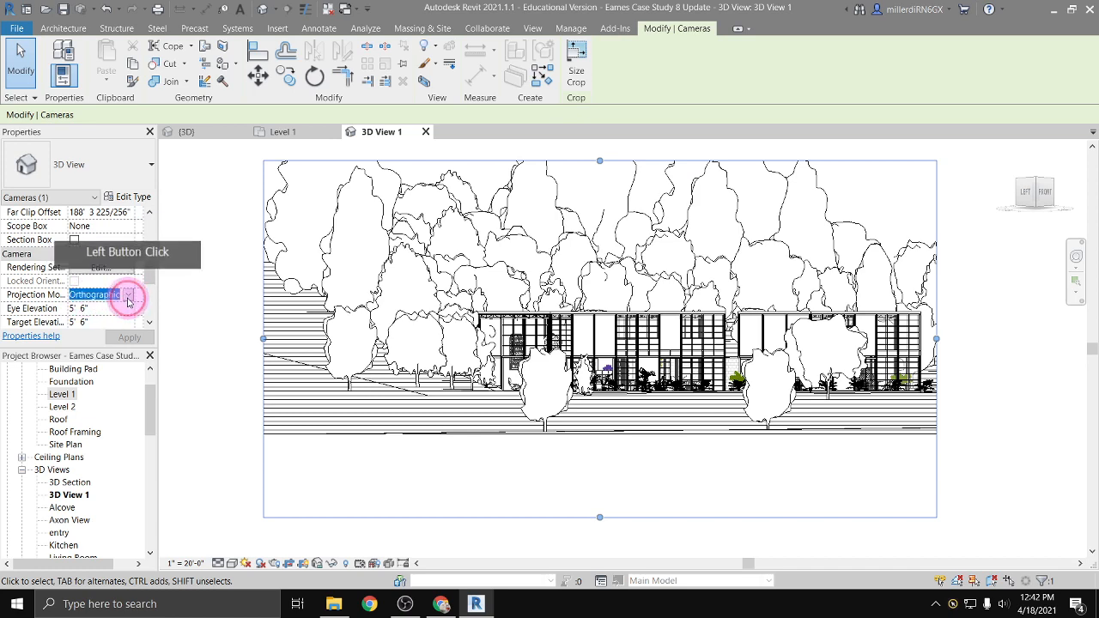
left_click(128, 296)
left_click(105, 321)
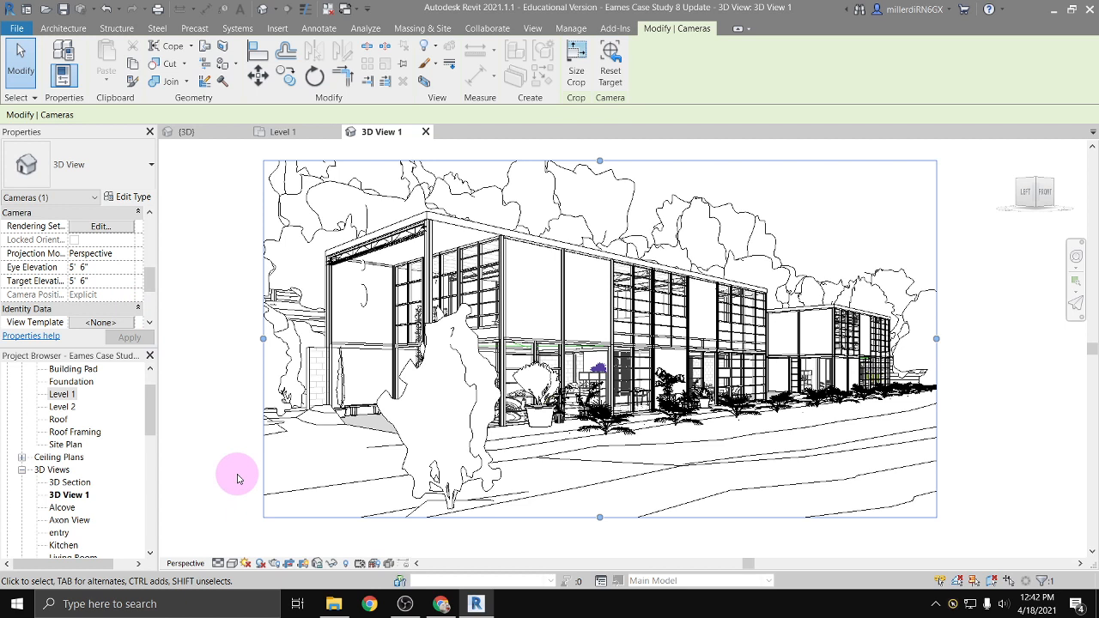
Set the camera view's visual style to Consistent Colors
left_click(233, 564)
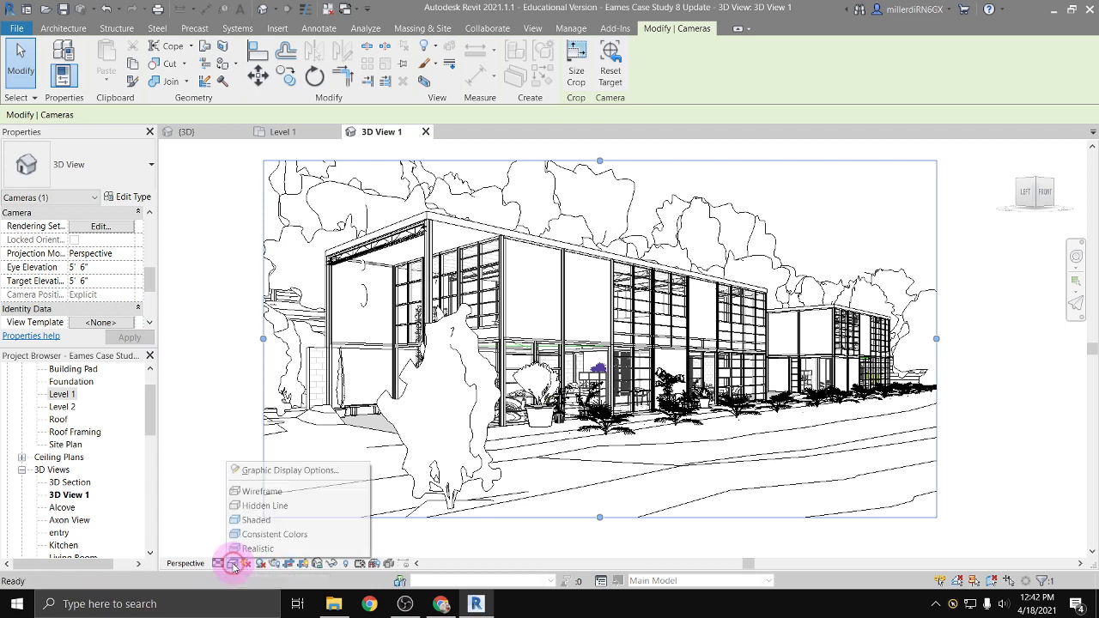
left_click(251, 534)
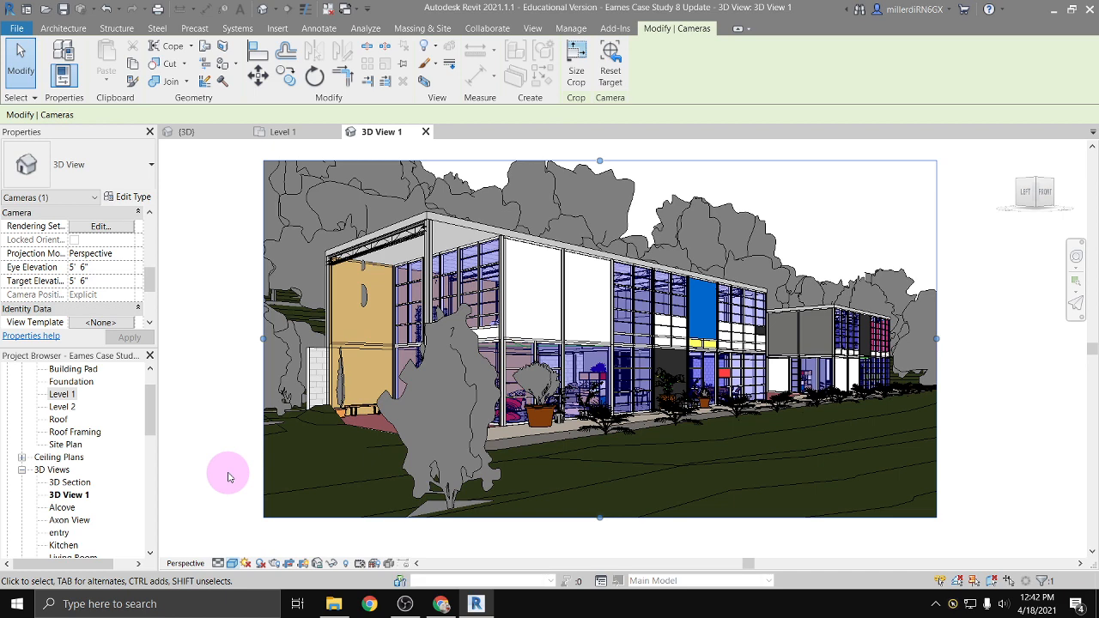
Select all mullions hosted by the ground-floor Exterior Glazing curtain wall behind the potted plant
left_click(506, 375)
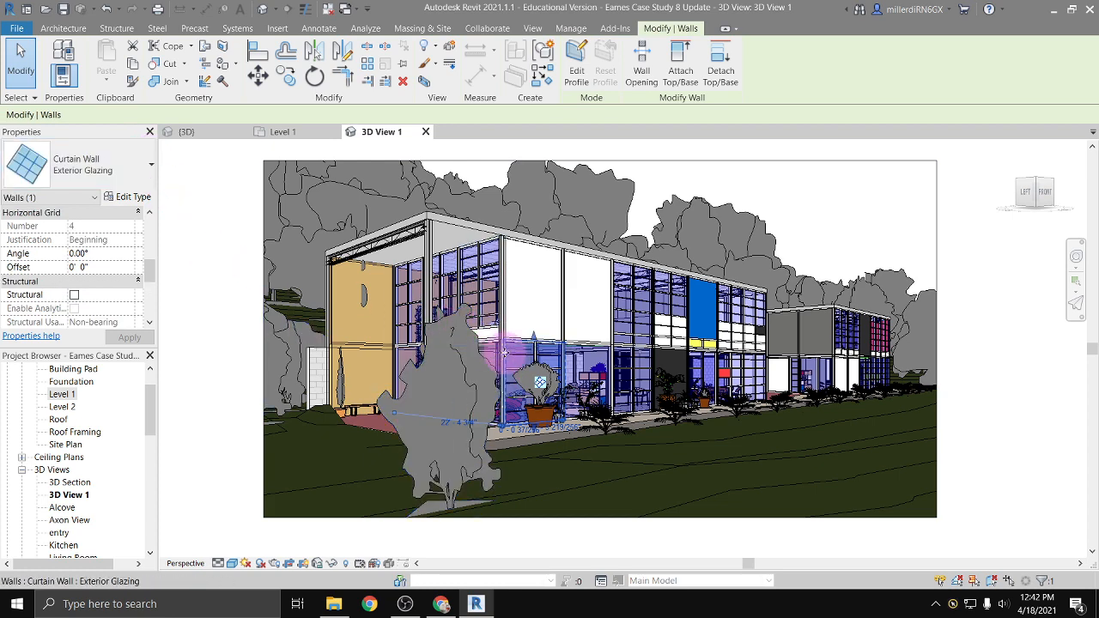
right_click(505, 351)
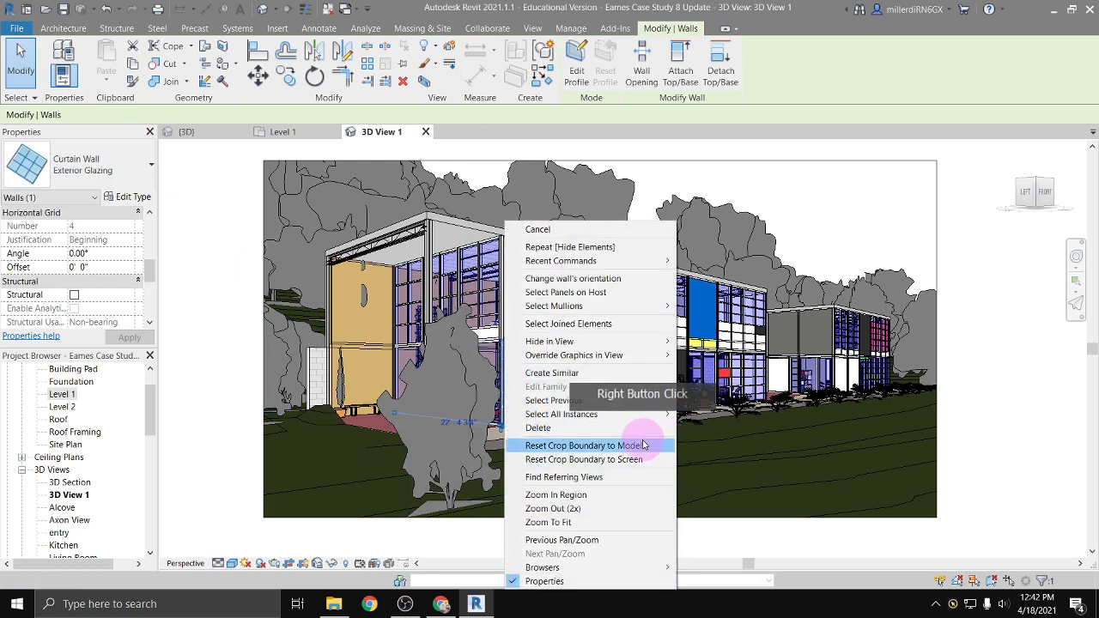
mouse_move(642, 305)
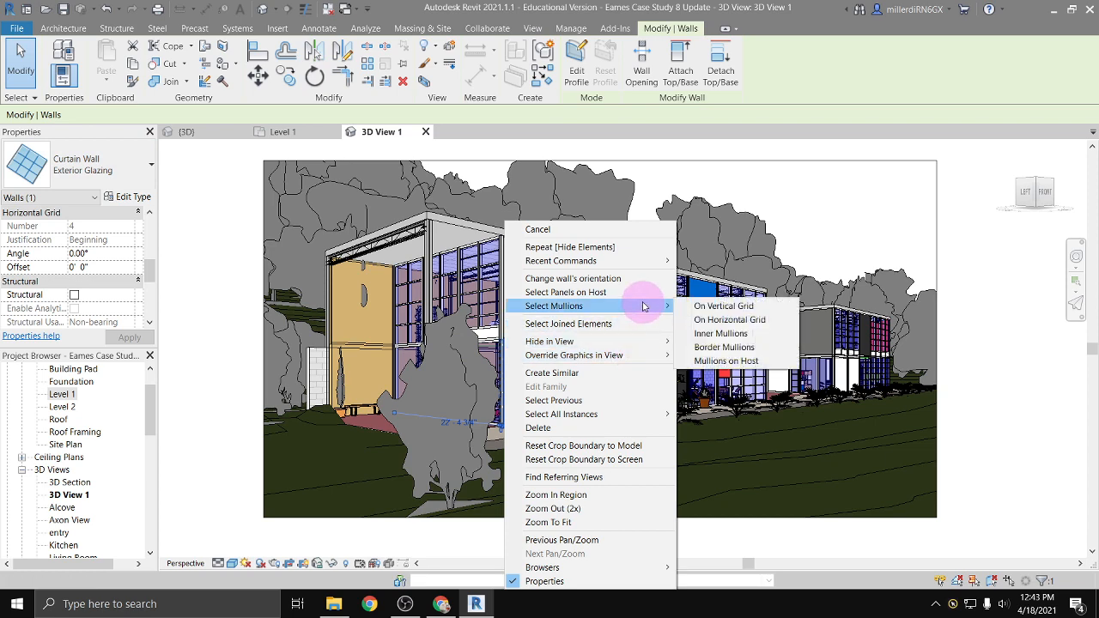
left_click(725, 361)
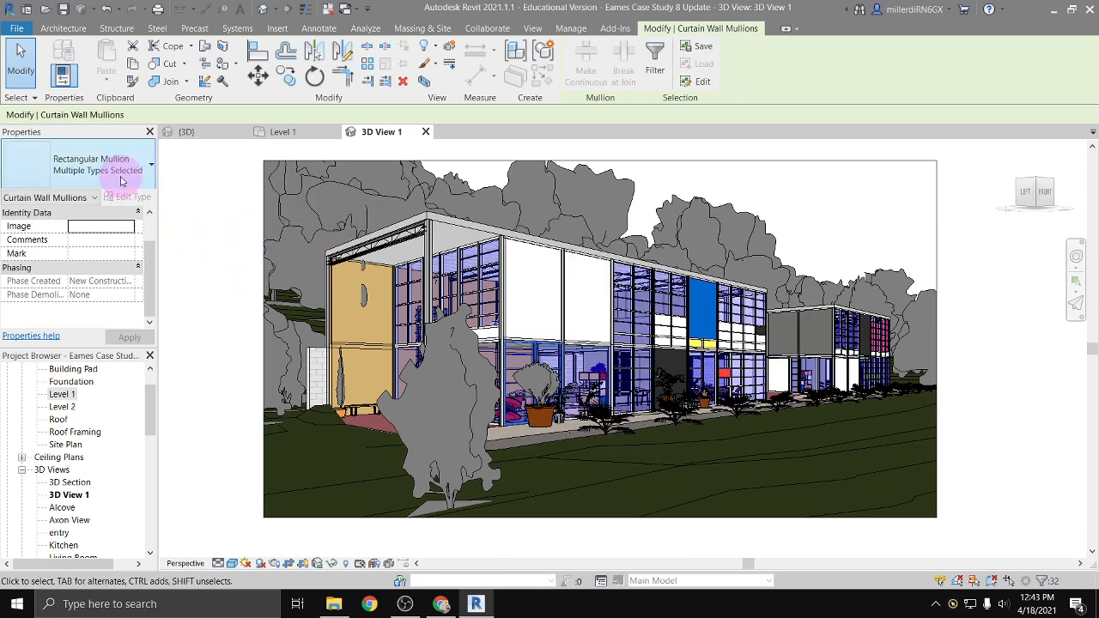
Open the Aluminum material of the 2.5" x 5" Rectangular mullion type and examine its appearance tint color
left_click(505, 352)
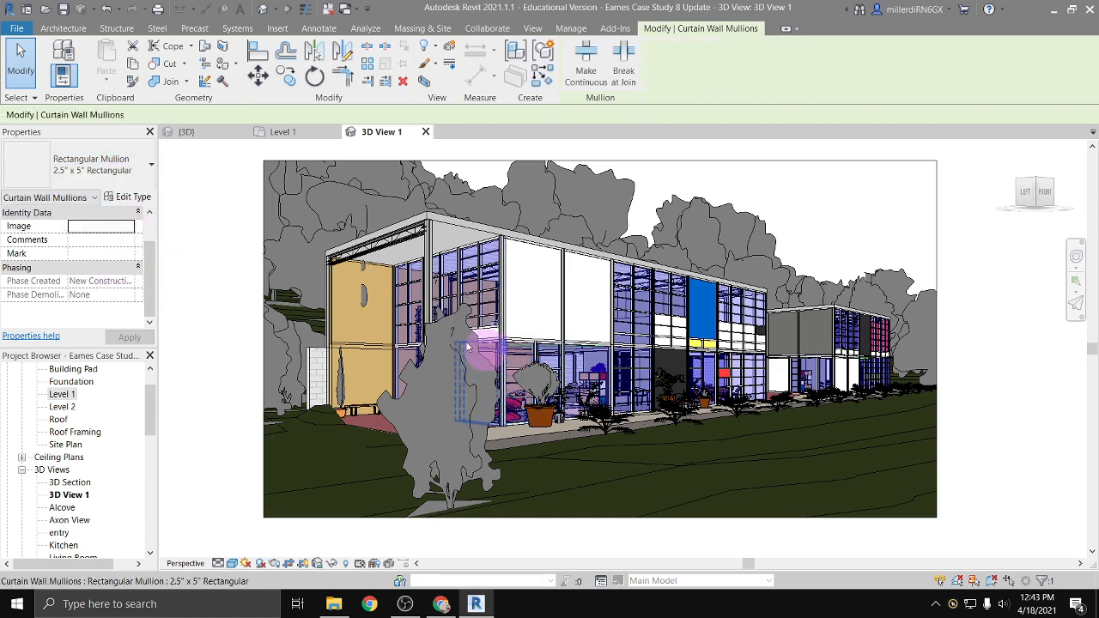
left_click(132, 196)
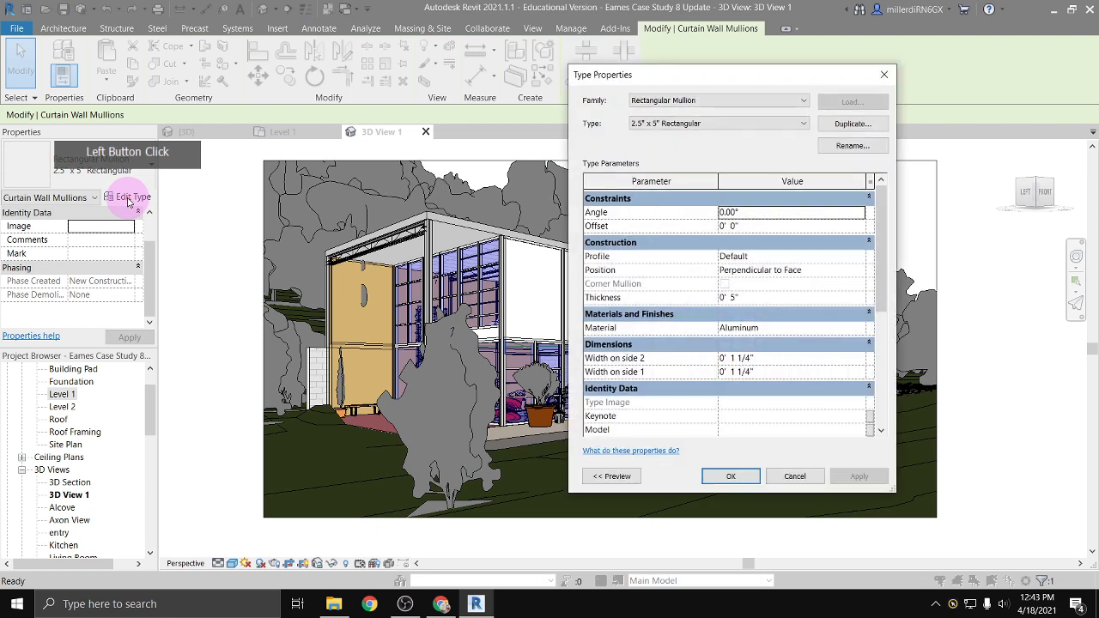
left_click(811, 328)
left_click(860, 329)
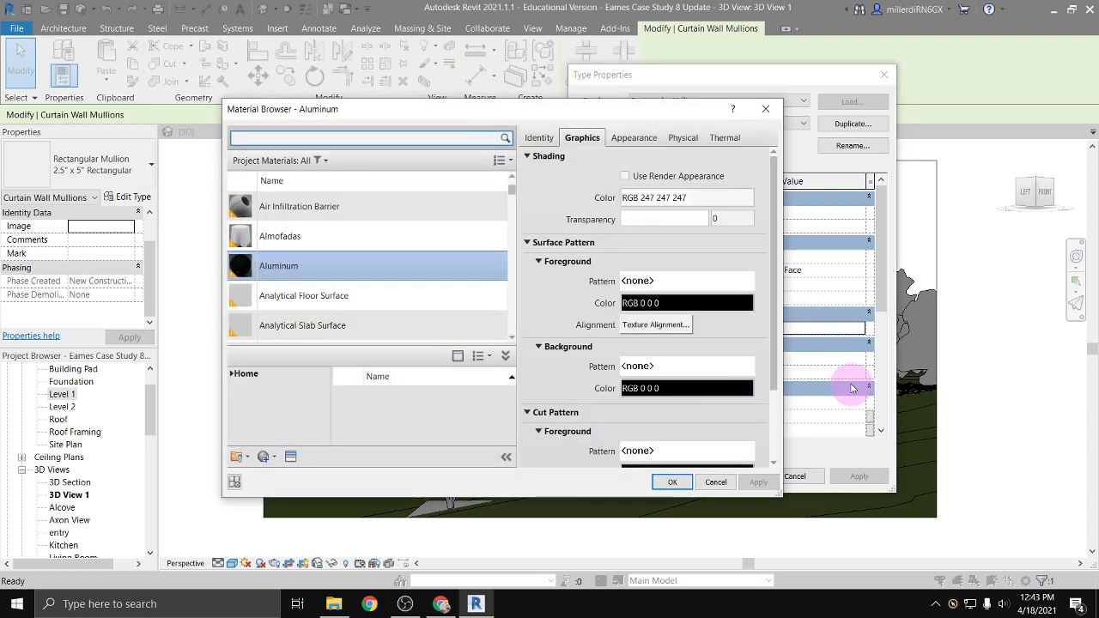
left_click(631, 139)
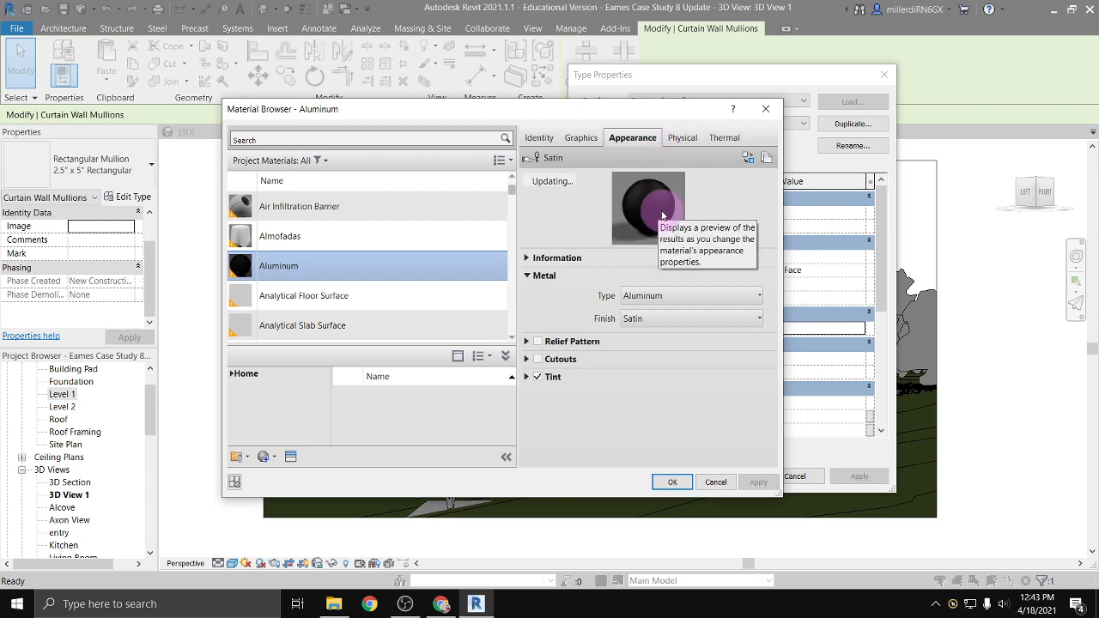
left_click(527, 377)
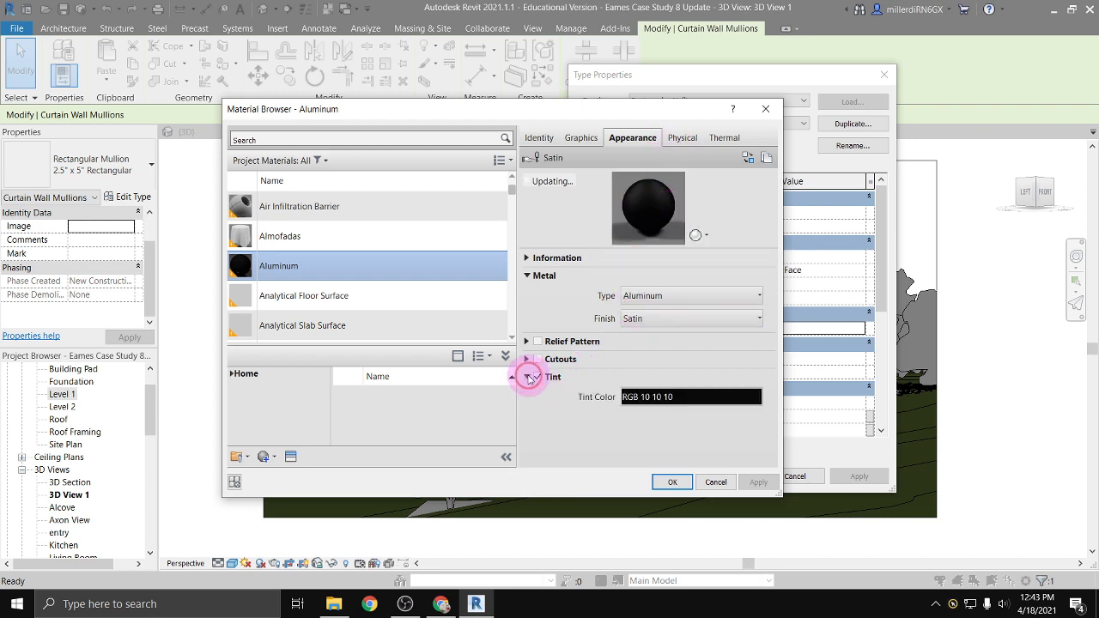
left_click(645, 397)
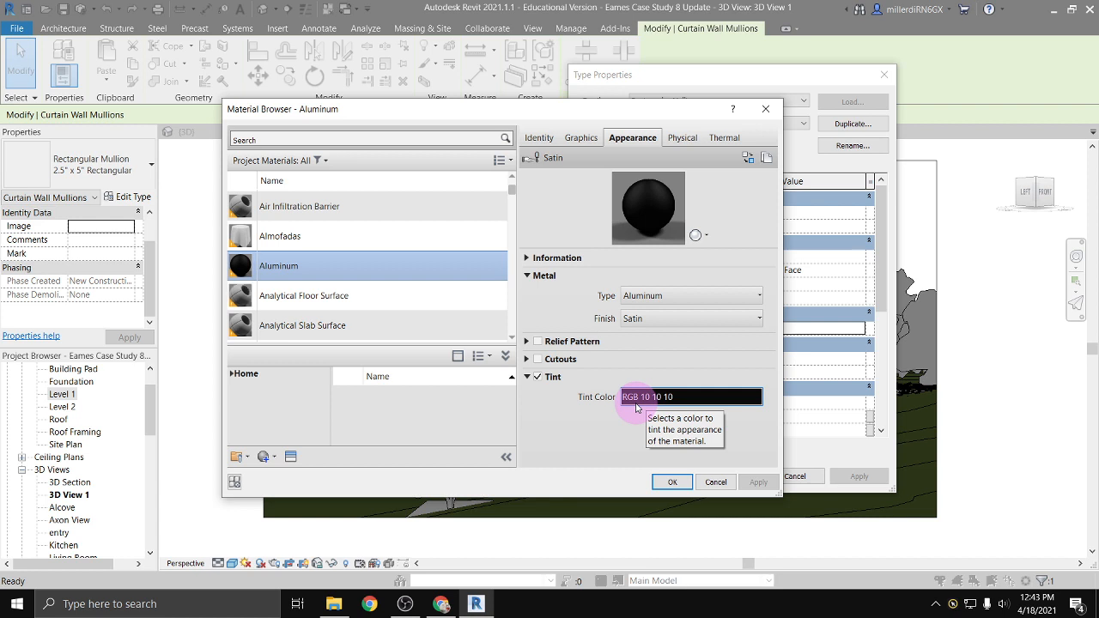
Set the Aluminum material's shading color to black, with Use Render Appearance off, and apply it to the mullion type
left_click(579, 139)
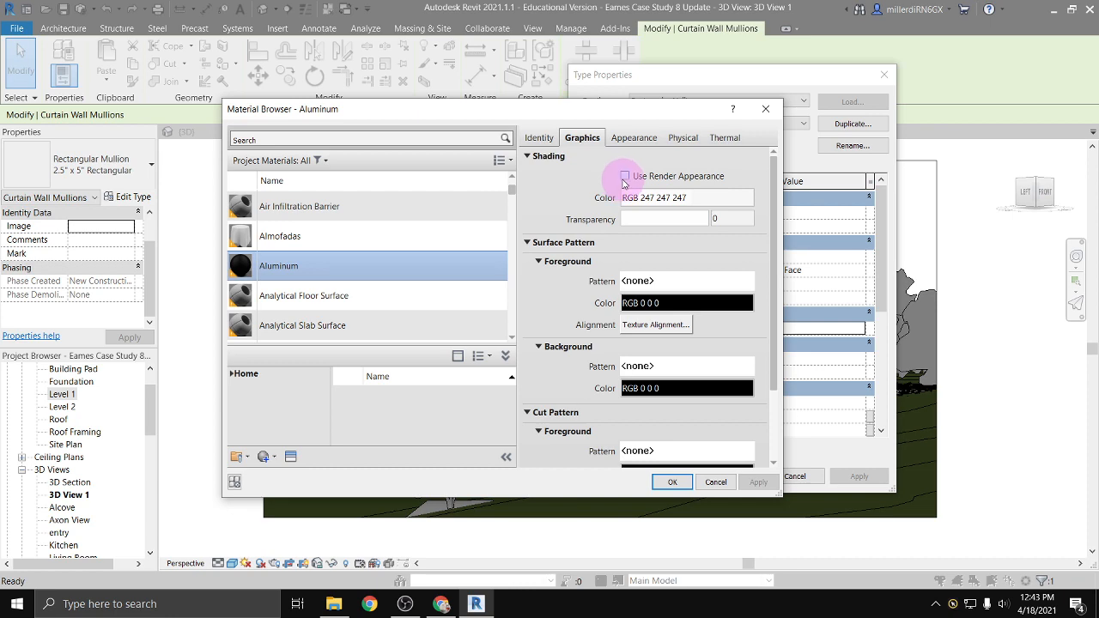
left_click(623, 177)
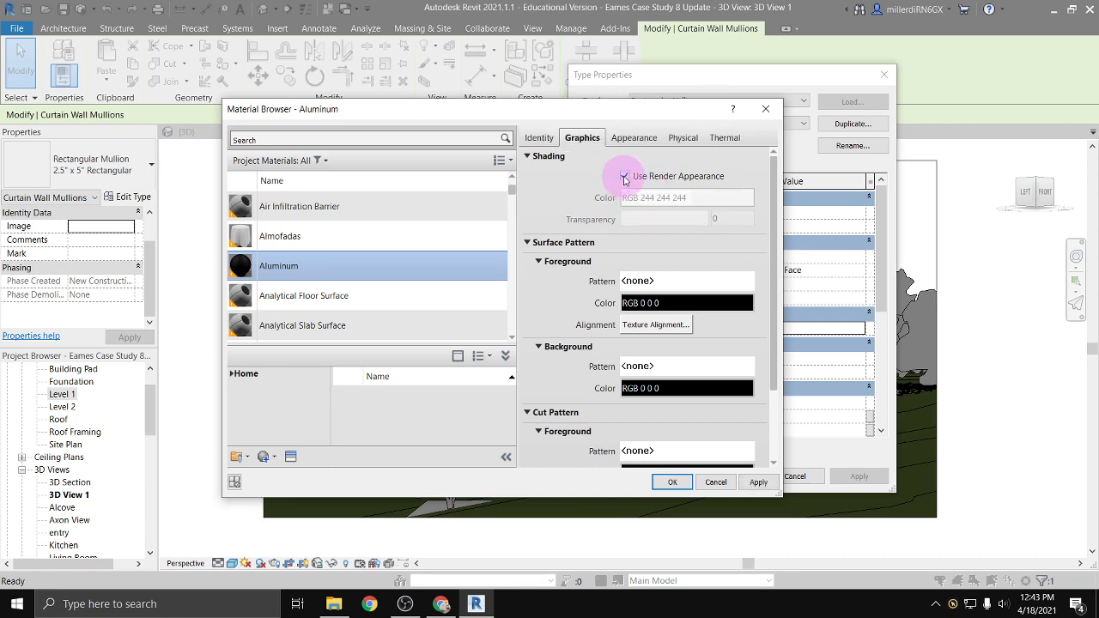
left_click(623, 176)
left_click(650, 198)
left_click(647, 211)
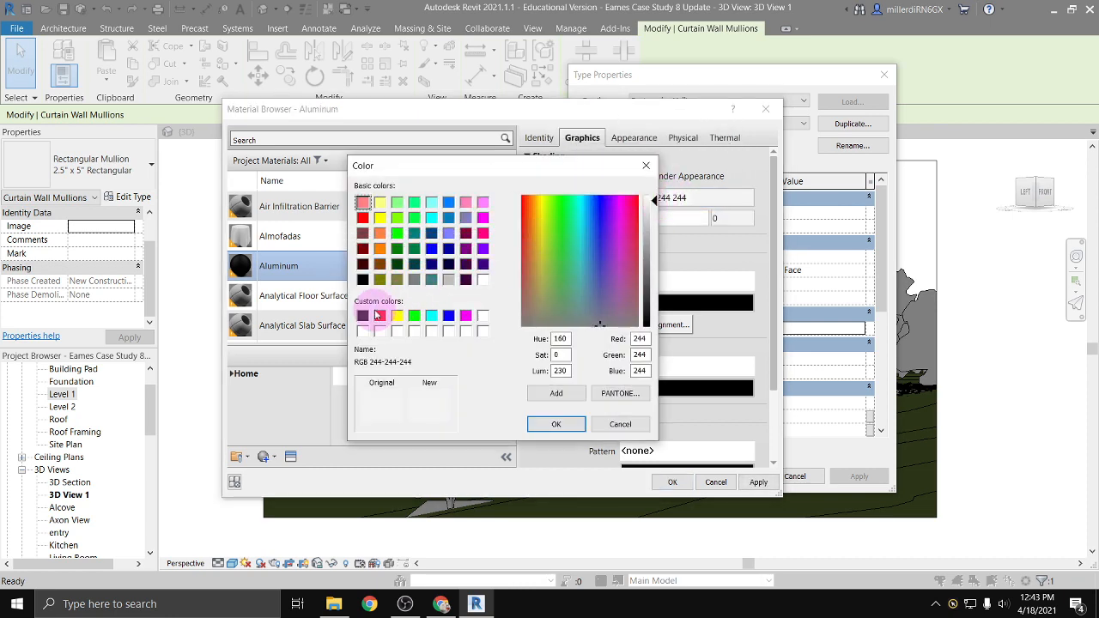
left_click(362, 315)
left_click(566, 424)
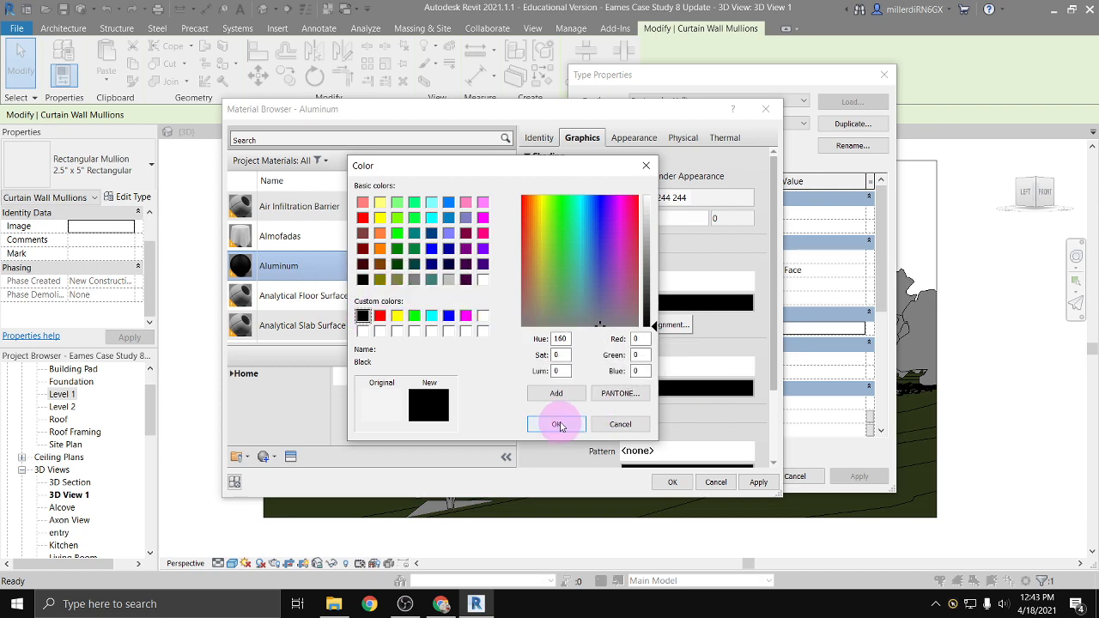
left_click(673, 482)
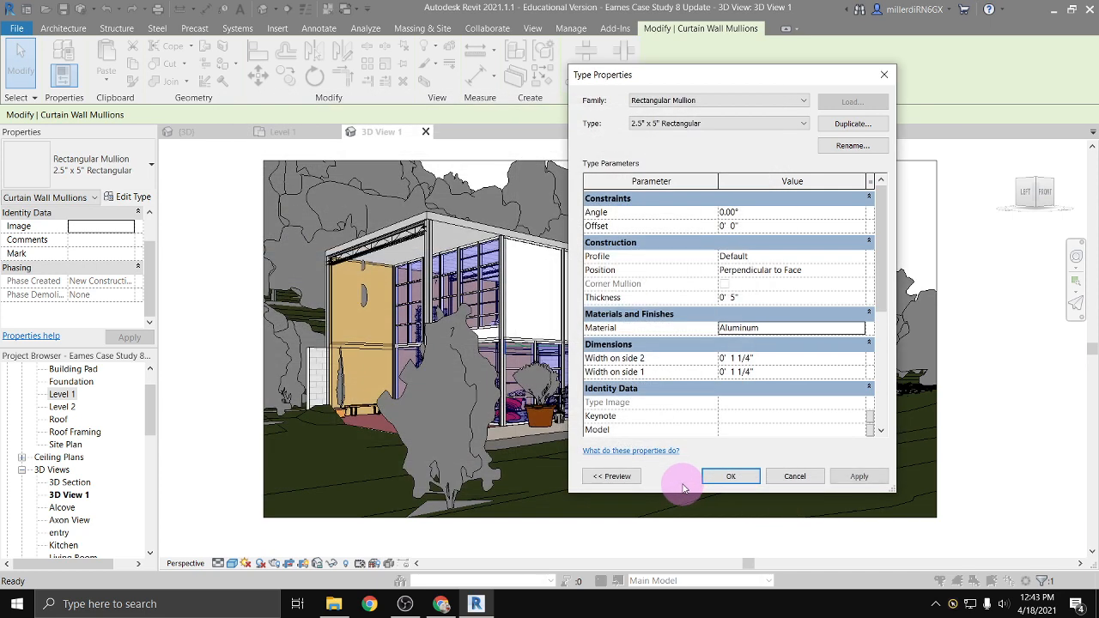
left_click(726, 476)
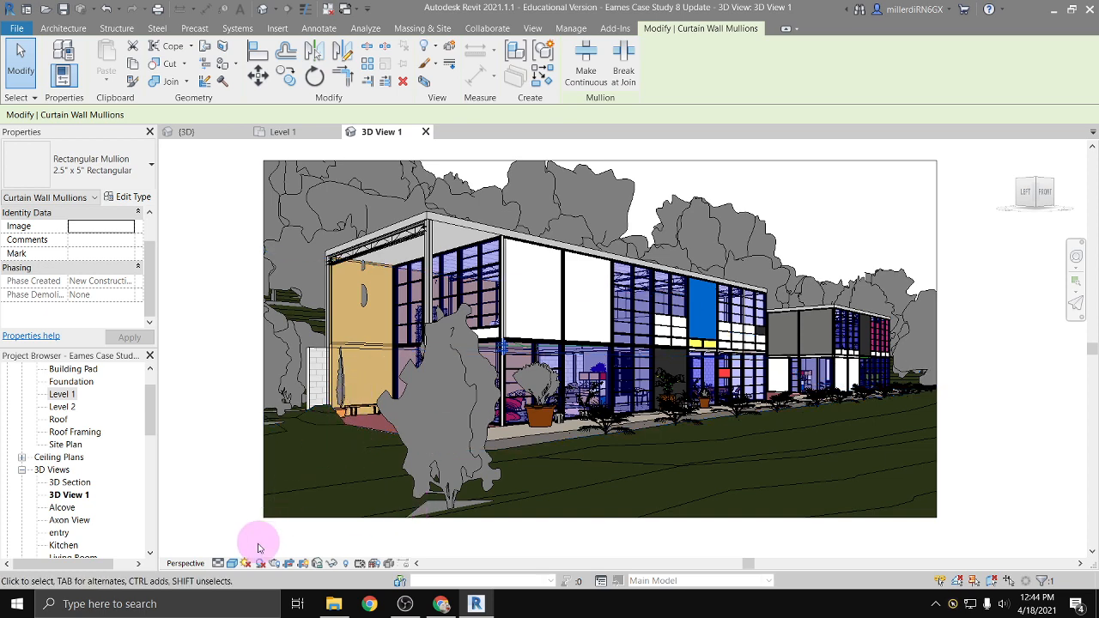
Preview the camera view in the Realistic visual style and return it to Consistent Colors
left_click(233, 566)
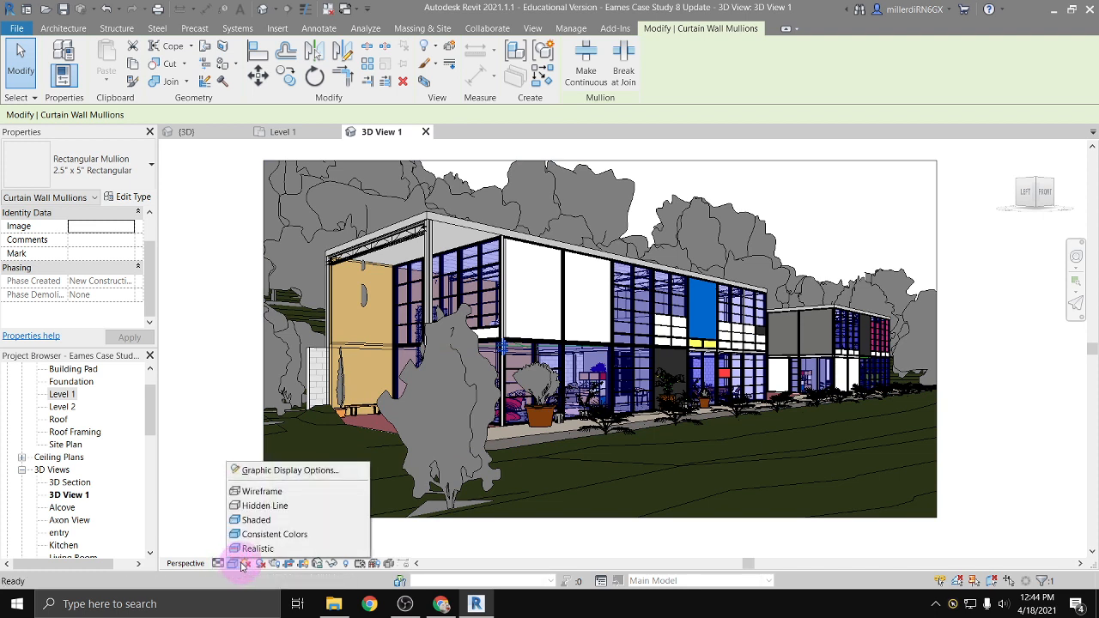
left_click(237, 549)
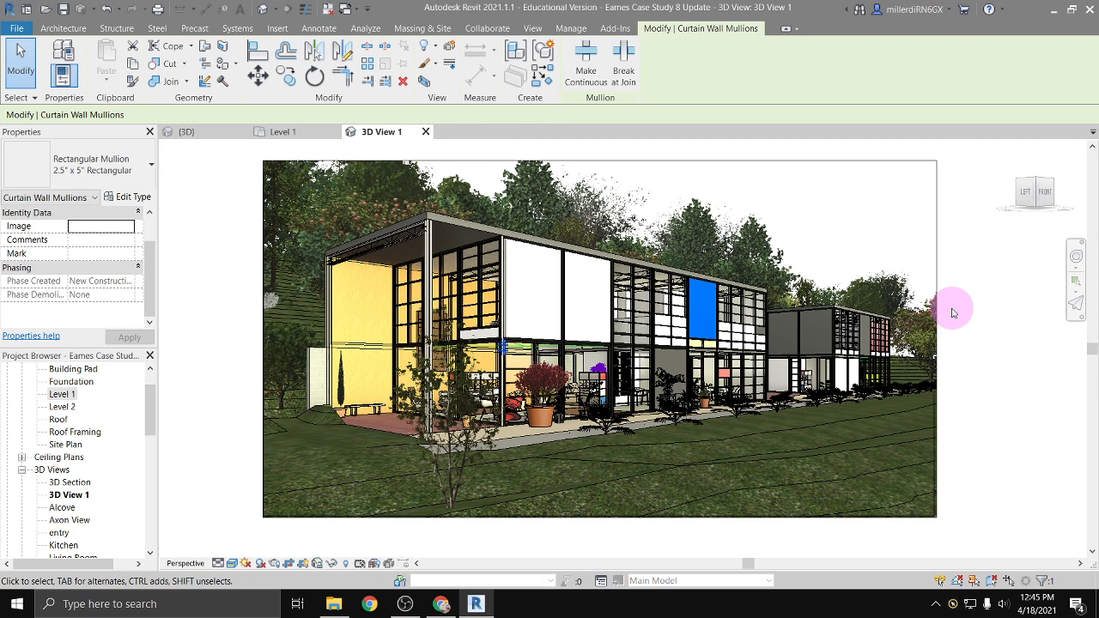
left_click(231, 564)
left_click(239, 534)
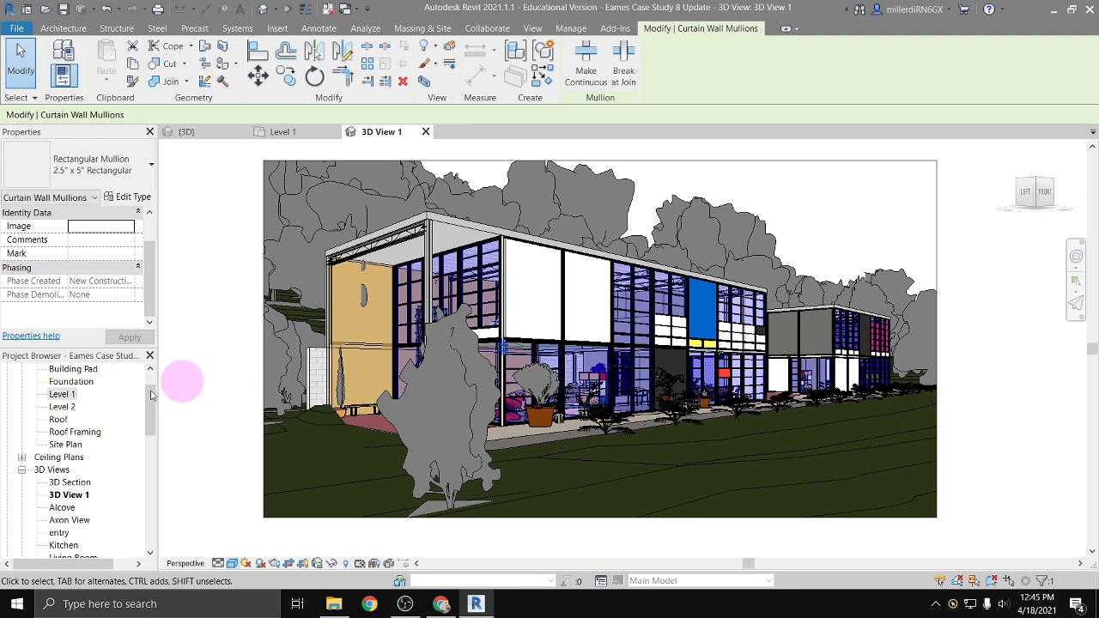
Open the Render settings for the camera view and choose Draft as the rendering quality
scroll(79, 498, "down", 1)
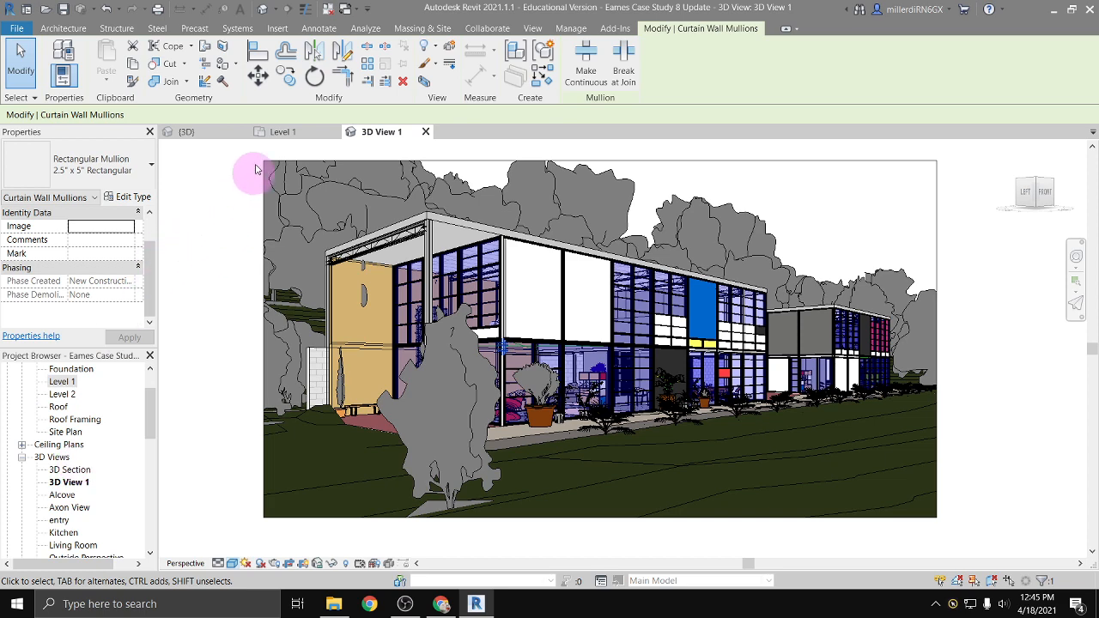
left_click(530, 32)
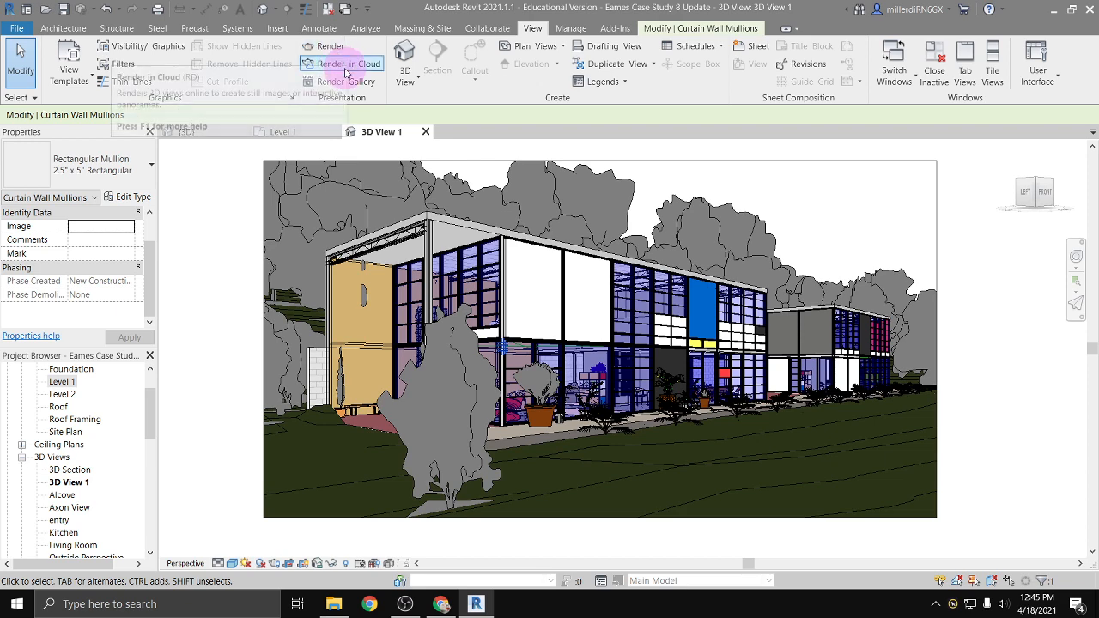
left_click(328, 48)
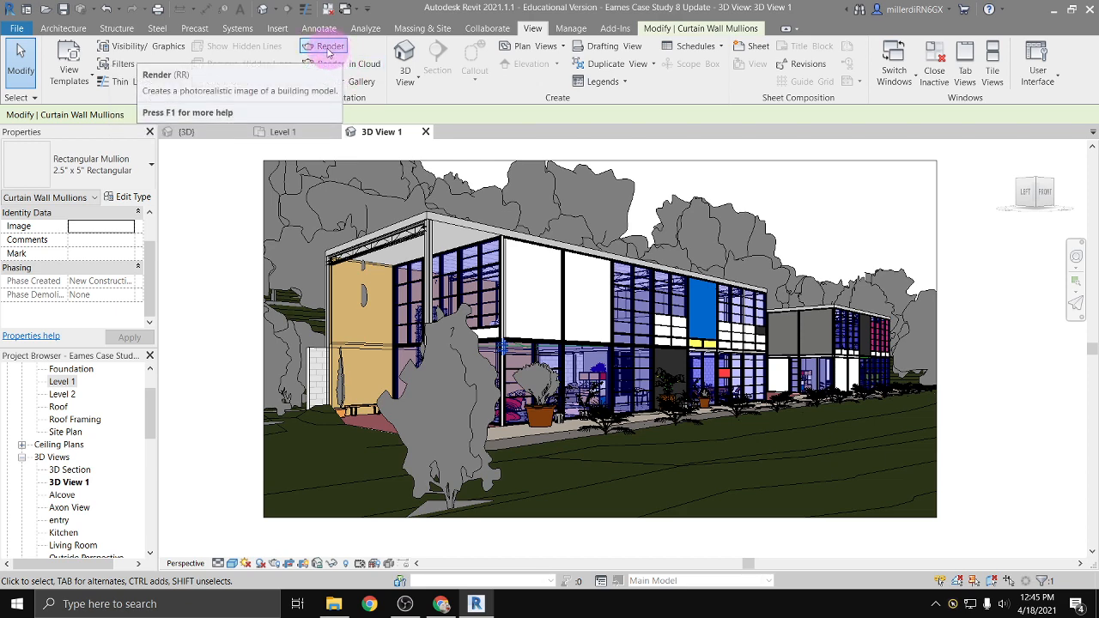
left_click(328, 50)
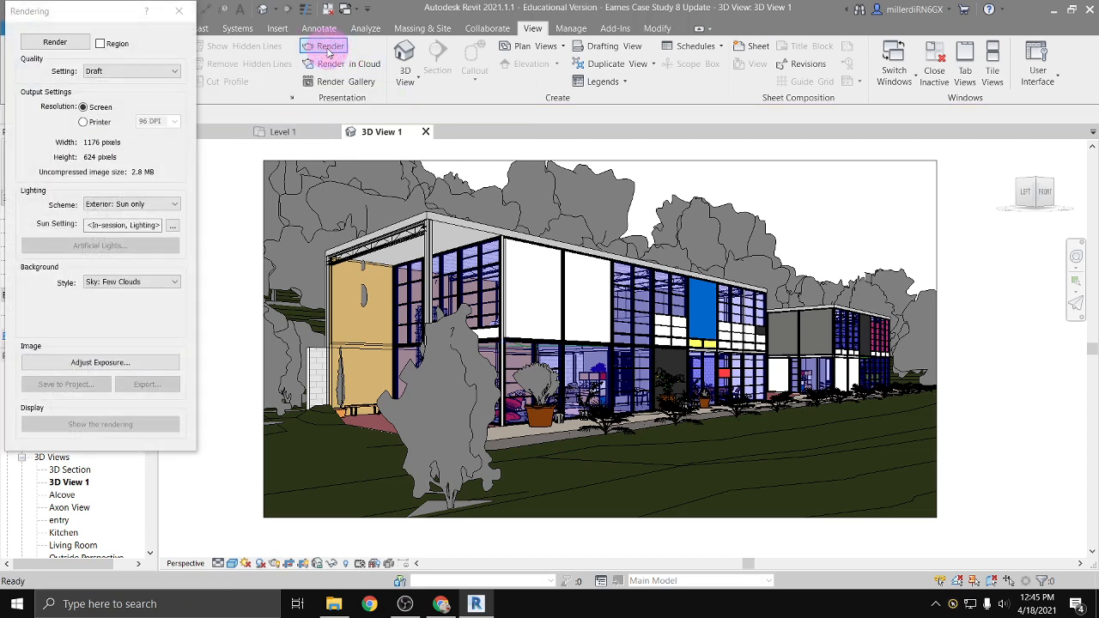
left_click(146, 76)
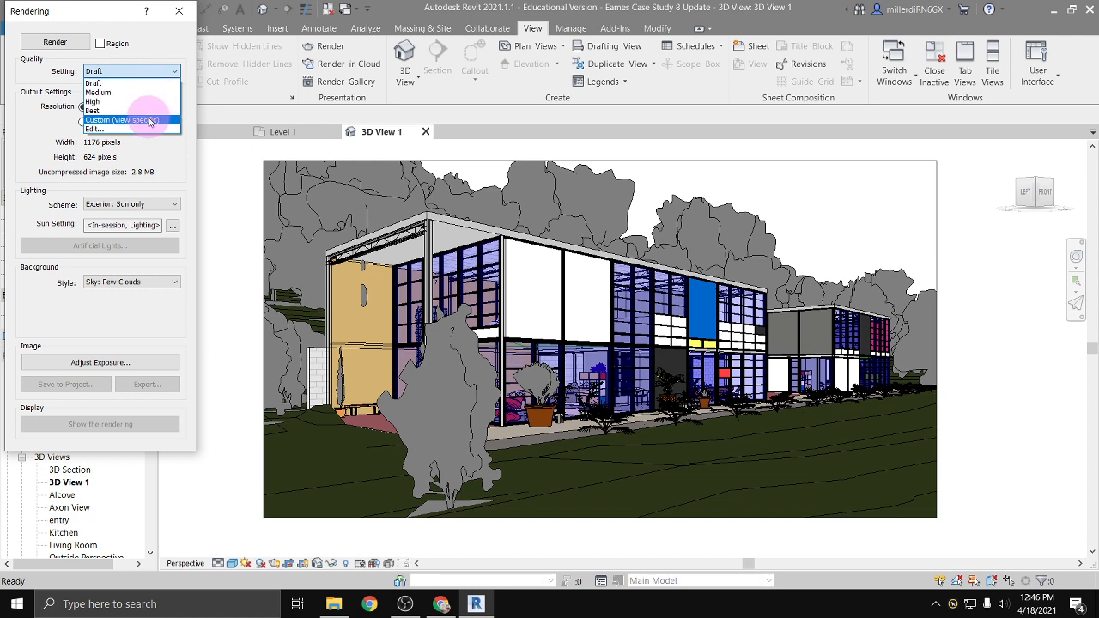
left_click(105, 84)
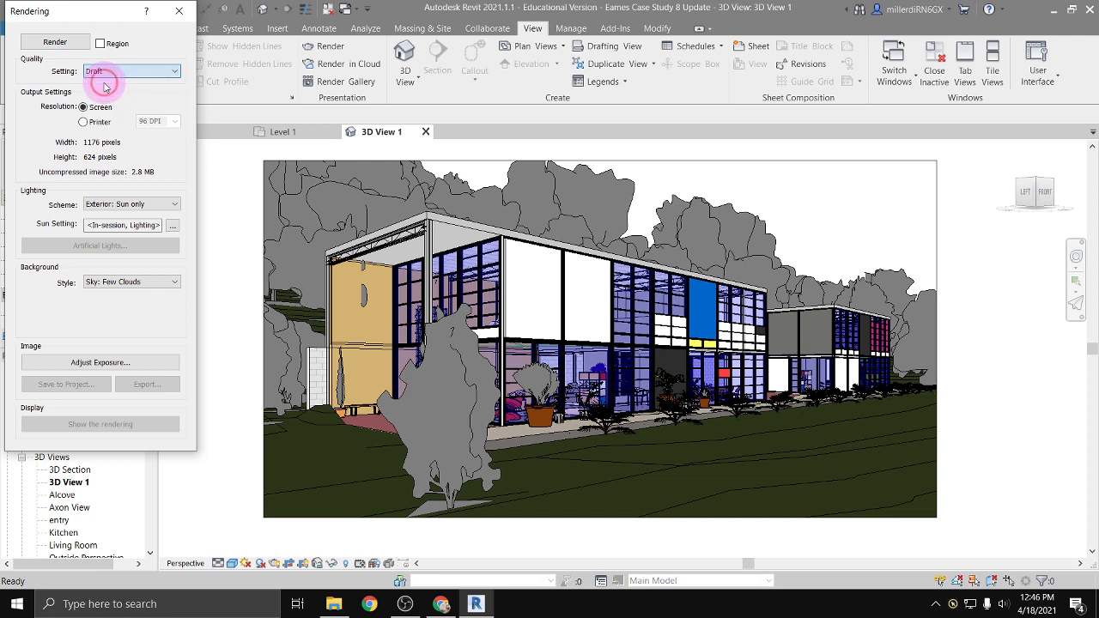
left_click(116, 74)
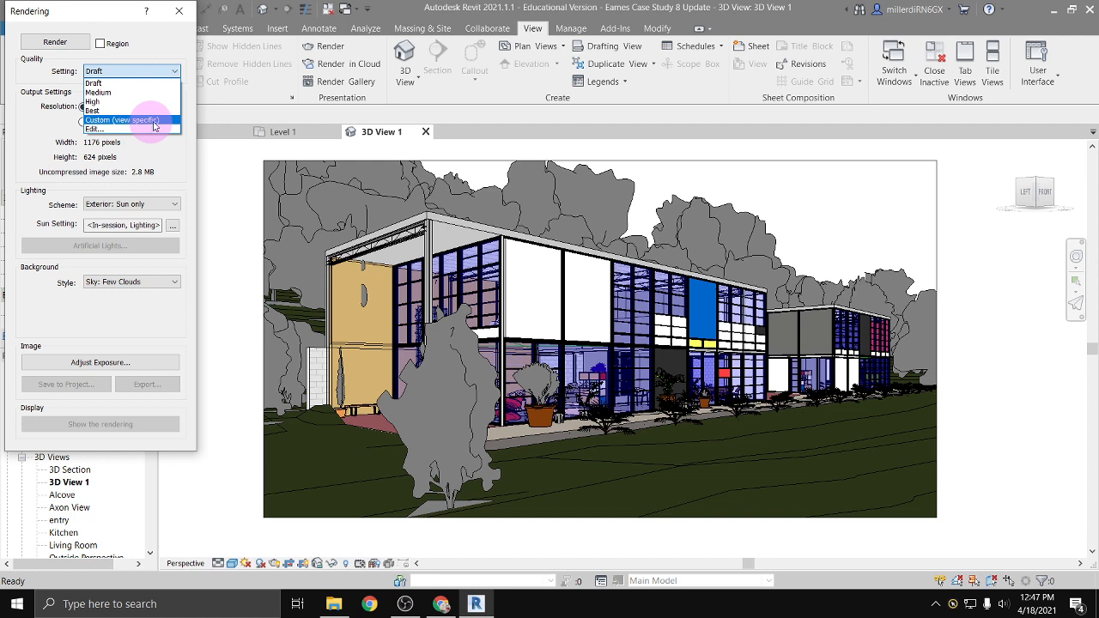
left_click(106, 83)
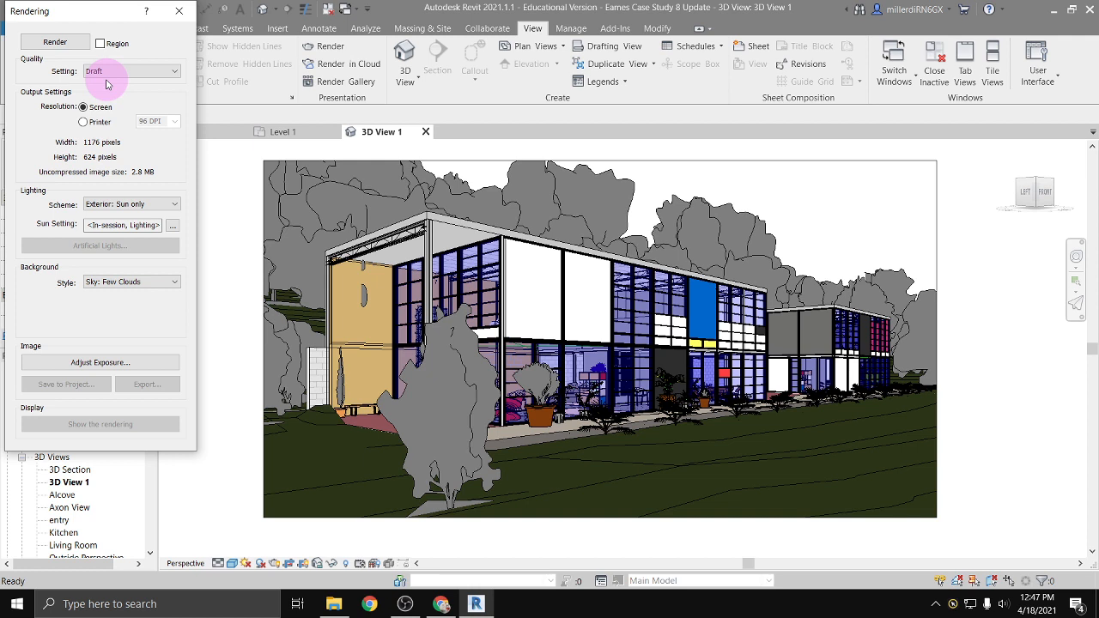
Choose the Exterior: Sun only lighting scheme for the rendering and review its sun settings
left_click(96, 207)
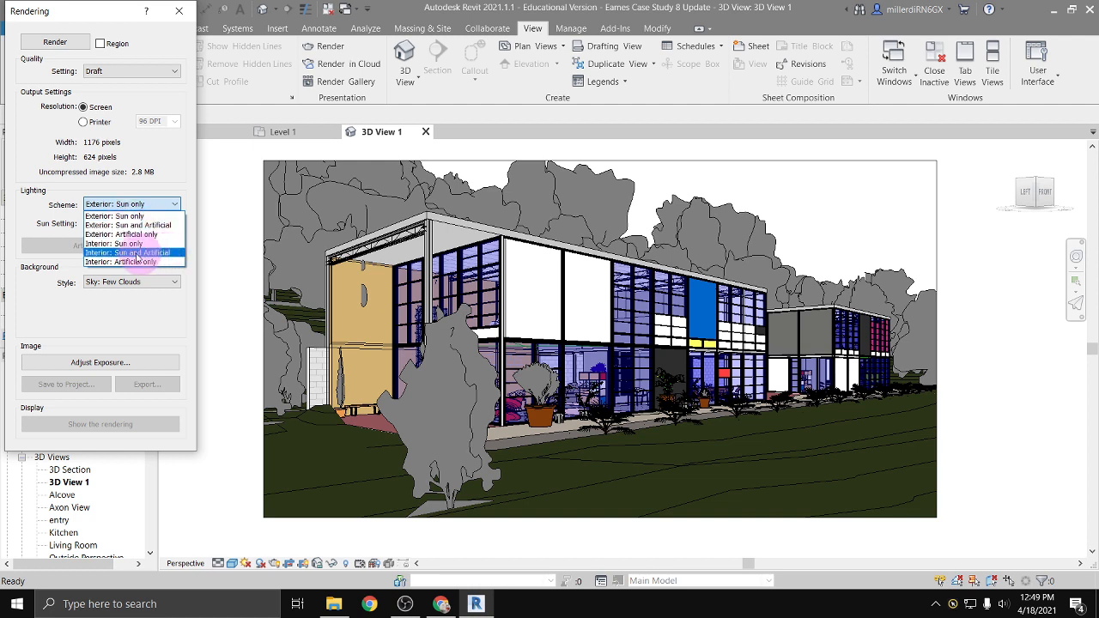
left_click(128, 215)
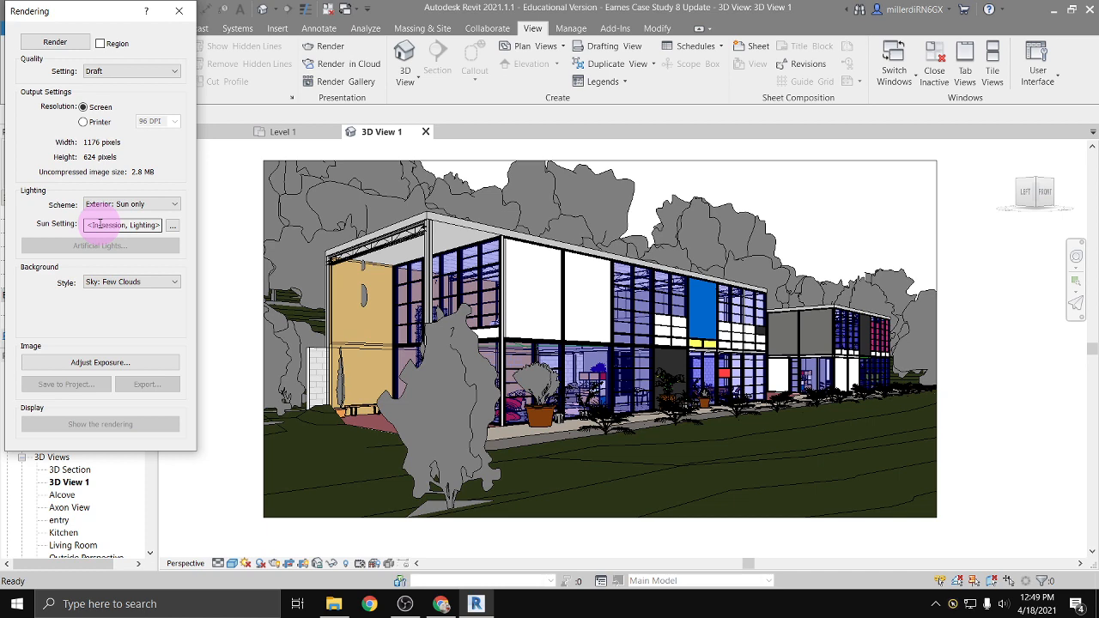
left_click(172, 226)
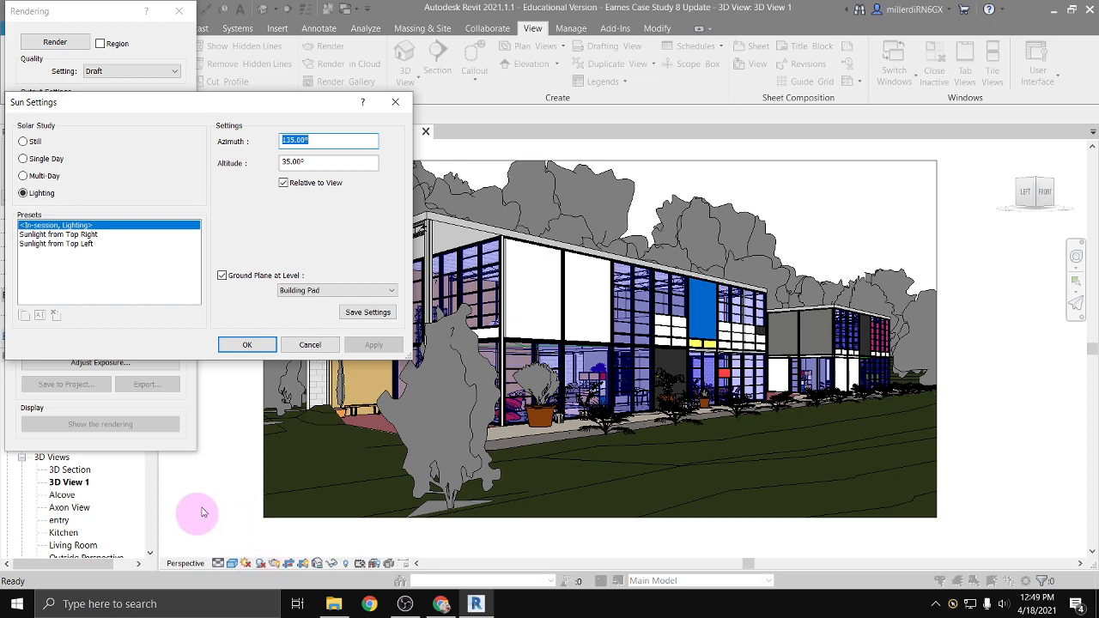
left_click(307, 344)
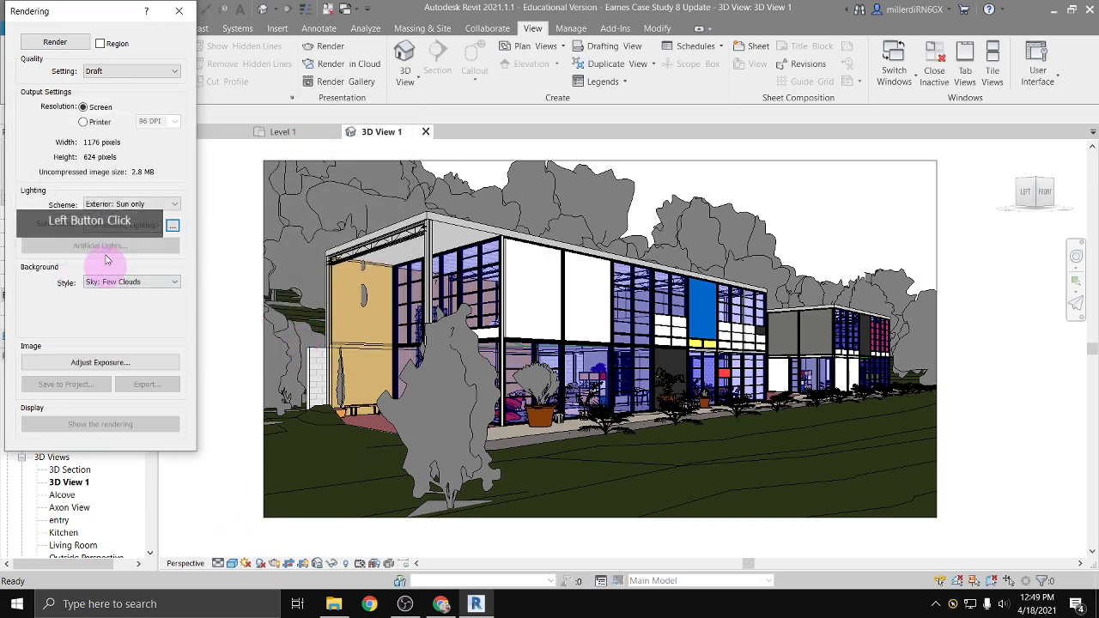
left_click(125, 224)
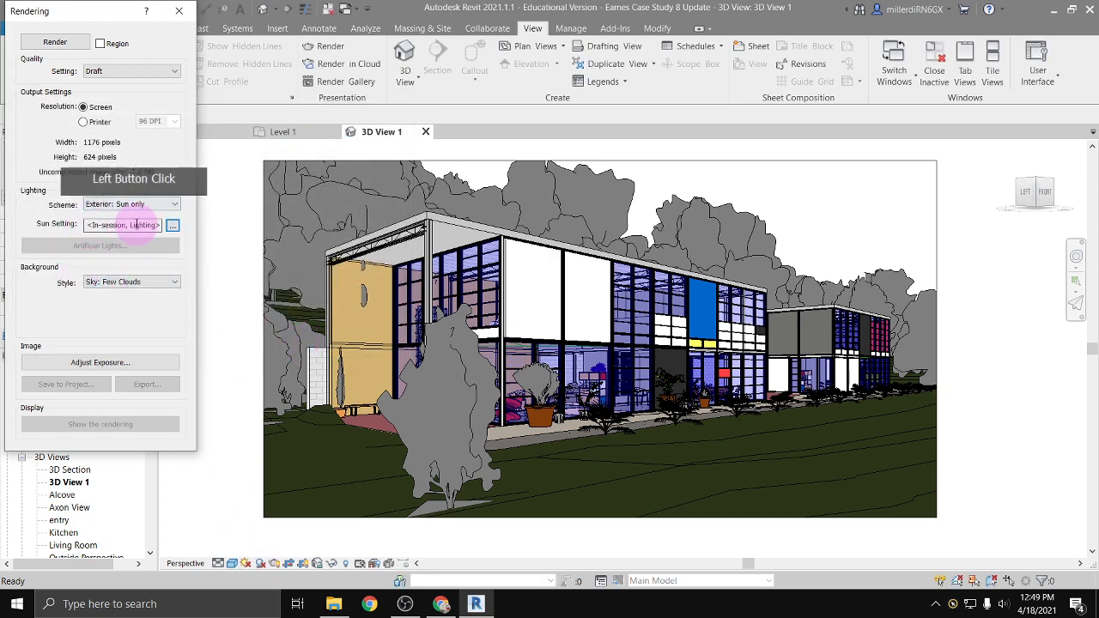
Try Color and Image as the rendering background style, dismissing the background image selection
left_click(127, 283)
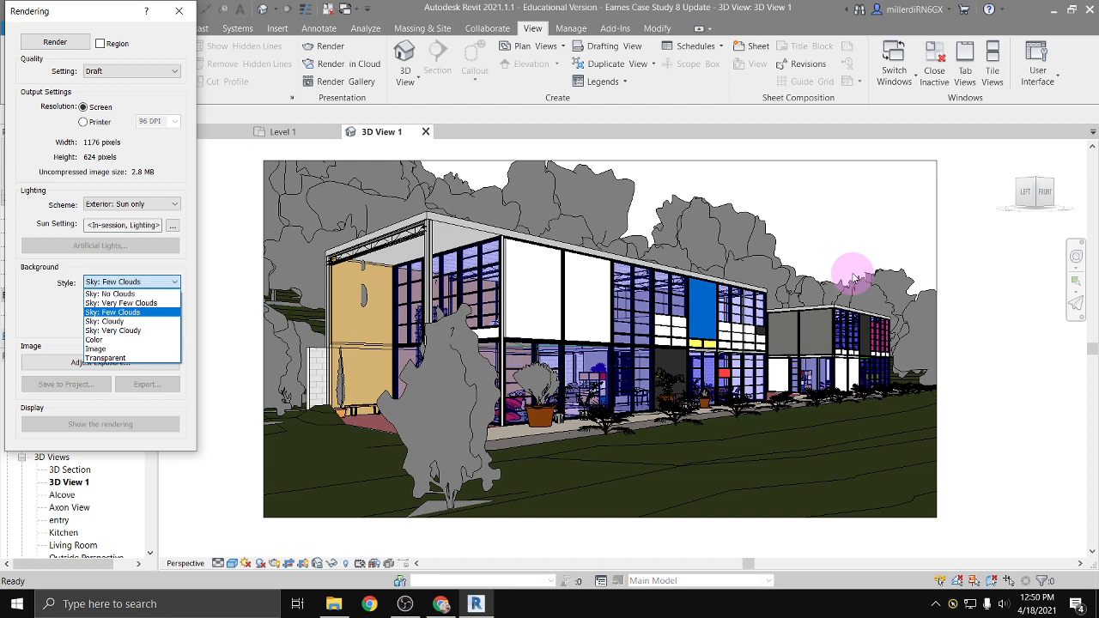
left_click(129, 339)
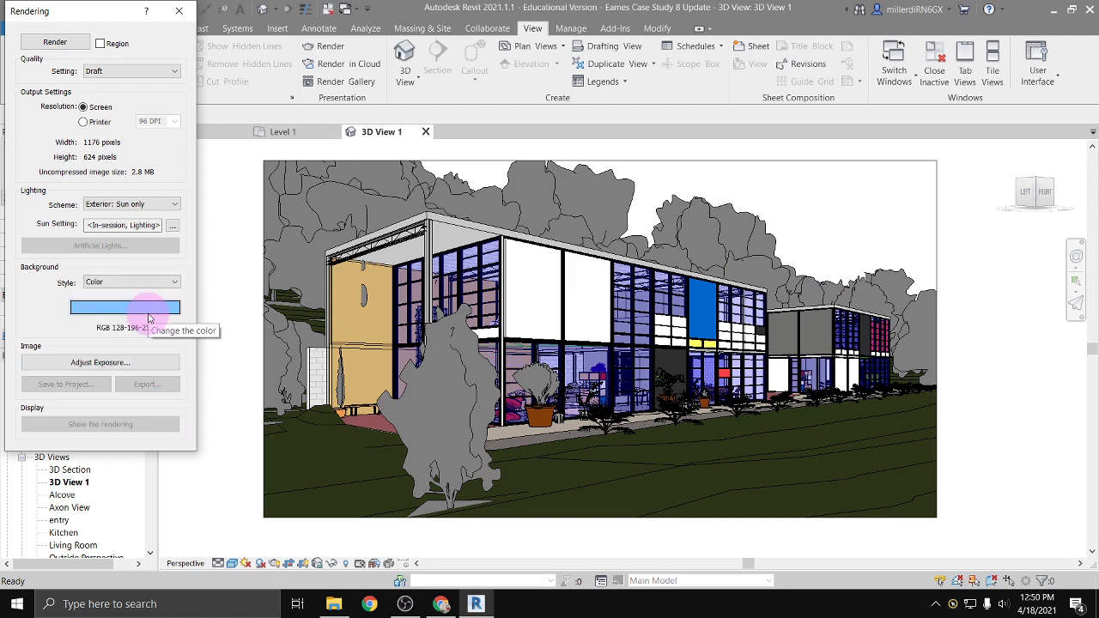
left_click(146, 282)
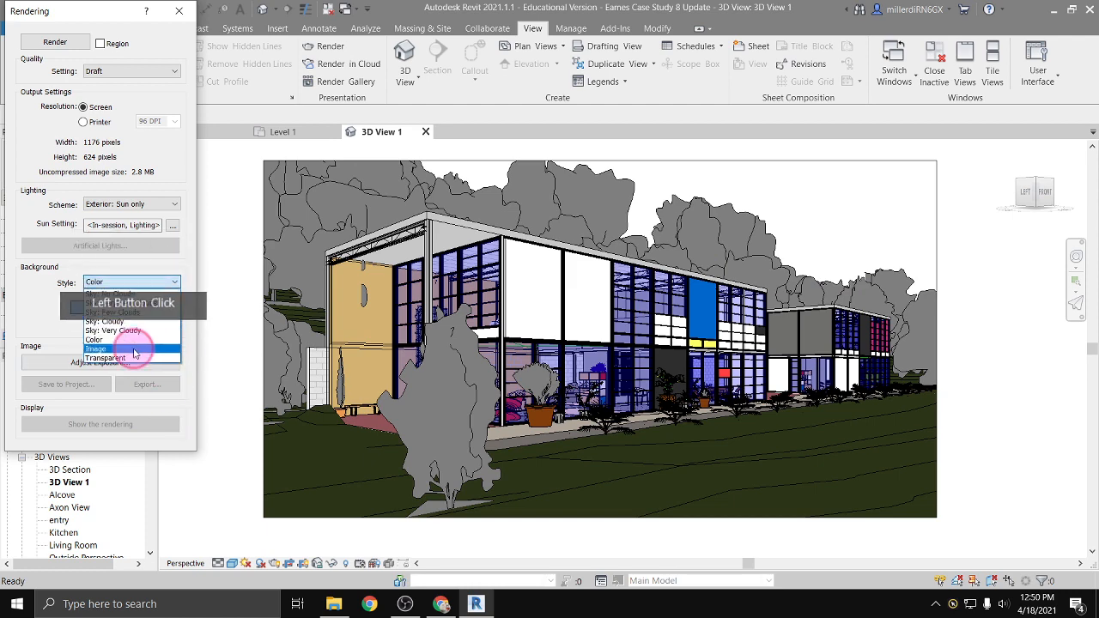
left_click(140, 351)
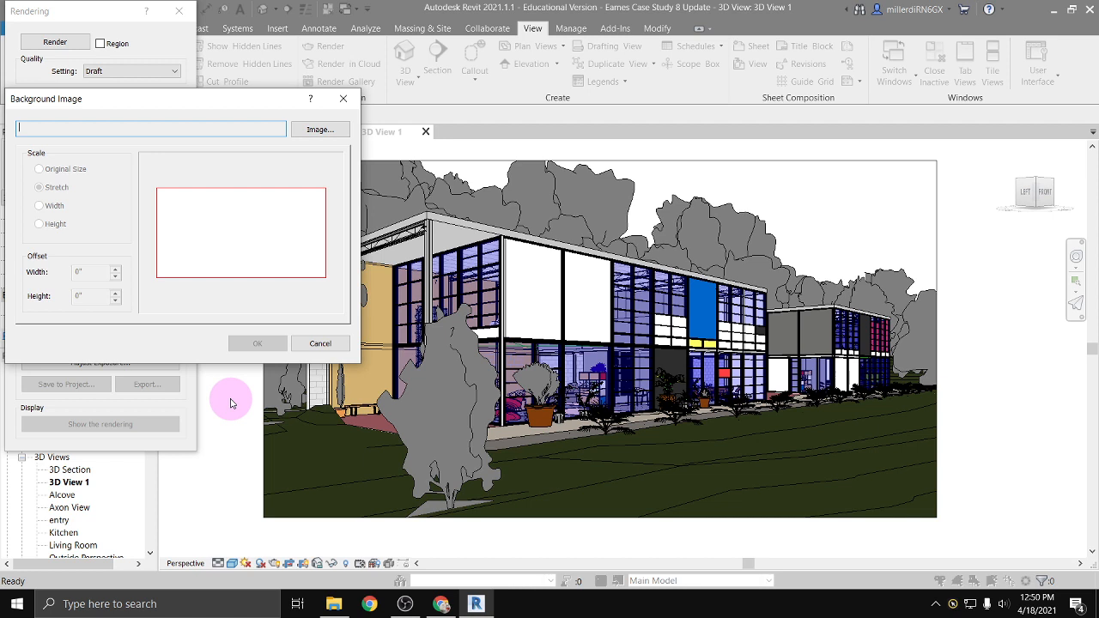
left_click(346, 100)
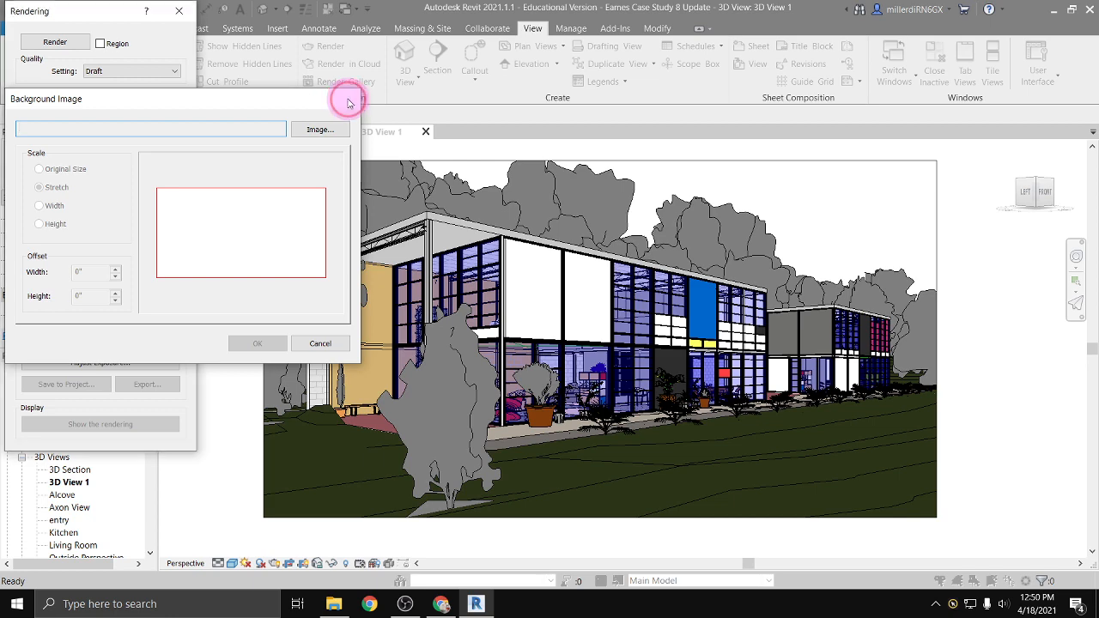
Set the rendering background style to Transparent
left_click(125, 284)
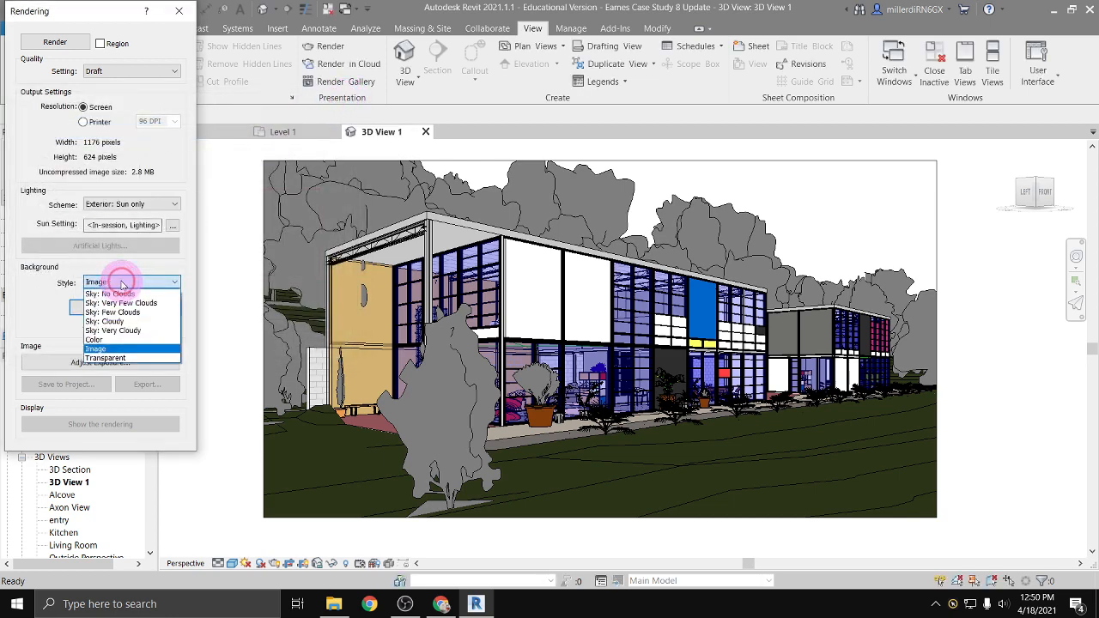
left_click(116, 359)
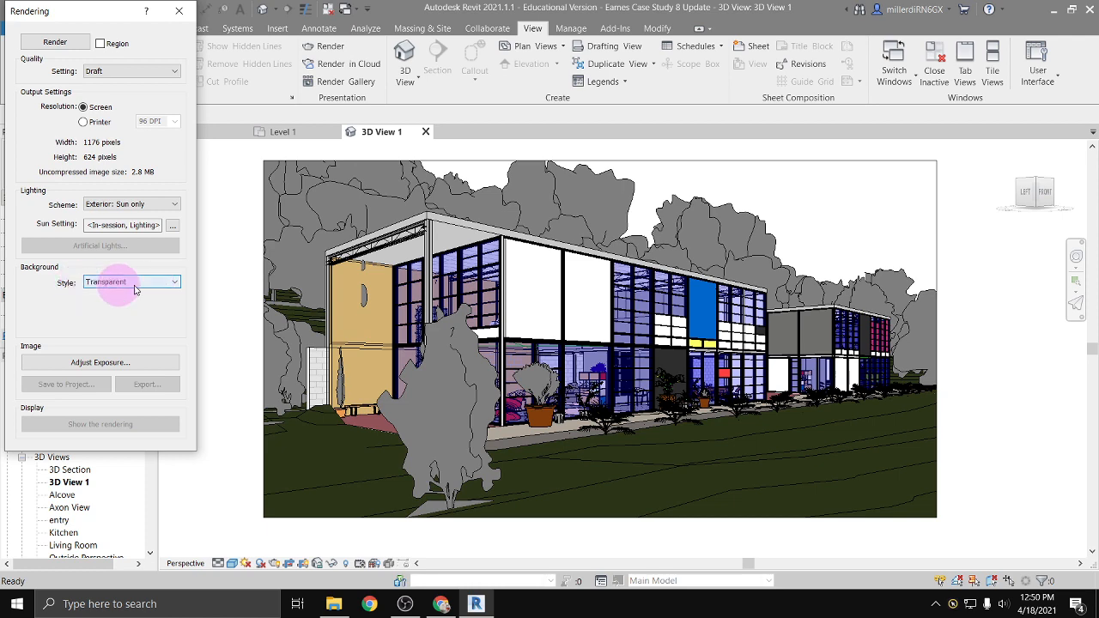
Try Image and Color as the rendering background style, preview green as the background color, and cancel the color change
left_click(140, 288)
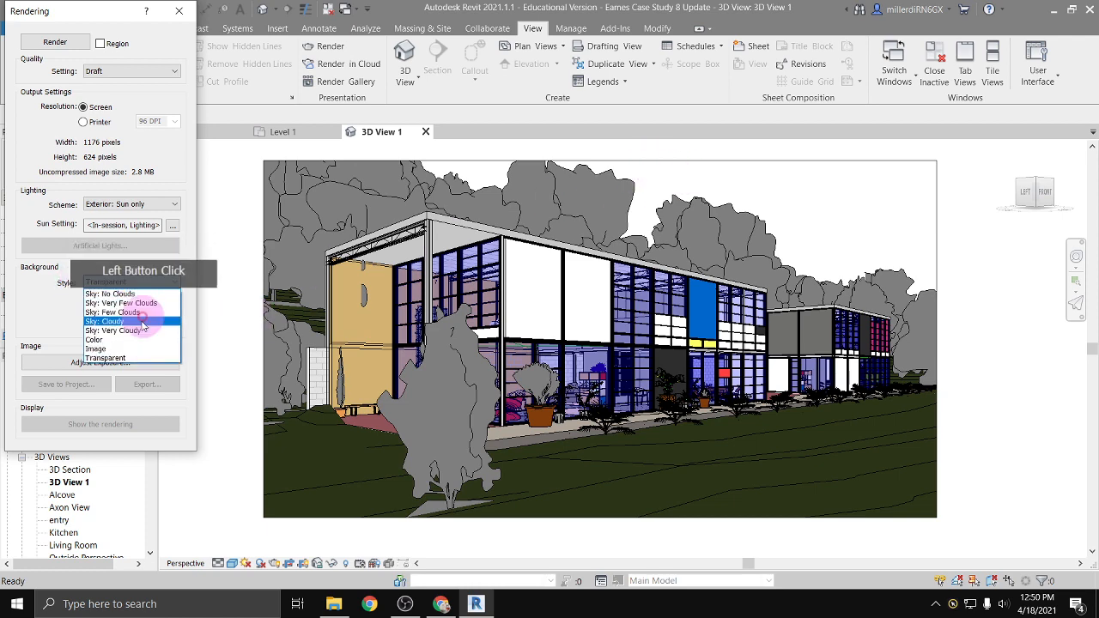
left_click(129, 348)
left_click(320, 343)
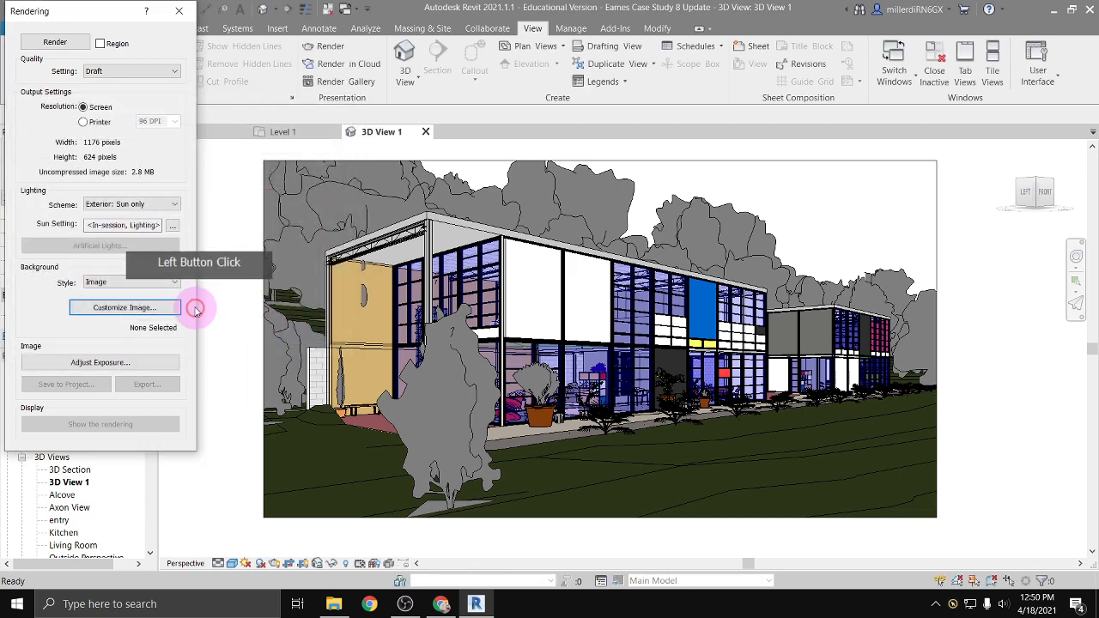
left_click(144, 282)
left_click(122, 340)
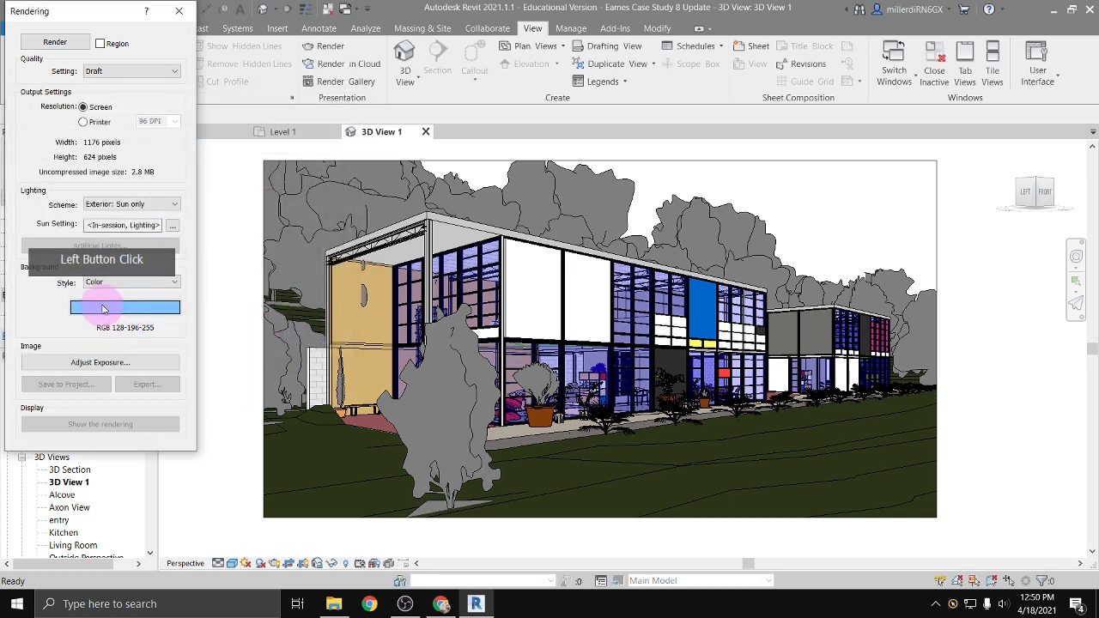
left_click(112, 305)
left_click(83, 245)
left_click(73, 244)
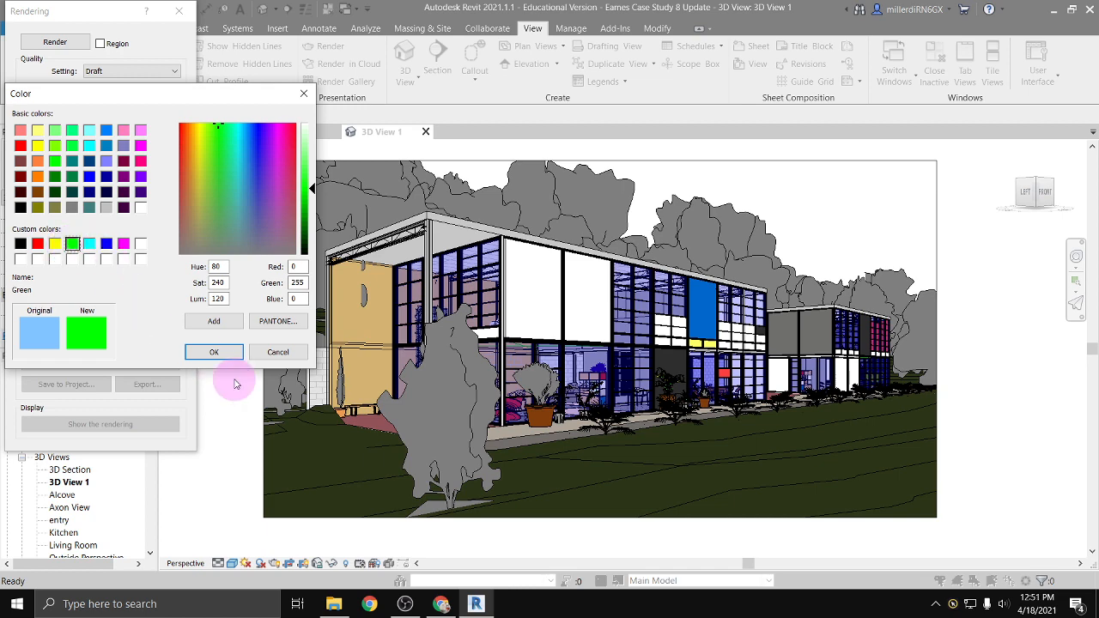
left_click(277, 352)
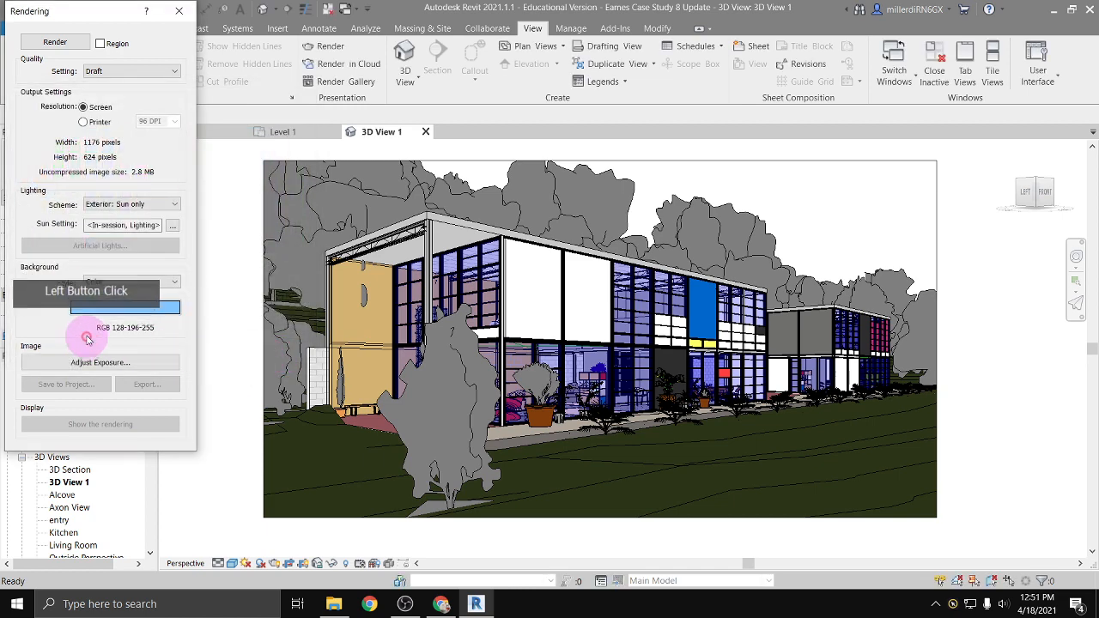
Set the rendering background style to Sky: Cloudy
left_click(134, 282)
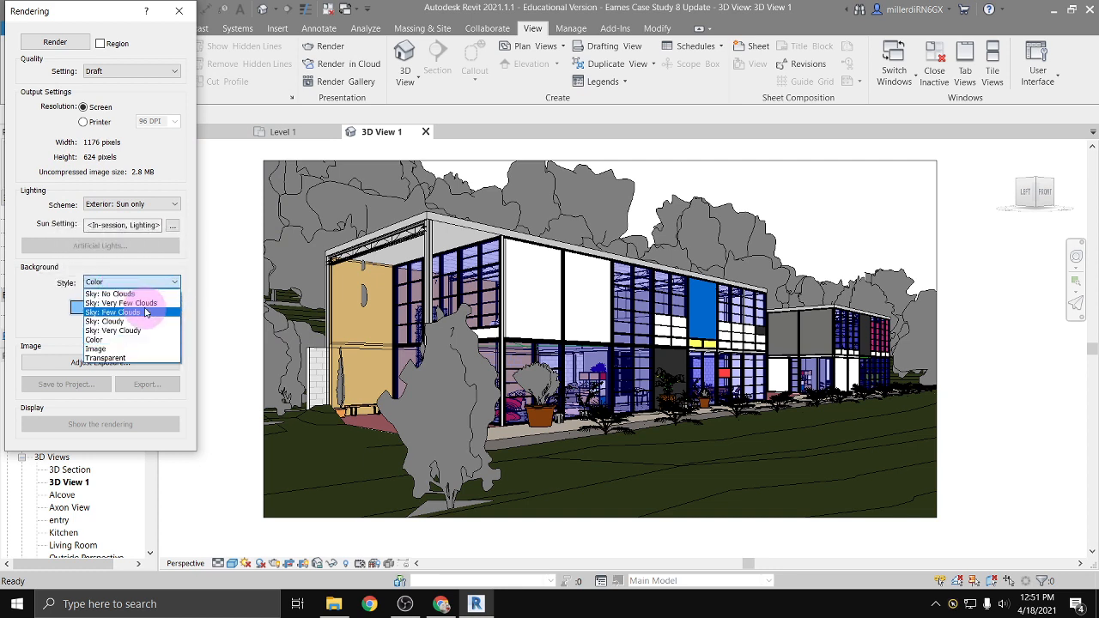
left_click(146, 313)
left_click(119, 283)
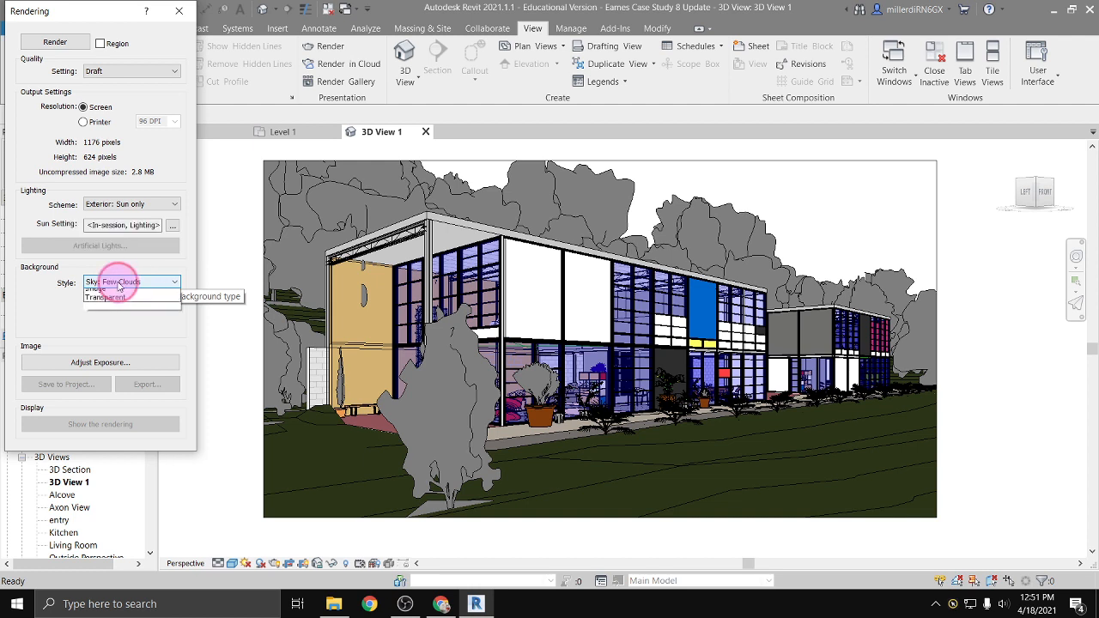
left_click(147, 319)
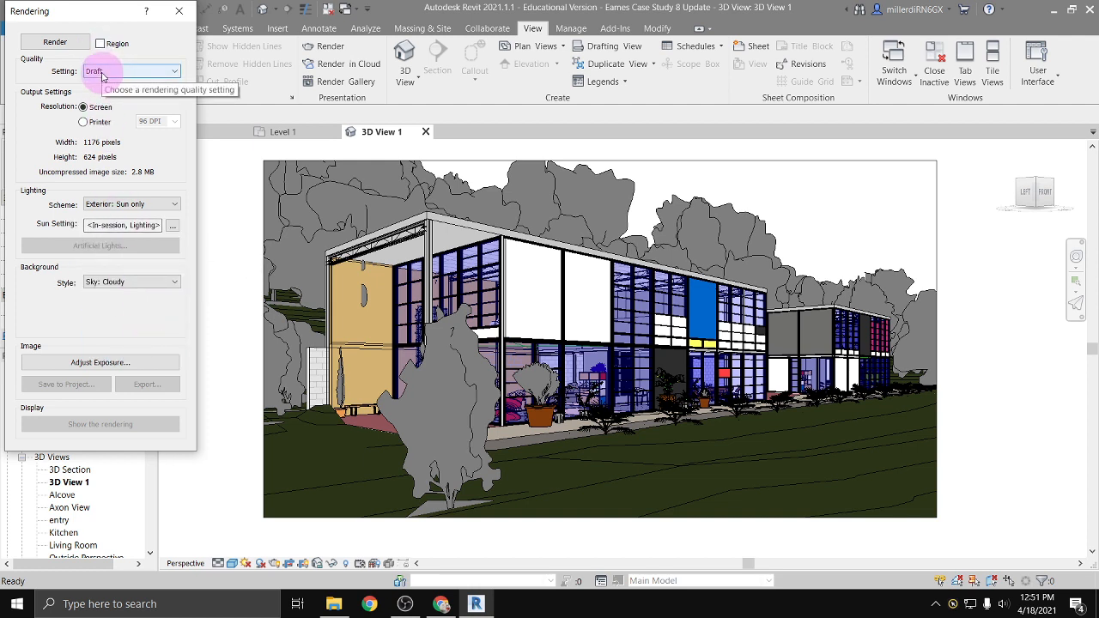
Render the camera view at Draft quality and review the list of missing render appearance images
left_click(31, 47)
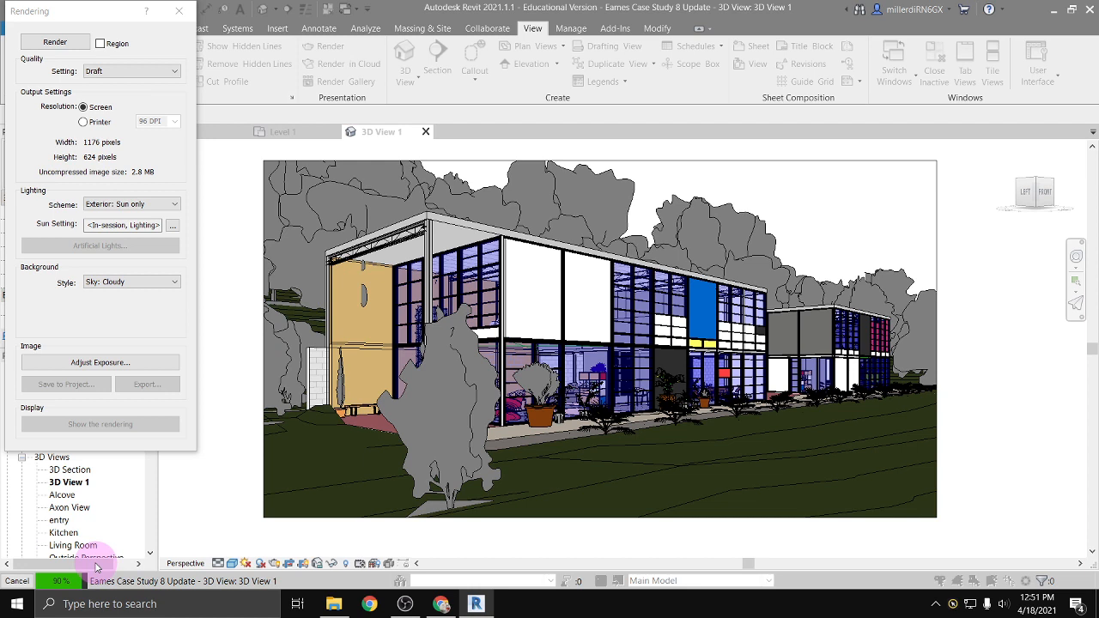
left_click(238, 438)
left_click(278, 169)
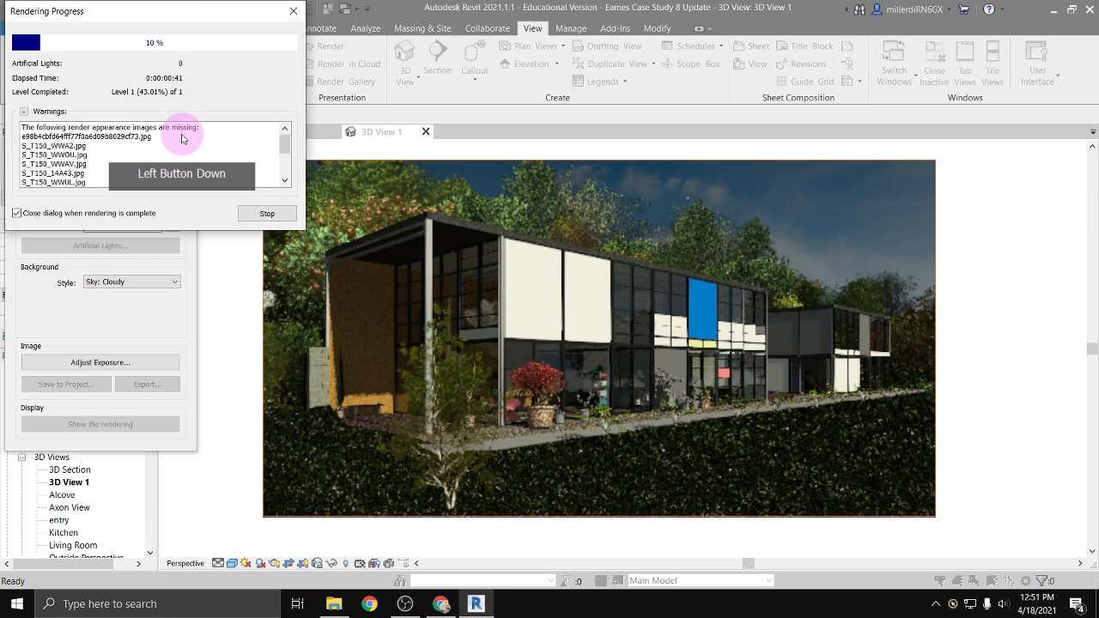
left_click_drag(182, 139, 74, 135)
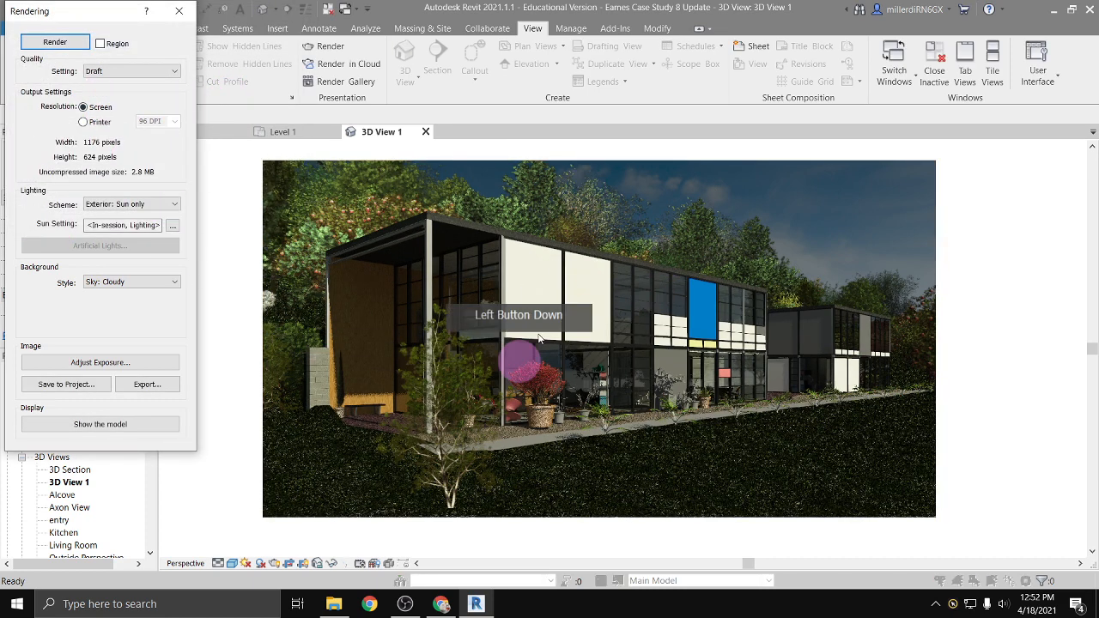
left_click_drag(539, 338, 463, 273)
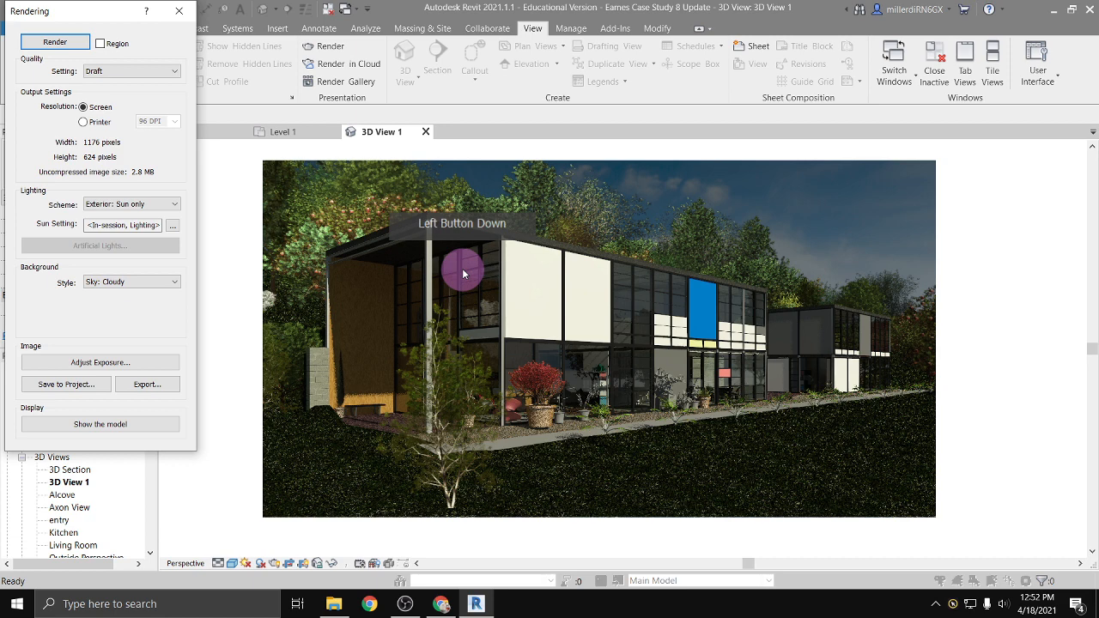
mouse_move(462, 270)
left_mouse_down()
mouse_move(453, 264)
mouse_move(414, 296)
mouse_move(672, 364)
mouse_move(648, 464)
mouse_move(736, 294)
mouse_move(749, 348)
mouse_move(746, 299)
mouse_move(593, 360)
mouse_move(479, 445)
mouse_move(456, 426)
mouse_move(397, 442)
left_mouse_up()
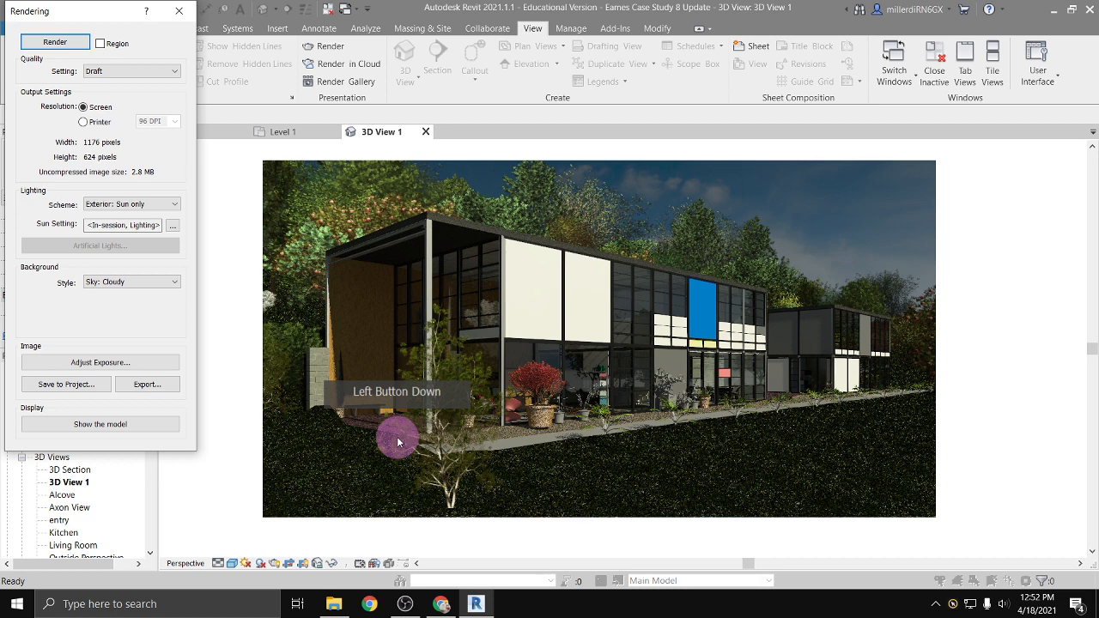
mouse_move(398, 442)
left_mouse_down()
mouse_move(852, 418)
mouse_move(616, 512)
mouse_move(571, 485)
mouse_move(574, 379)
mouse_move(549, 473)
mouse_move(540, 421)
mouse_move(485, 407)
mouse_move(318, 473)
mouse_move(869, 466)
mouse_move(481, 504)
mouse_move(501, 422)
mouse_move(747, 404)
mouse_move(821, 251)
mouse_move(373, 233)
mouse_move(476, 218)
mouse_move(470, 270)
left_mouse_up()
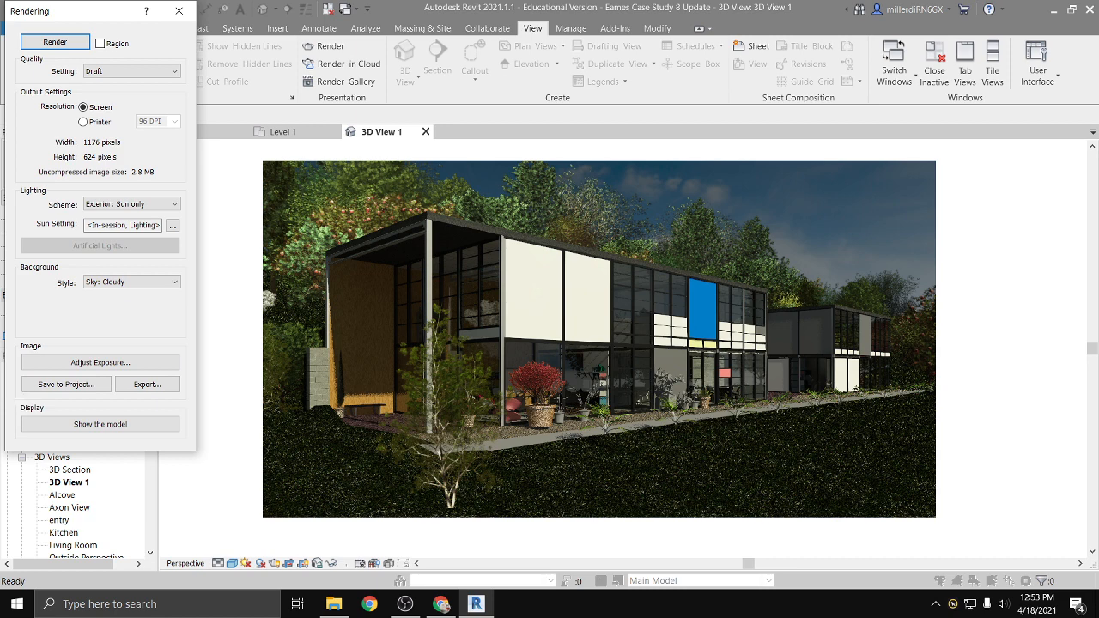
left_click_drag(233, 84, 122, 80)
Set the rendering quality to Medium after trying Best, and render the camera view again
left_click(123, 74)
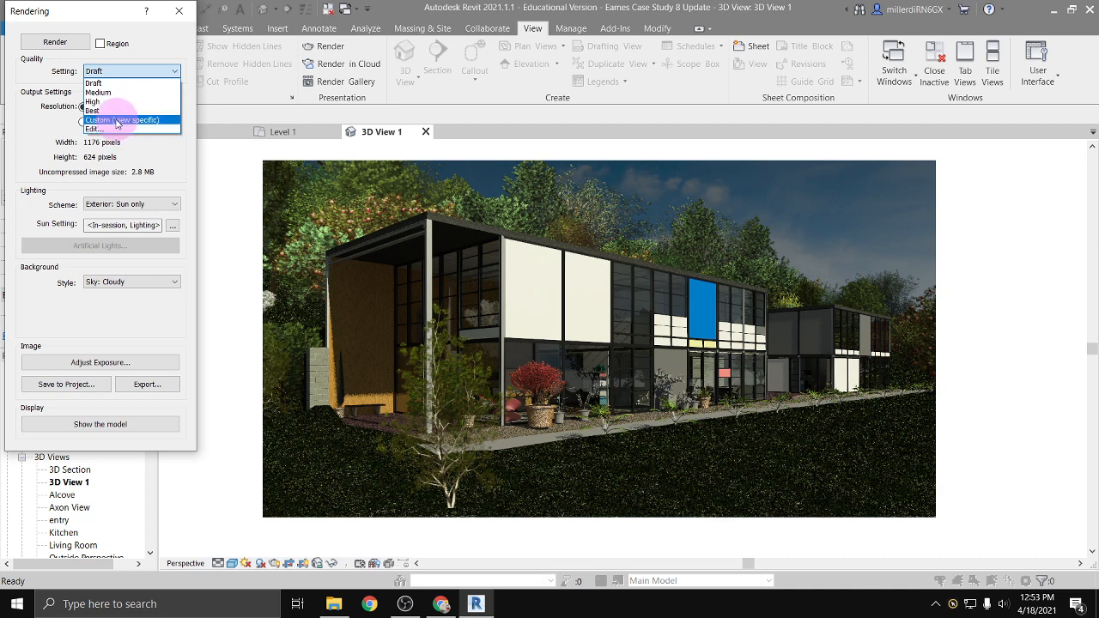
left_click(98, 110)
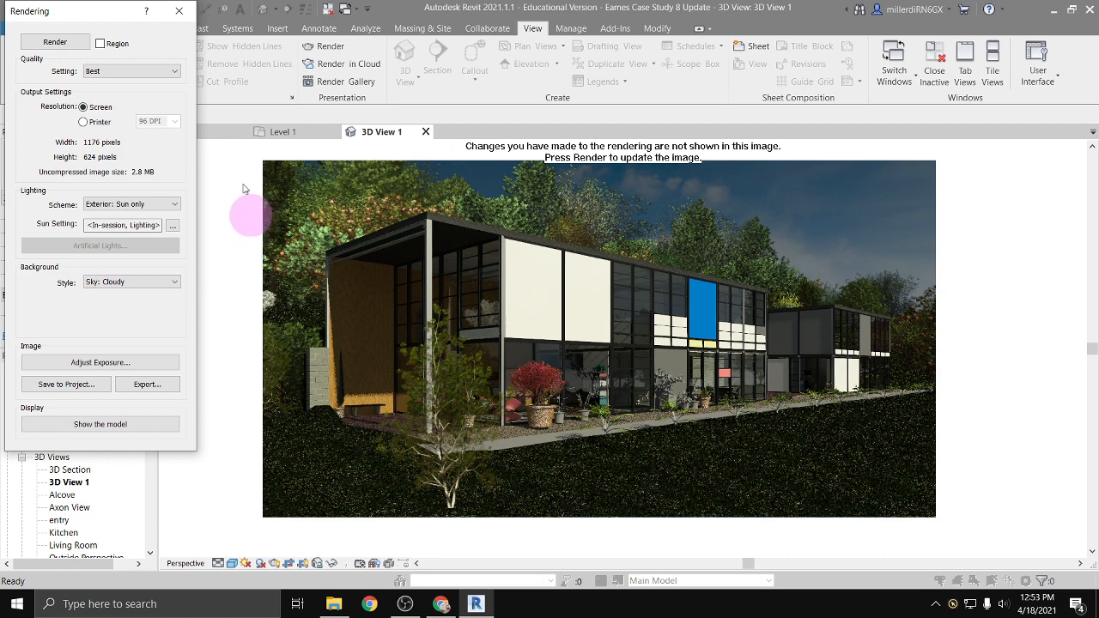
left_click(146, 72)
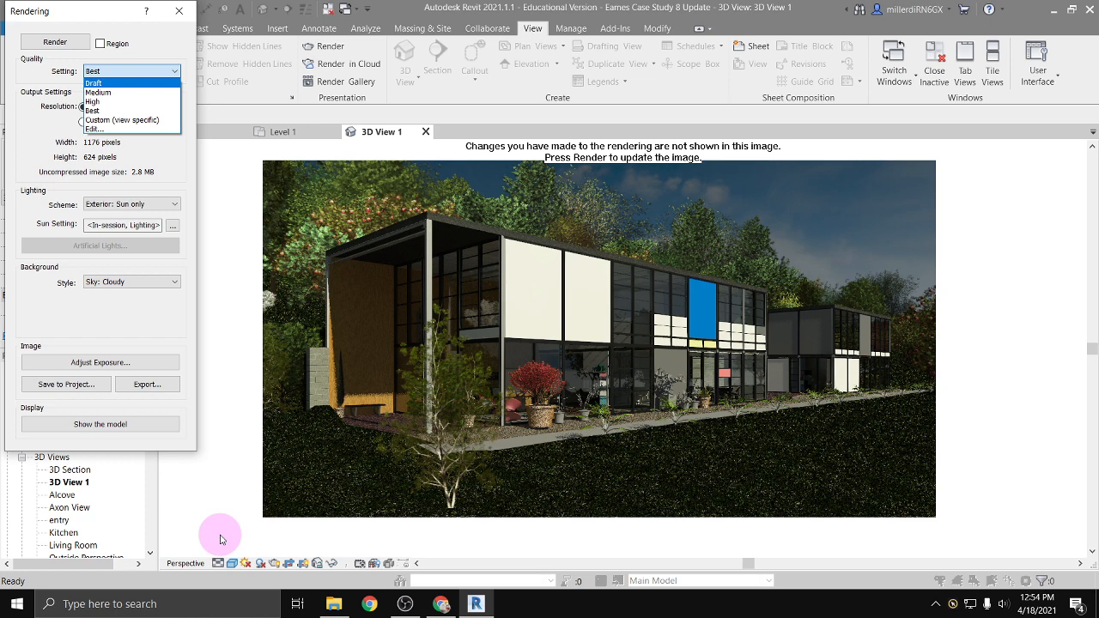
left_click(96, 92)
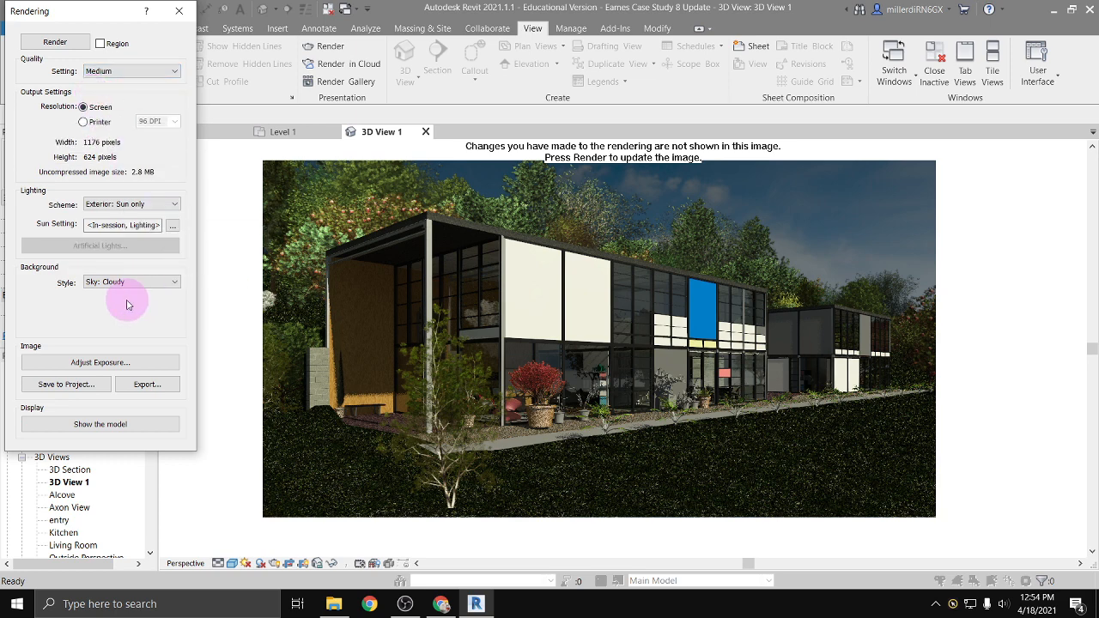
left_click(55, 42)
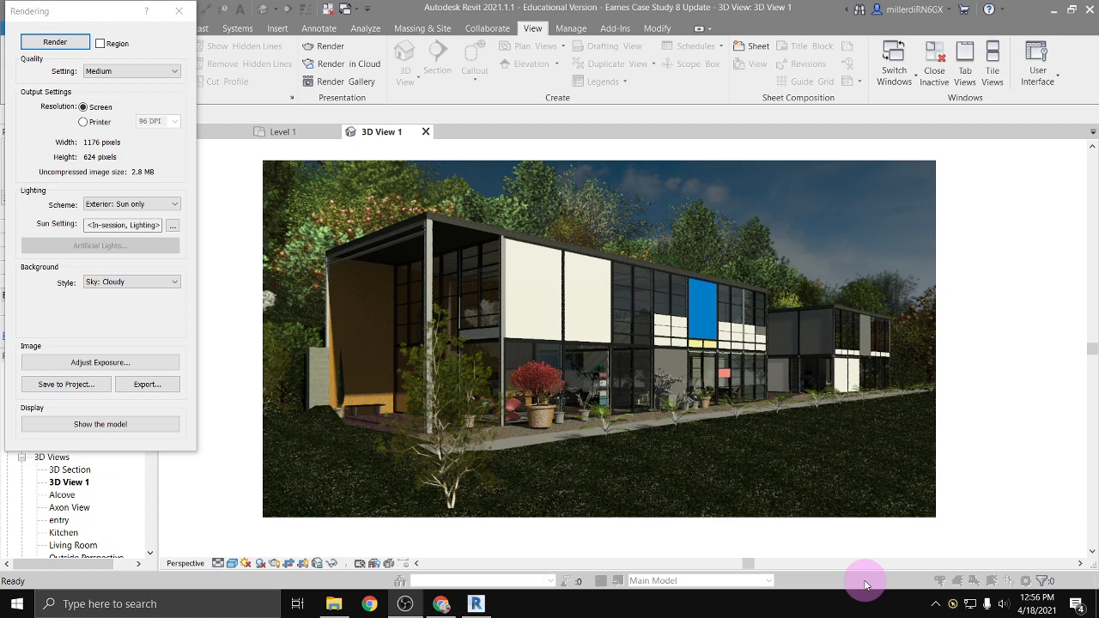
Open the exposure adjustments for the rendered image and apply an exposure value of 13.66 after trying 9.58 and 12.44
left_click(133, 363)
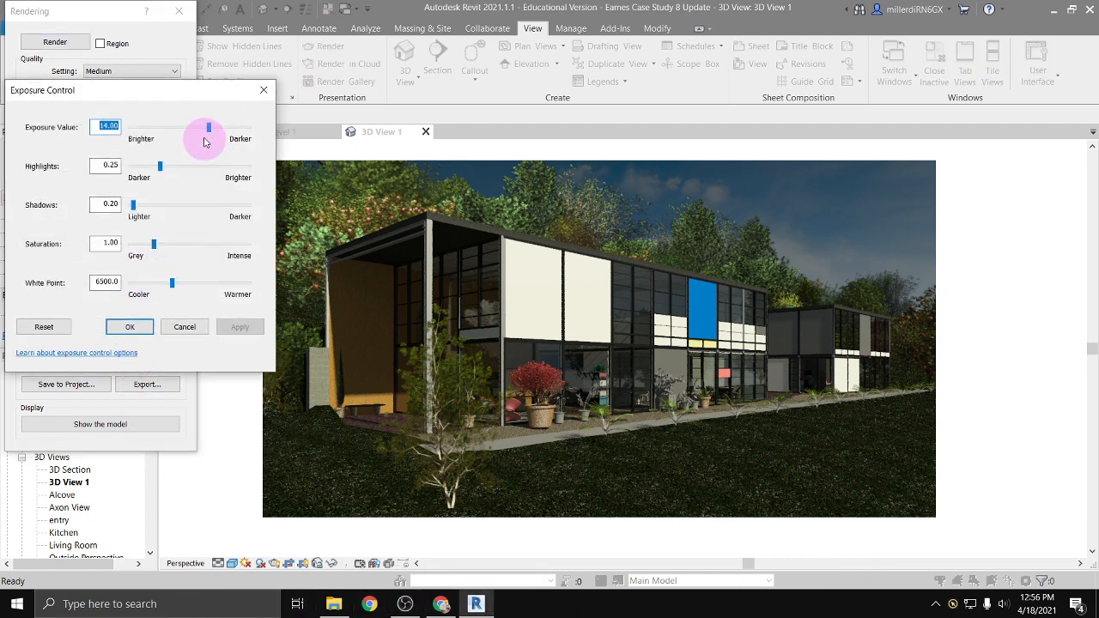
left_click_drag(208, 129, 184, 127)
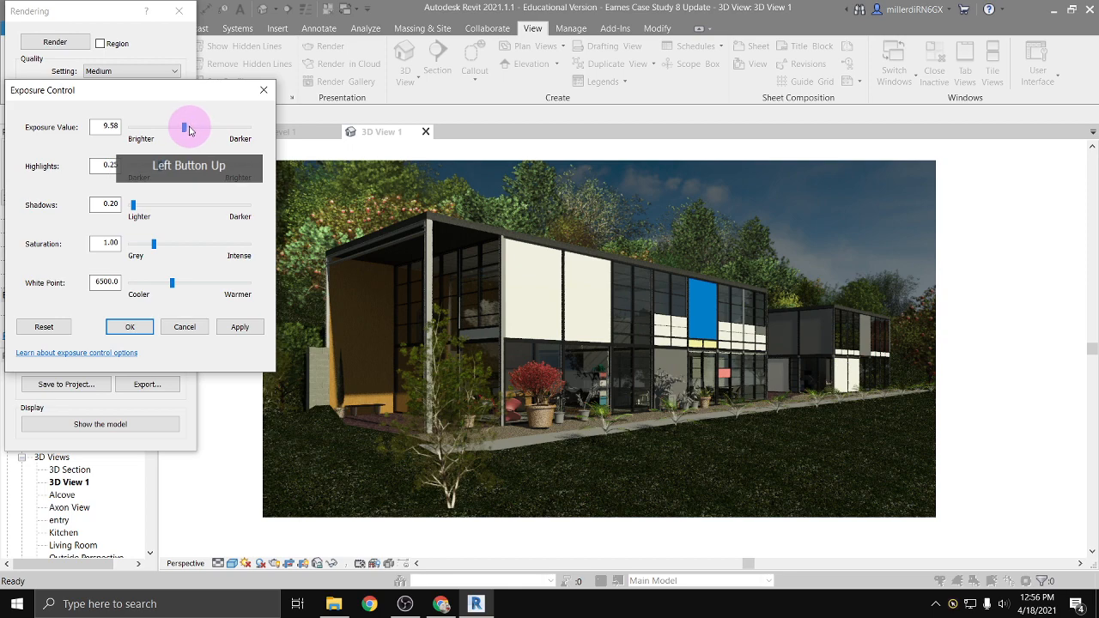
left_click(240, 326)
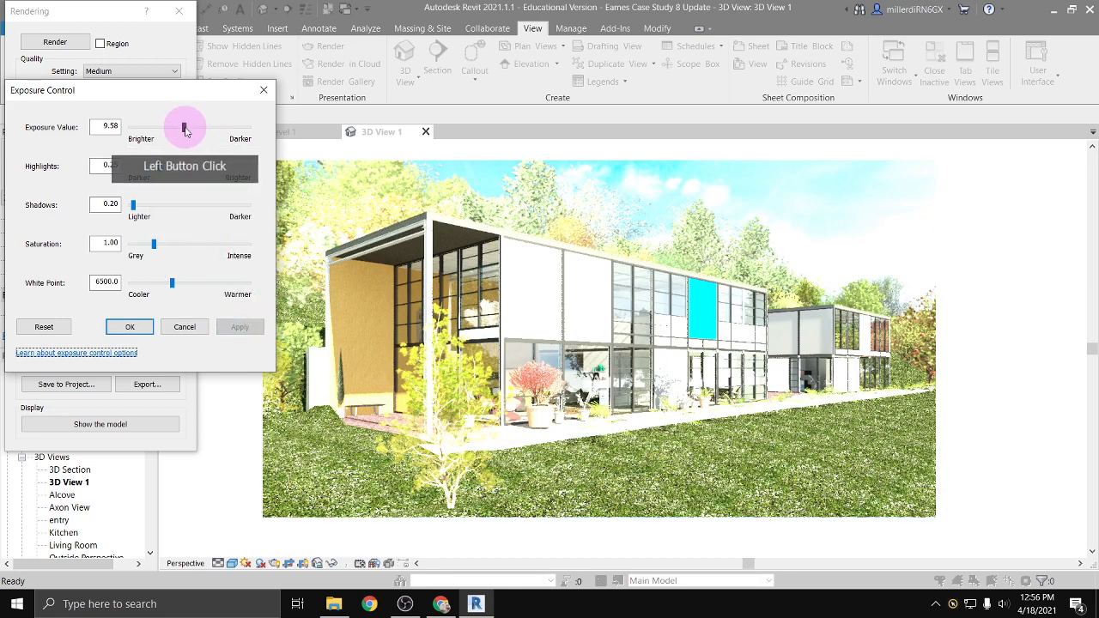
left_click_drag(185, 128, 200, 127)
left_click(238, 326)
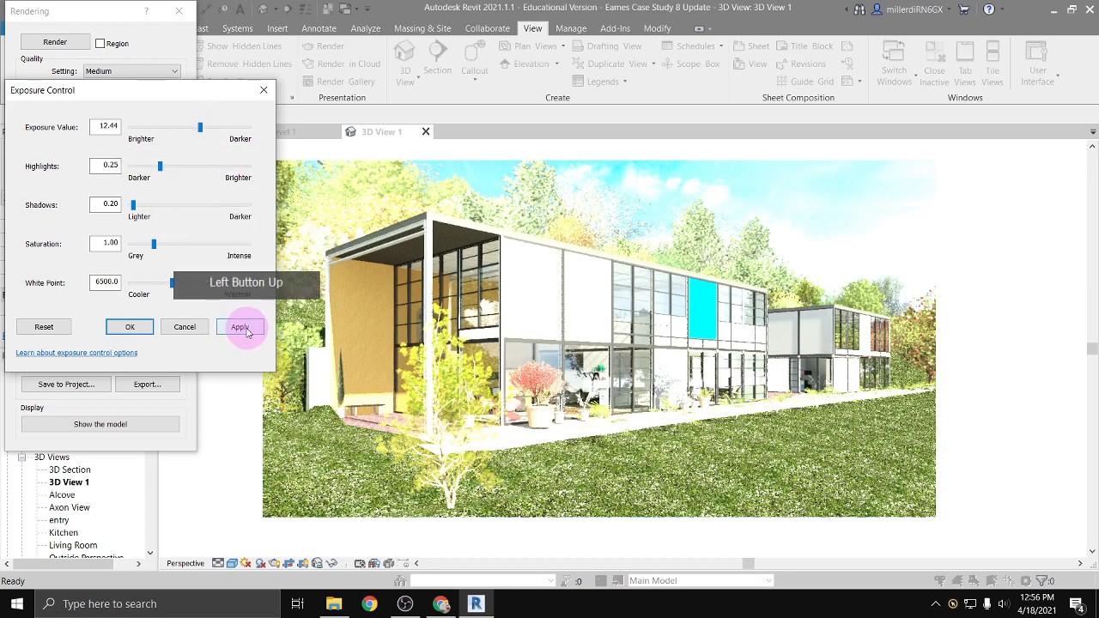
left_click_drag(204, 126, 206, 127)
left_click(239, 327)
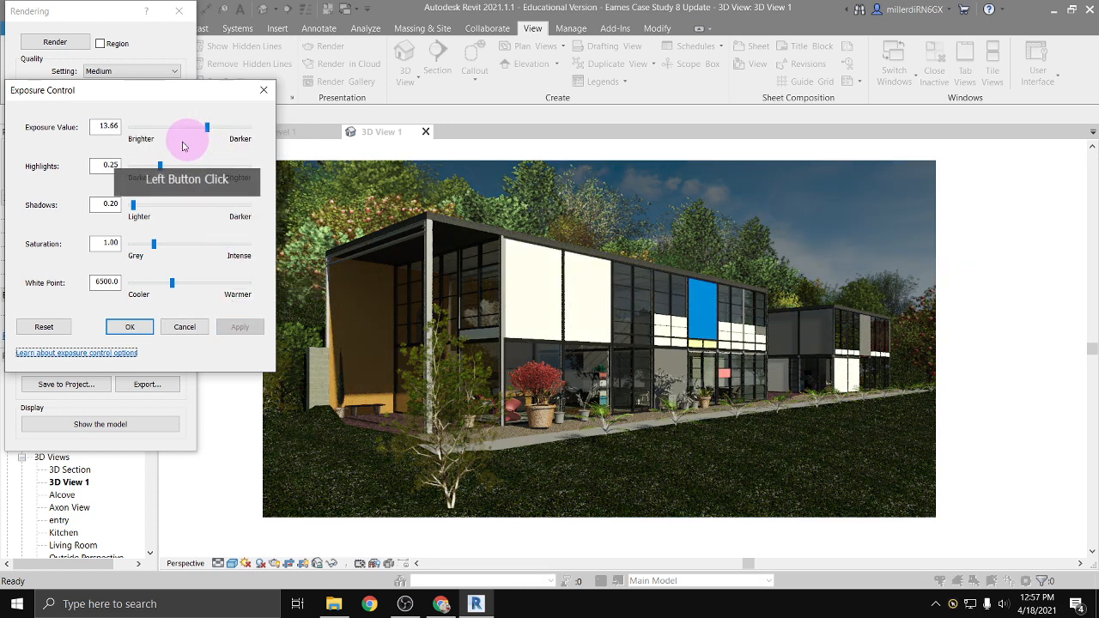
Brighten the rendered image's highlights to 0.66 and apply the change
left_click_drag(163, 174, 206, 168)
left_click(240, 326)
left_click(249, 327)
left_click(193, 166)
left_click(239, 329)
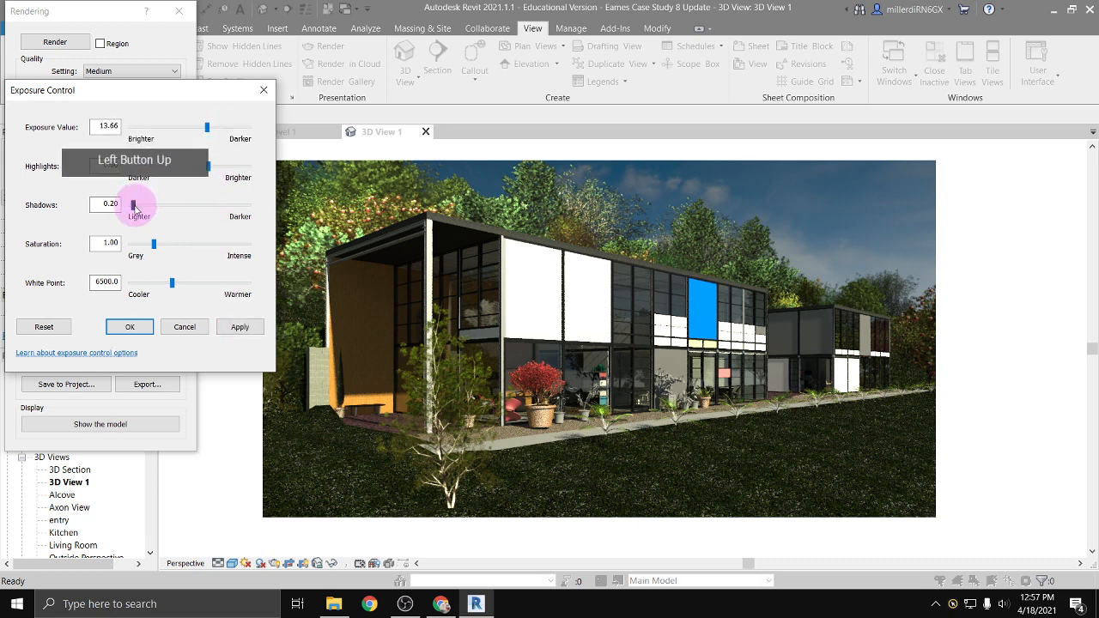
Adjust the rendered image's shadows to 0.37 and its saturation to 1.48, applying the changes
left_click_drag(134, 206, 142, 207)
left_click(241, 327)
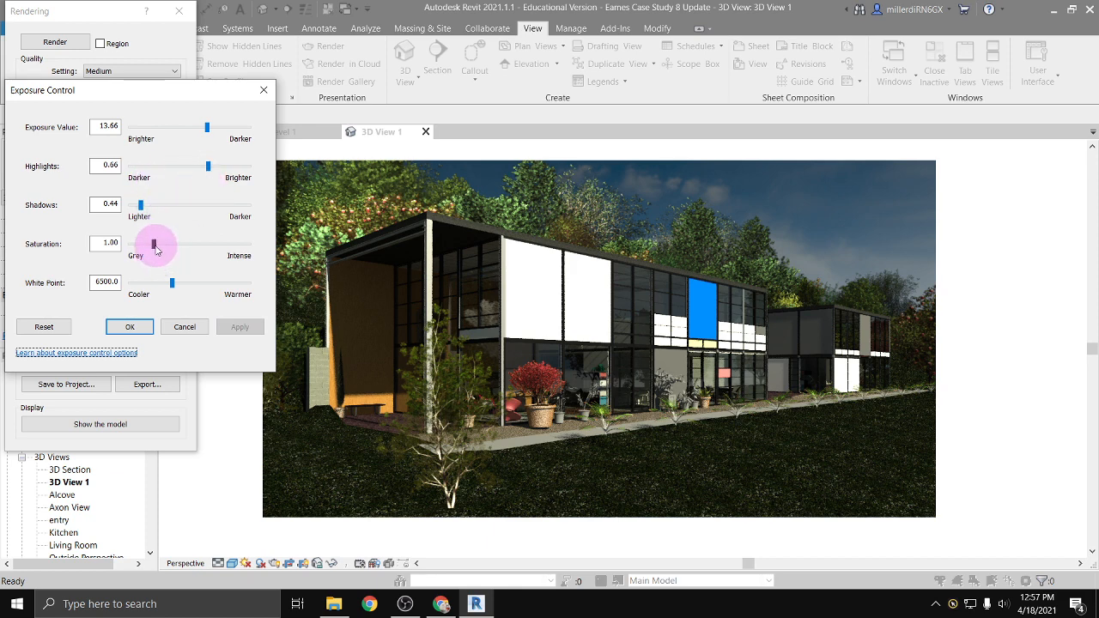
left_click_drag(154, 248, 163, 244)
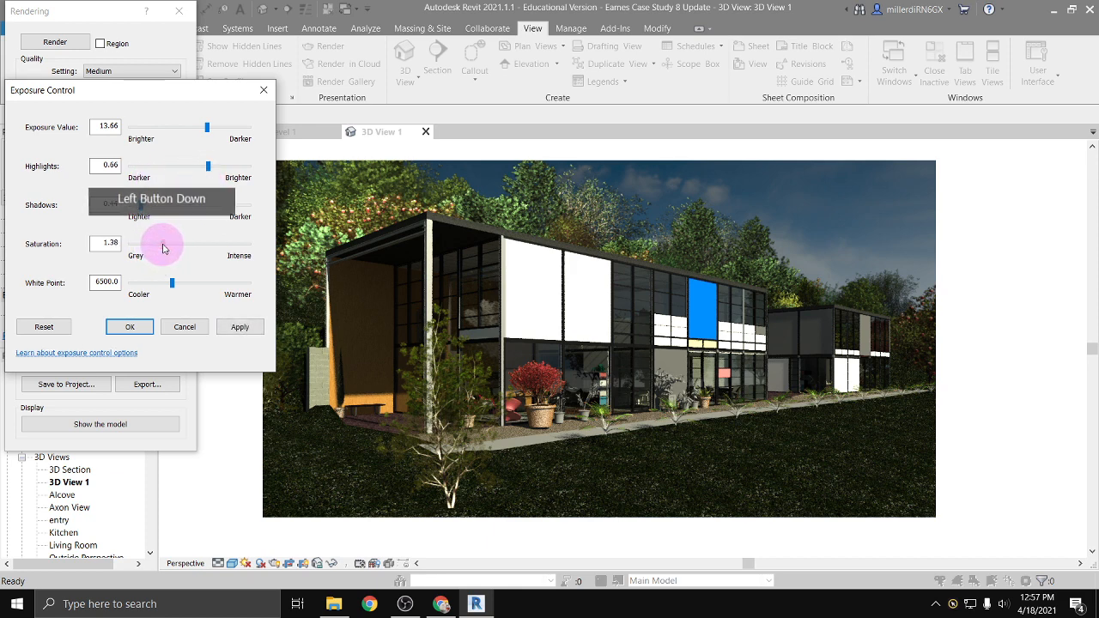
left_click(241, 327)
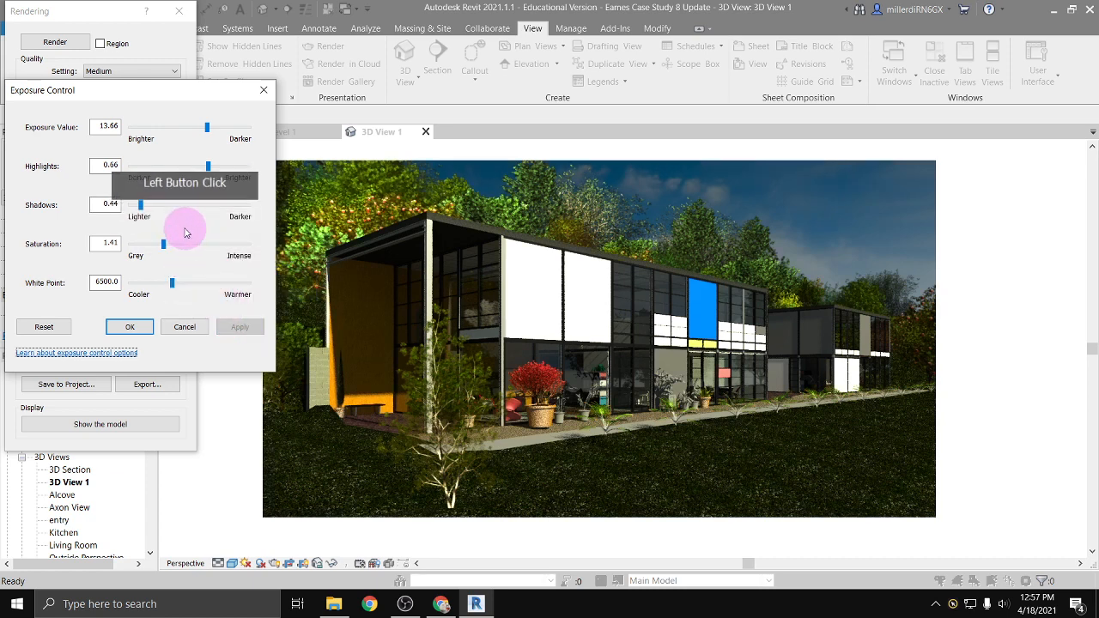
left_click_drag(163, 249, 138, 208)
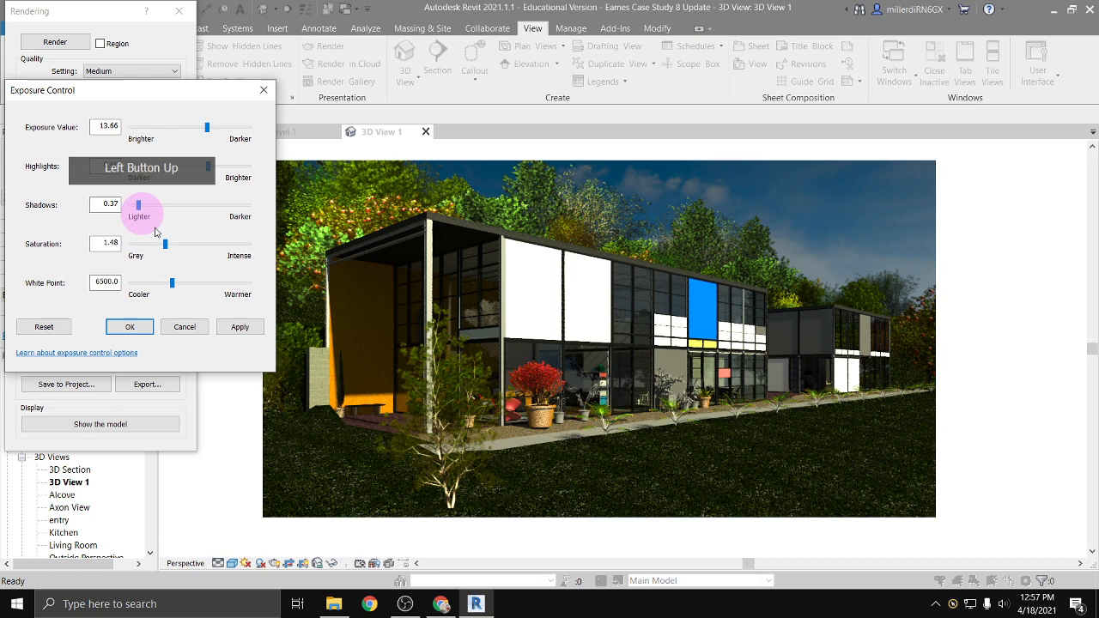
left_click(239, 327)
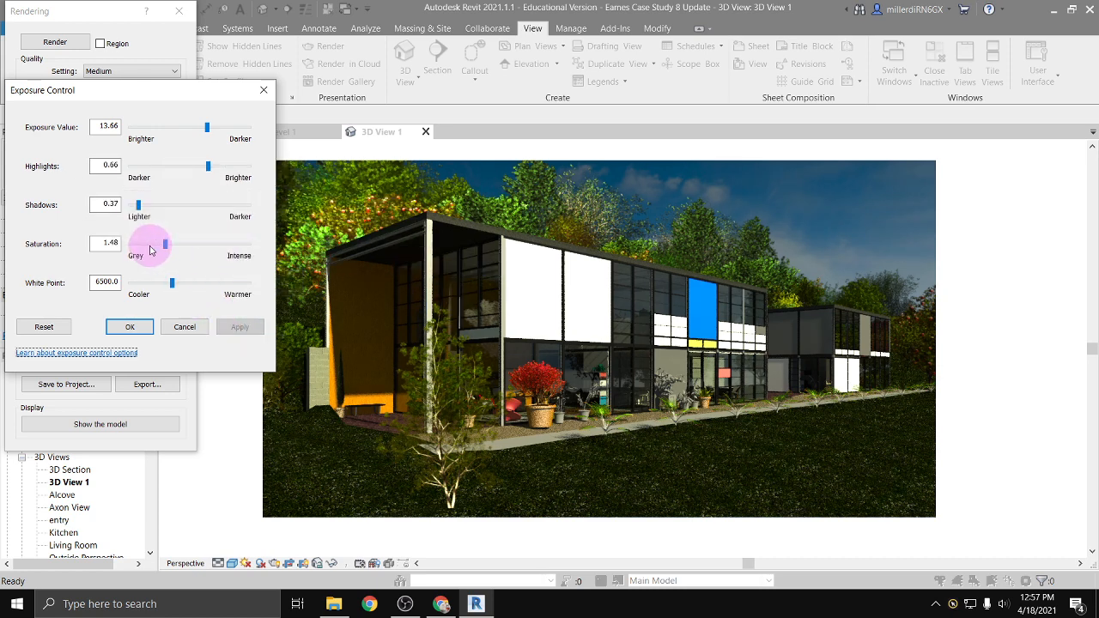
Cool the rendered image's white point to 5196.1 after trying 4363.1, and accept the exposure settings
mouse_move(172, 284)
left_mouse_down()
mouse_move(183, 281)
mouse_move(153, 282)
left_mouse_up()
left_click(237, 326)
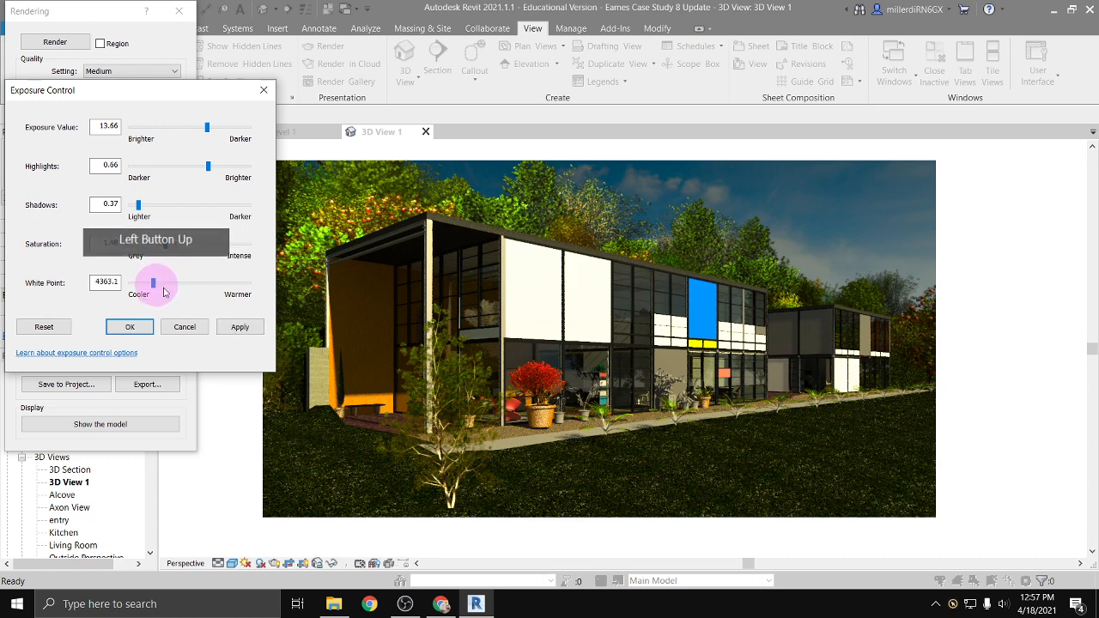
left_click(237, 326)
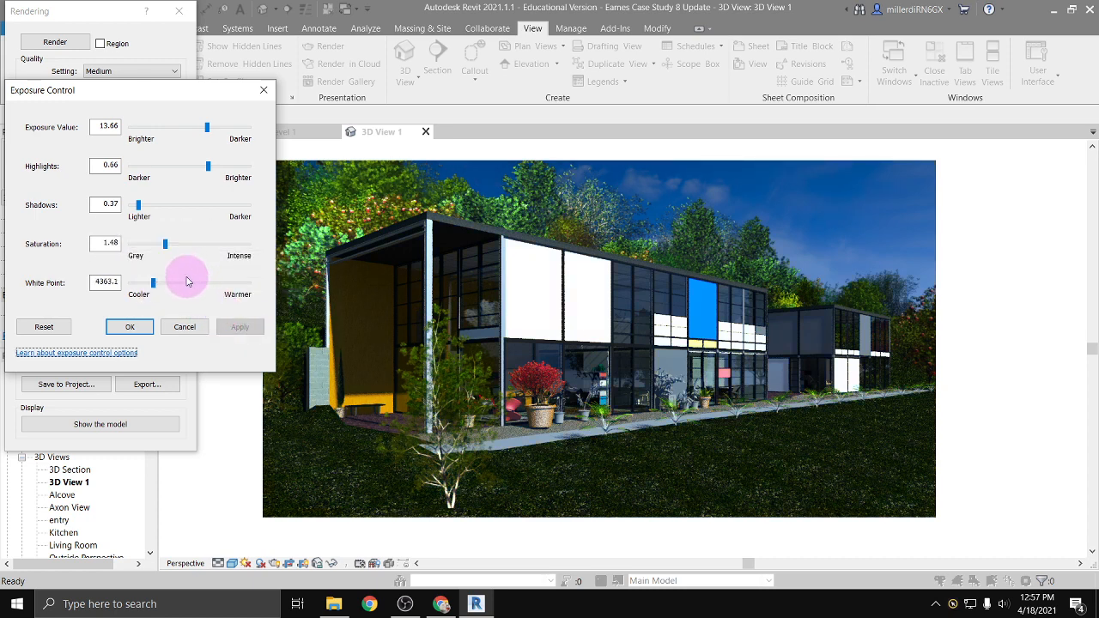
left_click_drag(154, 283, 161, 287)
left_click(238, 326)
left_click(238, 326)
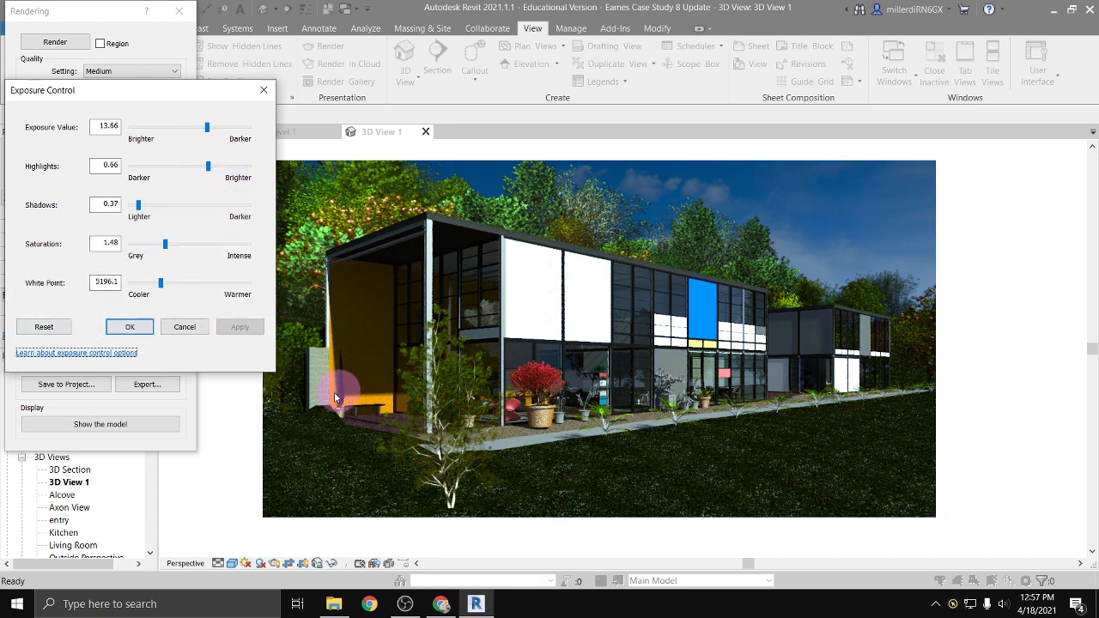
left_click(133, 329)
left_click(133, 363)
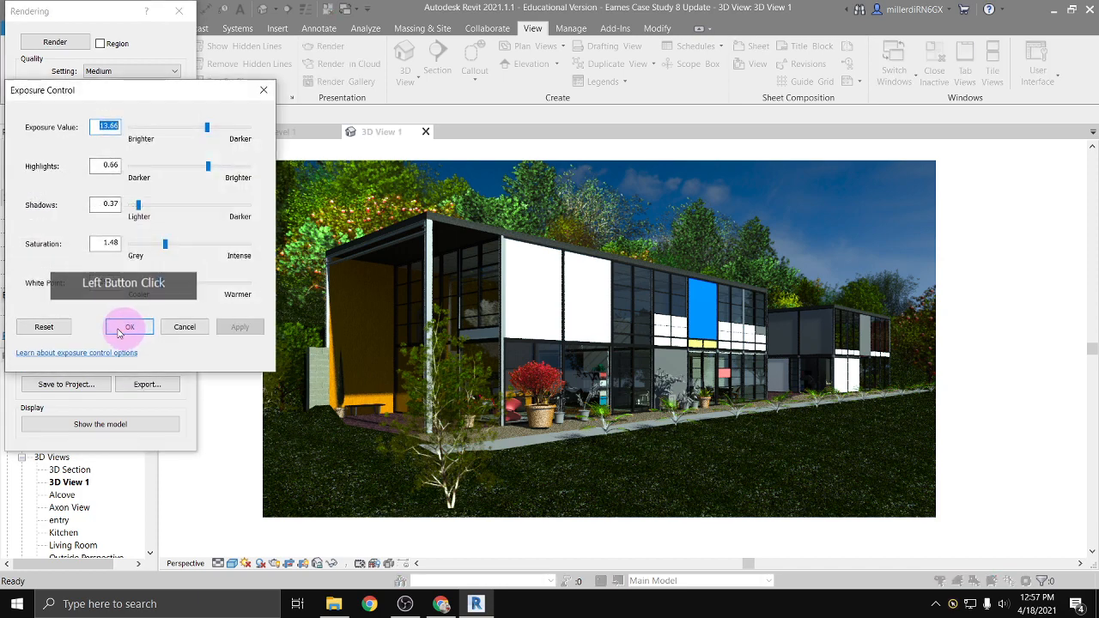
left_click(63, 329)
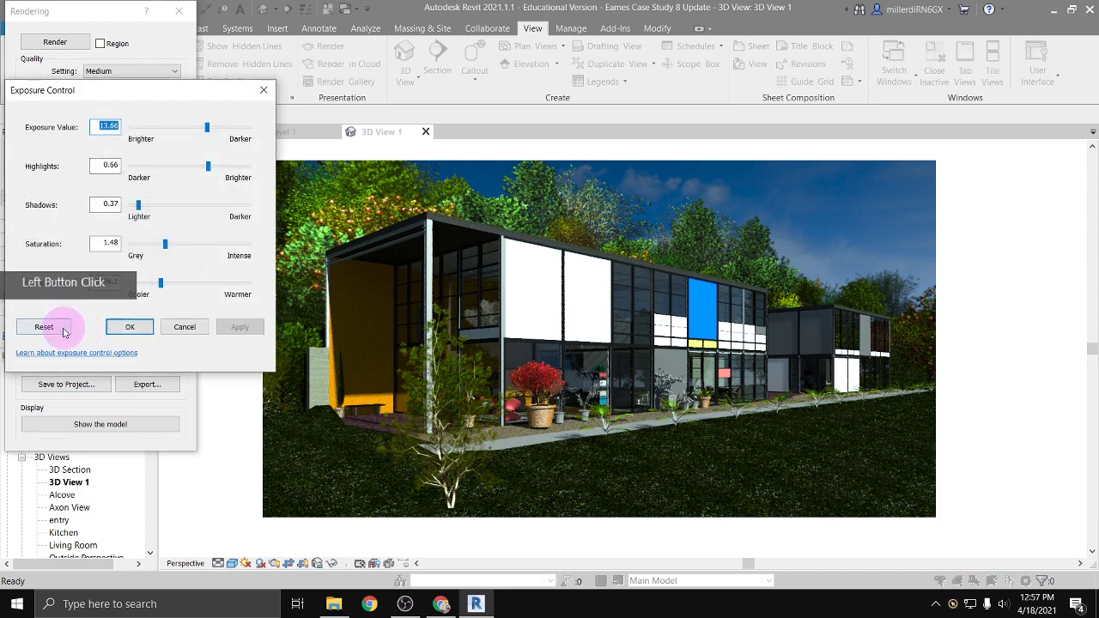
left_click(177, 330)
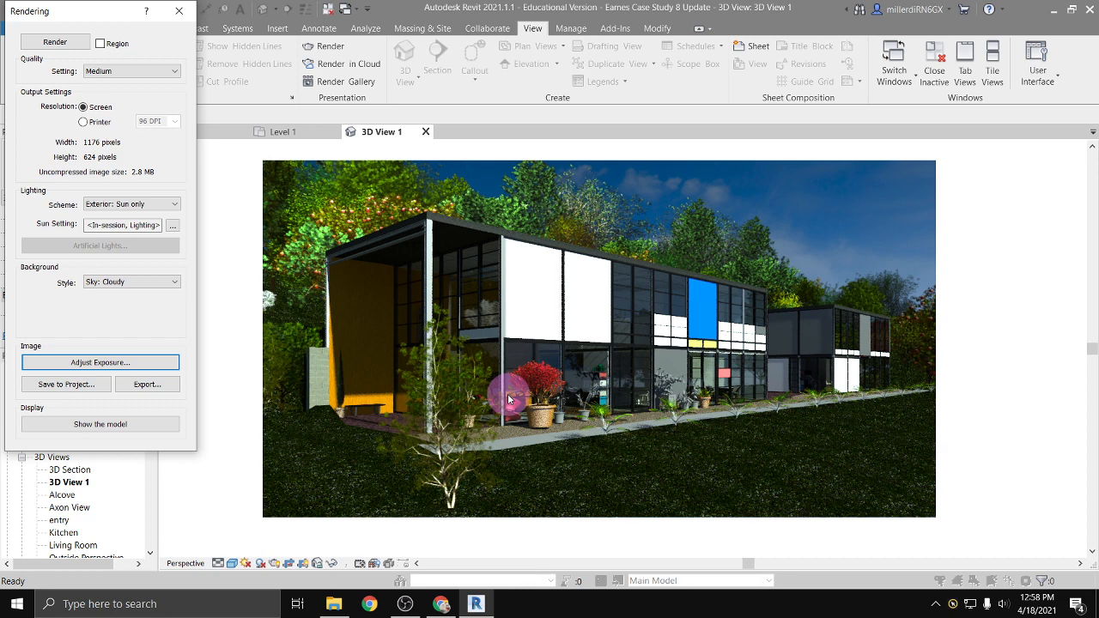
Save the rendered image to the project as ExteriorDemo and close the rendering settings
left_click(77, 384)
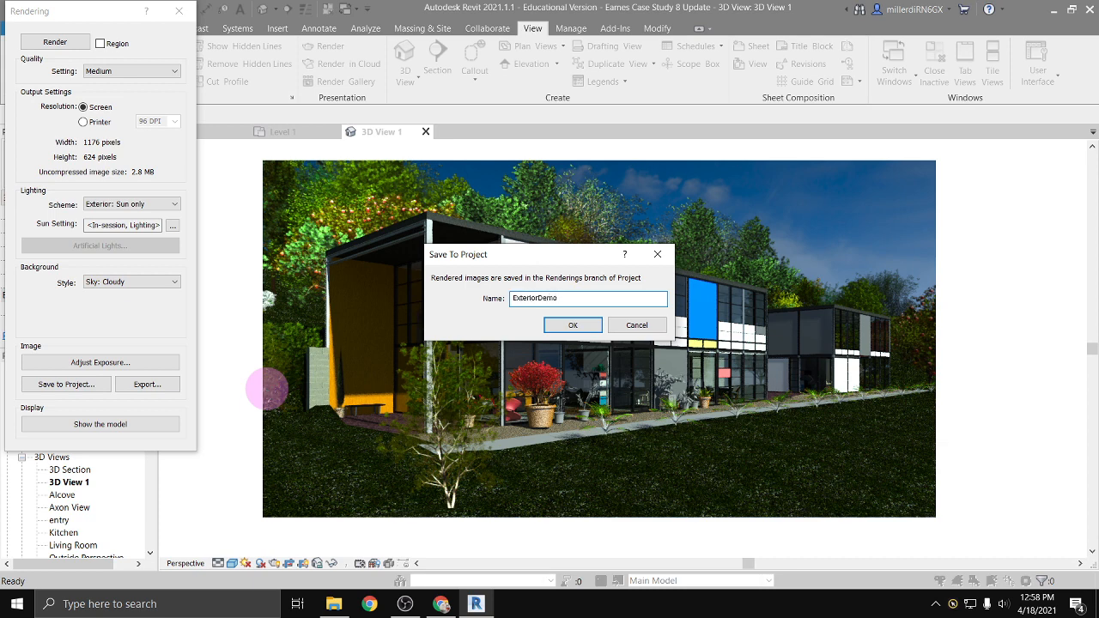
key("Return")
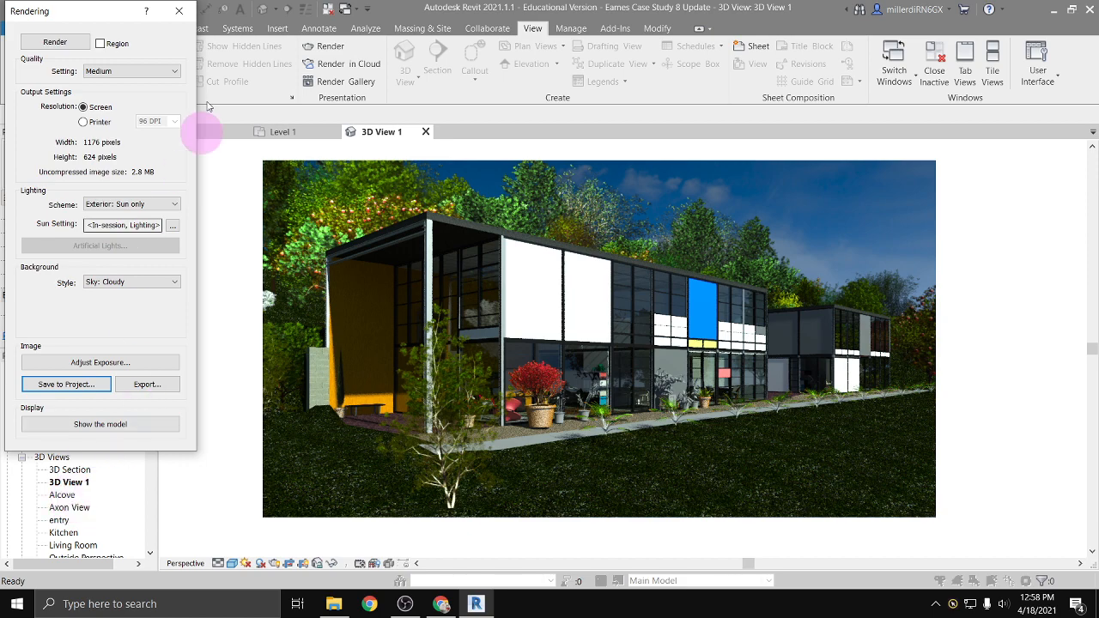
left_click(179, 11)
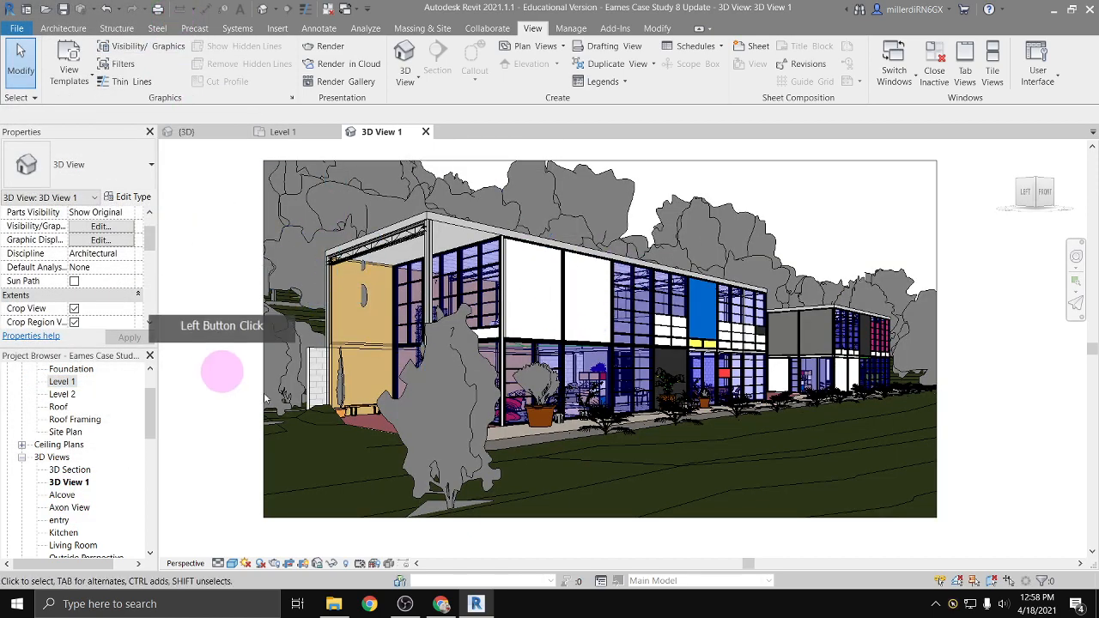
Open the saved ExteriorDemo image from the project's renderings and save the project at the reminder
scroll(71, 486, "down", 1)
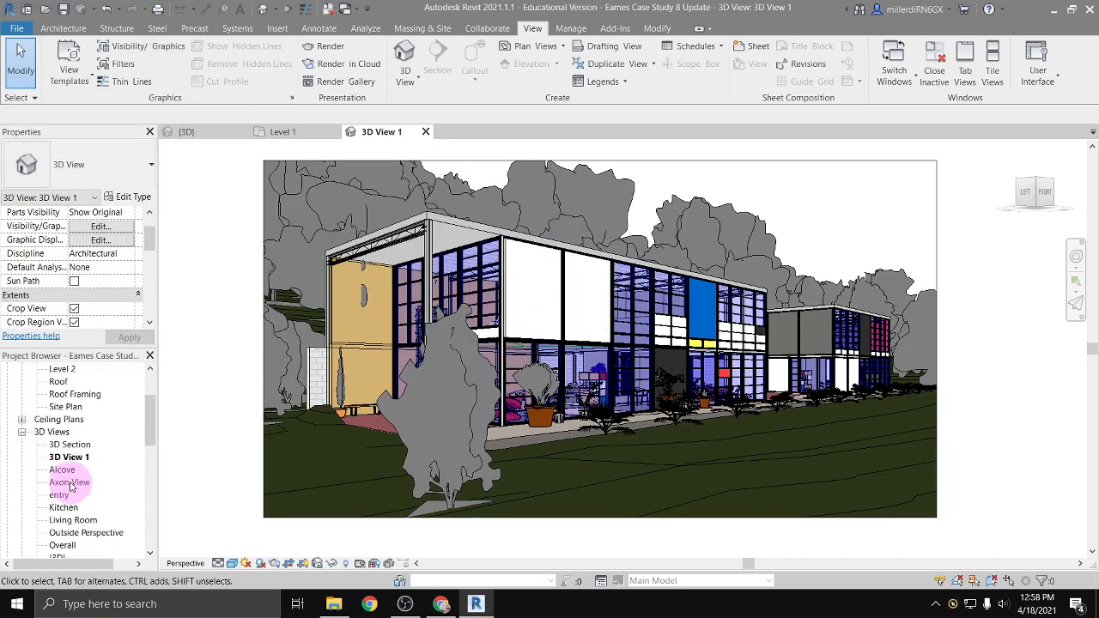
scroll(71, 487, "down", 6)
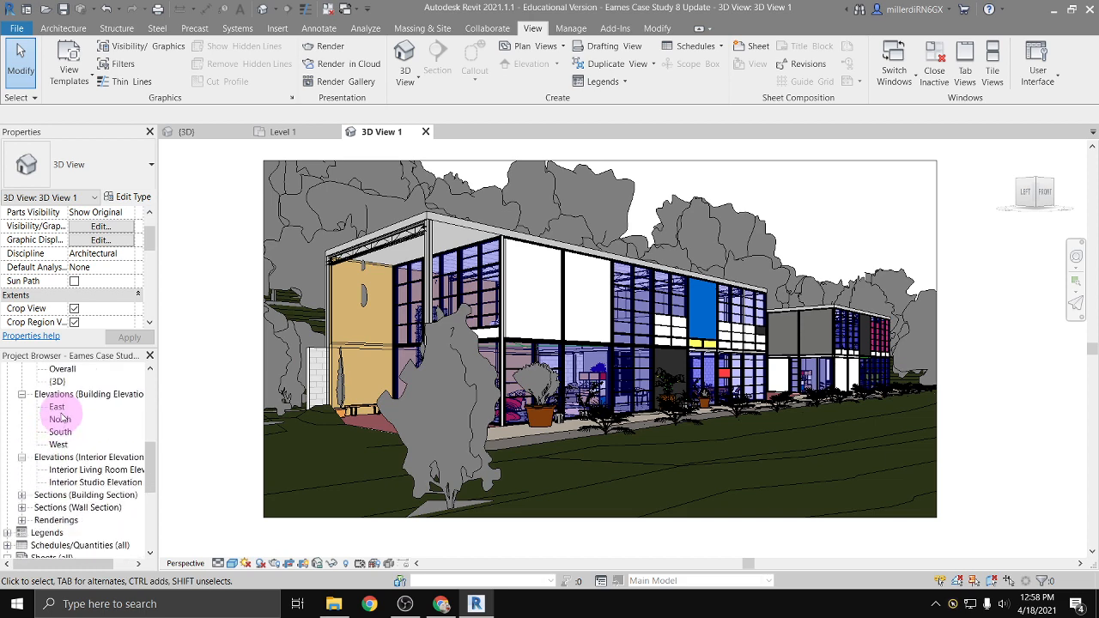
scroll(60, 418, "down", 1)
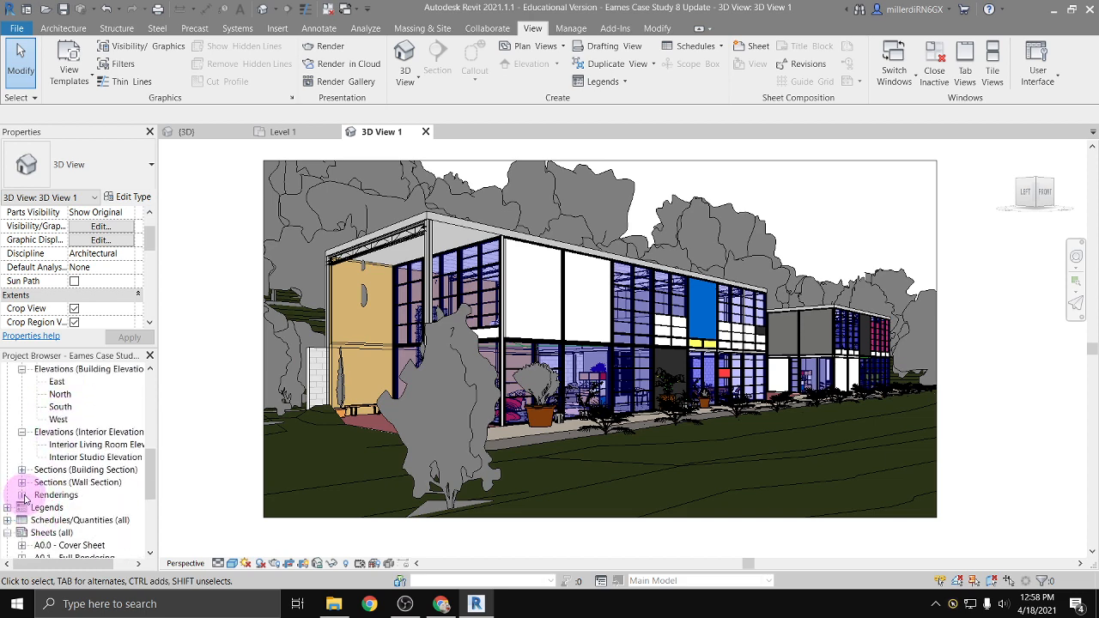
left_click(21, 495)
scroll(75, 438, "down", 2)
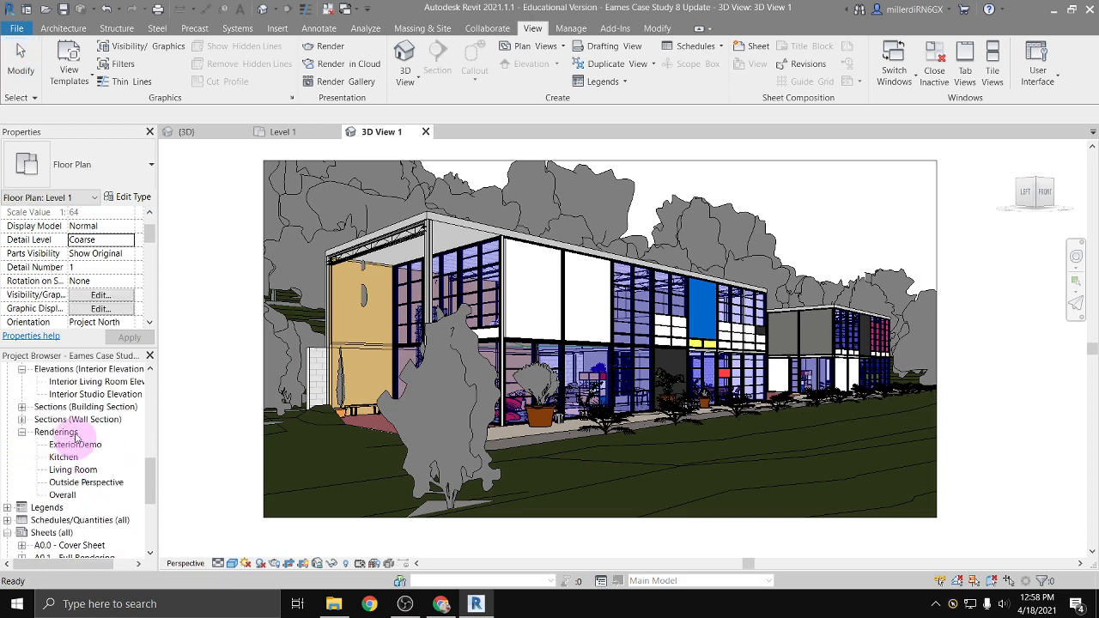
double_click(76, 445)
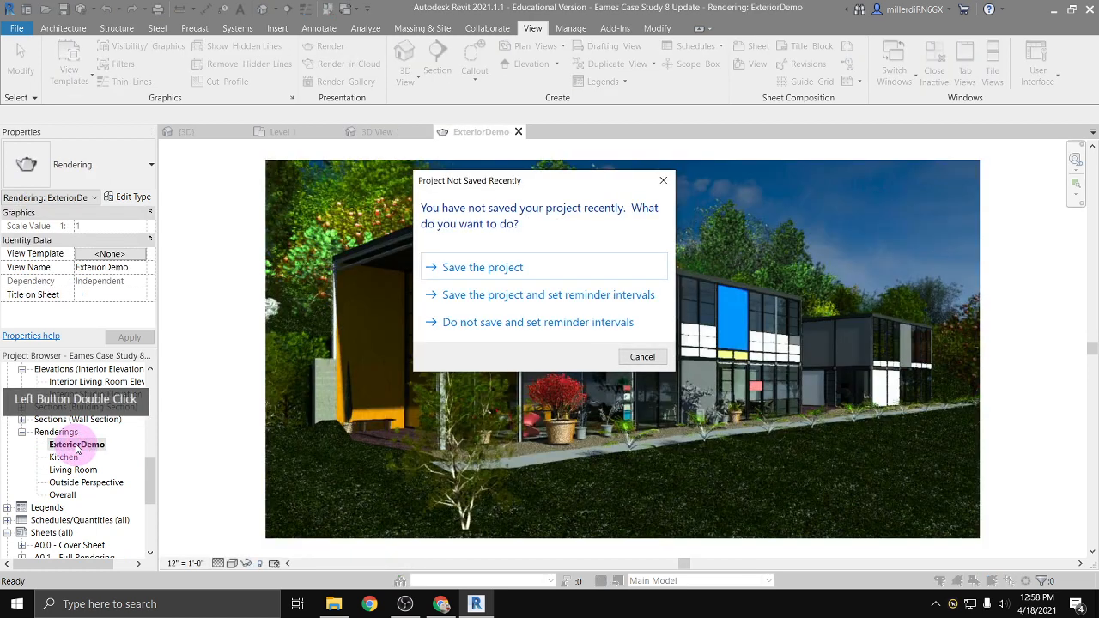
left_click(485, 269)
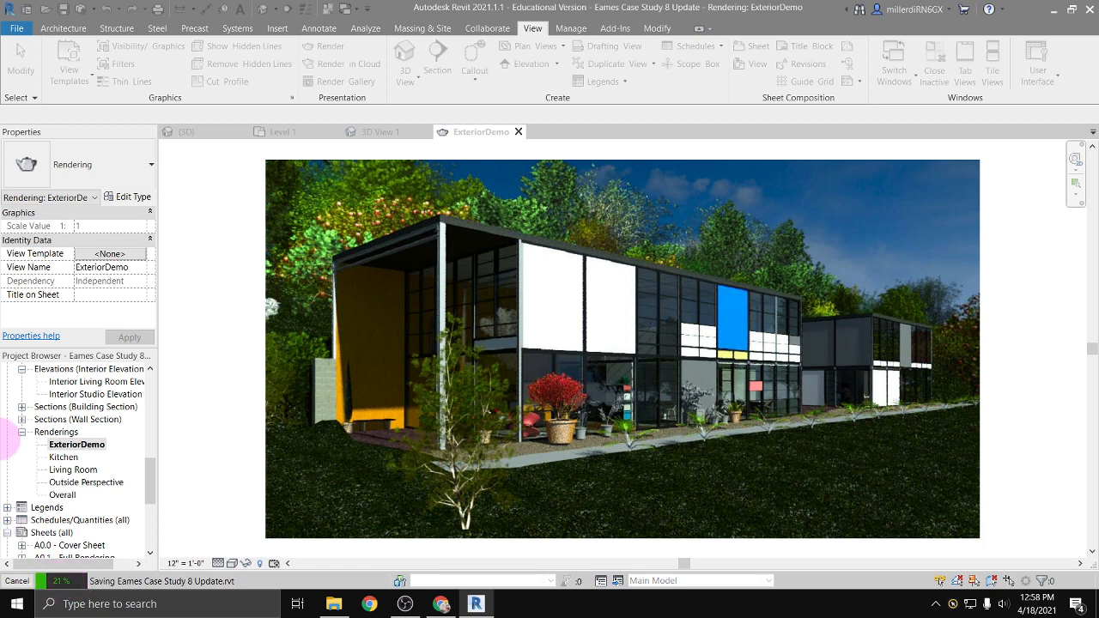
left_click(214, 434)
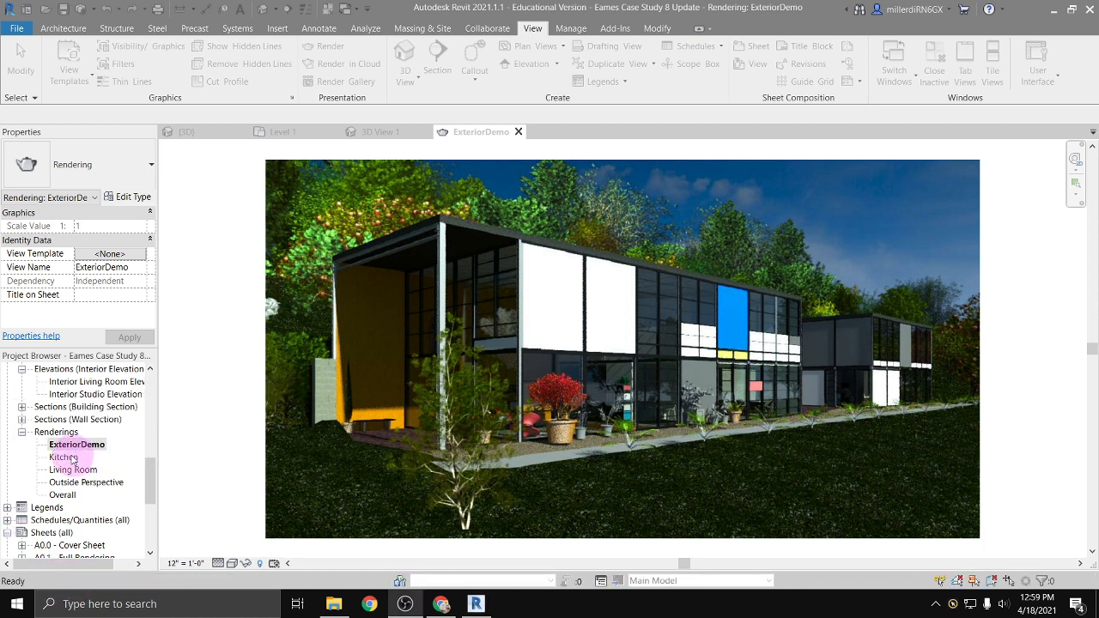
Open the 3D Section view from the project's 3D views
scroll(73, 461, "up", 6)
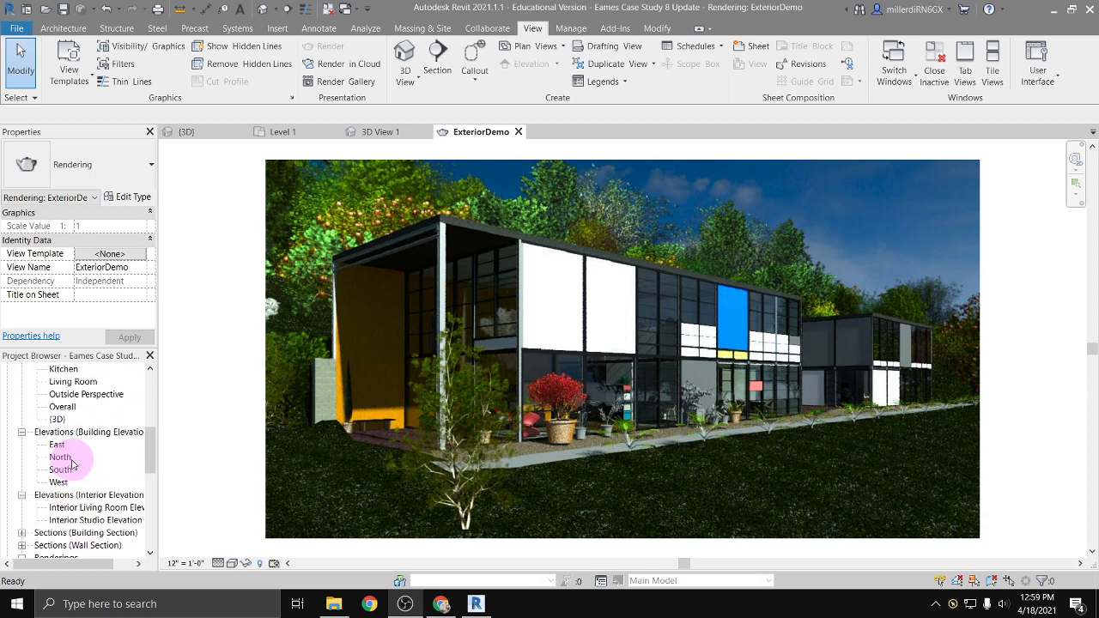
scroll(73, 463, "up", 5)
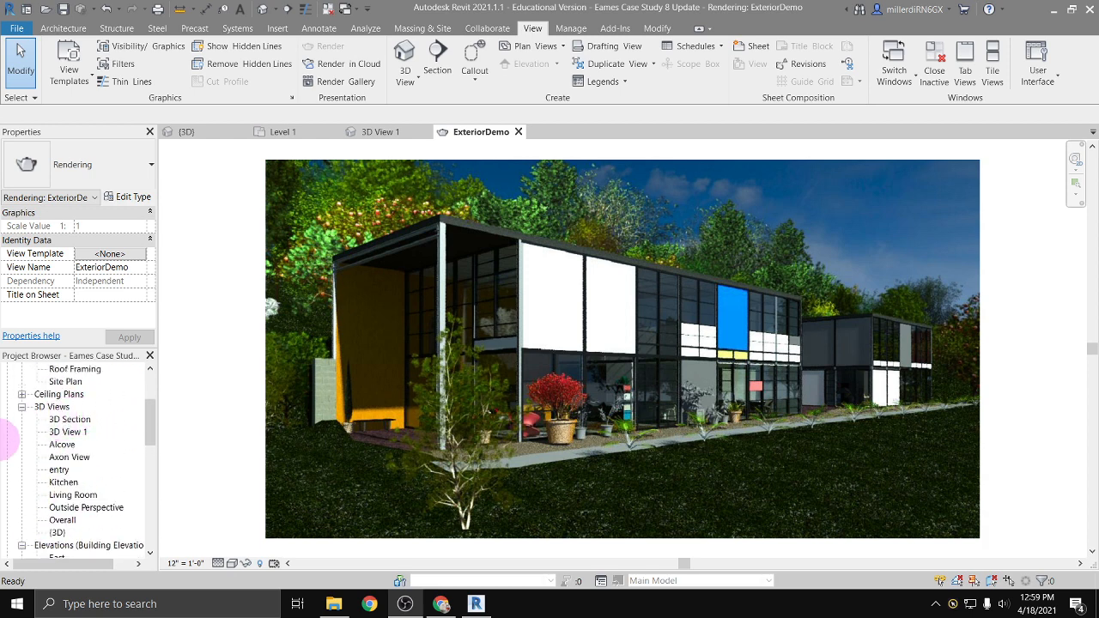
left_click(61, 454)
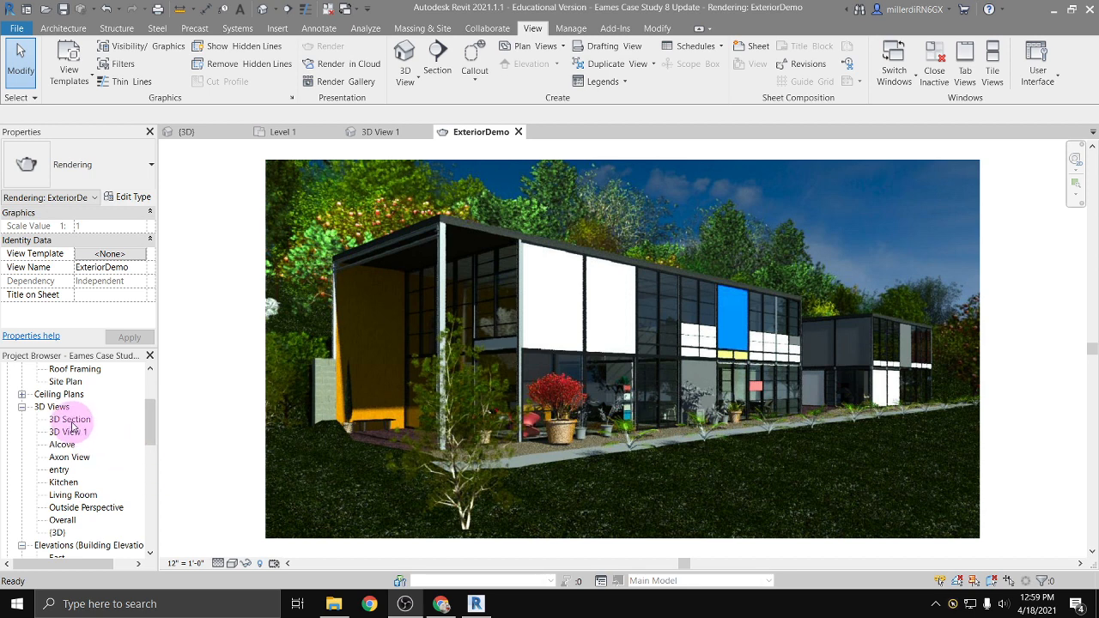
double_click(72, 422)
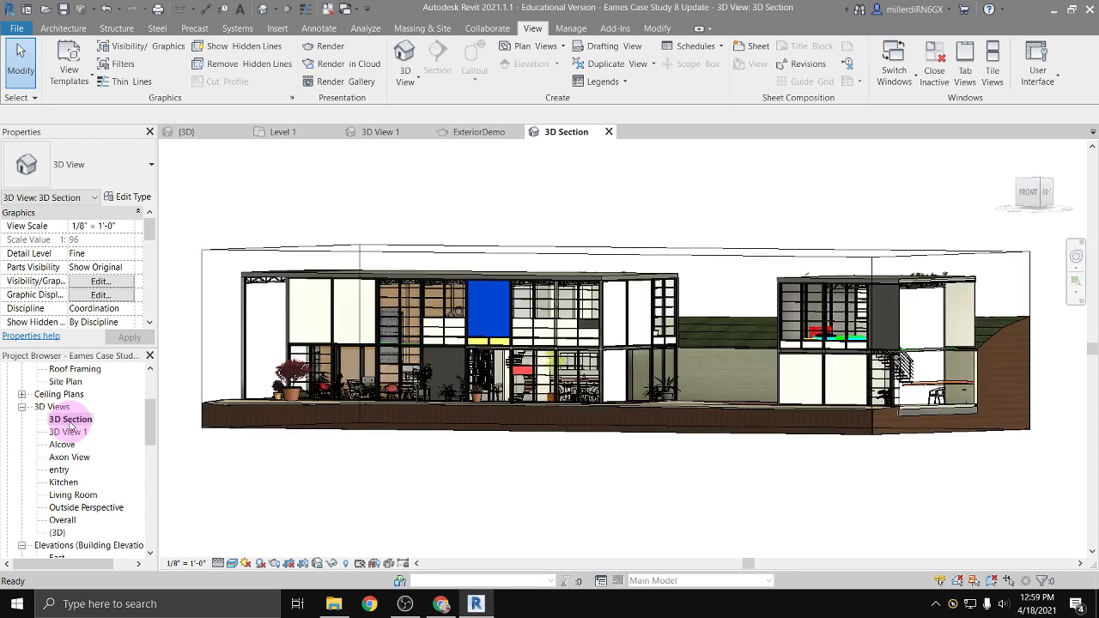
Select the section box around the house and set the view's visual style to Consistent Colors
left_click(57, 533)
scroll(417, 486, "down", 2)
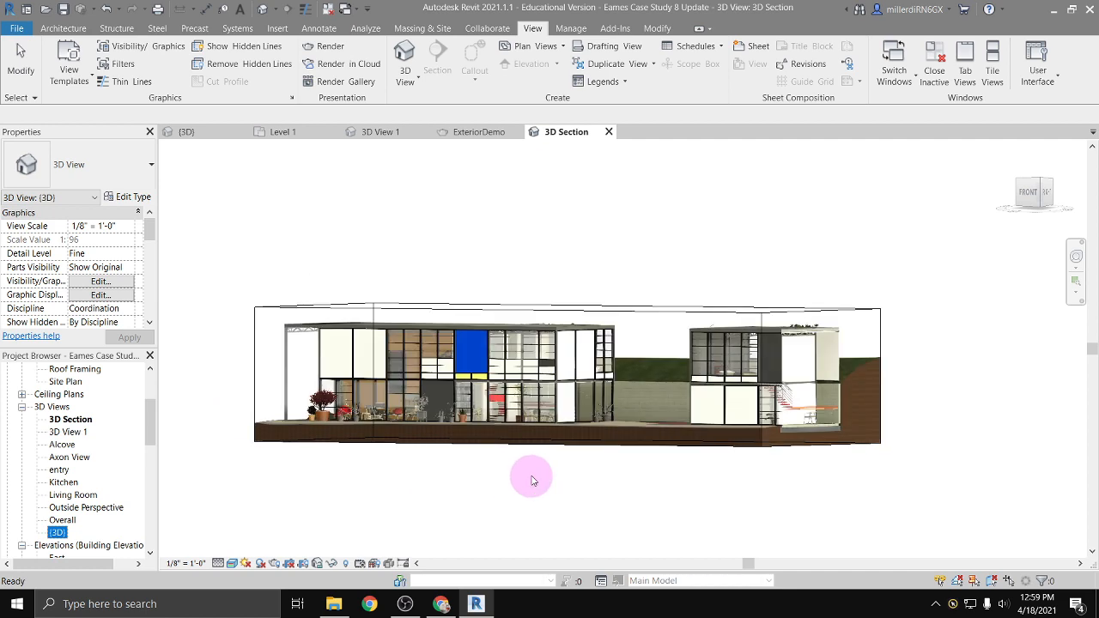
left_click(525, 476)
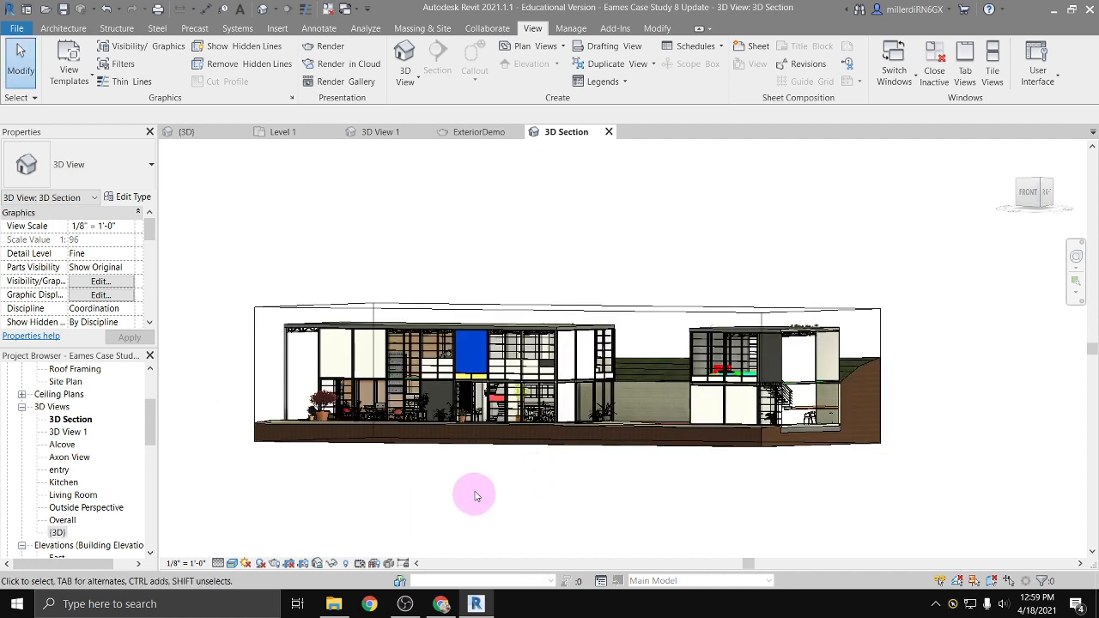
middle_click_drag(521, 485, 278, 277, "shift")
left_click(278, 282)
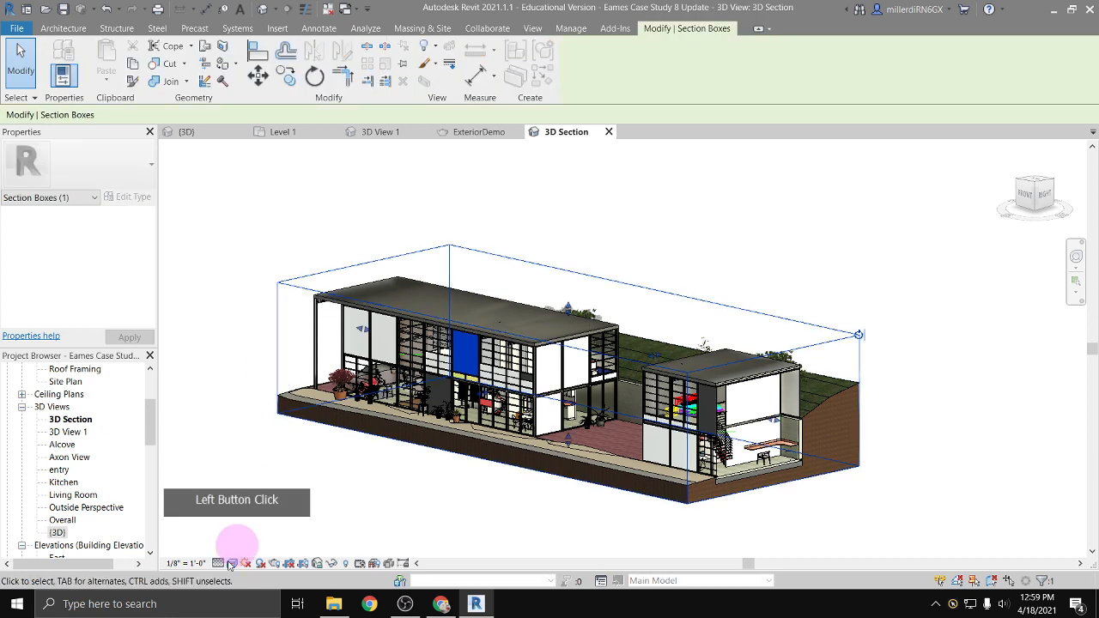
left_click(230, 564)
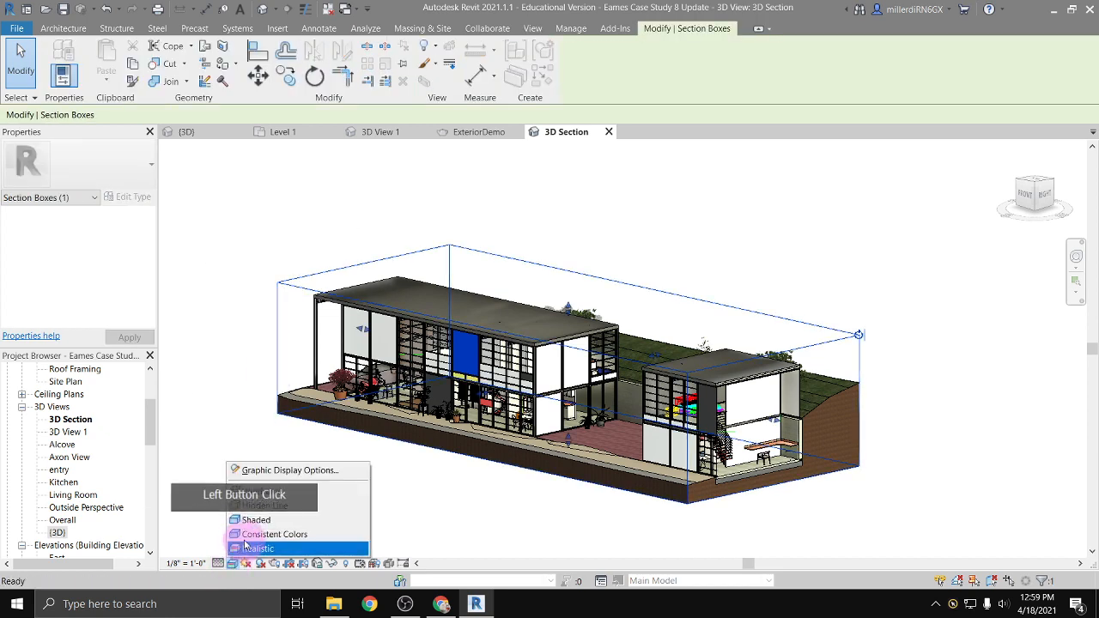
left_click(258, 534)
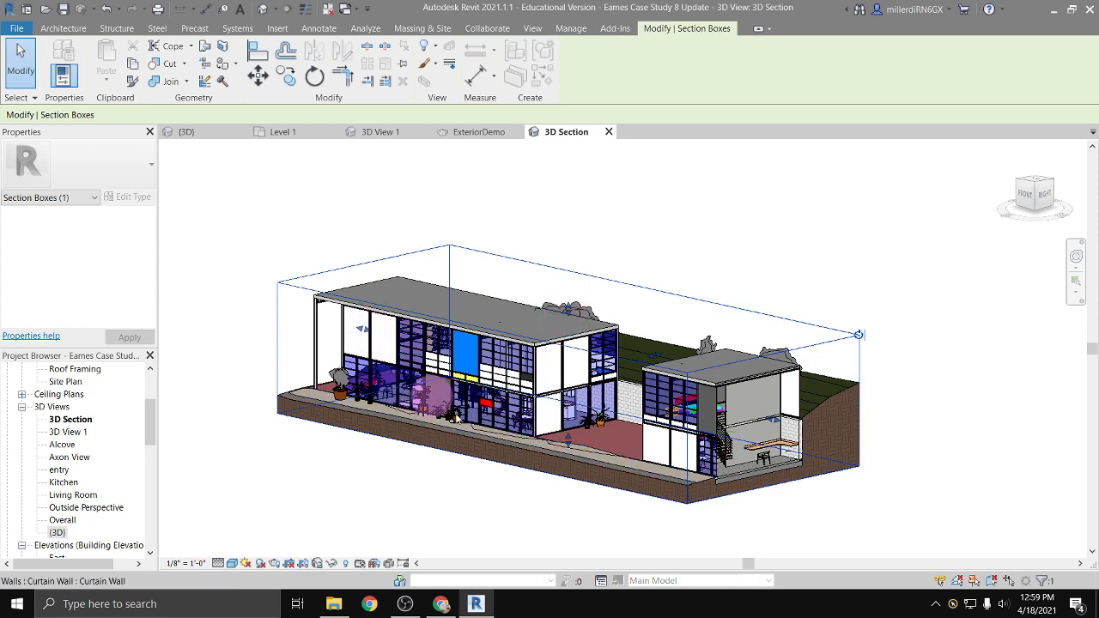
Pull the section box's front face inward past the front facade to cut open the interiors of both buildings
middle_click_drag(540, 503, 470, 503, "shift")
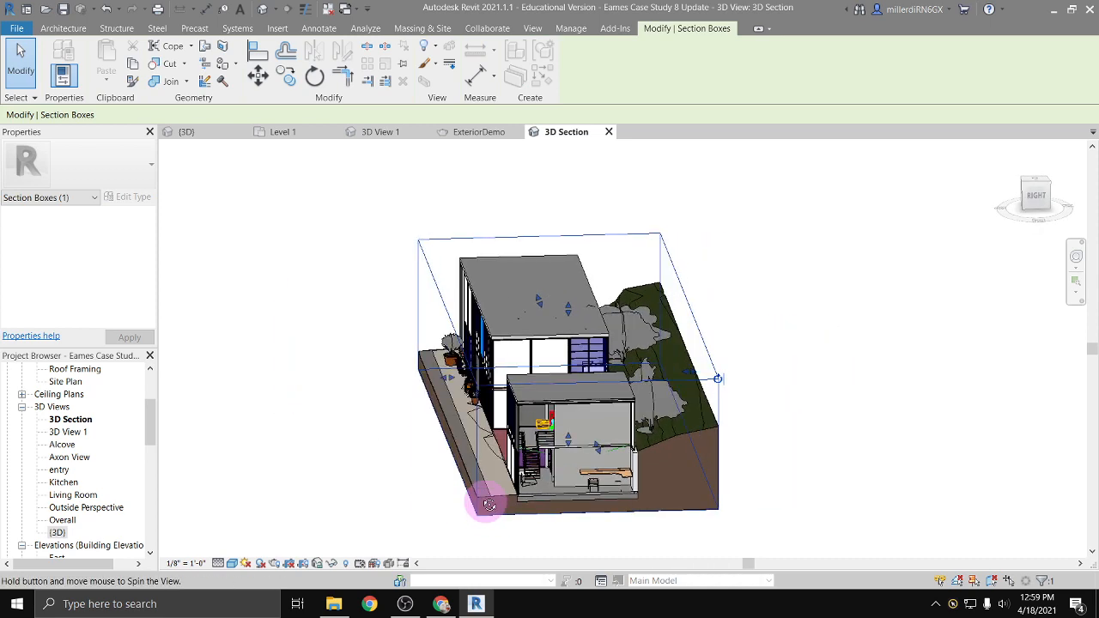
left_click_drag(451, 378, 515, 373)
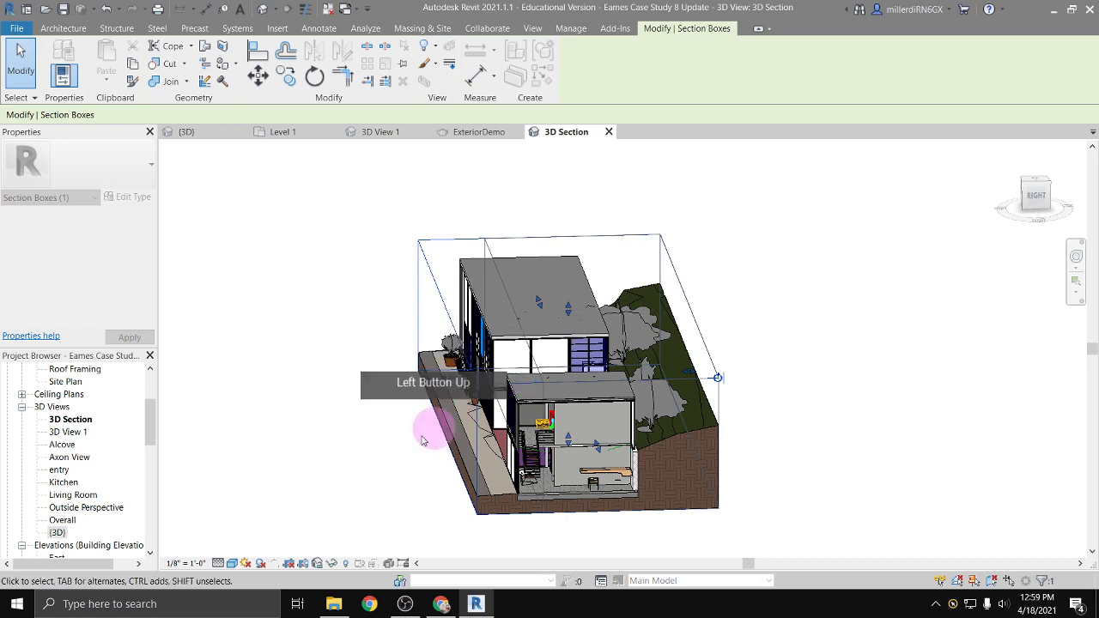
middle_click_drag(371, 465, 550, 352, "shift")
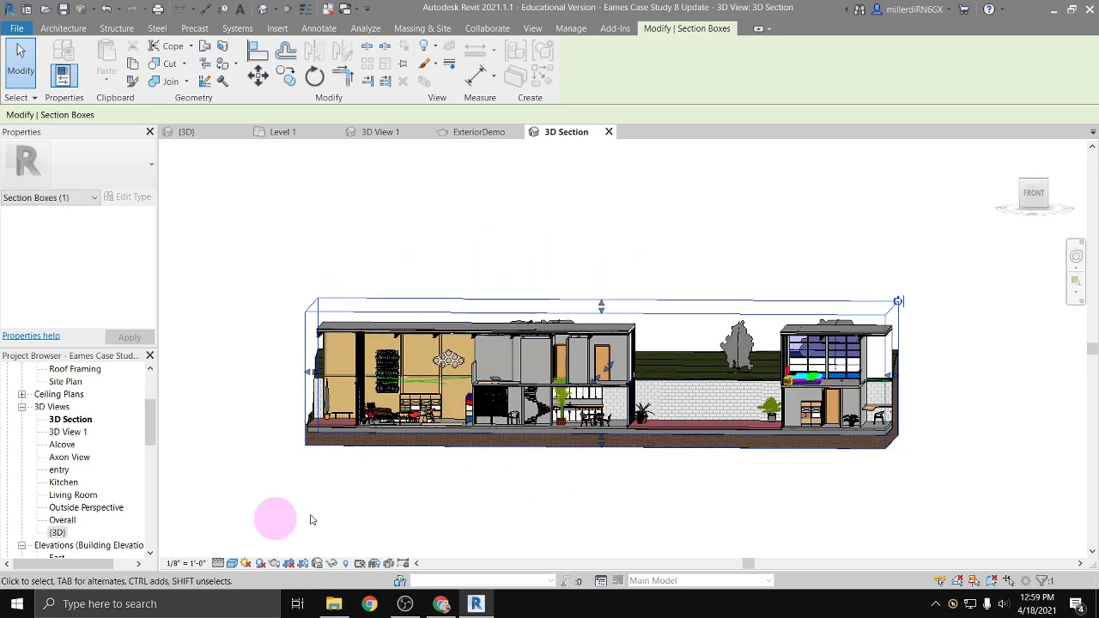
middle_click_drag(532, 496, 491, 392, "shift")
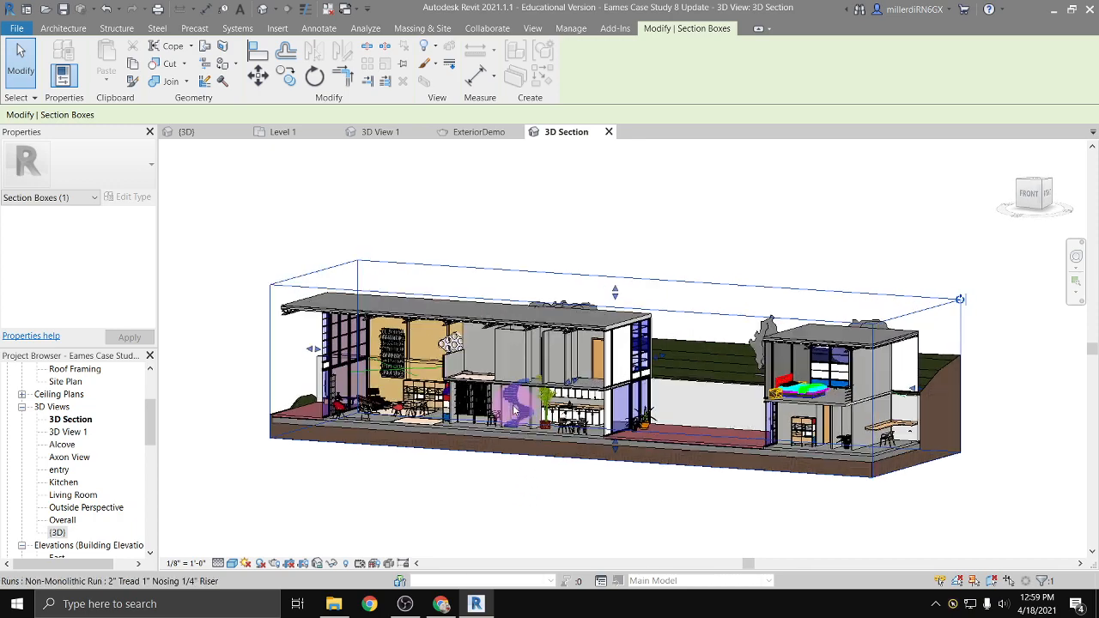
scroll(426, 407, "up", 5)
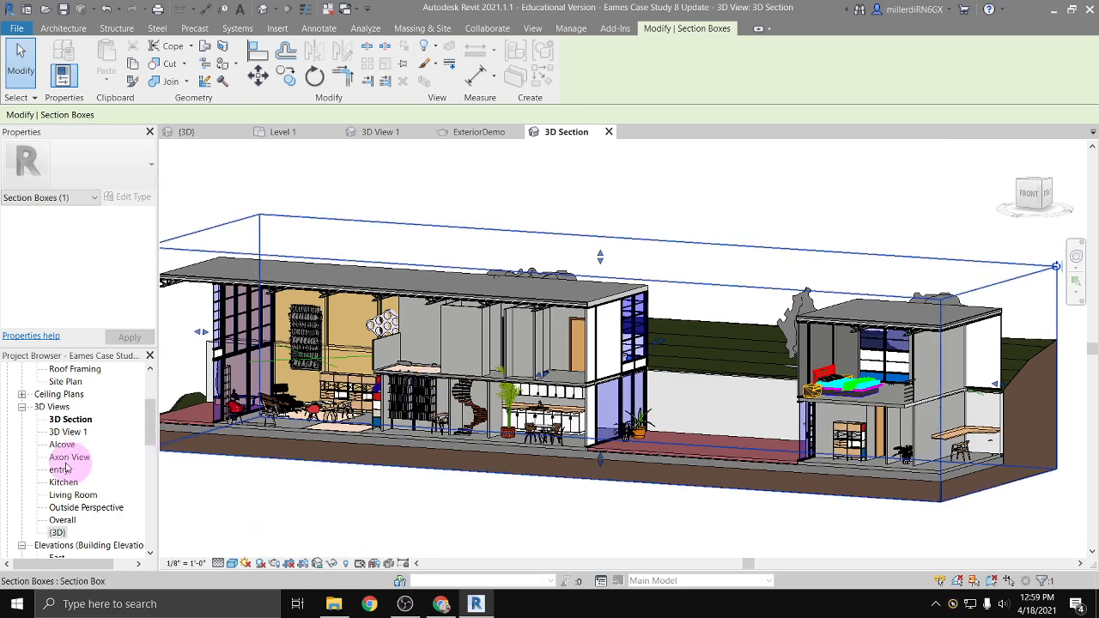
Review the 3D View 1, Alcove, entry, Kitchen, Outside Perspective and Overall camera views one after another
double_click(61, 431)
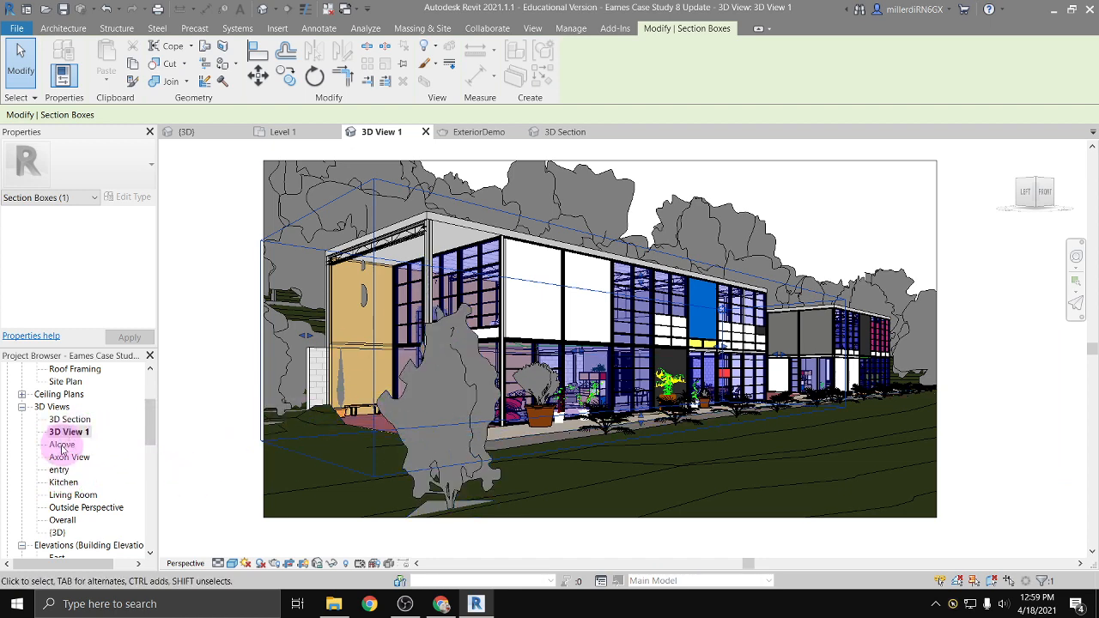
double_click(62, 445)
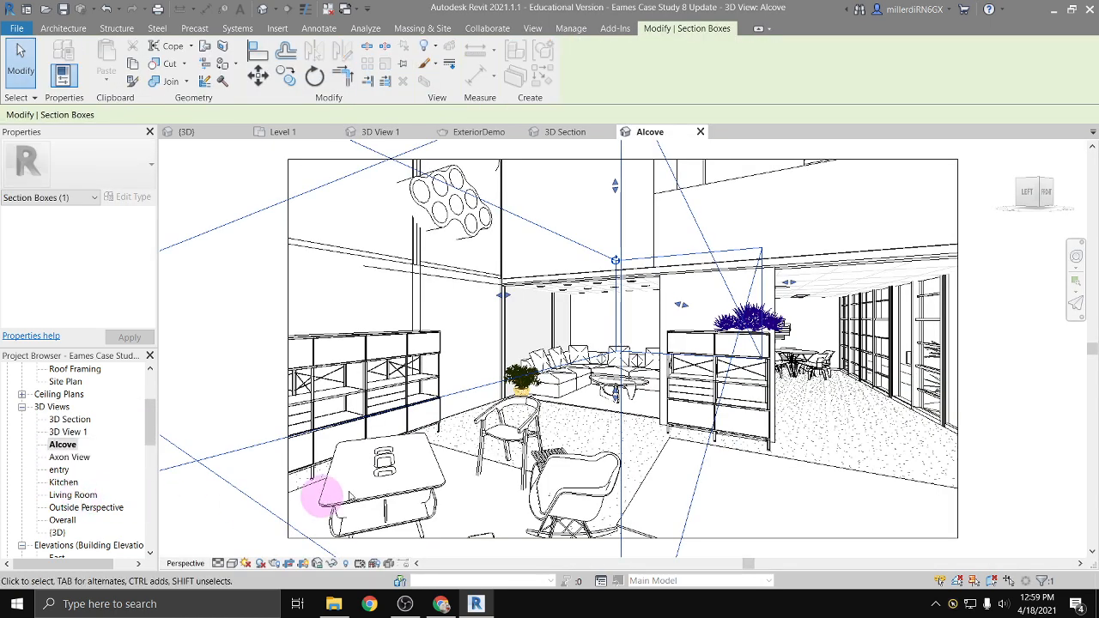
left_click(212, 183)
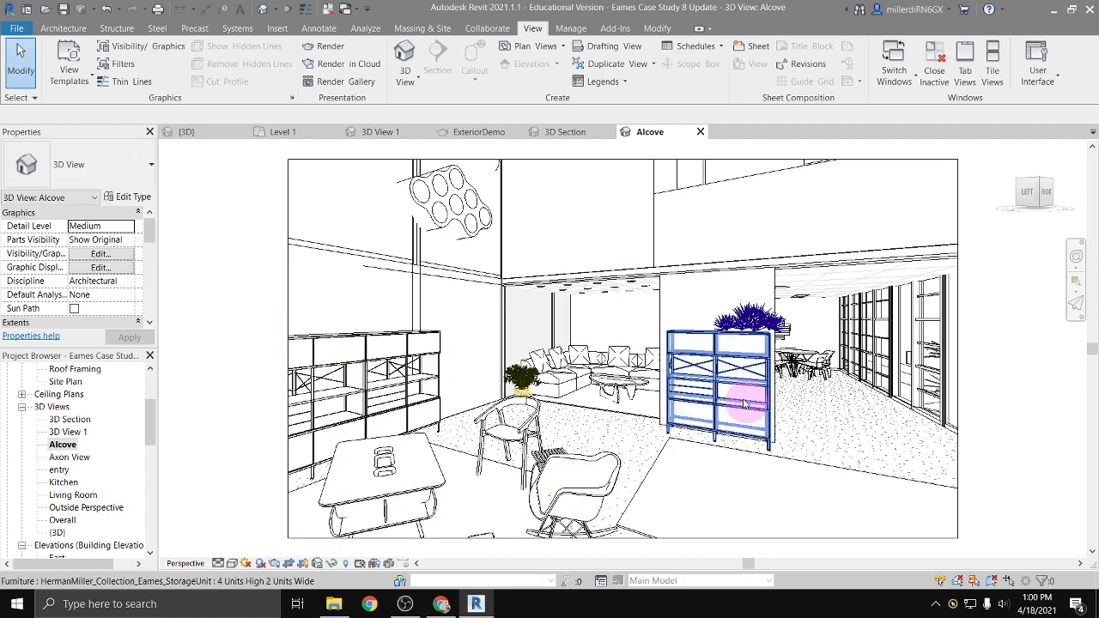
double_click(75, 470)
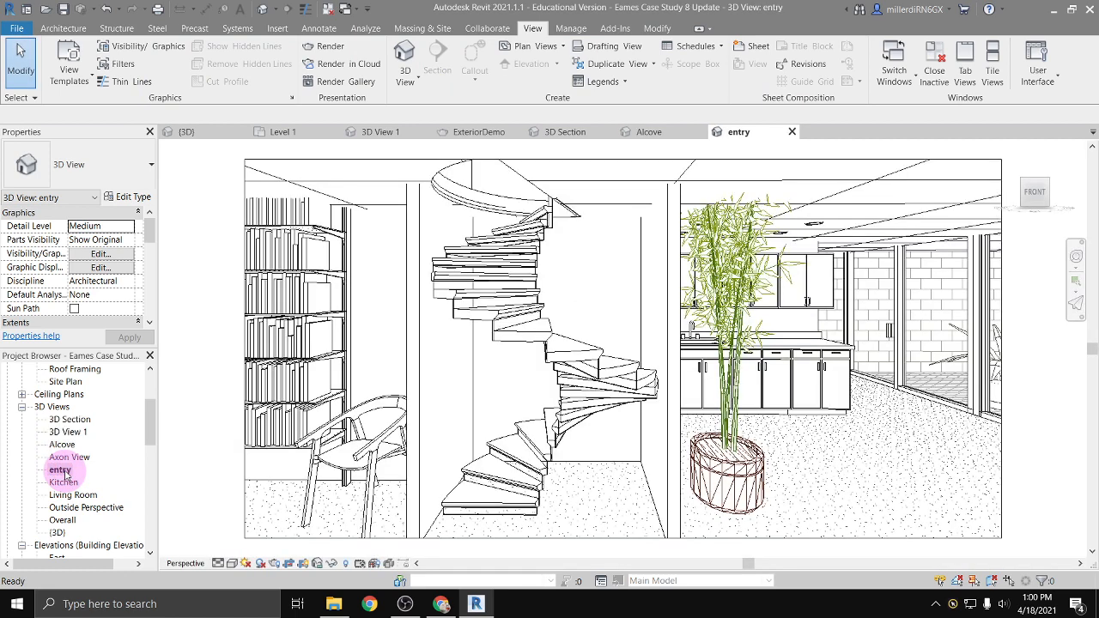
double_click(69, 484)
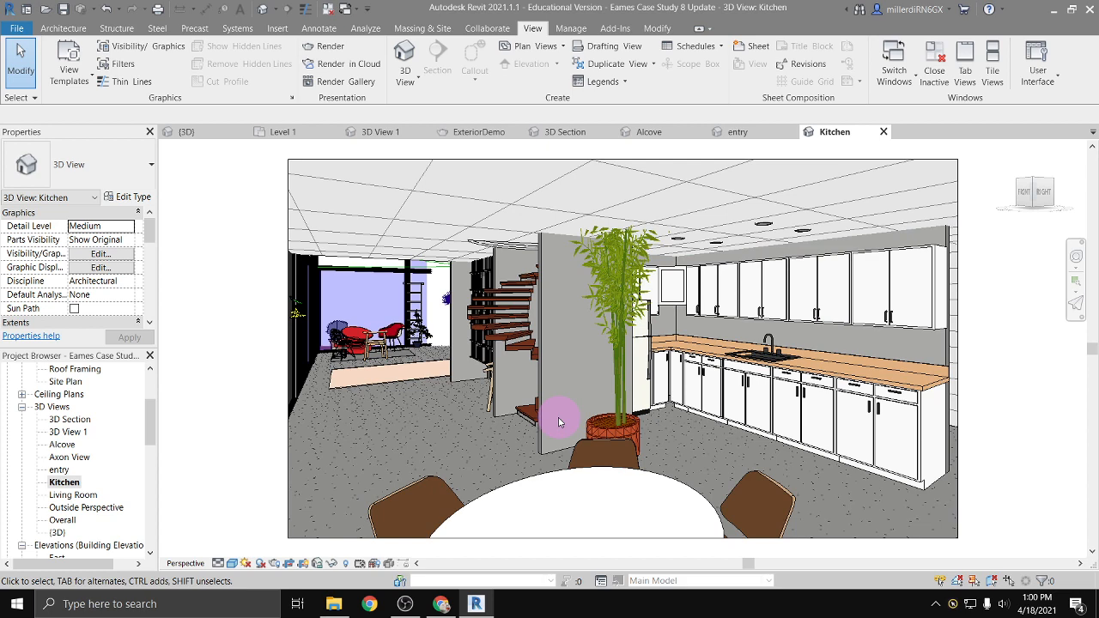
left_click(77, 508)
double_click(77, 508)
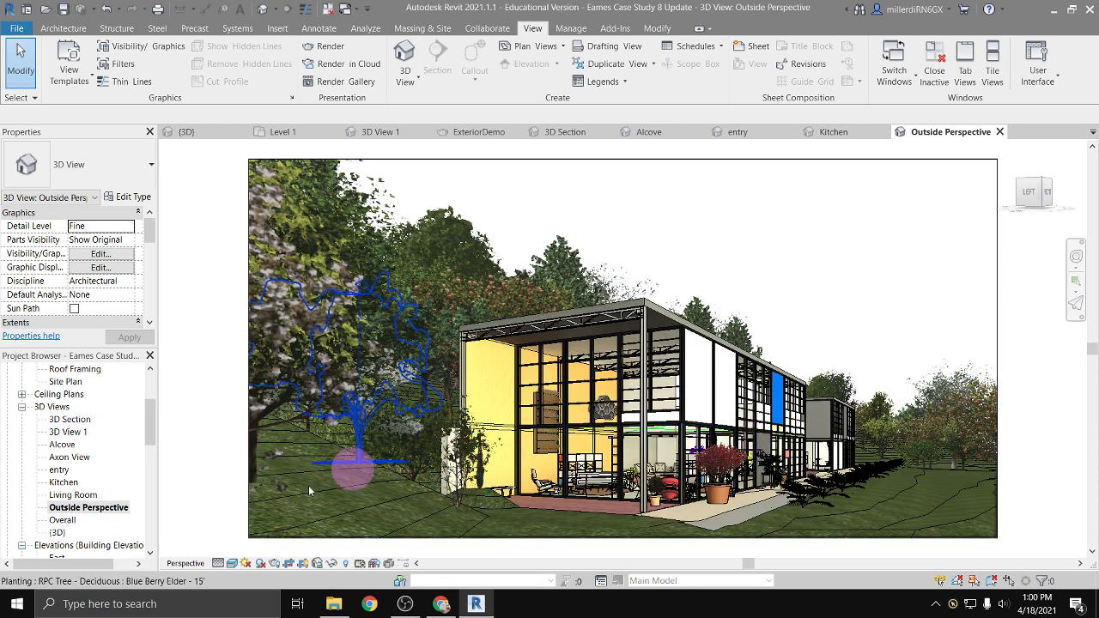
double_click(60, 520)
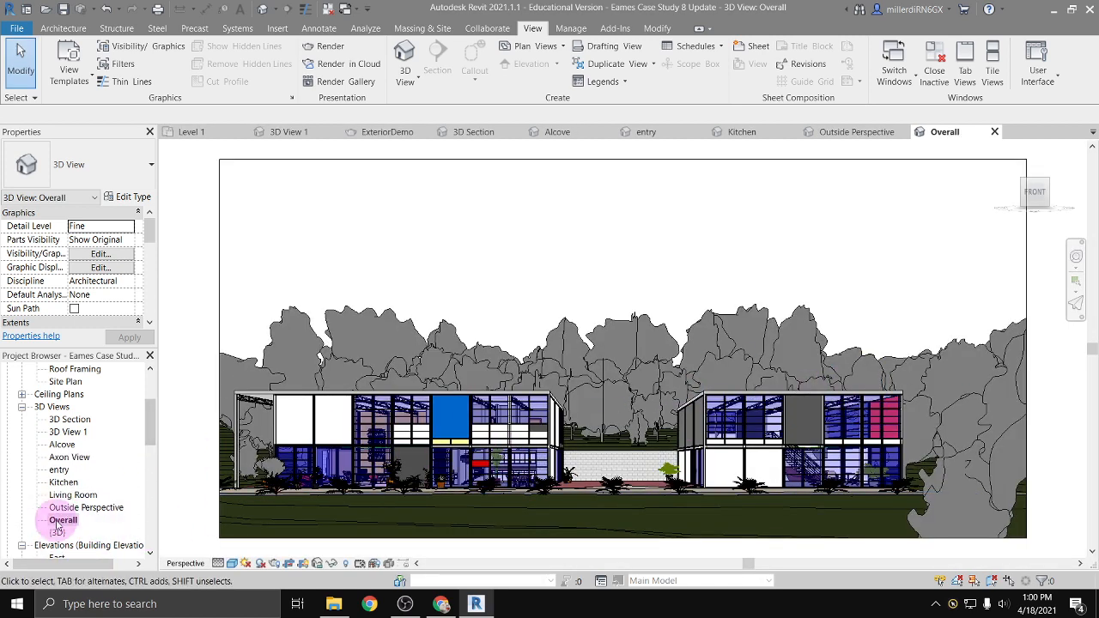
scroll(56, 525, "down", 5)
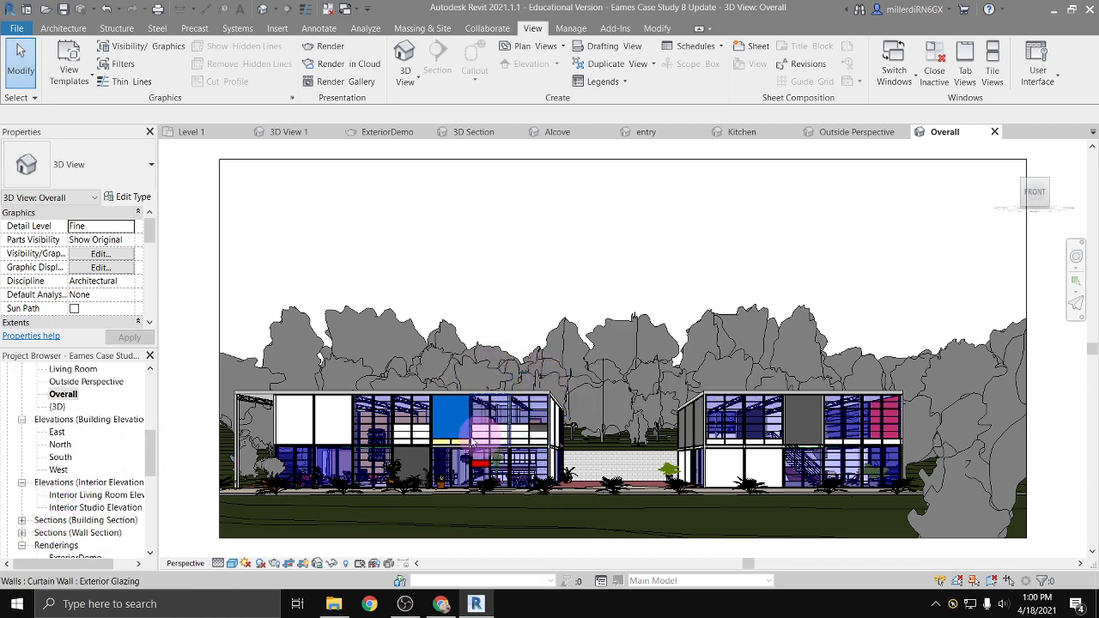
Review the saved Kitchen, Living Room, Outside Perspective and Overall renderings, returning to the Living Room one
scroll(75, 486, "down", 3)
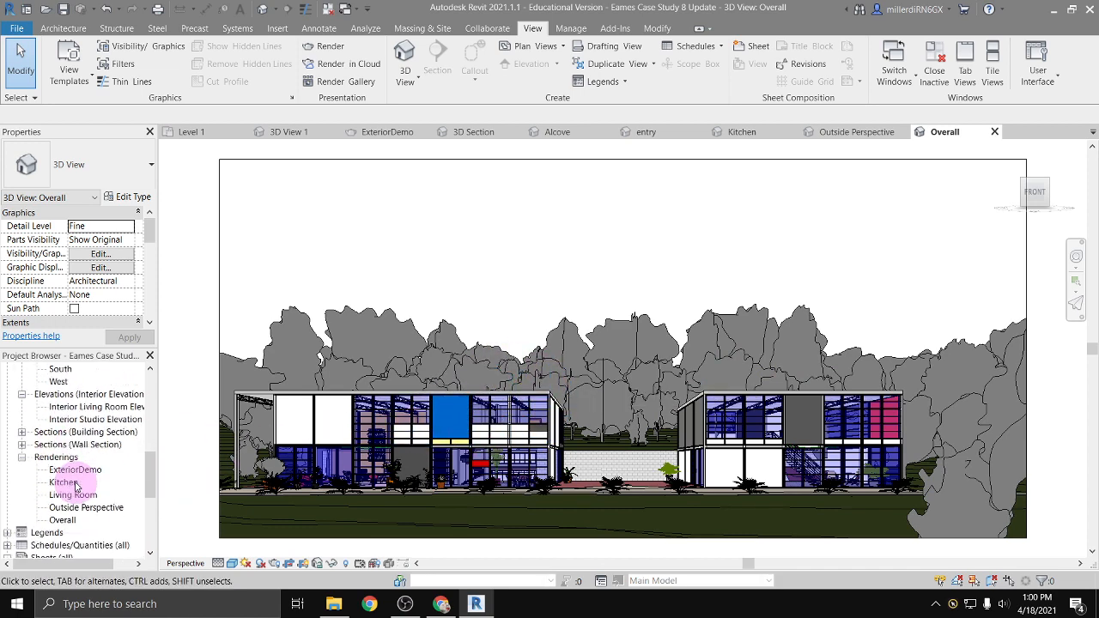
scroll(76, 486, "down", 1)
double_click(65, 443)
left_click(67, 457)
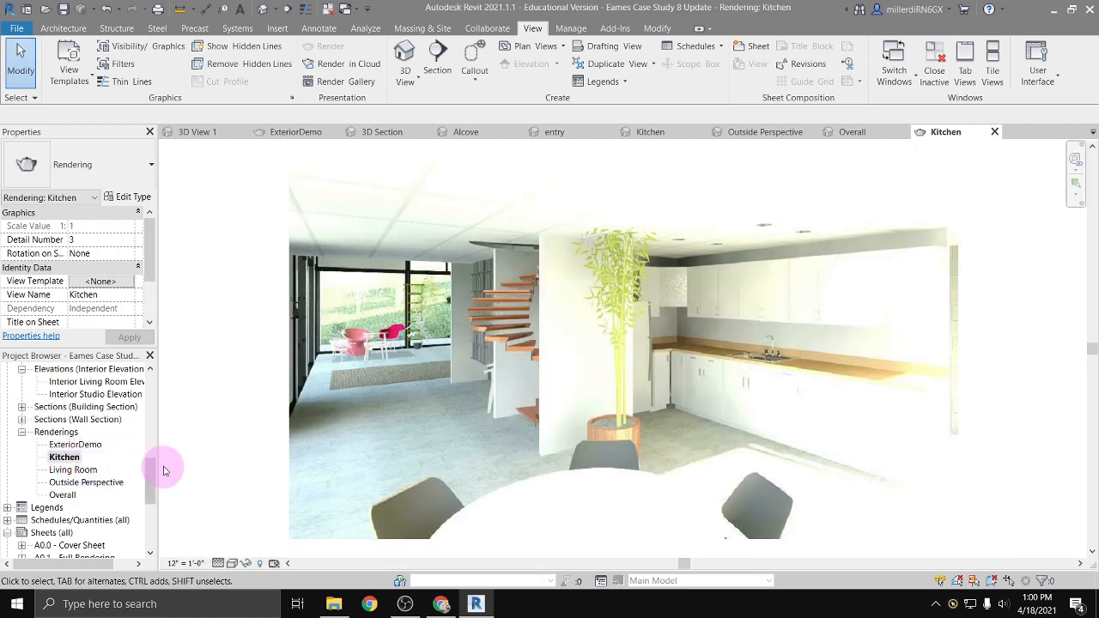
left_click(287, 466)
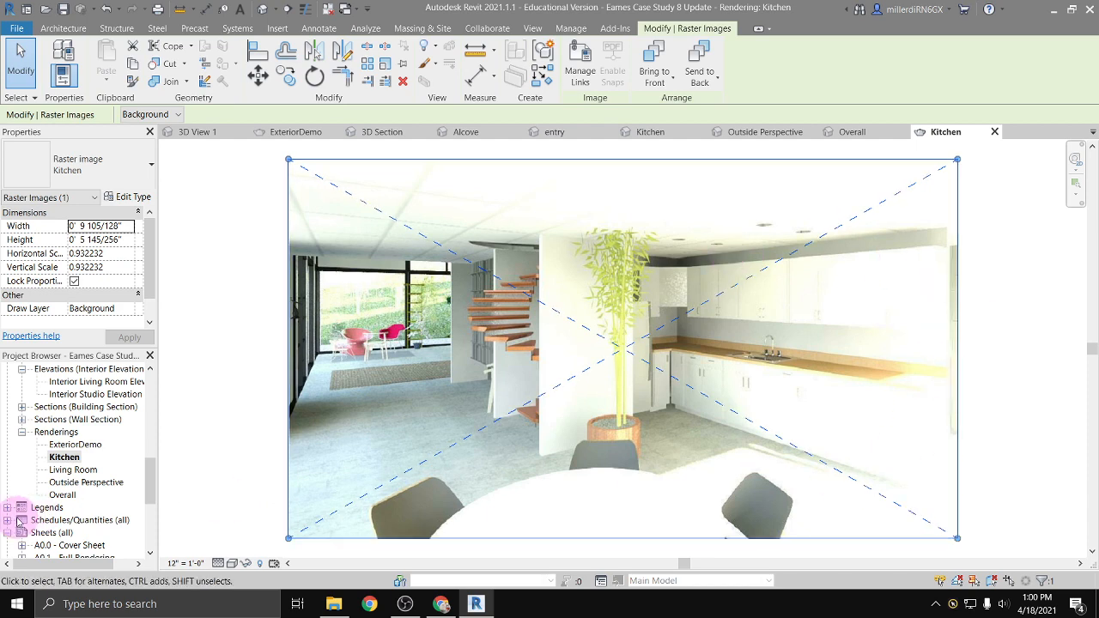
double_click(73, 471)
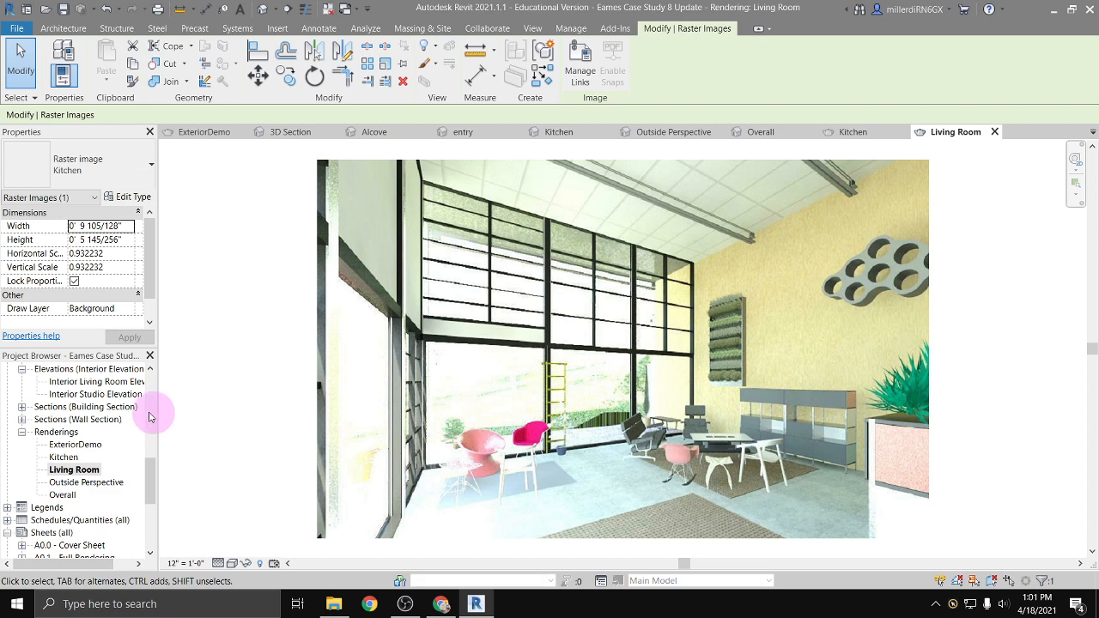
double_click(73, 483)
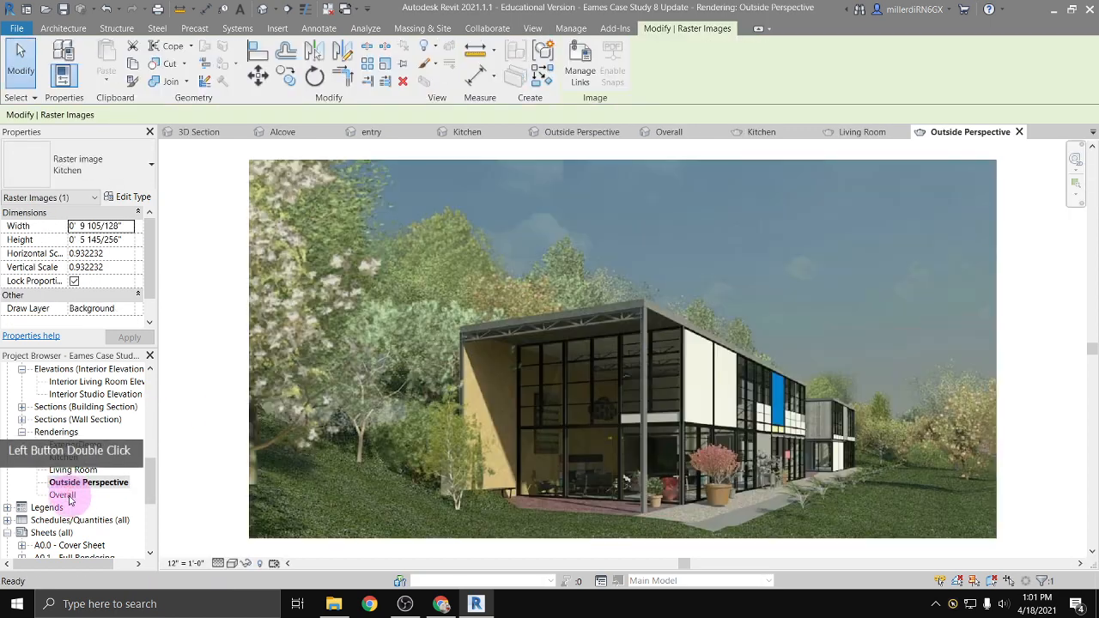
double_click(63, 495)
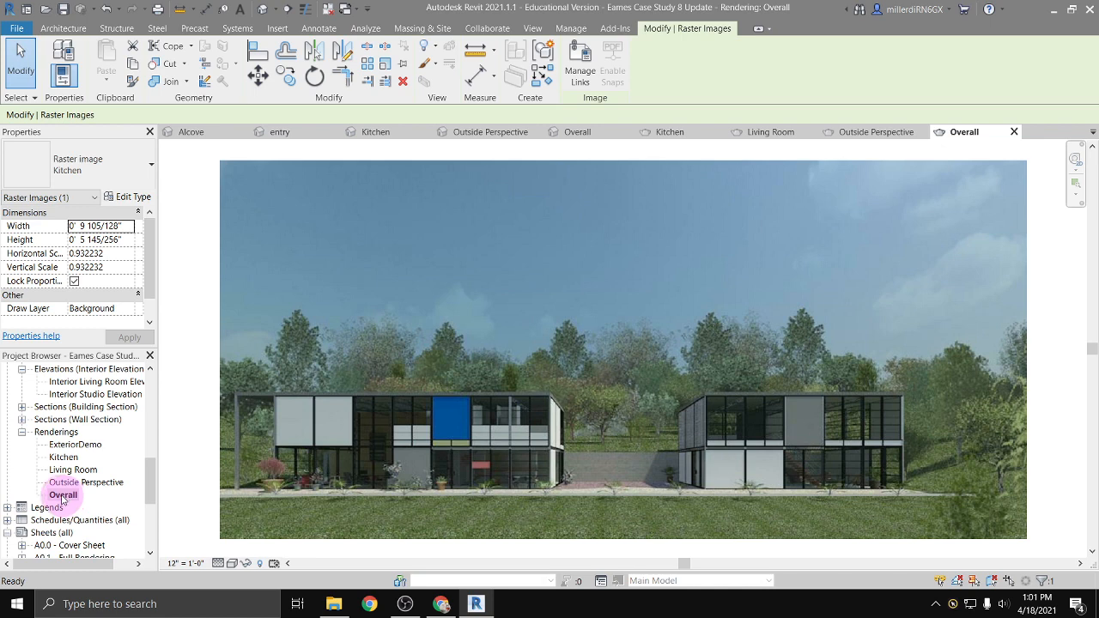
double_click(55, 470)
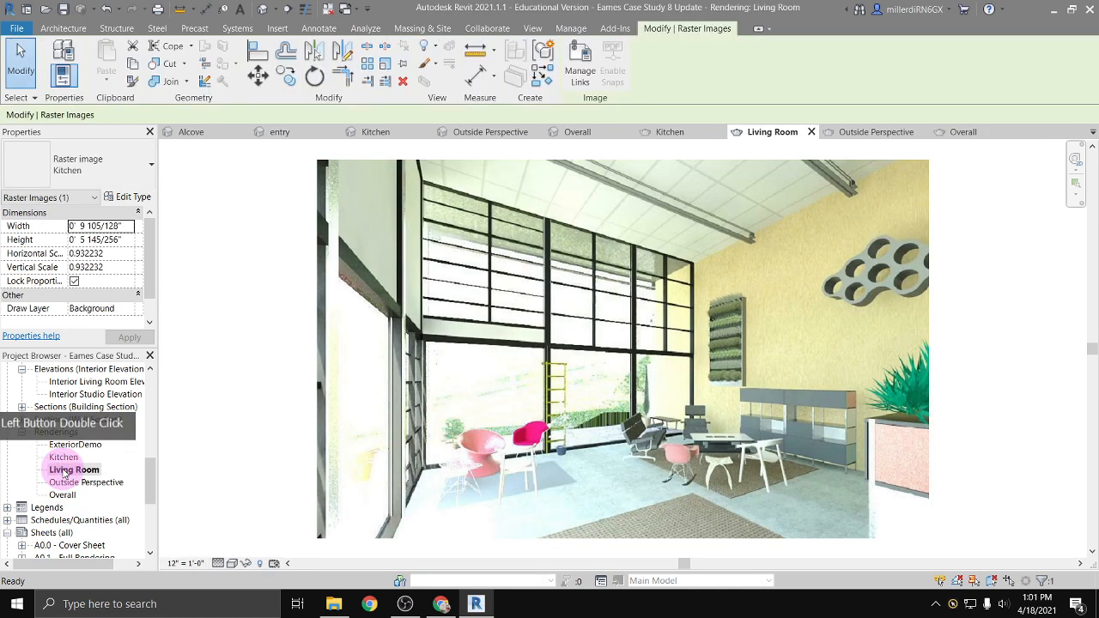
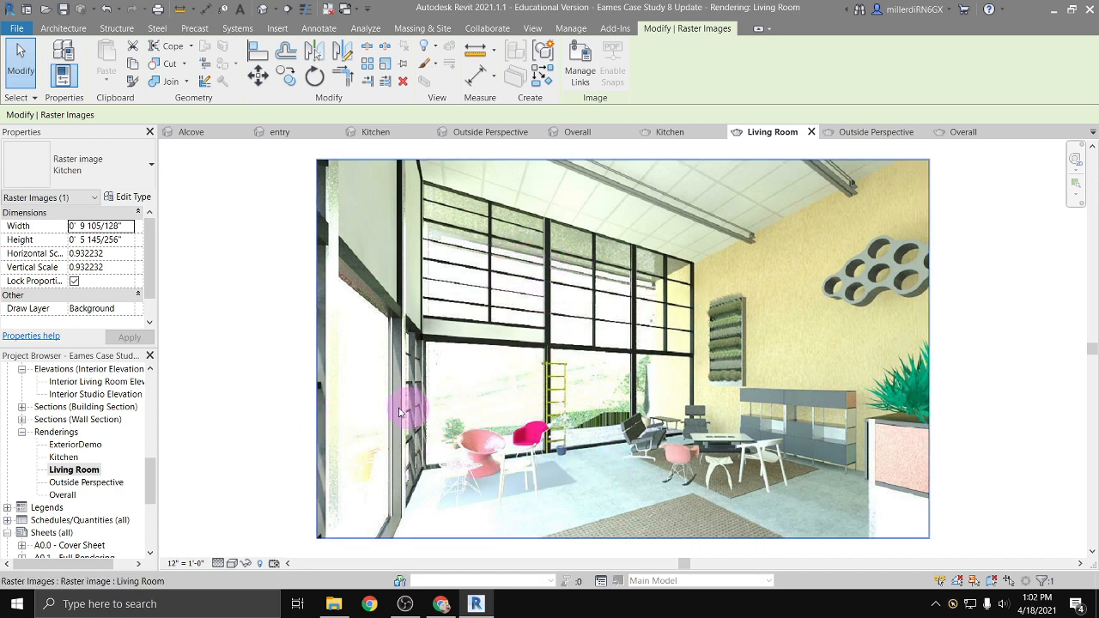
Delete the exterior glazing curtain walls around the living room end of the house in the {3D} view
scroll(75, 410, "up", 2)
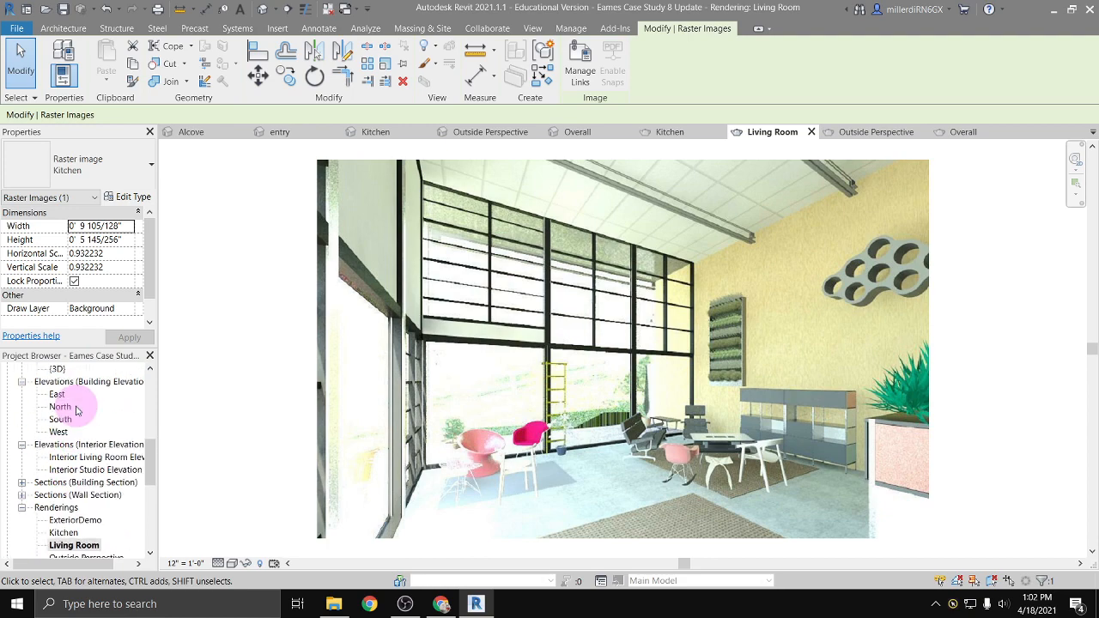
scroll(76, 411, "up", 3)
double_click(56, 419)
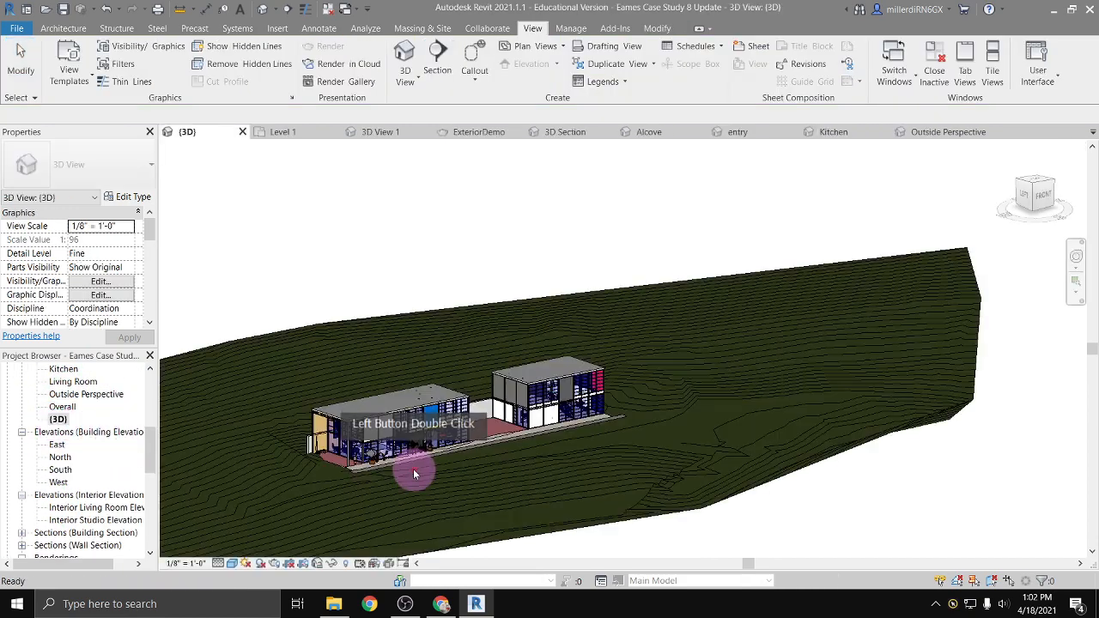
scroll(330, 445, "up", 6)
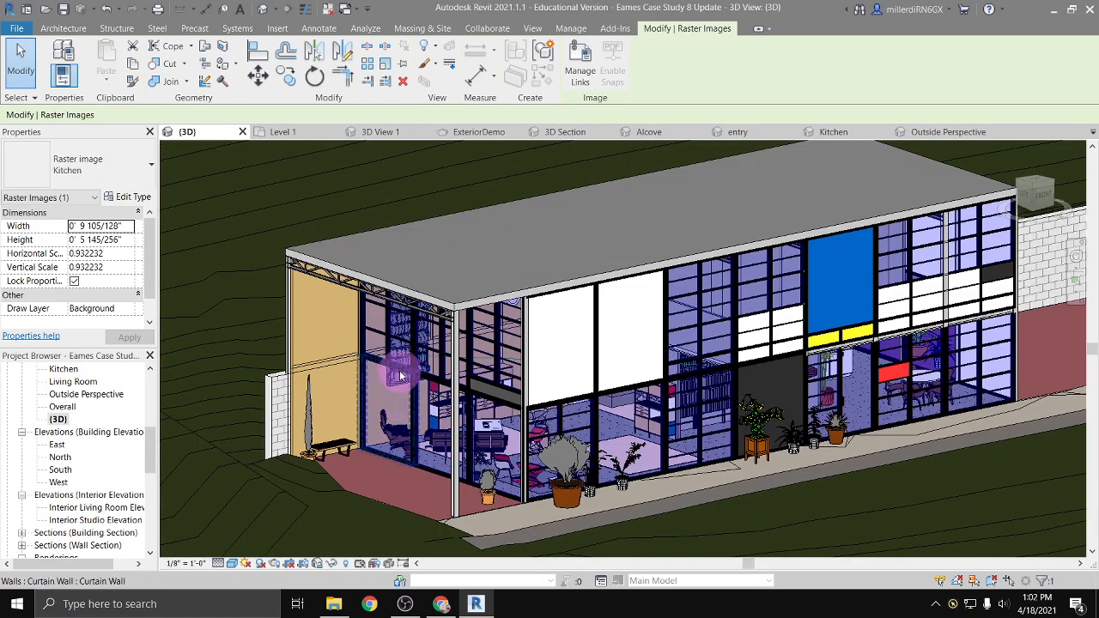
left_click(408, 378)
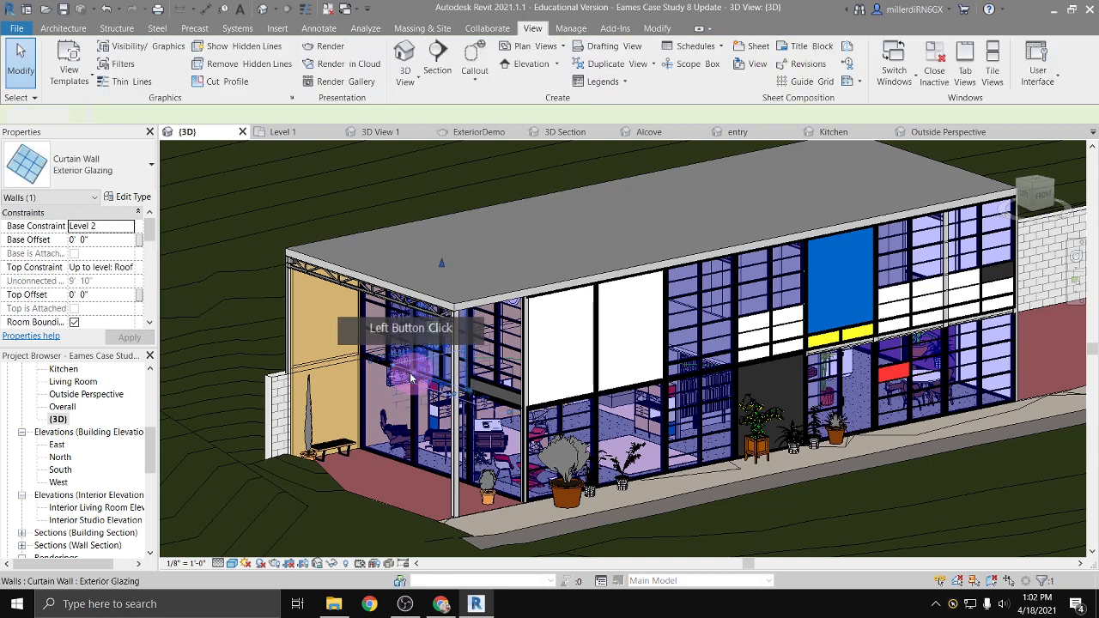
key("Delete")
left_click(407, 379)
key("Delete")
left_click(409, 365)
key("Delete")
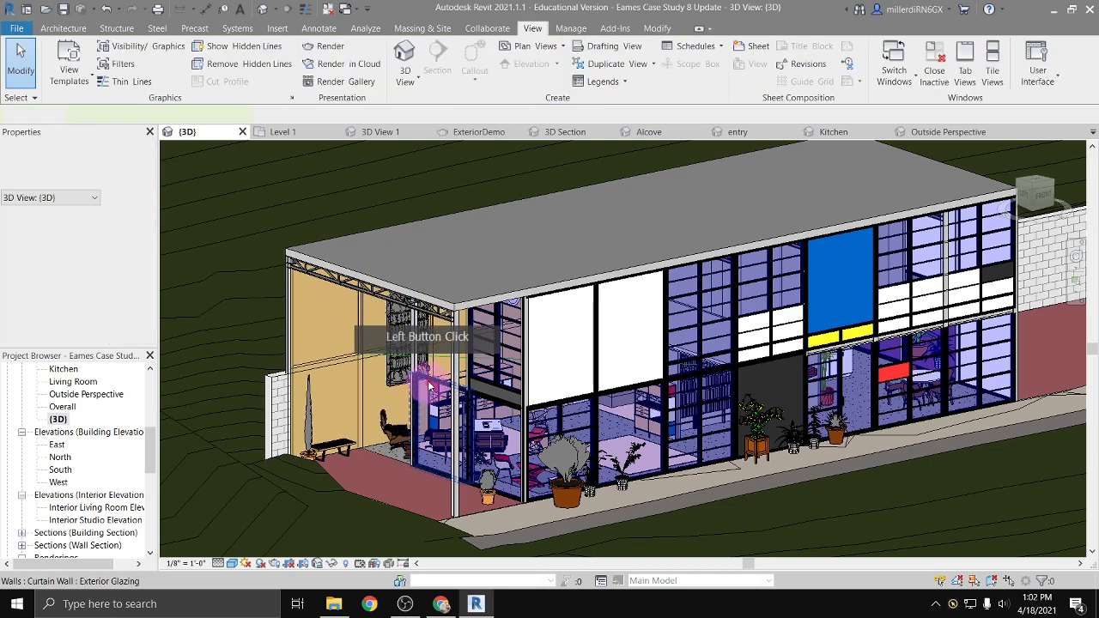
left_click(430, 386)
key("Delete")
left_click(486, 379)
key("Delete")
Delete the lounge chair and the remaining ground-floor curtain wall at the living room end
left_click(498, 404)
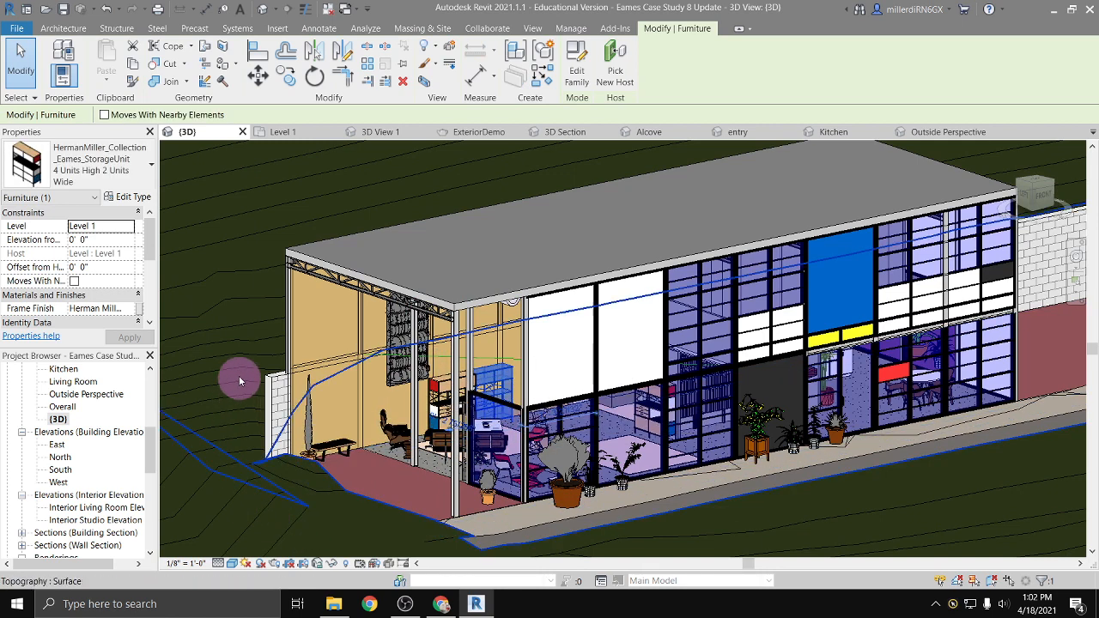
left_click(393, 423)
key("Delete")
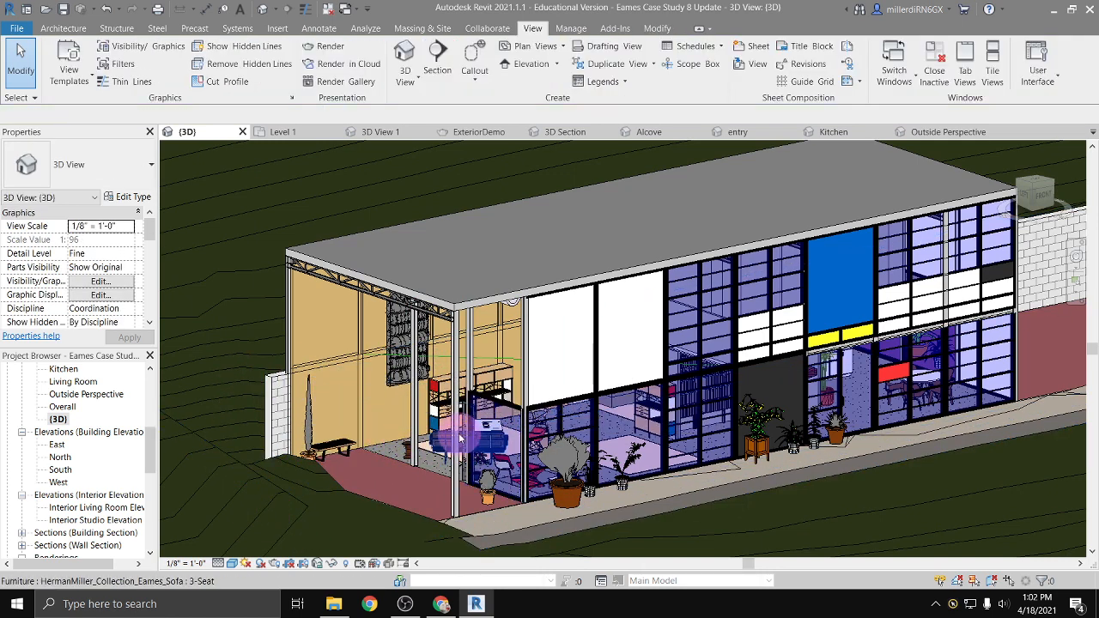
left_click(478, 444)
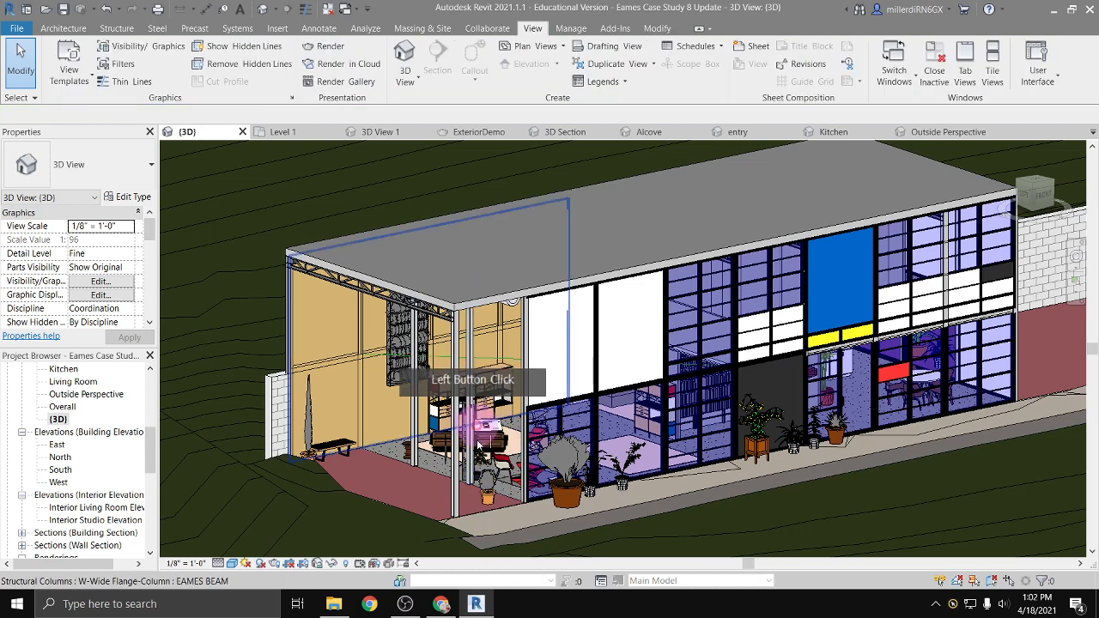
left_click(440, 530)
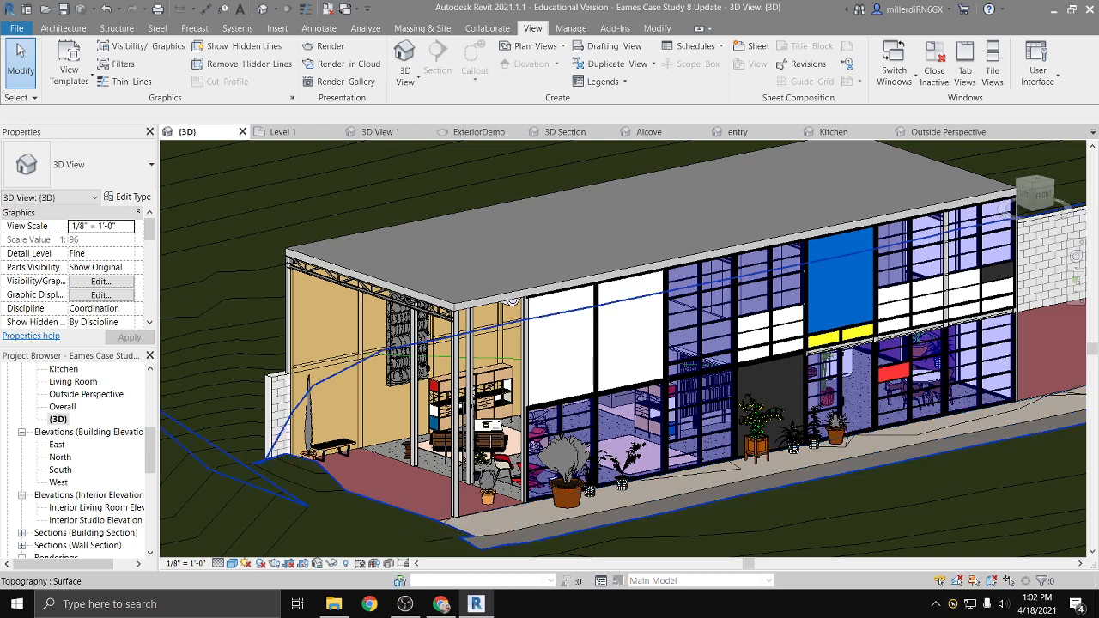
Check the saved Living Room rendering against the edited model and reopen the {3D} view
scroll(86, 506, "down", 3)
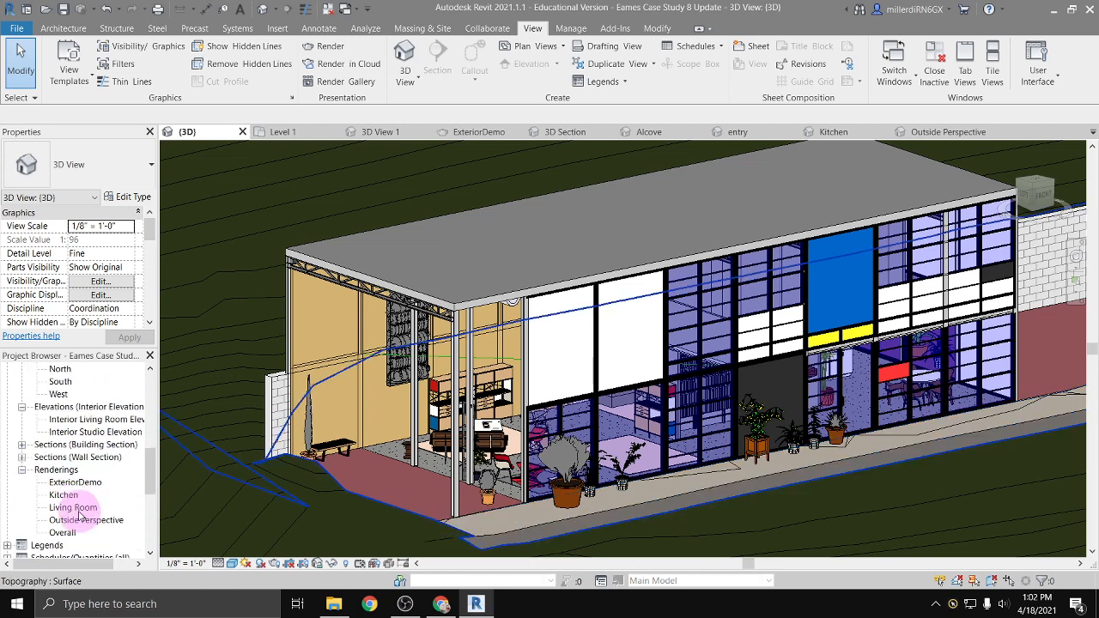
double_click(74, 508)
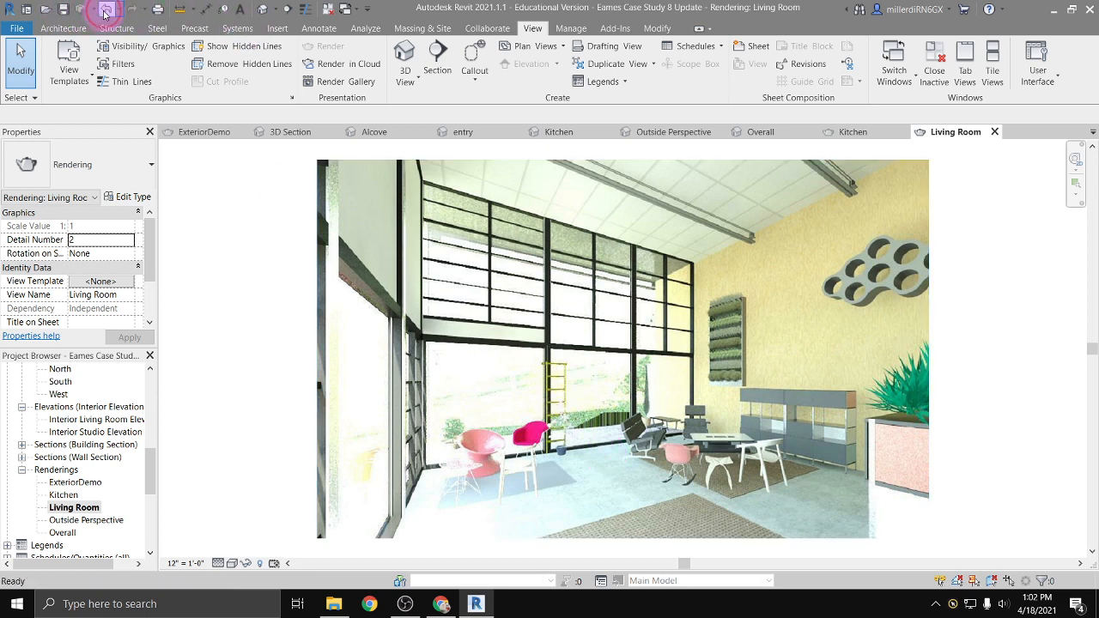
scroll(60, 404, "up", 3)
left_click(60, 432)
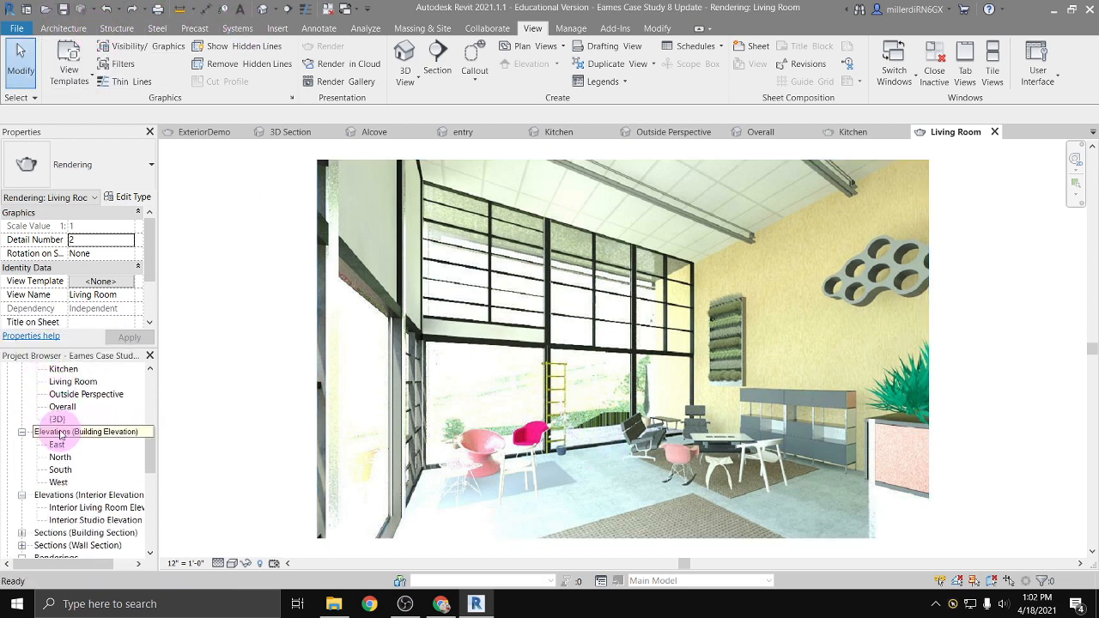
double_click(58, 419)
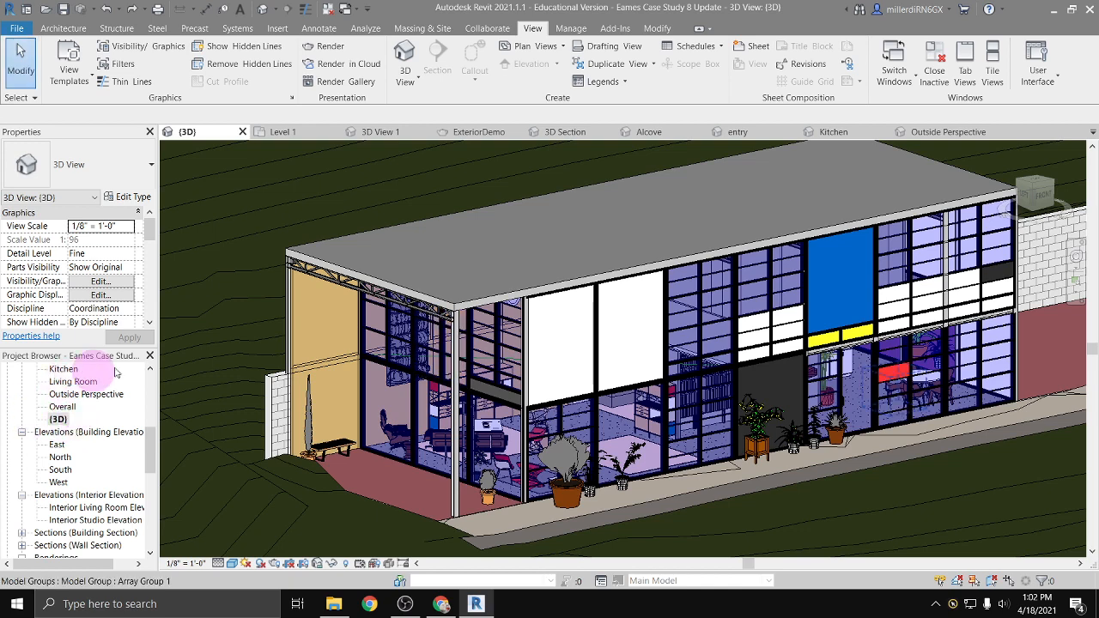
scroll(220, 412, "down", 5)
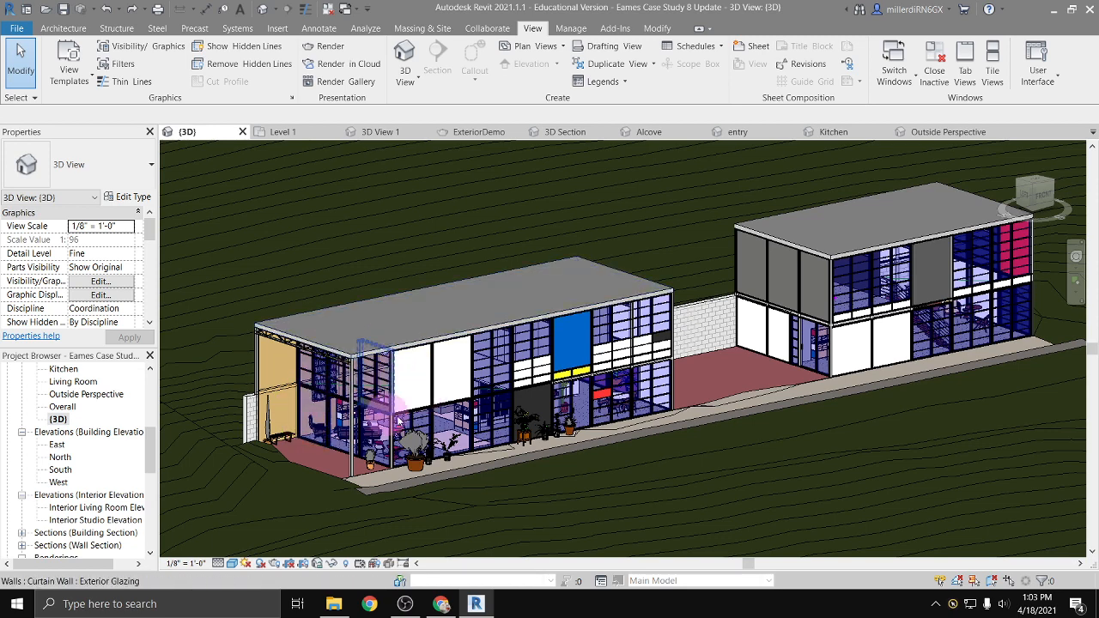
scroll(381, 491, "up", 4)
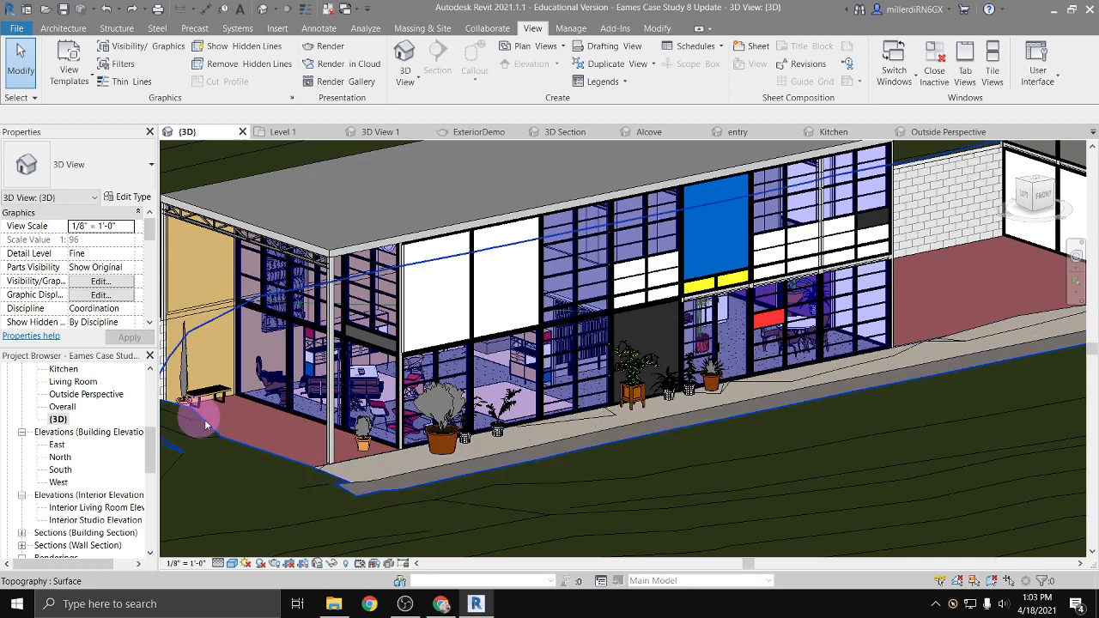
scroll(322, 439, "down", 2)
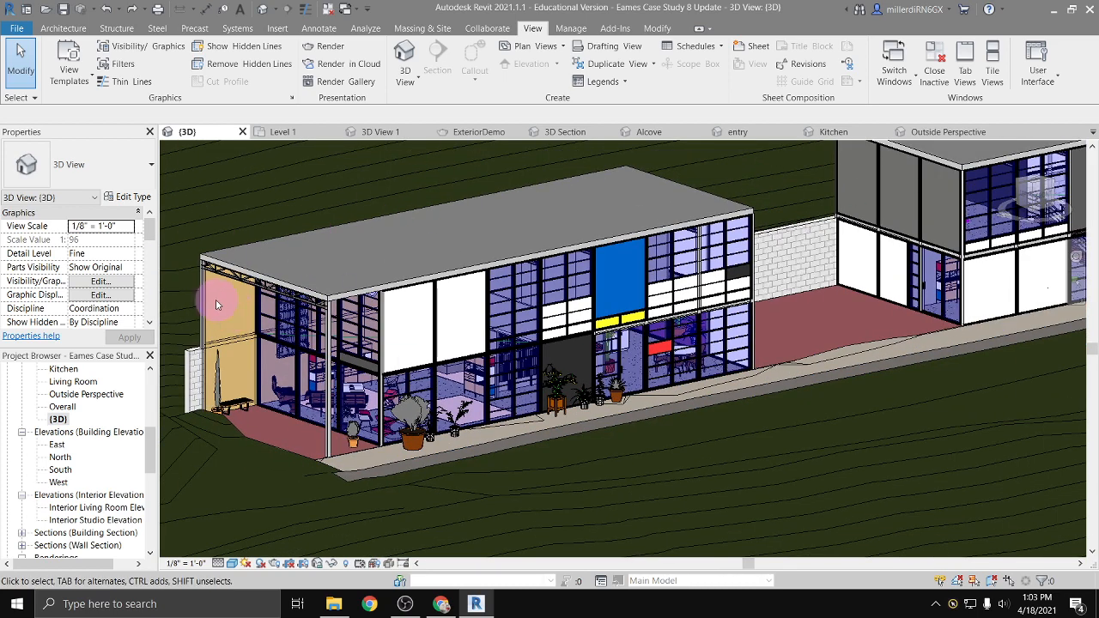
middle_click_drag(378, 369, 393, 380)
left_click(226, 449)
scroll(95, 485, "down", 2)
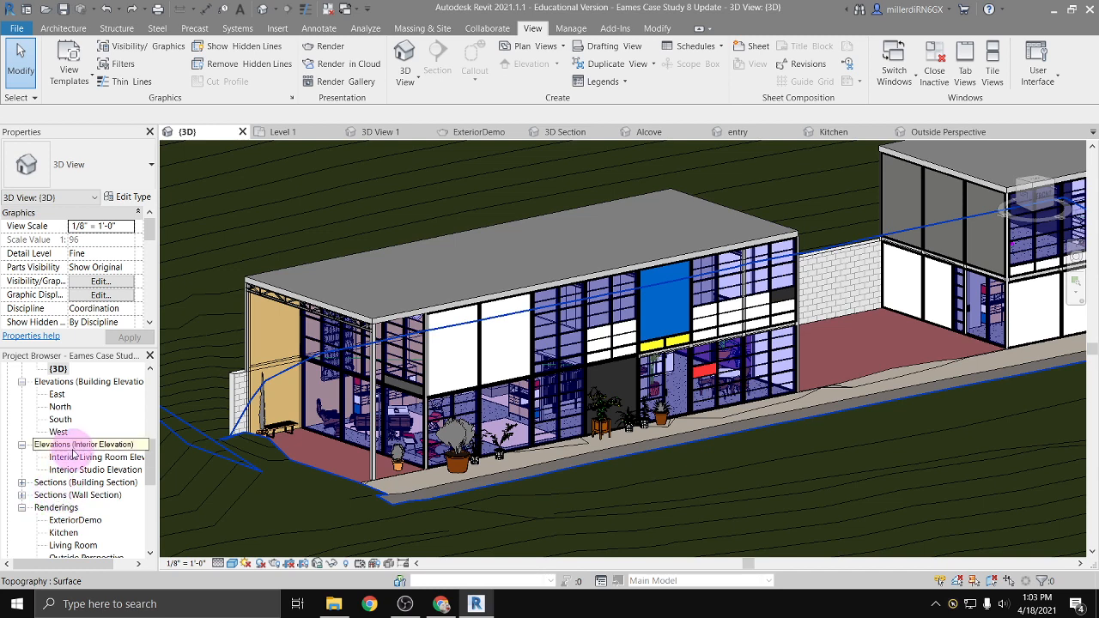
scroll(129, 440, "up", 1)
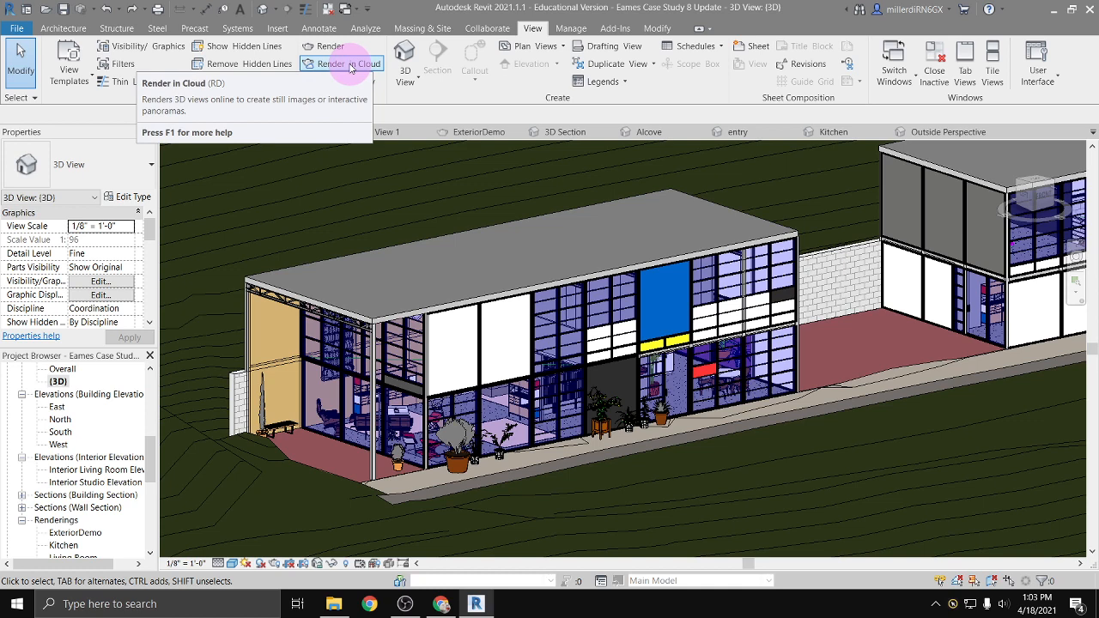
View the saved Kitchen rendering and open the entry camera view from the 3D views
scroll(73, 519, "down", 3)
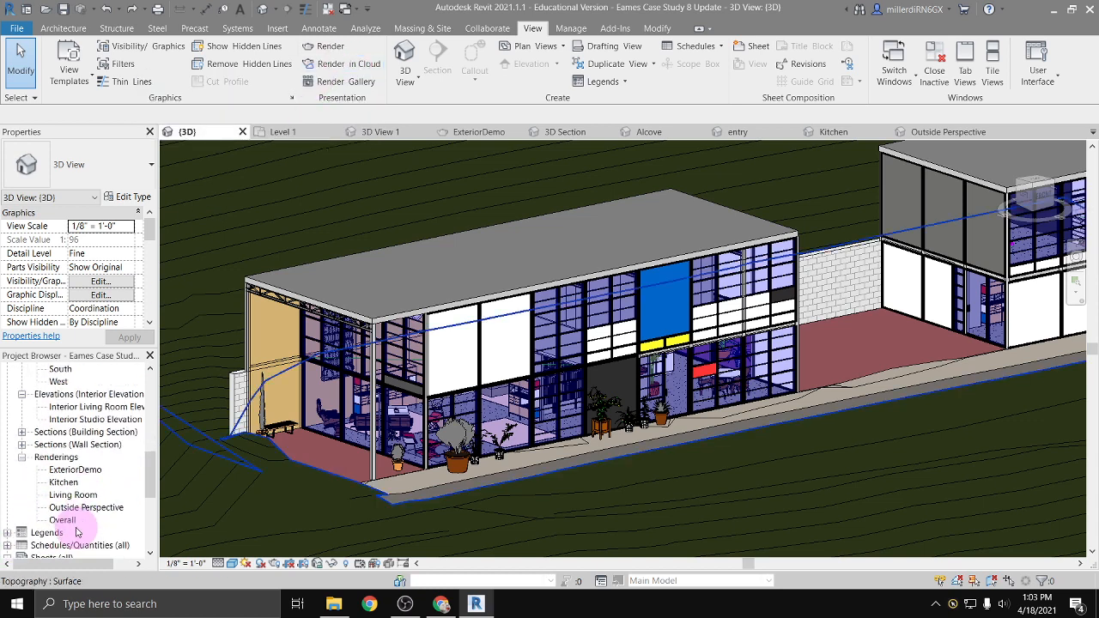
double_click(64, 482)
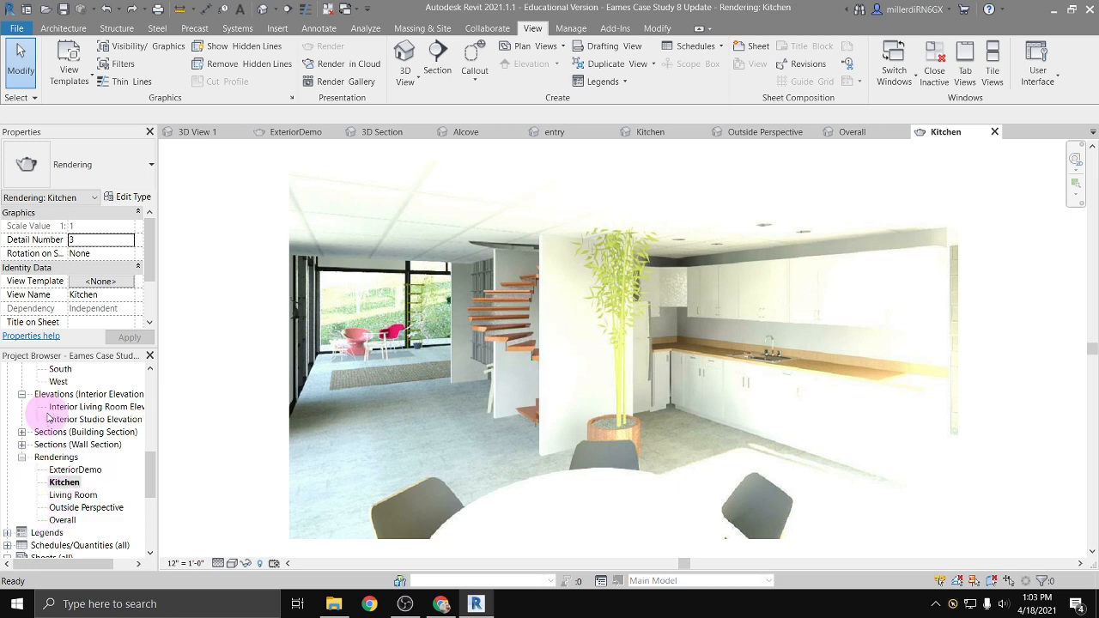
left_click(31, 460)
scroll(58, 468, "up", 2)
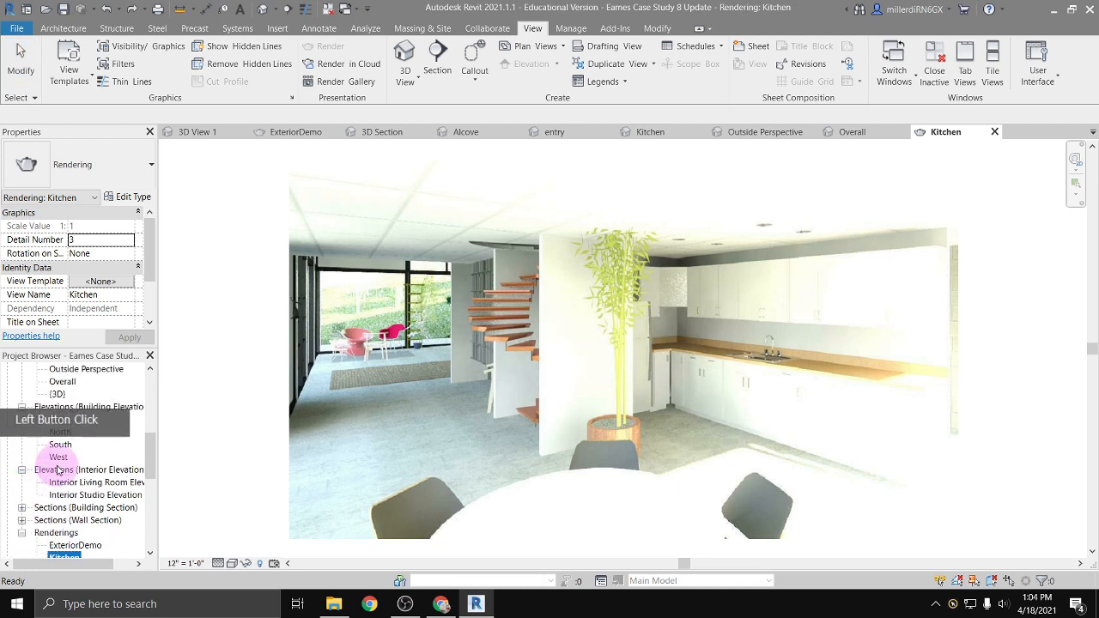
scroll(57, 467, "up", 3)
left_click(58, 445)
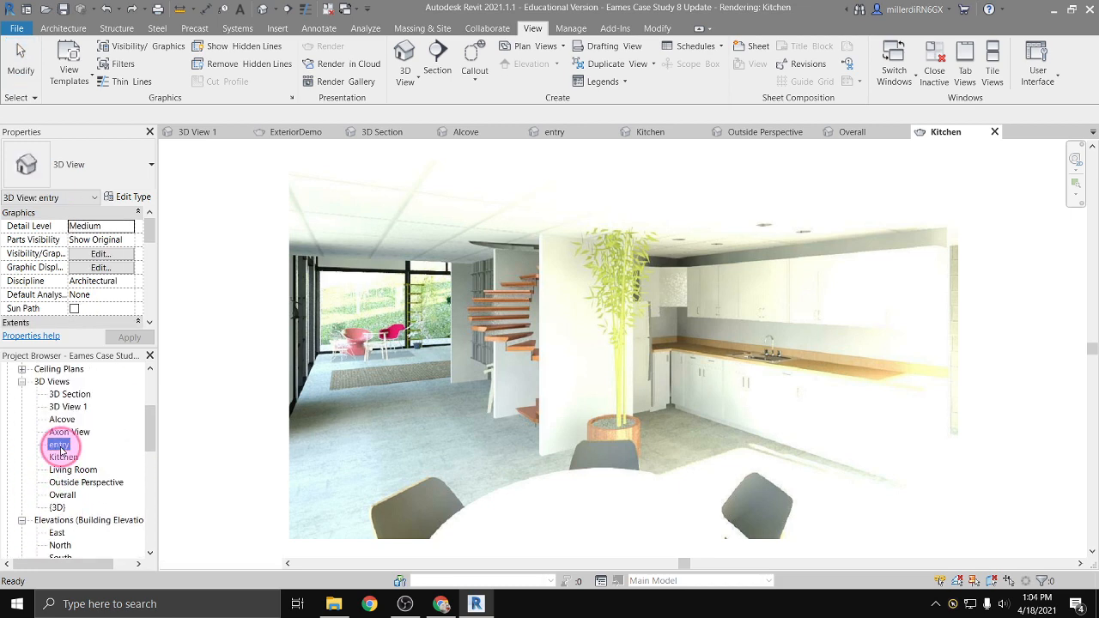
double_click(59, 445)
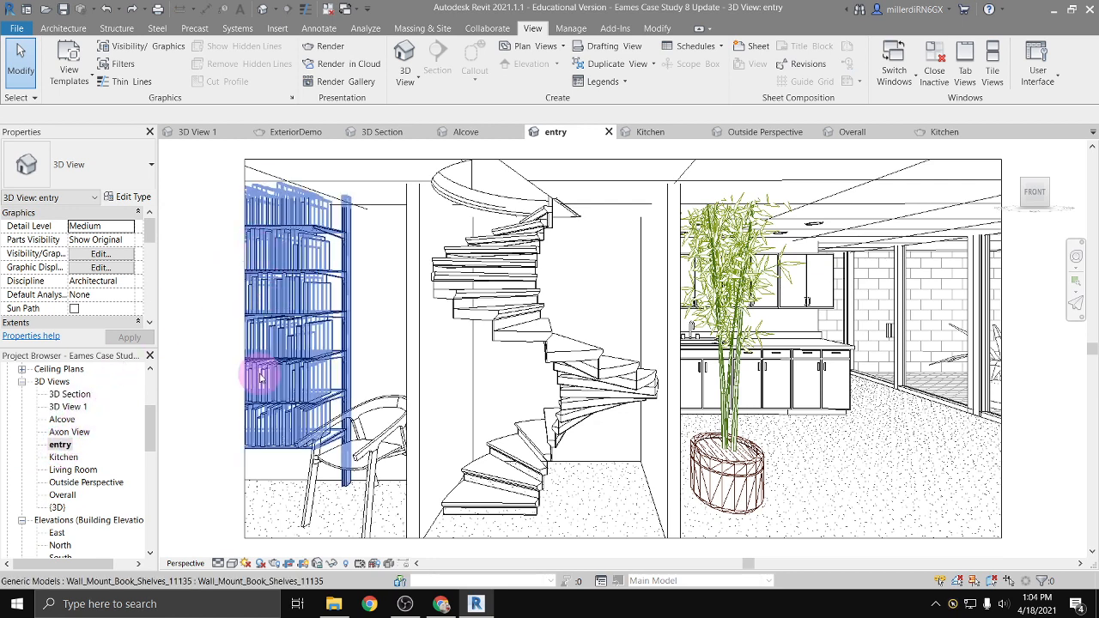
Open the Render in Cloud settings for the entry view and set the output type to Panorama
left_click(353, 67)
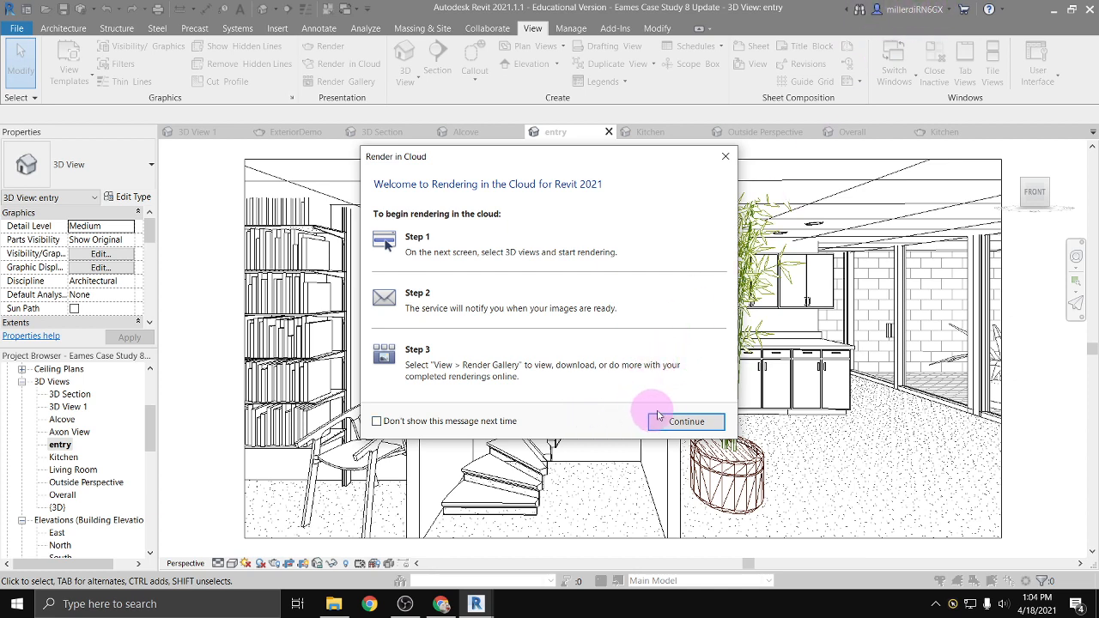
left_click(691, 424)
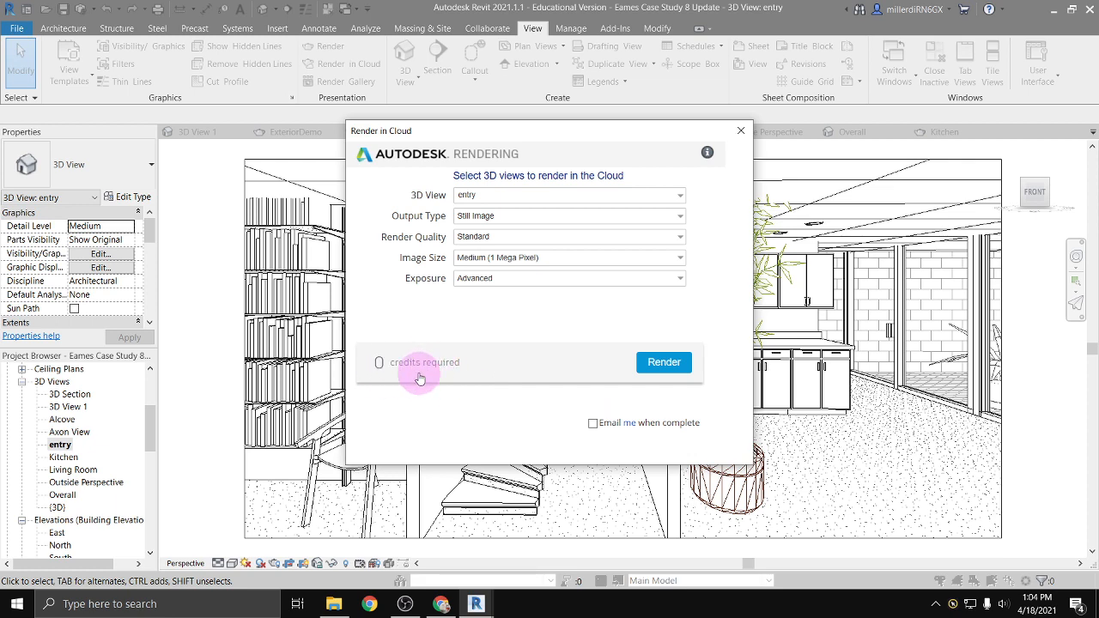
left_click(491, 218)
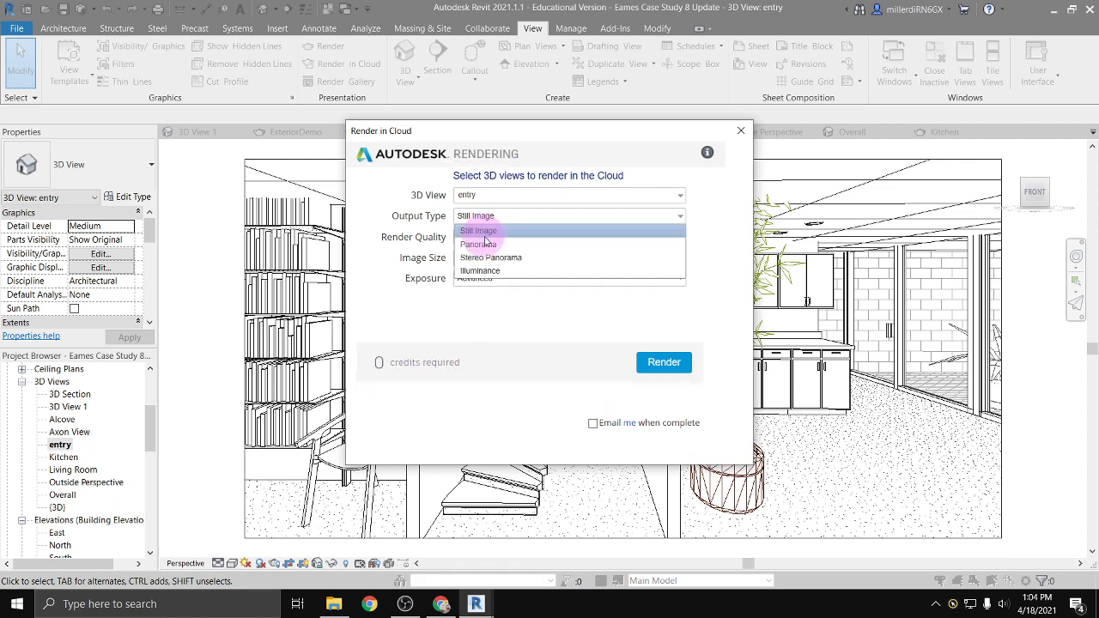
left_click(485, 243)
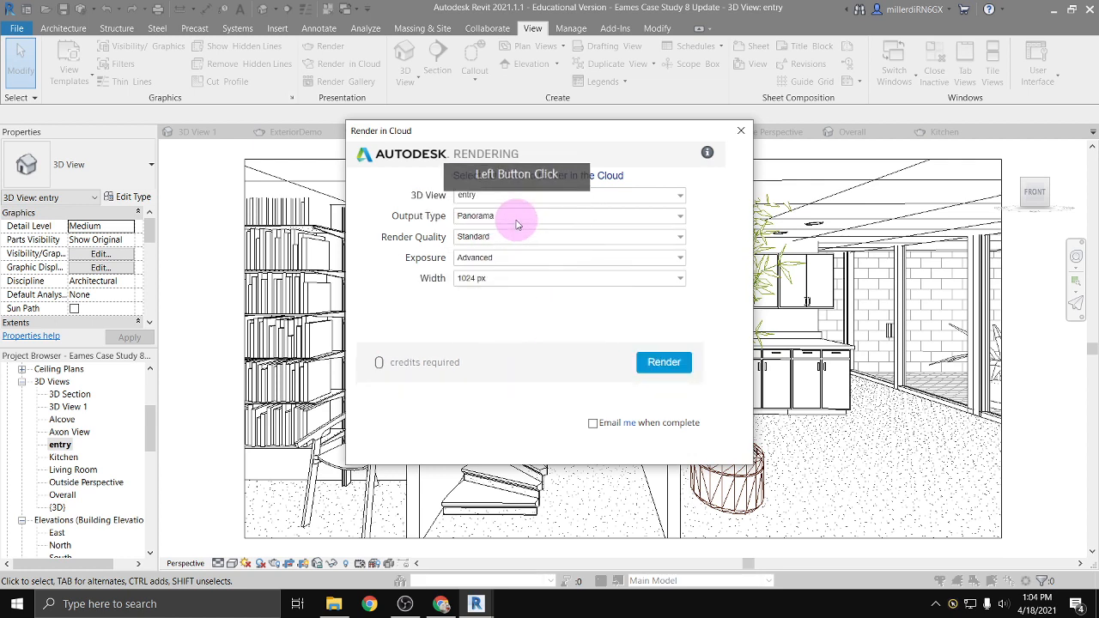
Set the output type of the entry view's cloud rendering to Stereo Panorama
left_click(497, 218)
left_click(493, 256)
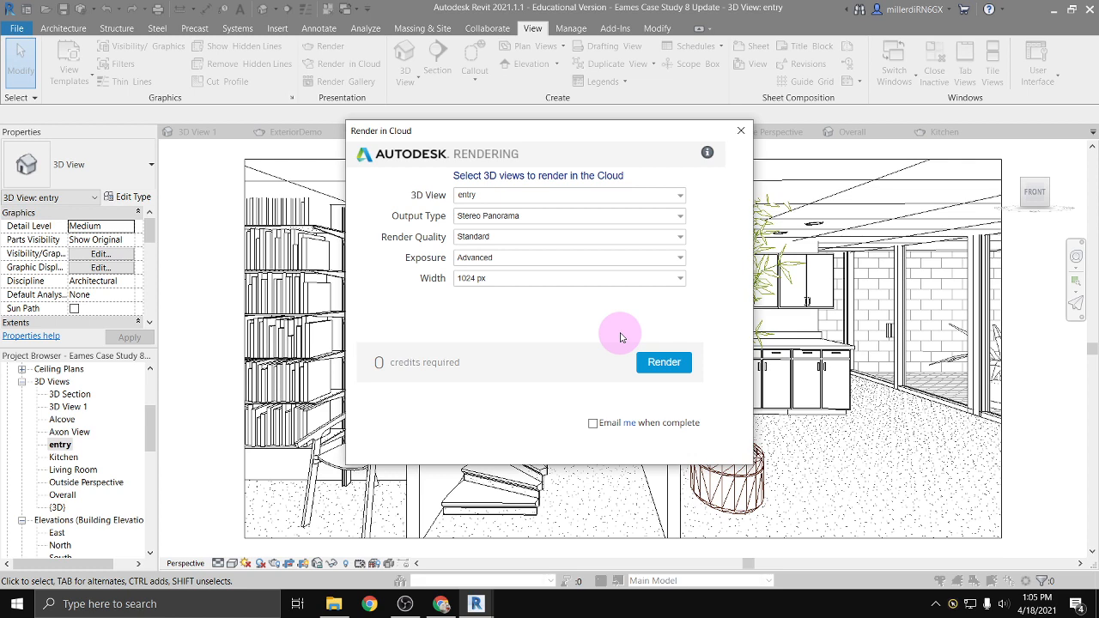
Switch to Chrome, search for "google cardboard" and open the official Google Cardboard site in a new tab
left_click(441, 603)
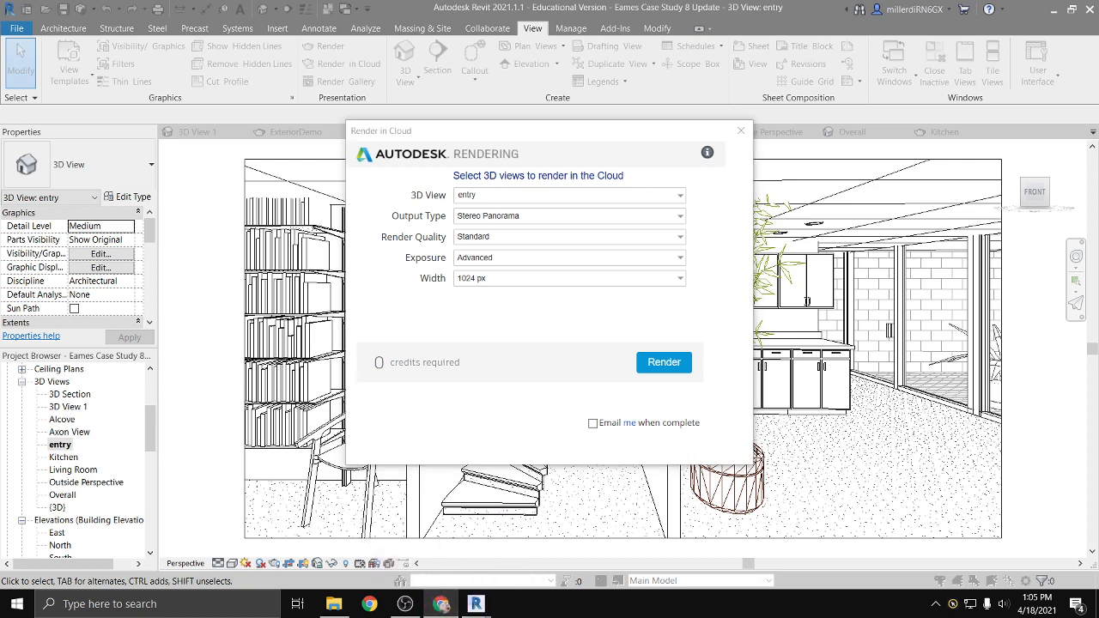
left_click_drag(0, 49, 426, 1)
type("g")
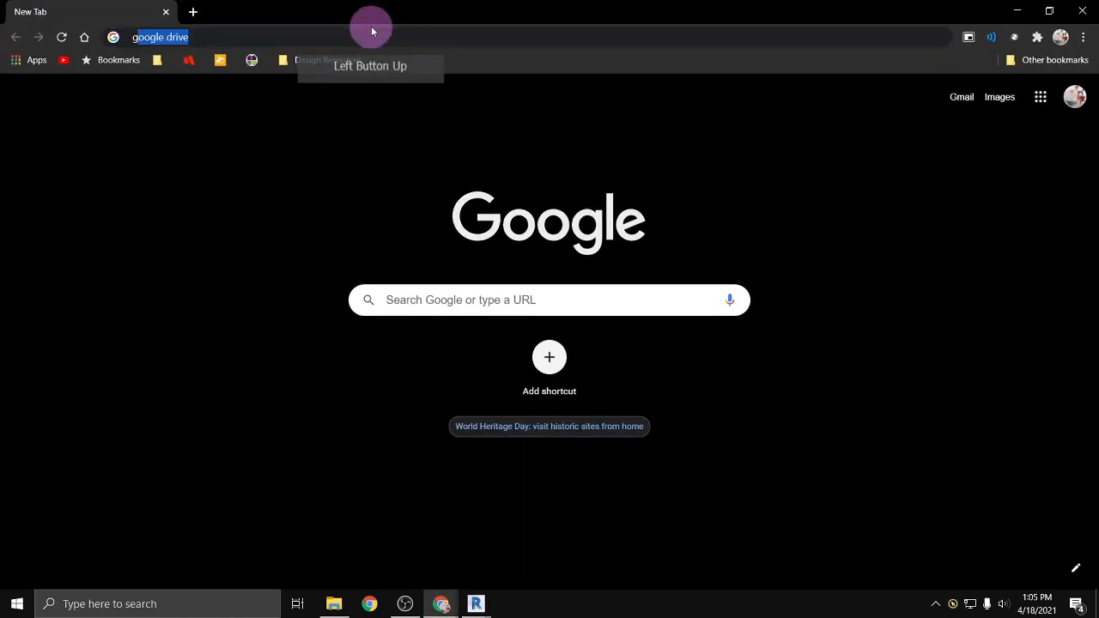
type("google cardbo")
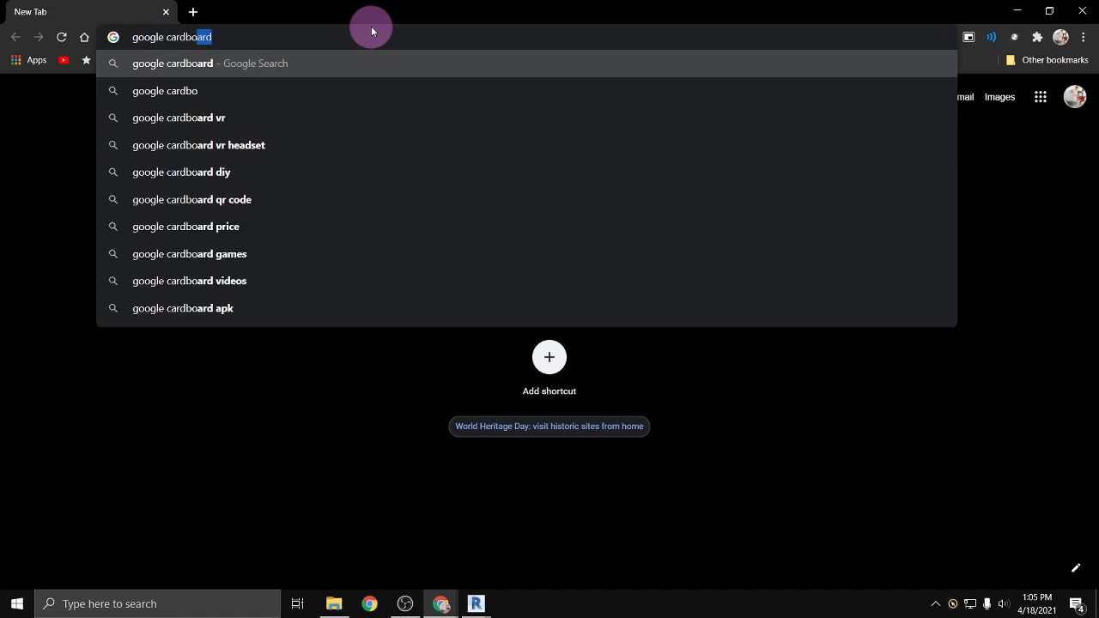
key("Return")
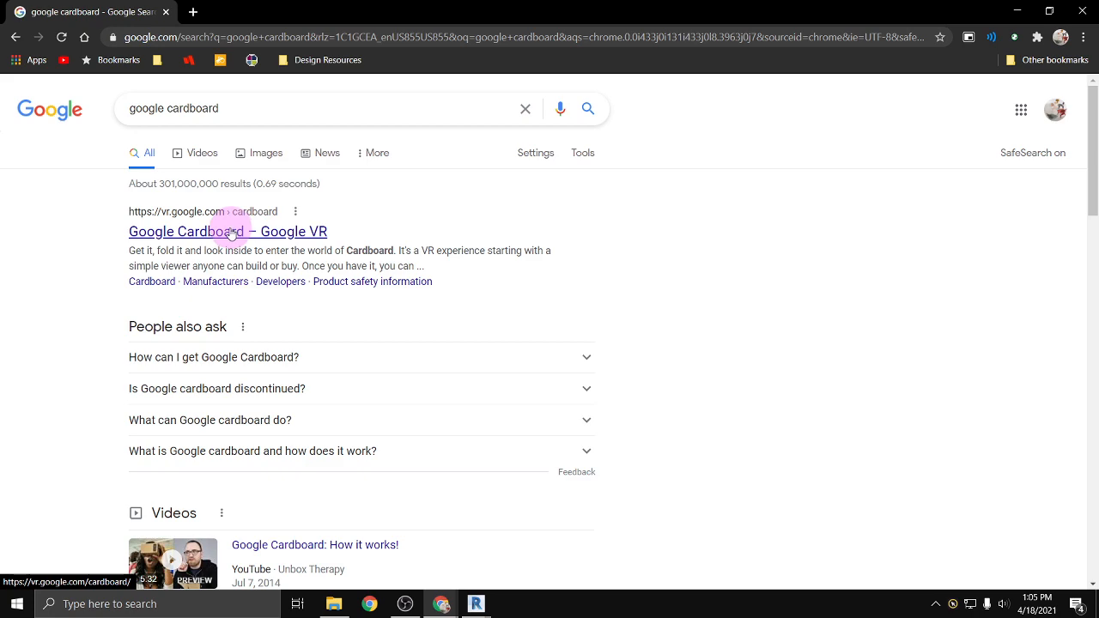
left_click(234, 232, "ctrl")
left_click(258, 12)
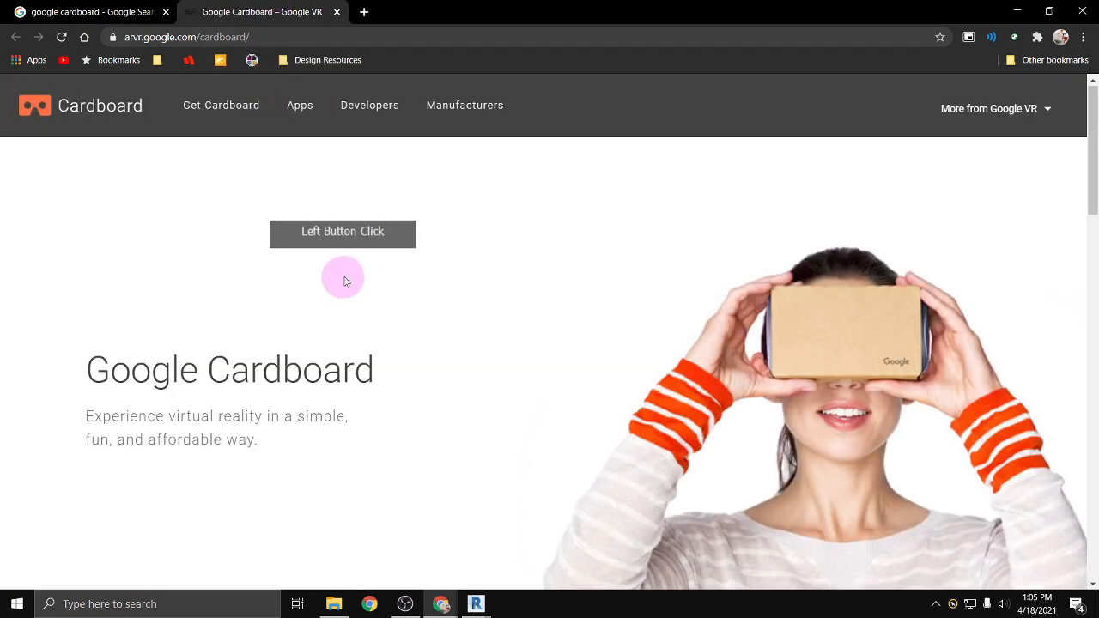
Find the Get A Viewer section on the Cardboard page and open its list of viewers
scroll(343, 283, "down", 7)
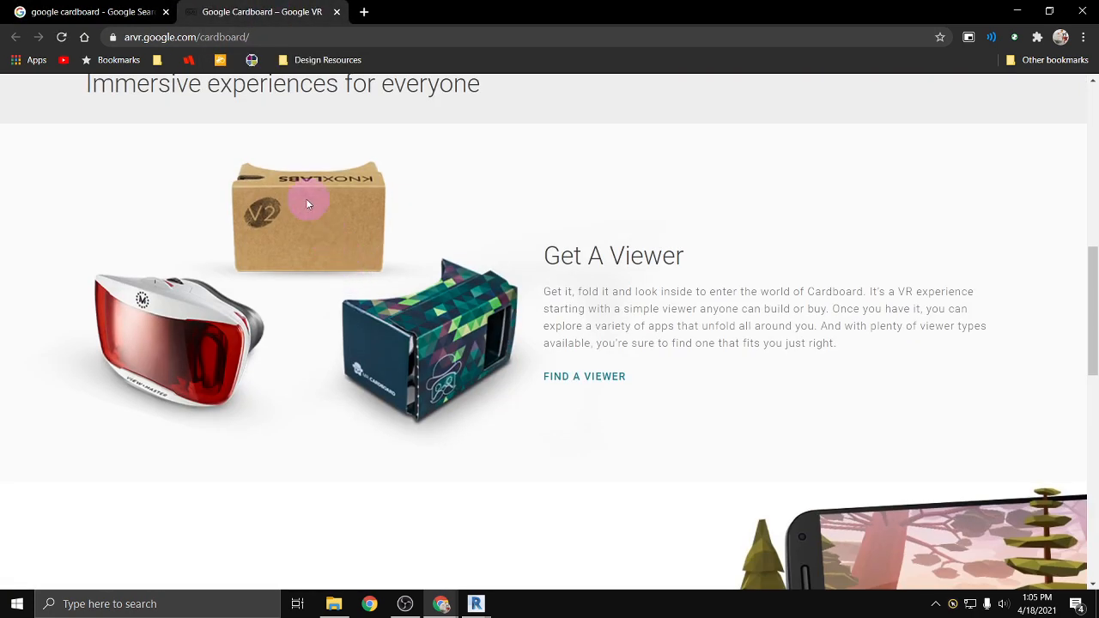
scroll(308, 196, "down", 1)
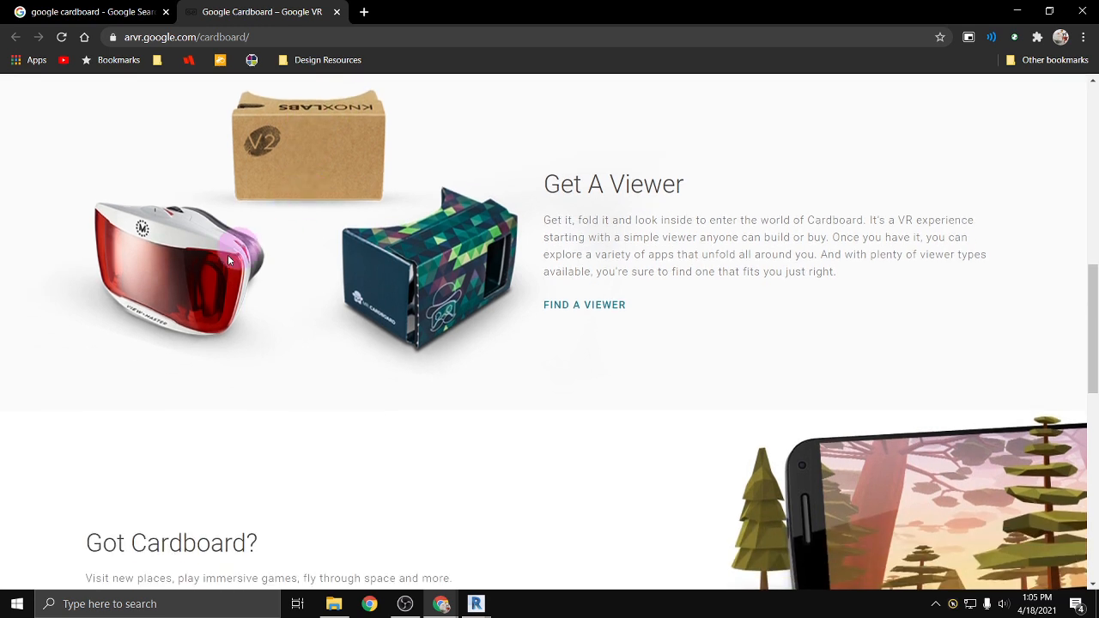
left_click(596, 309)
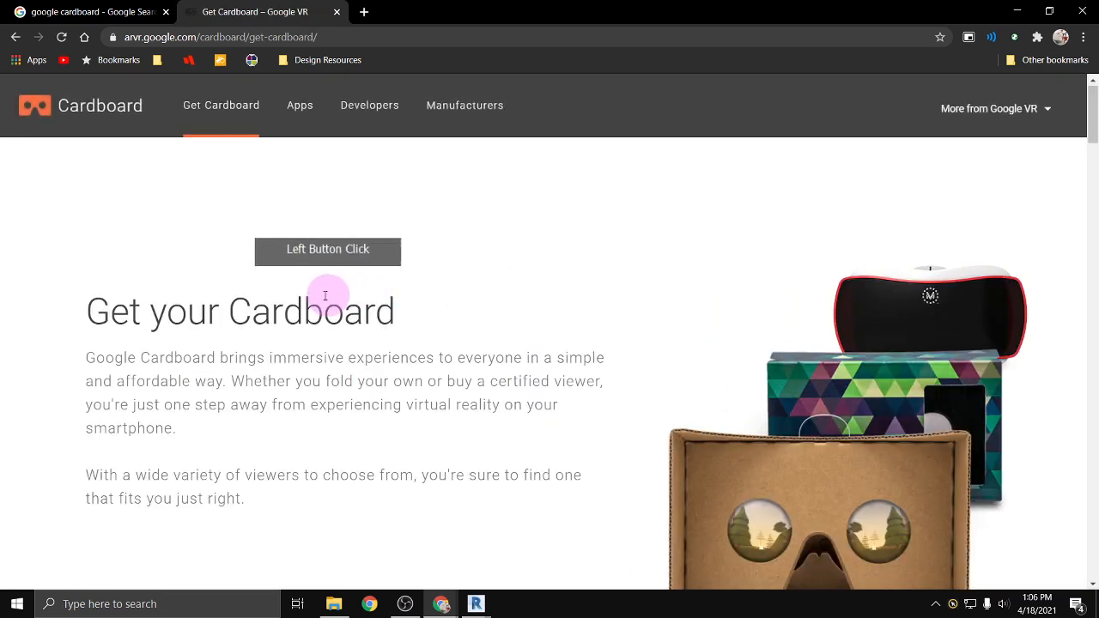
Examine the available Cardboard viewer models and their prices, and return to the Render in Cloud settings in Revit
scroll(326, 294, "down", 5)
scroll(325, 297, "down", 9)
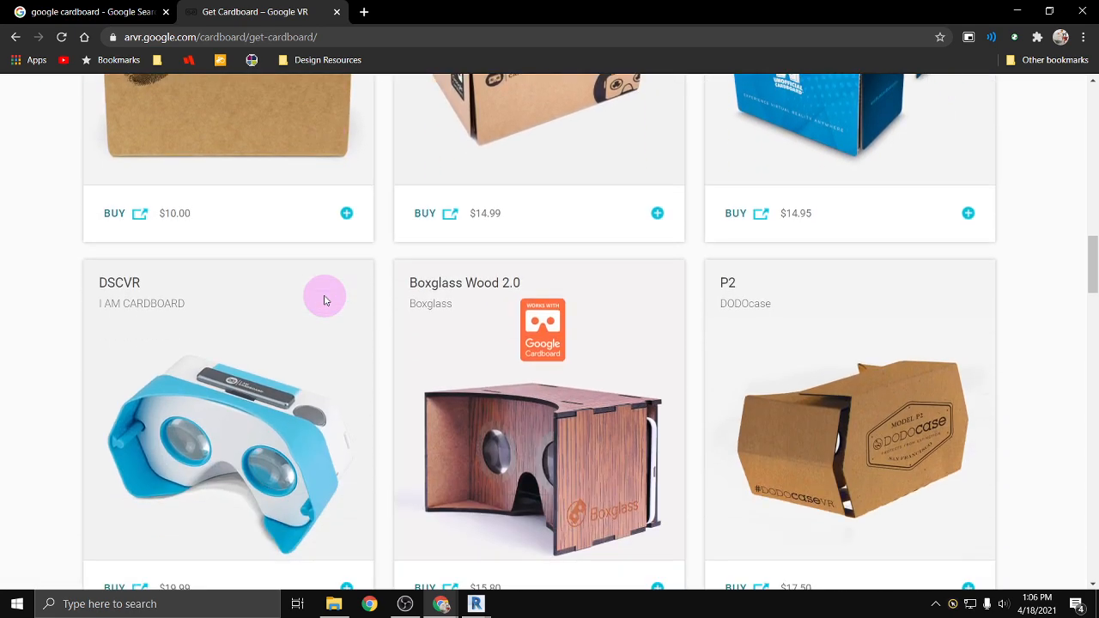
scroll(325, 301, "down", 7)
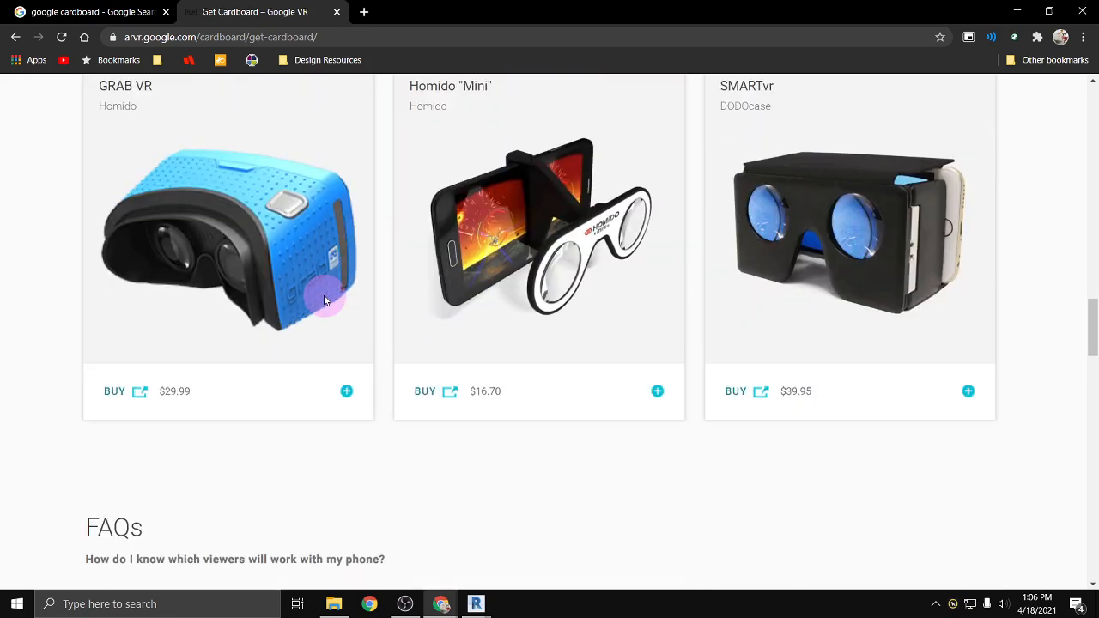
scroll(322, 301, "up", 5)
scroll(321, 300, "up", 4)
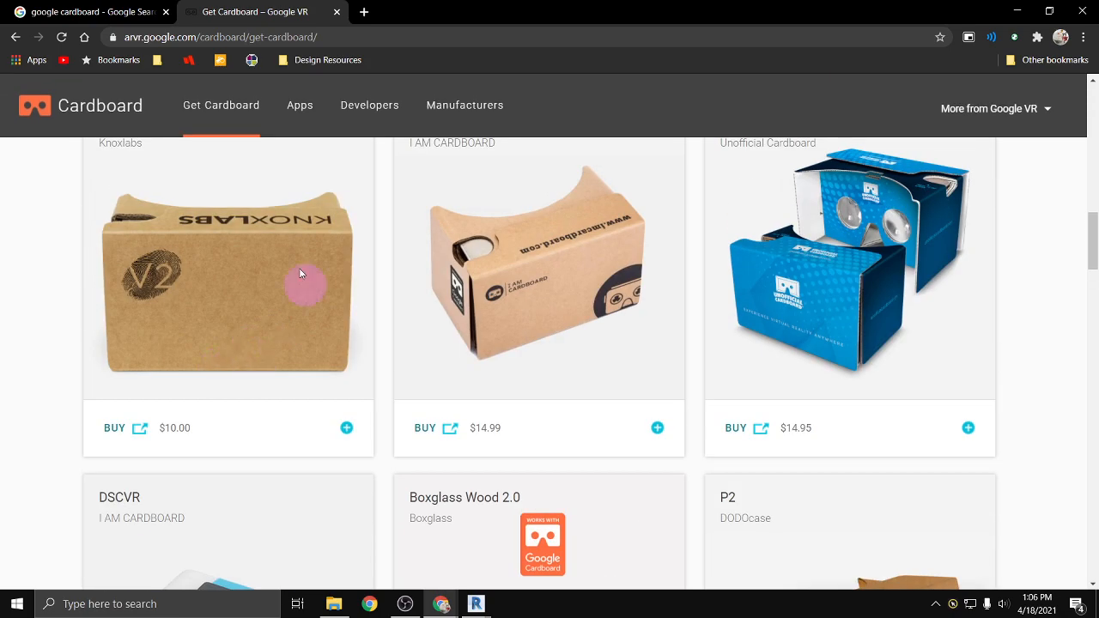
scroll(241, 438, "up", 4)
scroll(249, 433, "down", 3)
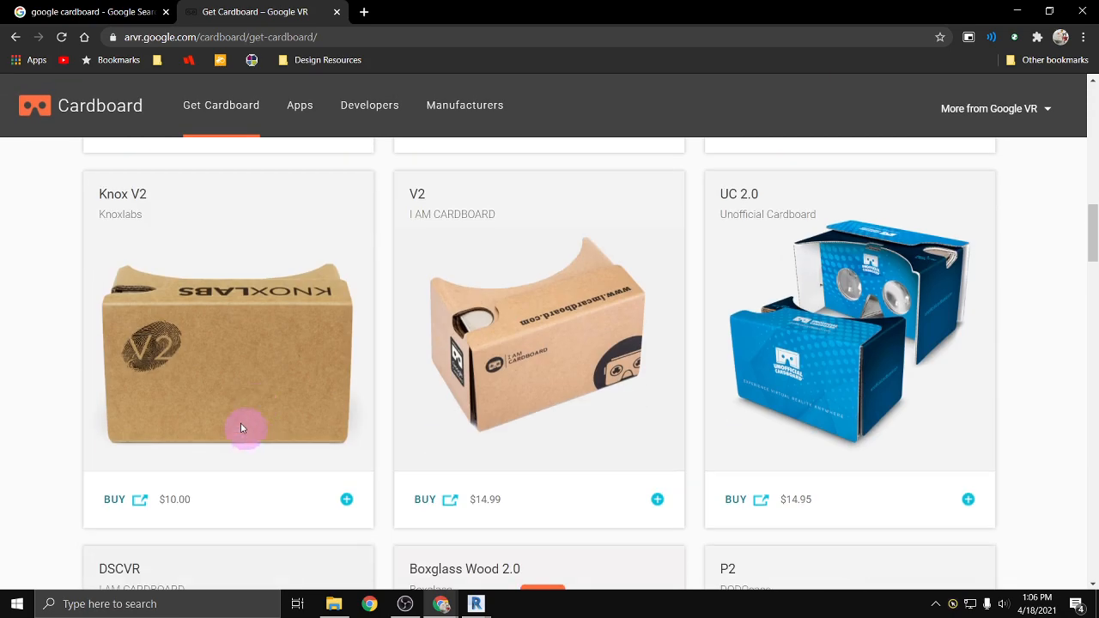
scroll(246, 481, "up", 3)
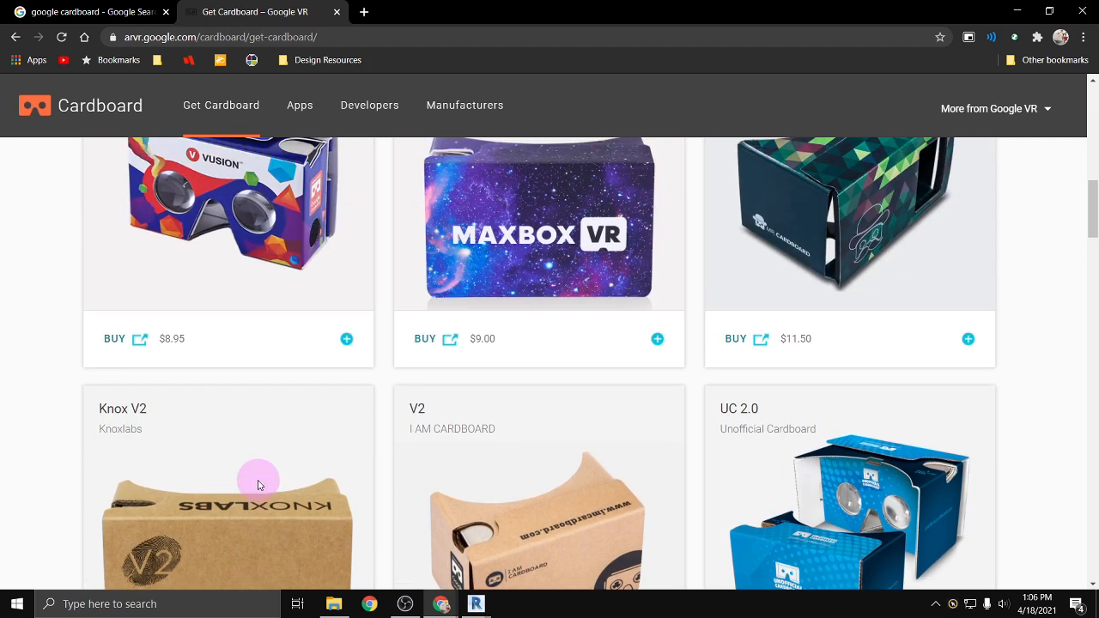
scroll(258, 483, "down", 3)
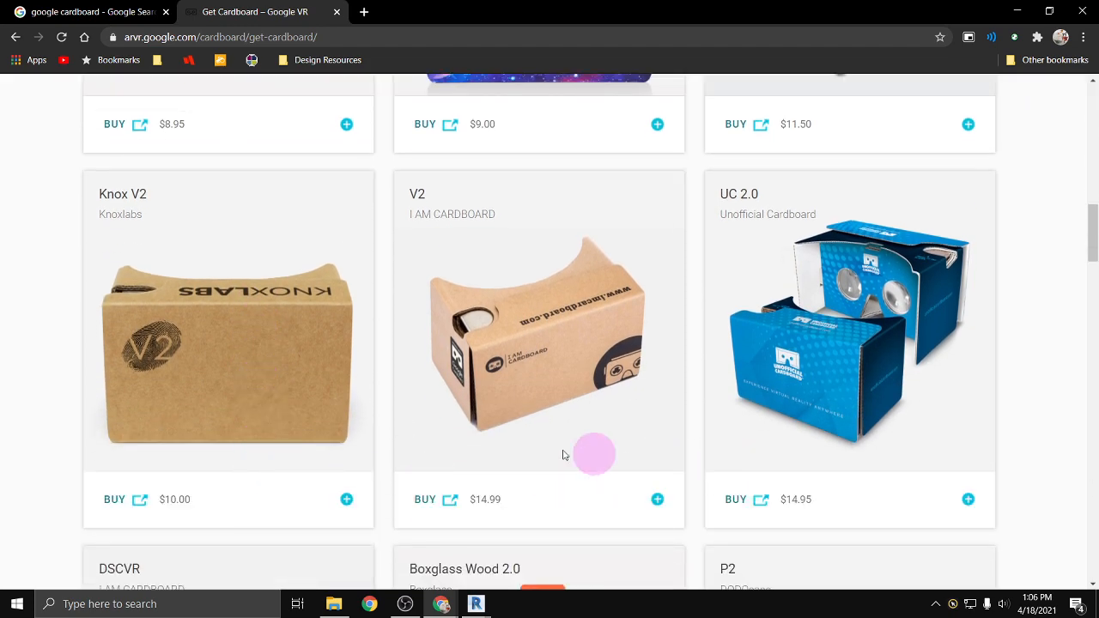
scroll(302, 397, "up", 2)
scroll(302, 400, "up", 2)
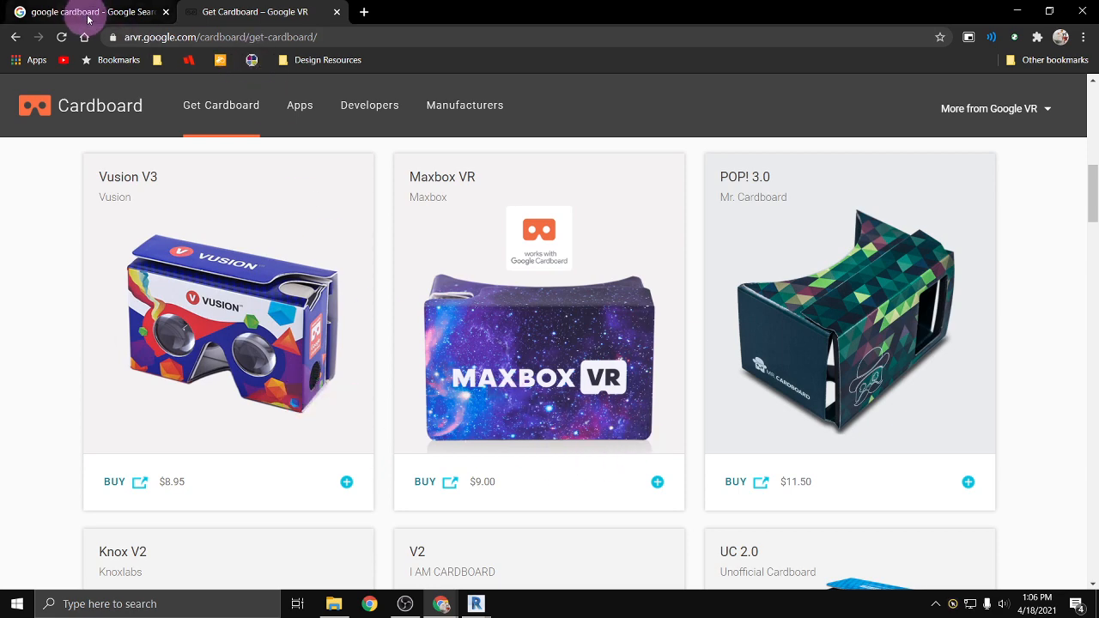
left_click(1017, 11)
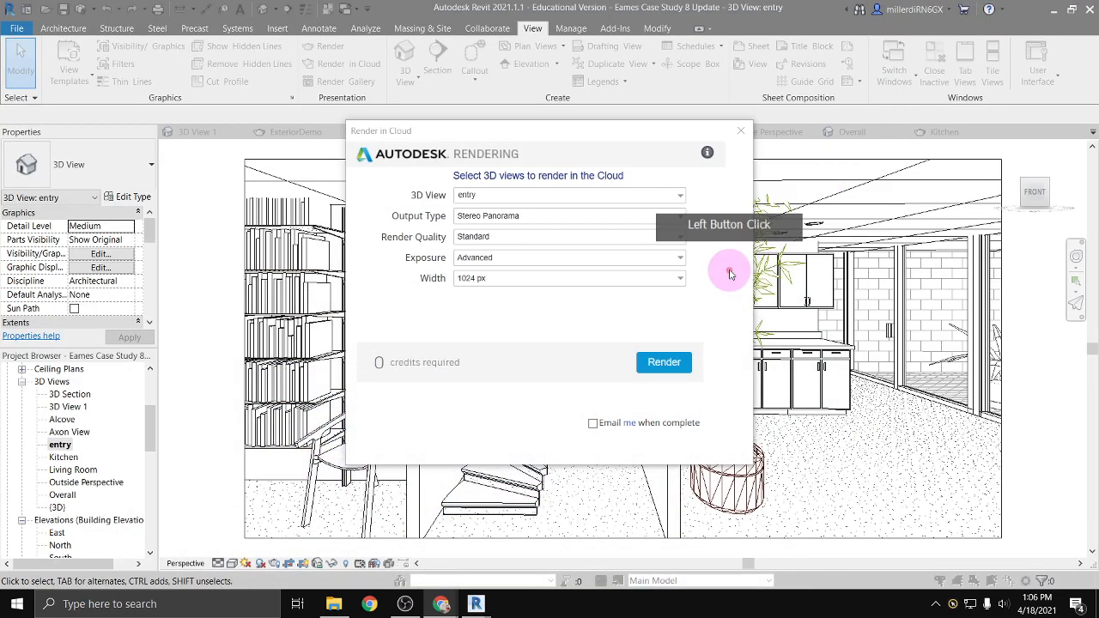
Try the Final render quality for the stereo panorama and restore it to Standard
left_click(490, 237)
left_click(472, 265)
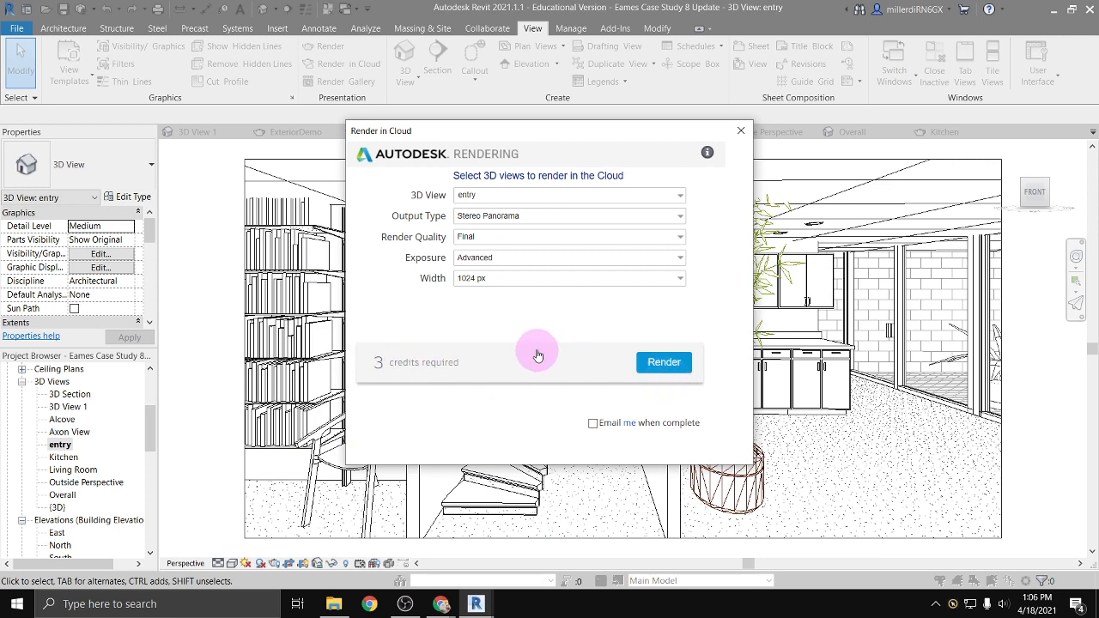
left_click(477, 251)
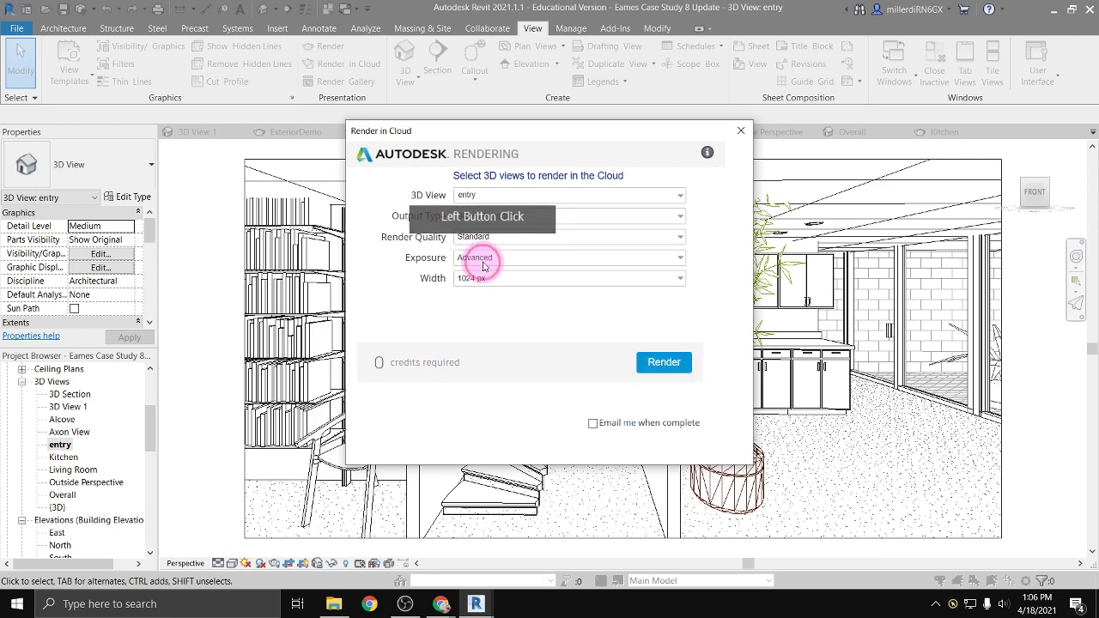
Try the Native exposure for the stereo panorama and restore it to Advanced
left_click(483, 260)
left_click(498, 284)
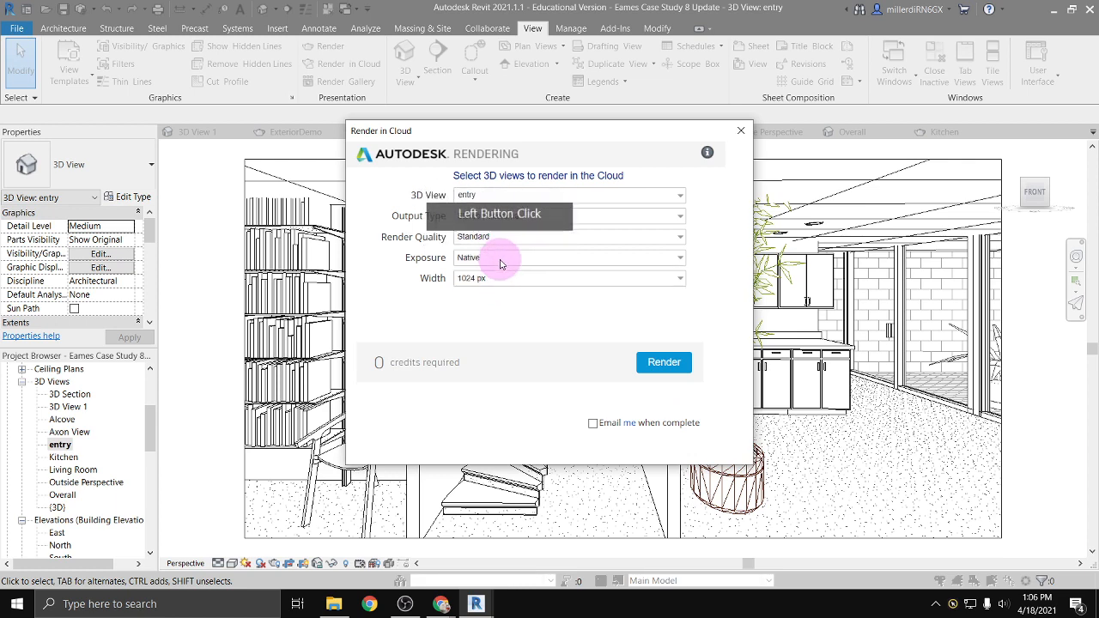
left_click(500, 259)
left_click(498, 271)
Set the width of the stereo panorama rendering to 2046 px
left_click(503, 278)
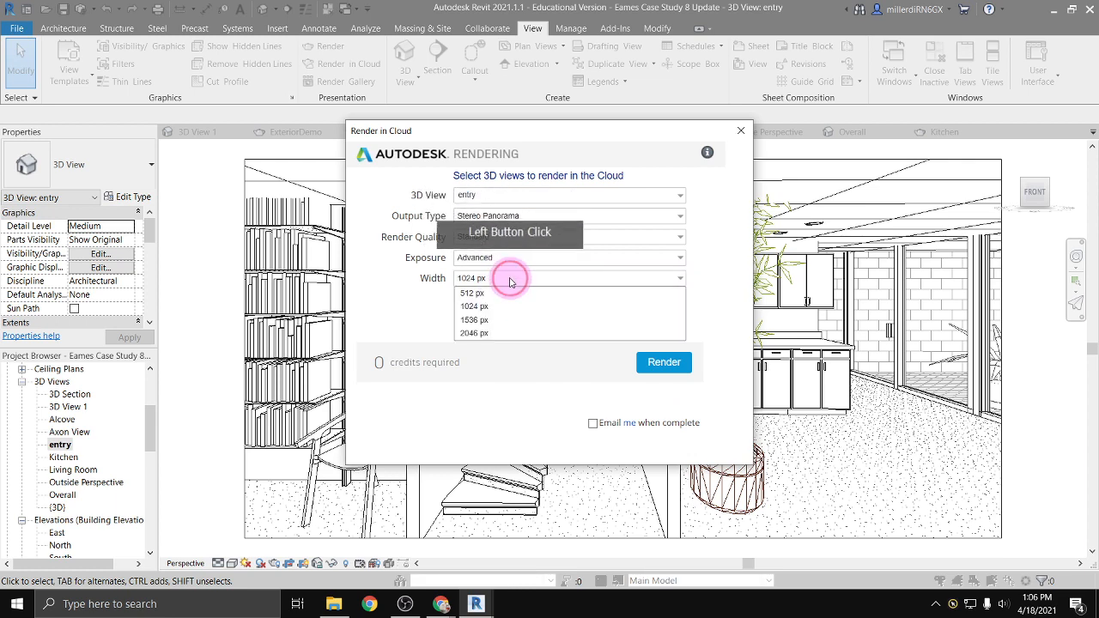
left_click(518, 334)
left_click(549, 374)
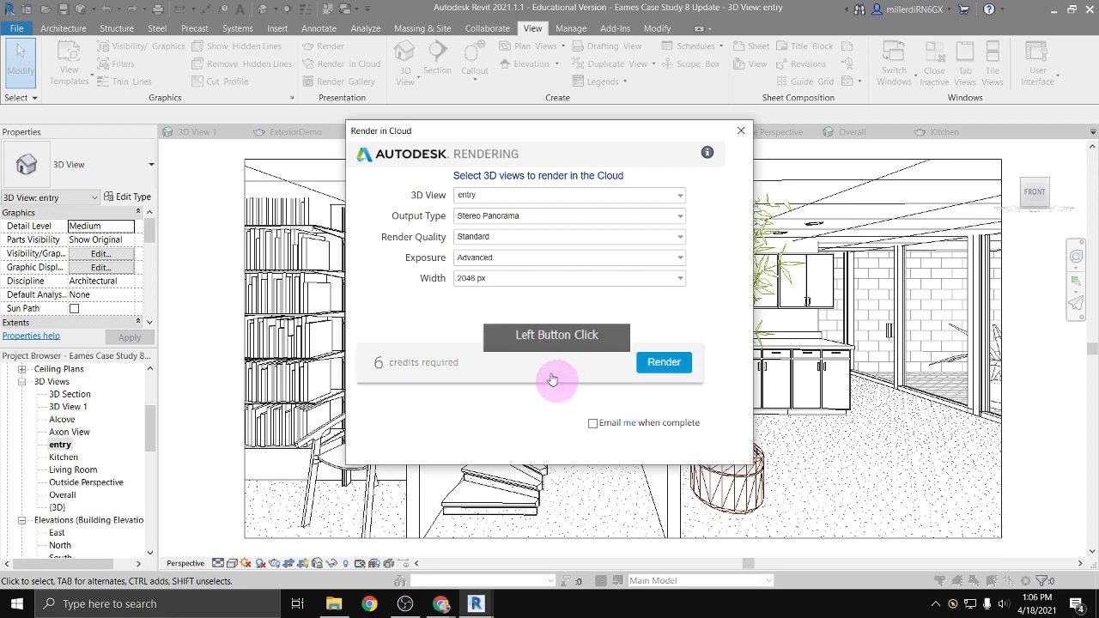
Set the render width to 1024 px and submit the entry view for cloud rendering, letting the upload continue in the background
left_click(503, 278)
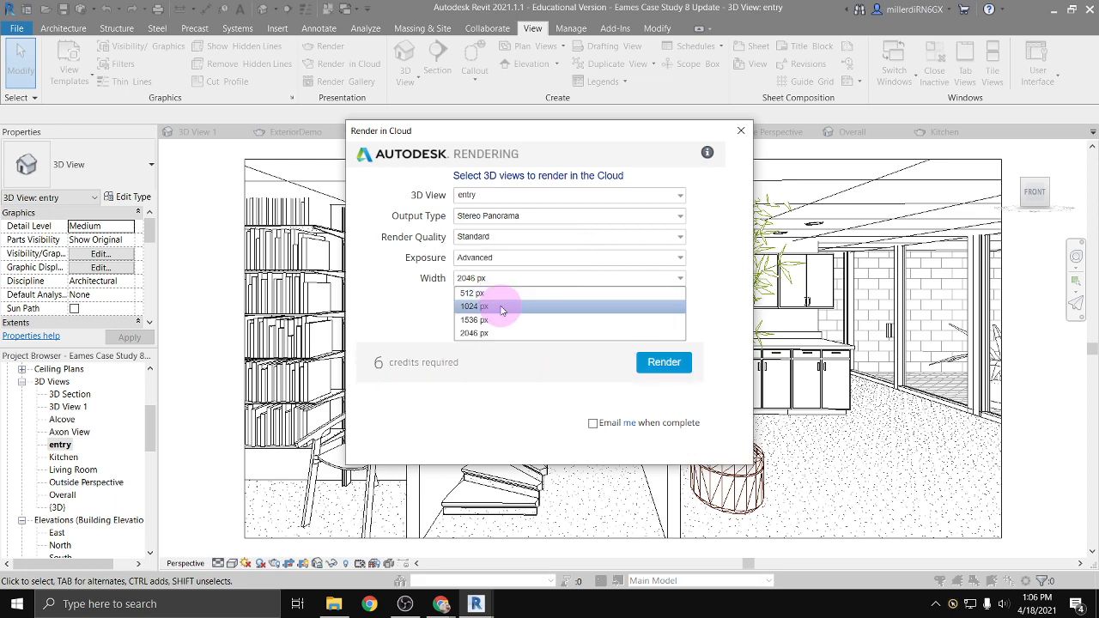
left_click(498, 307)
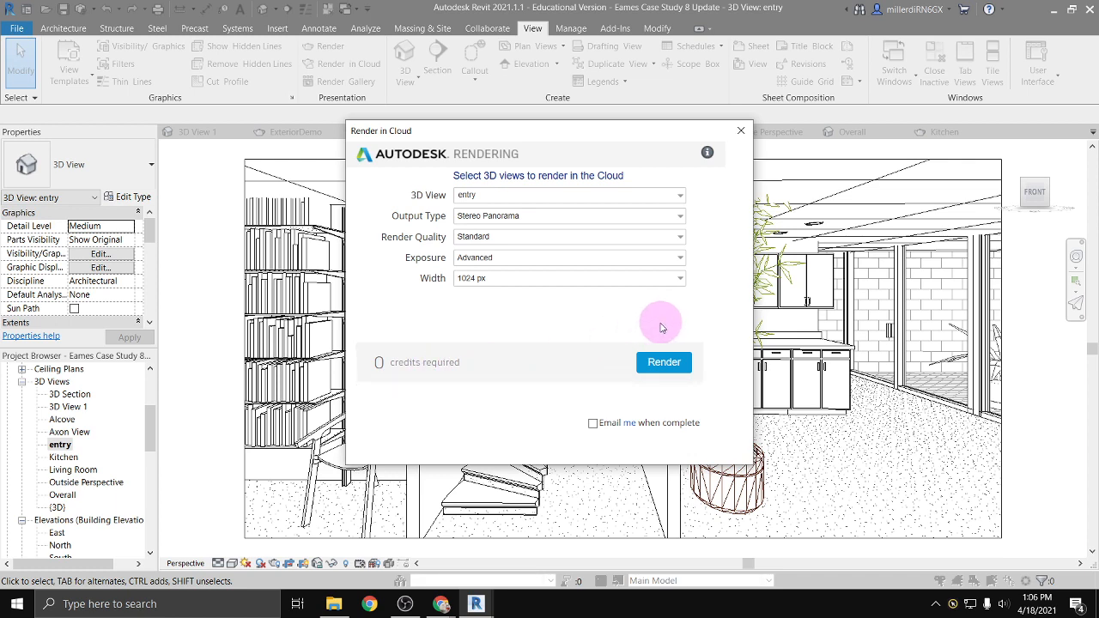
left_click(663, 365)
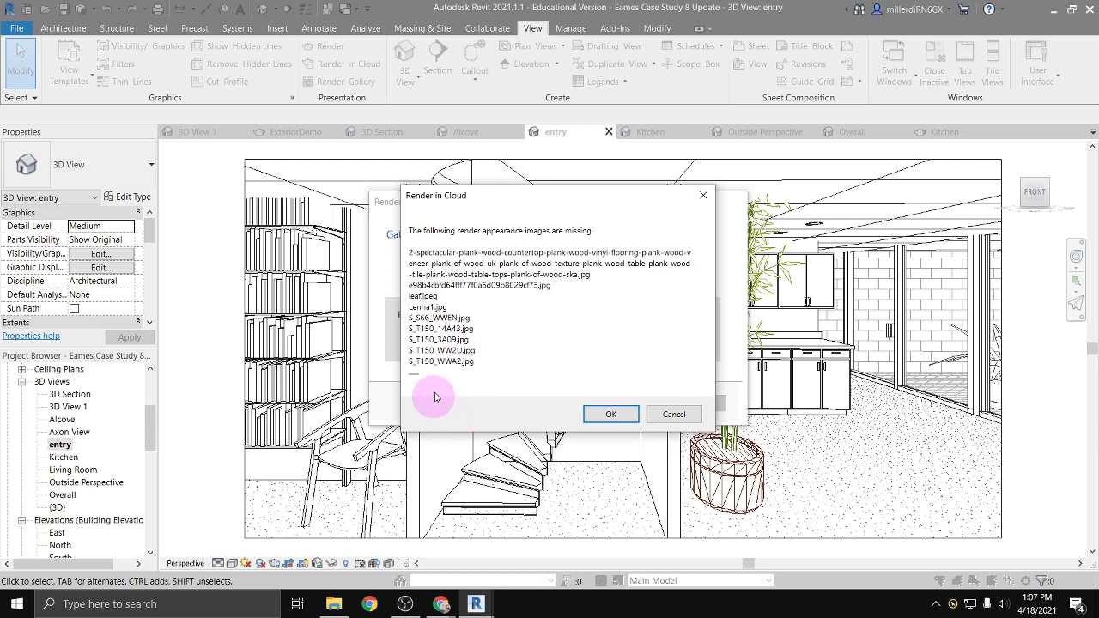
left_click(606, 415)
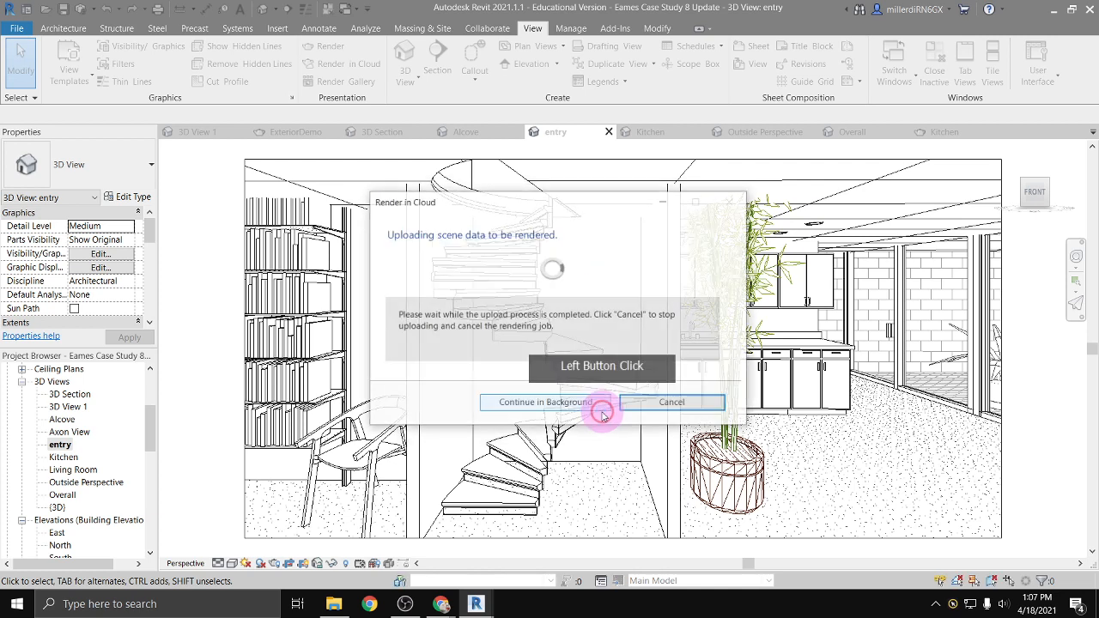
left_click(534, 404)
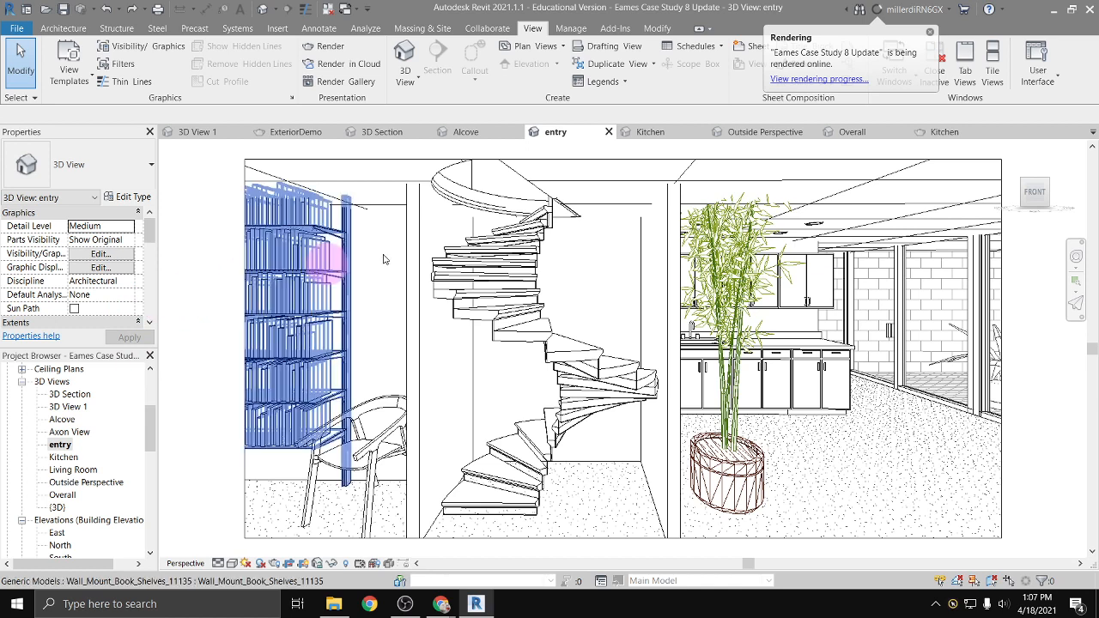
Open the Foundation floor plan and the Level 2 floor plan while the cloud rendering is processed
scroll(83, 442, "up", 3)
left_click(71, 419)
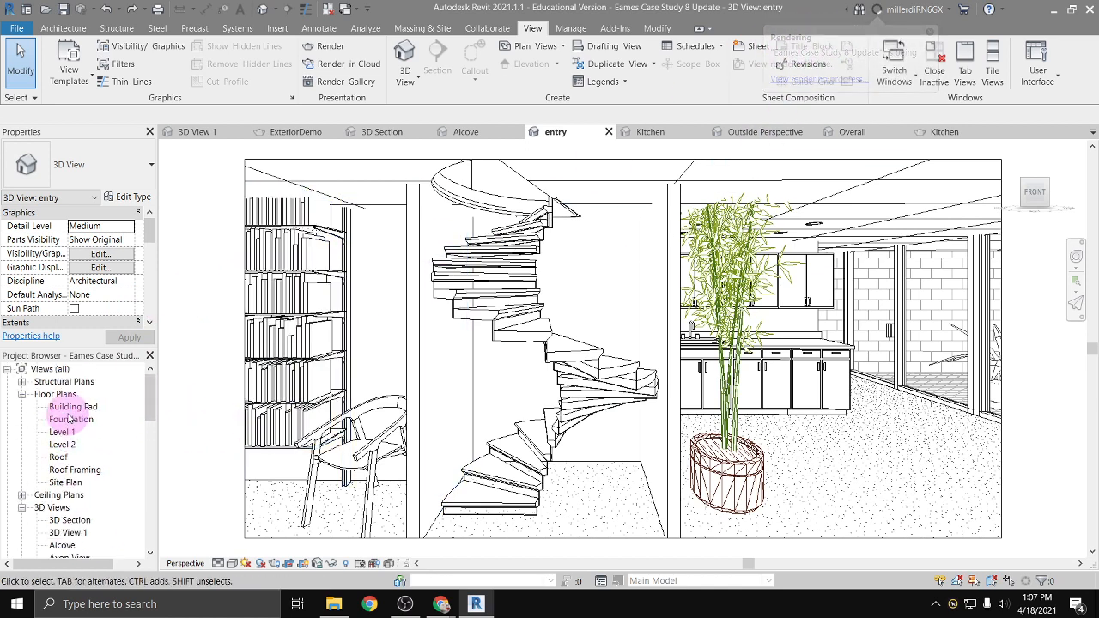
double_click(71, 419)
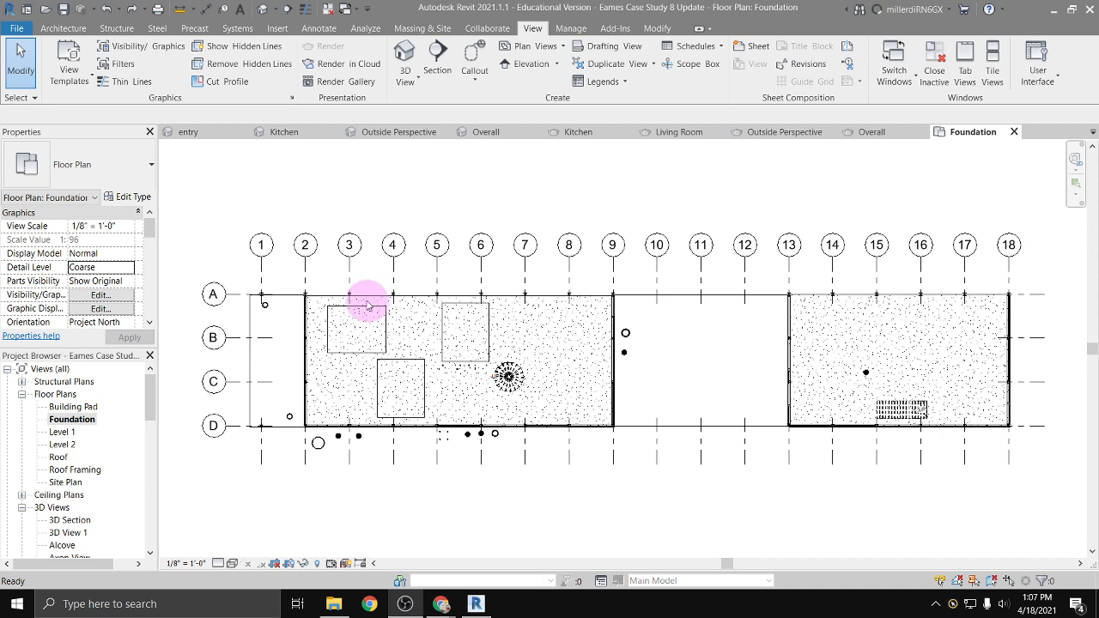
double_click(62, 444)
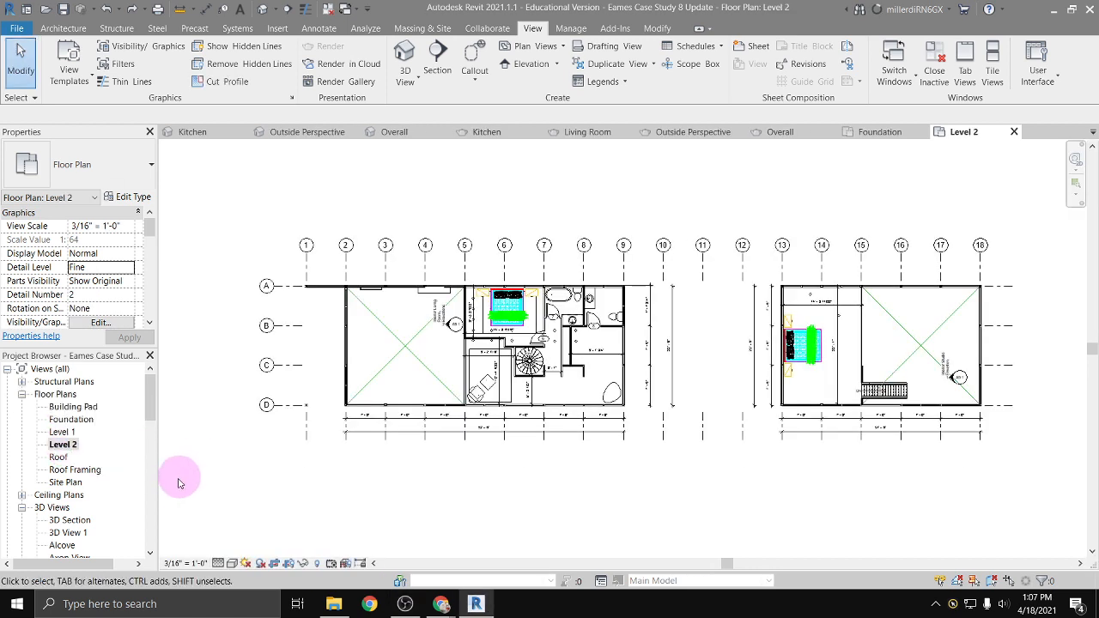
scroll(52, 515, "down", 2)
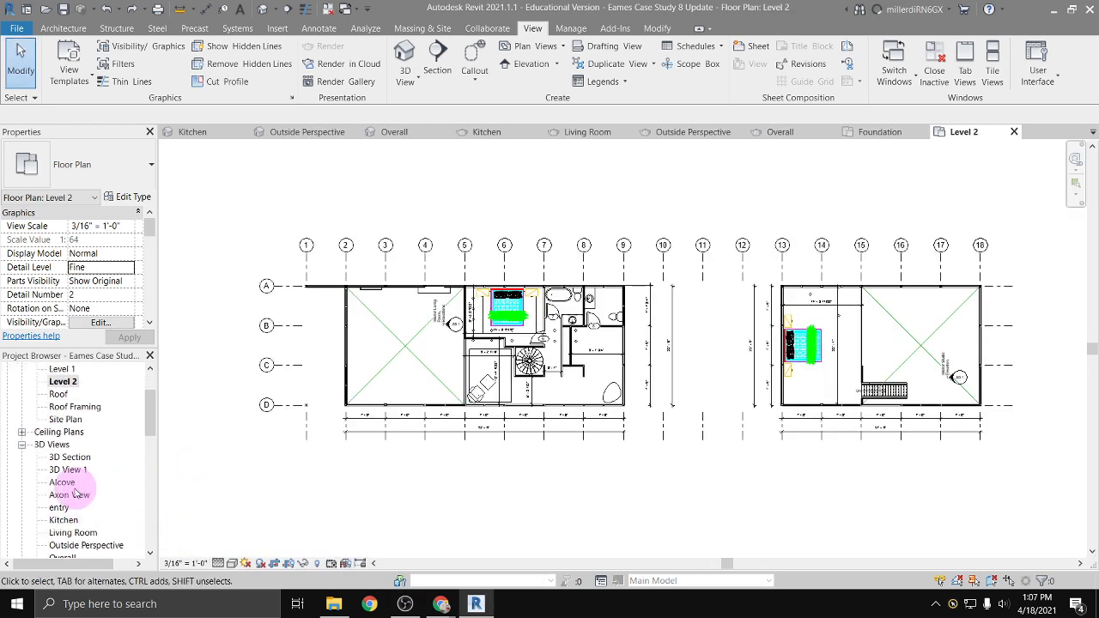
scroll(75, 489, "down", 1)
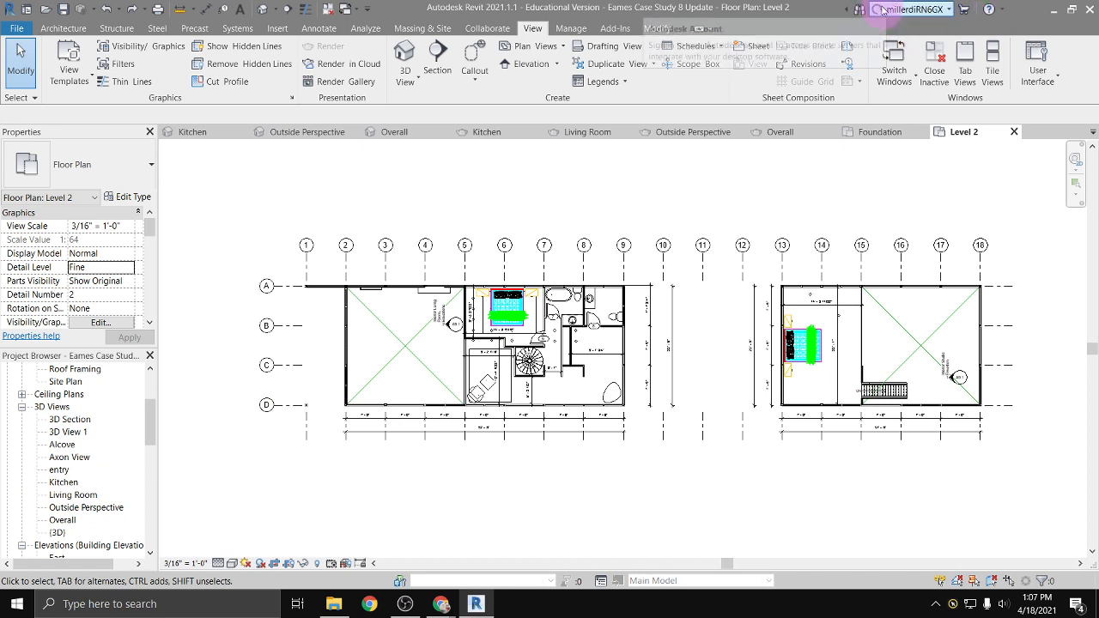
Open the online rendering gallery from the Autodesk account and switch to the web browser showing My Renderings
left_click(875, 12)
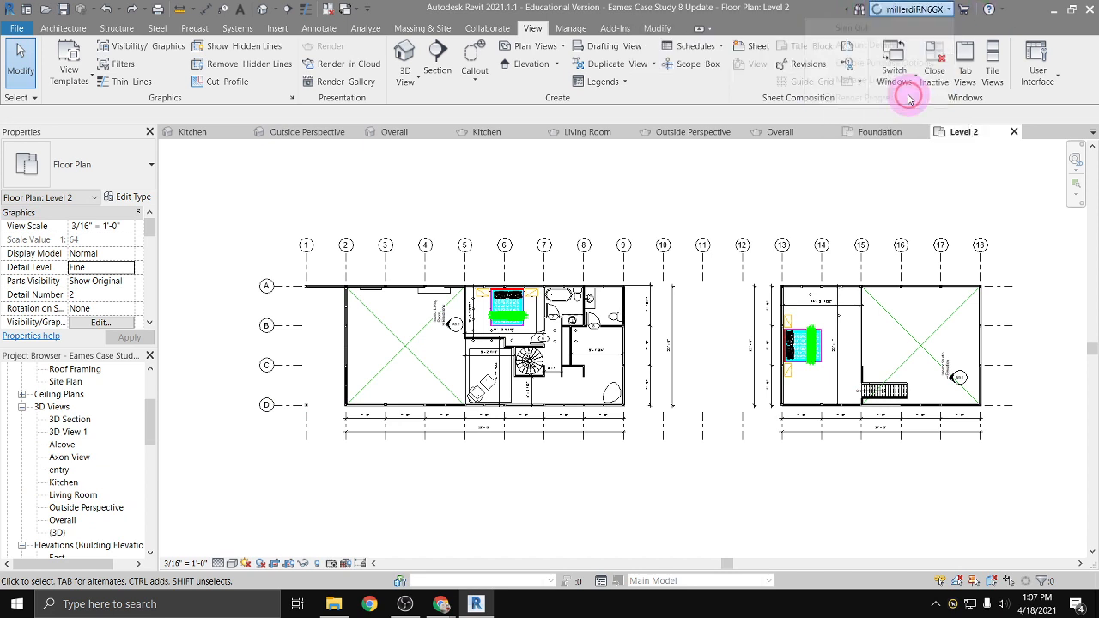
left_click(729, 286)
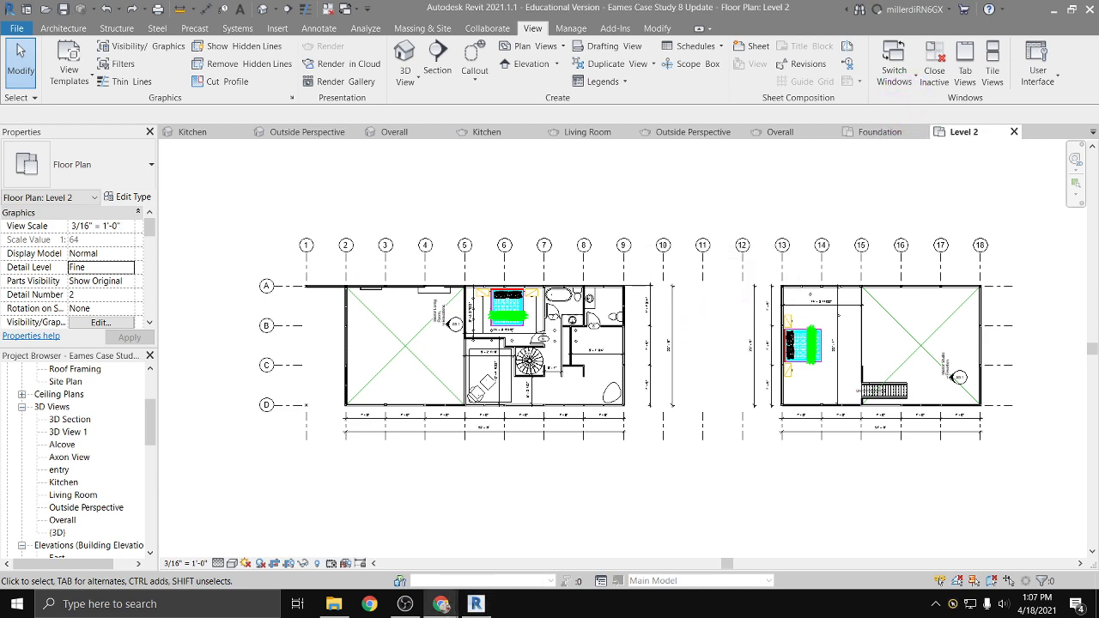
left_click_drag(261, 103, 400, 4)
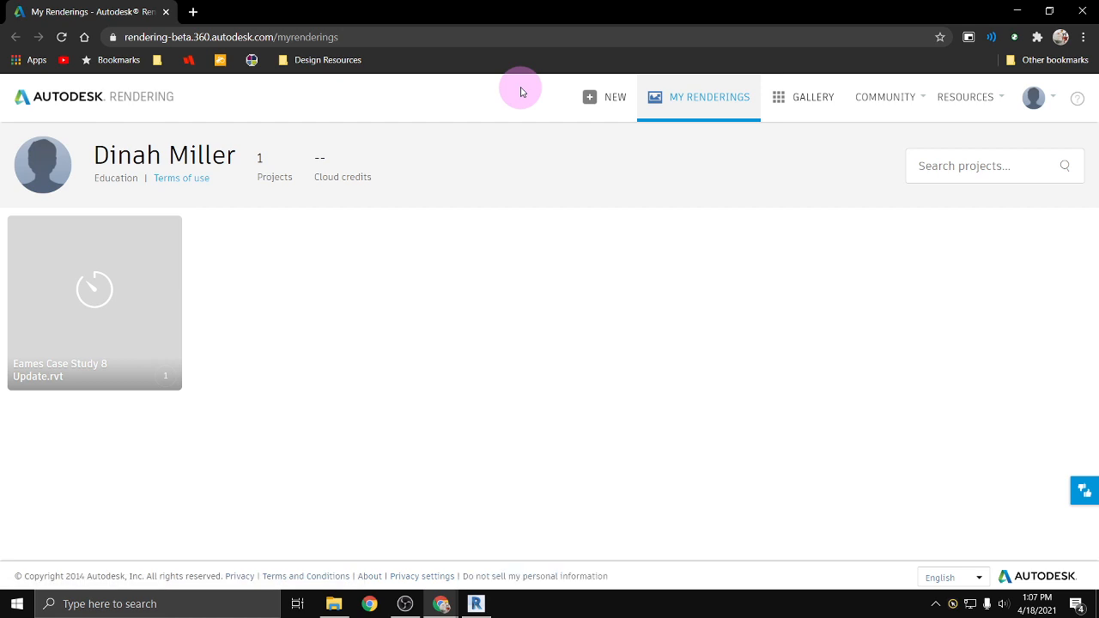
Open the TEC5440 P2 rendering project and look around the living space in its first stereo panorama
mouse_move(20, 311)
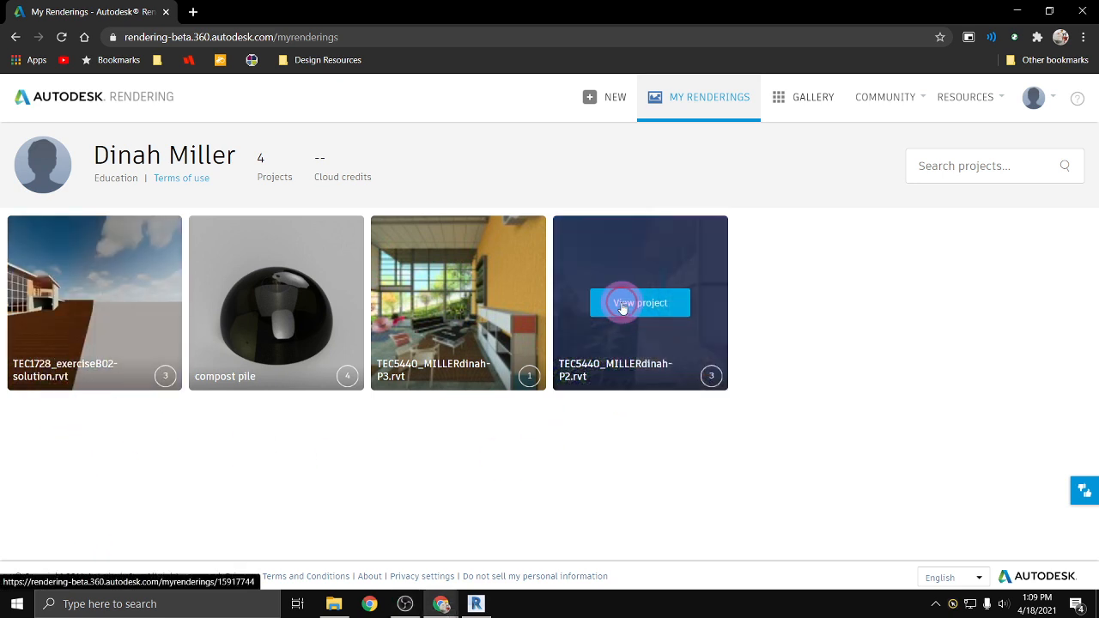
left_click(639, 302)
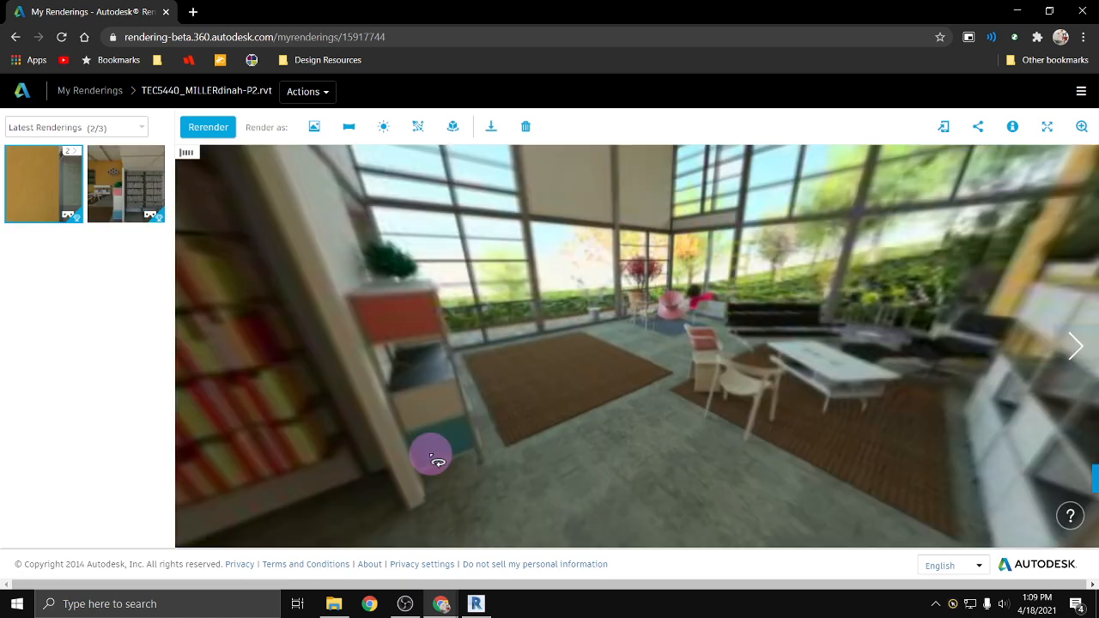
left_click_drag(433, 461, 12, 212)
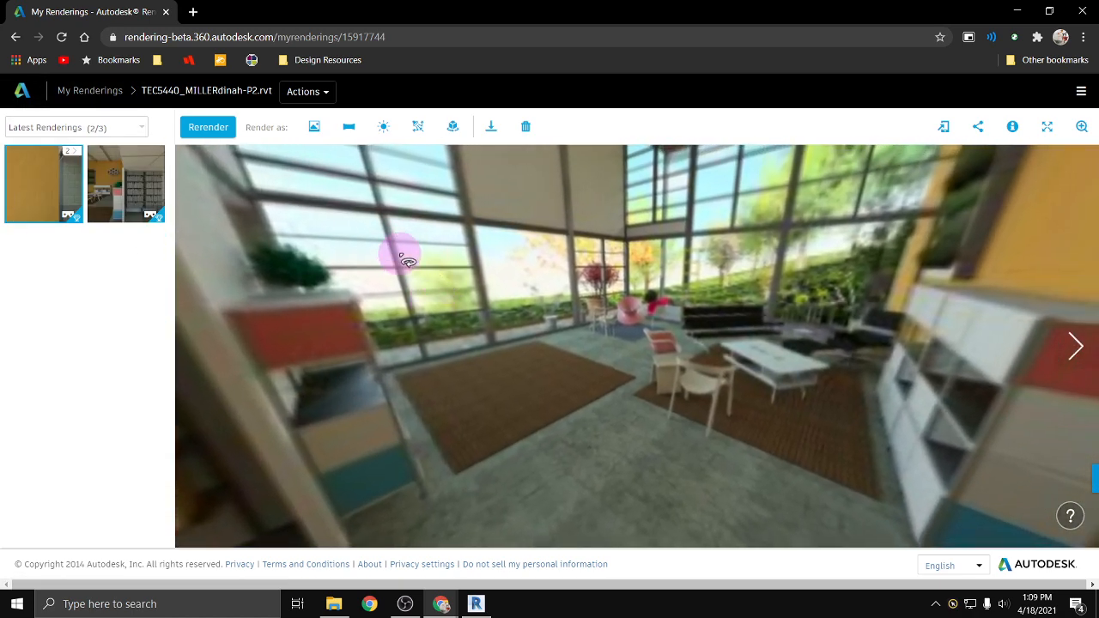
left_click_drag(408, 241, 457, 265)
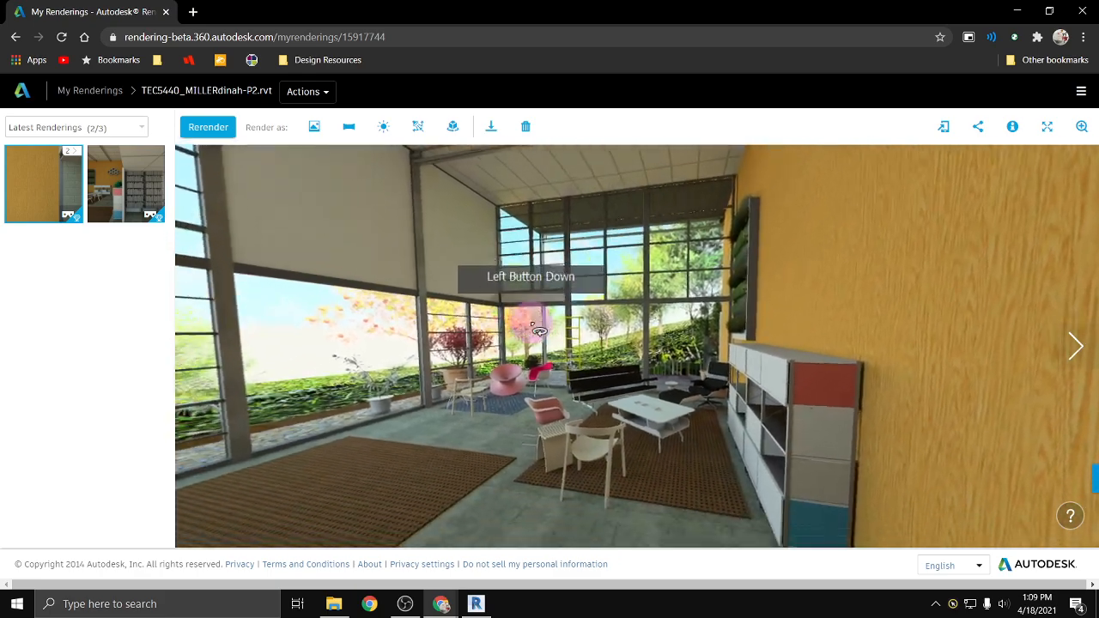
left_click_drag(539, 330, 510, 358)
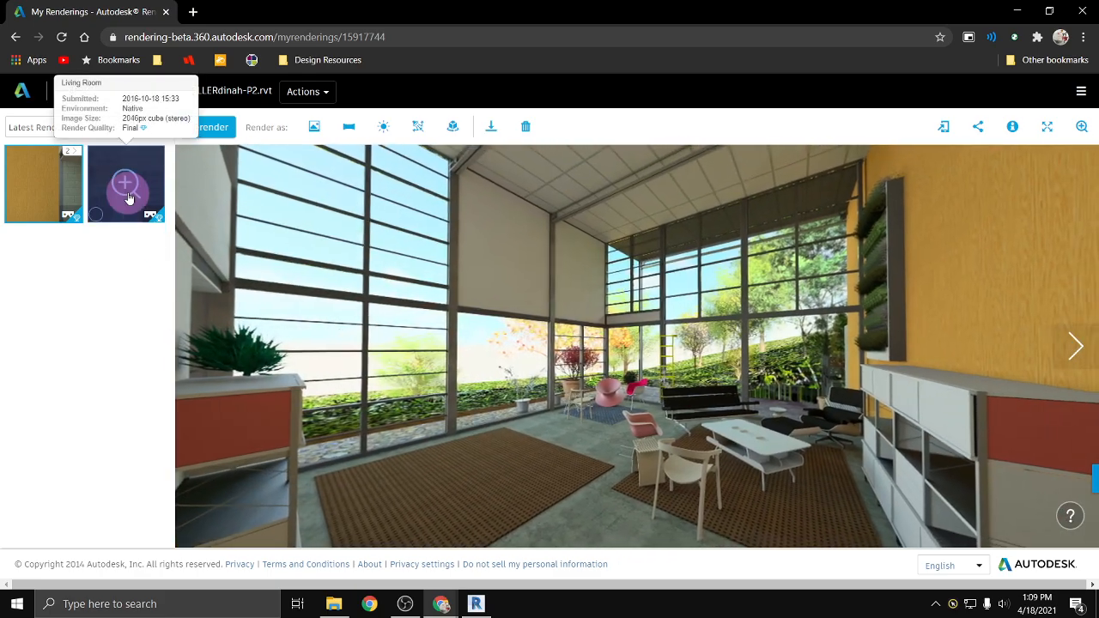
Open the project's Living Room stereo panorama and look around the windows, bookshelves, staircase and seating area
left_click(129, 213)
left_click(490, 350)
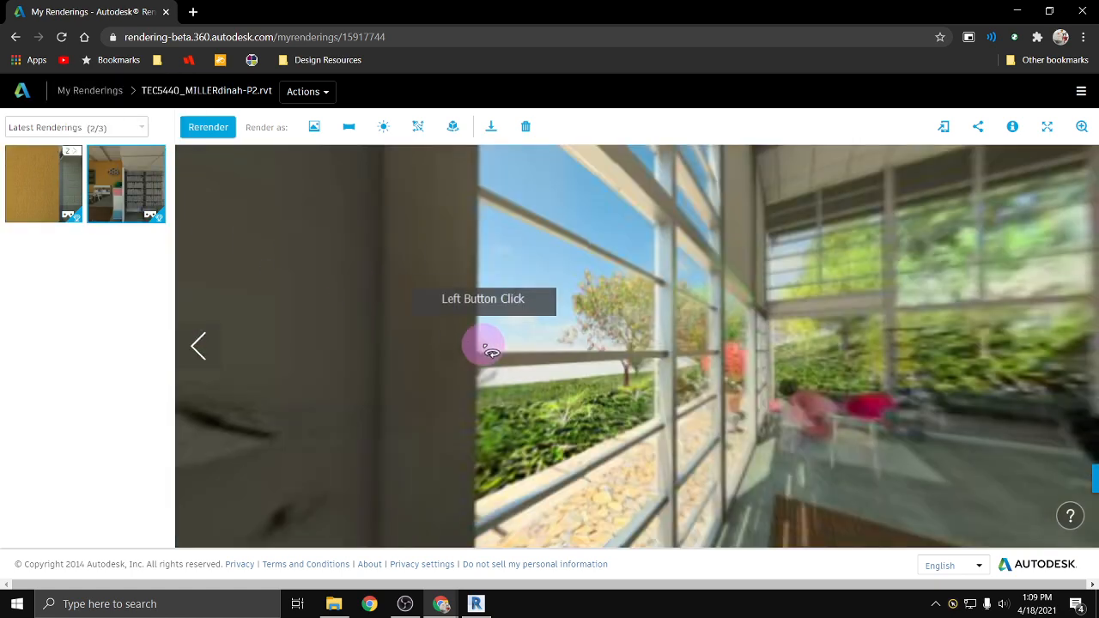
left_click_drag(721, 365, 230, 321)
left_click_drag(580, 357, 403, 336)
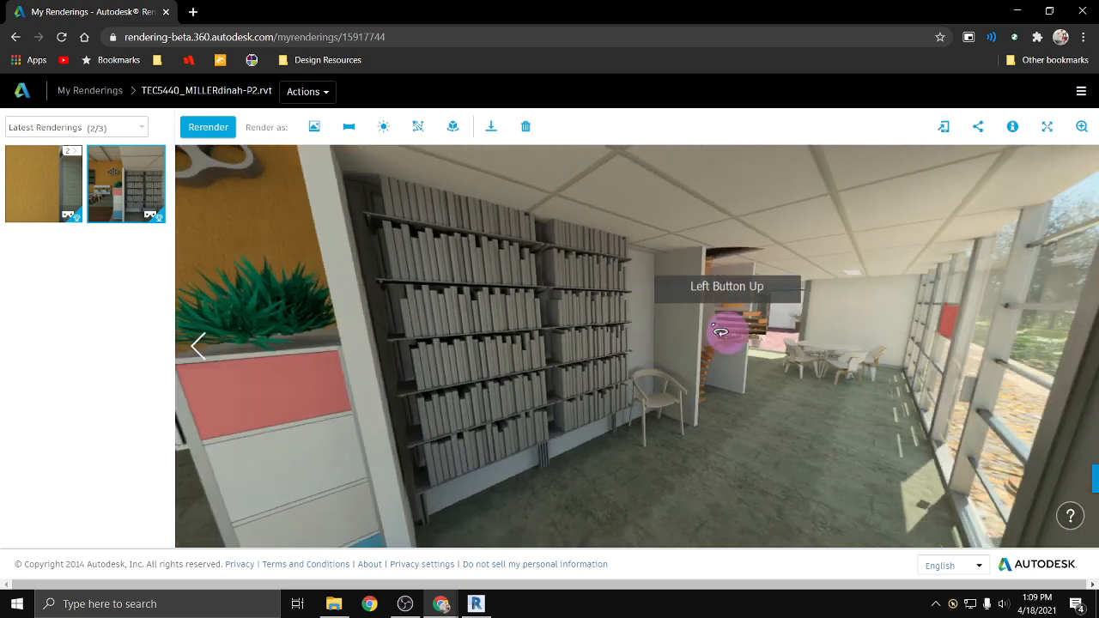
left_click_drag(728, 331, 396, 323)
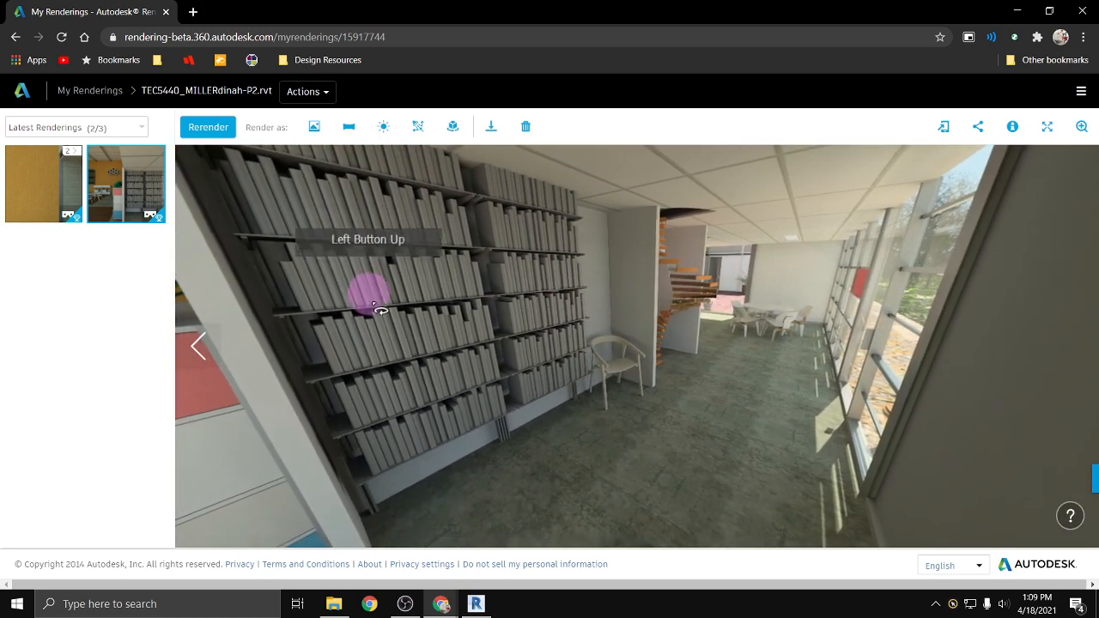
left_click_drag(519, 393, 606, 393)
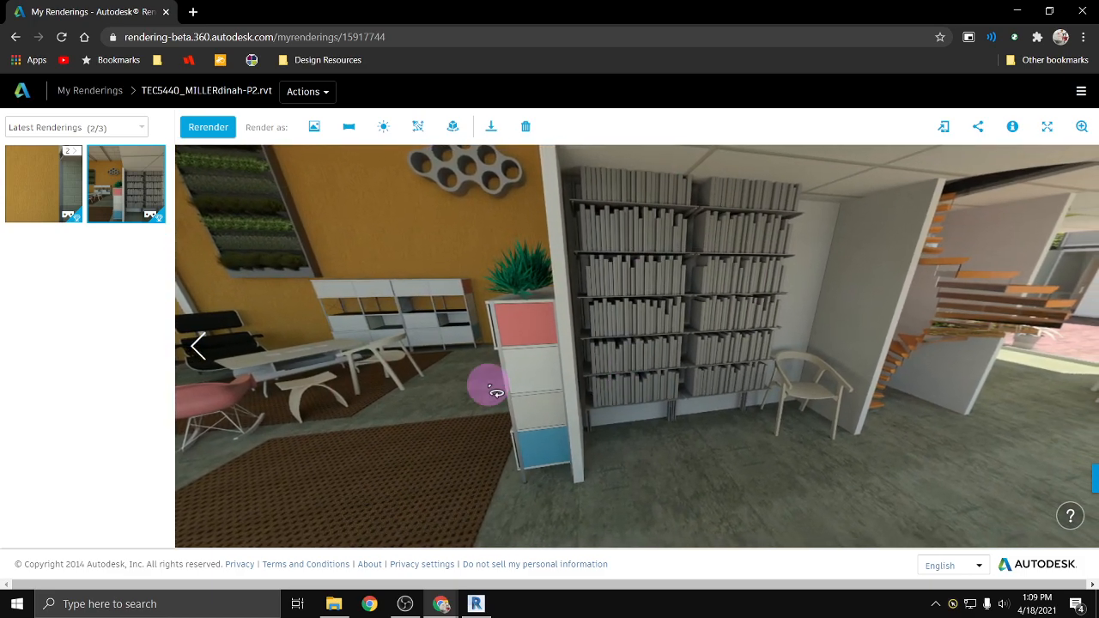
left_click_drag(696, 360, 635, 375)
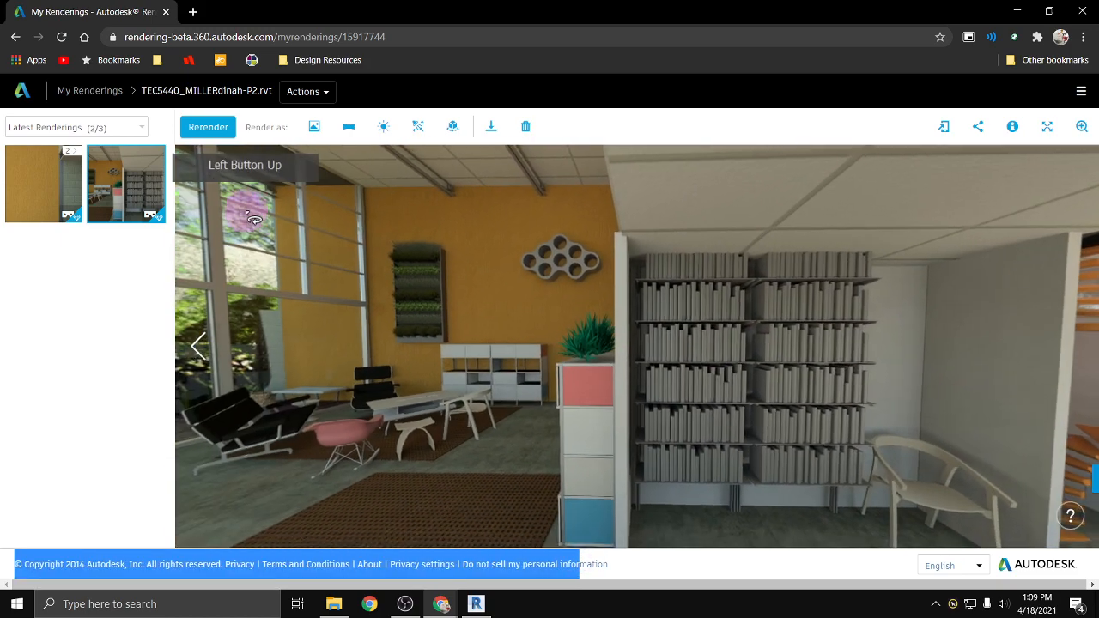
Return to My Renderings, open the compost pile project and view its different still renderings
left_click(99, 99)
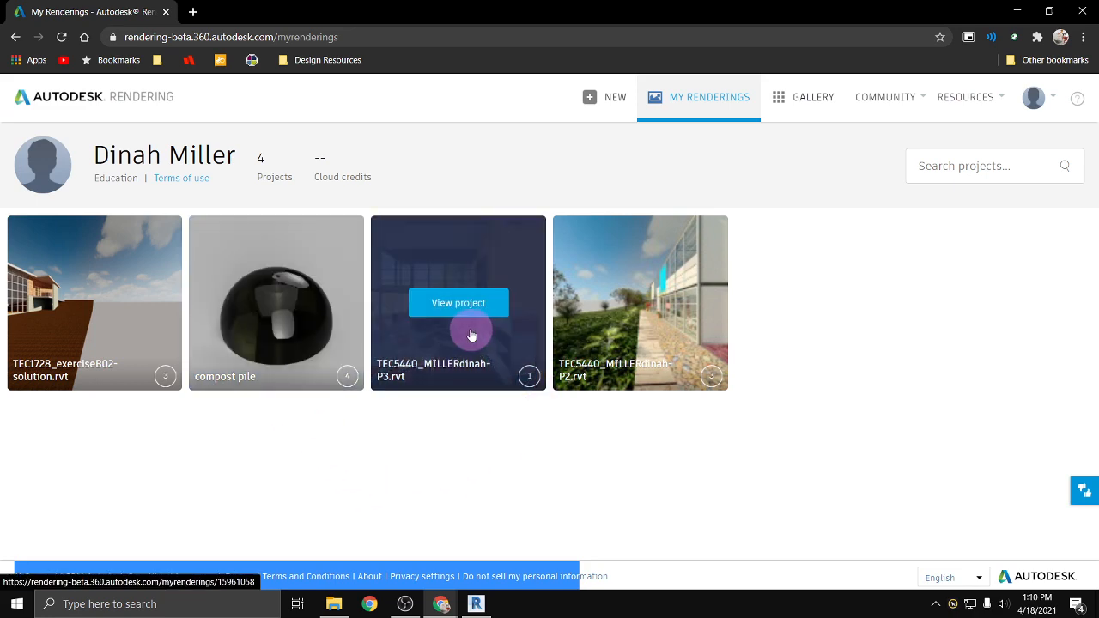
mouse_move(71, 326)
left_click(275, 304)
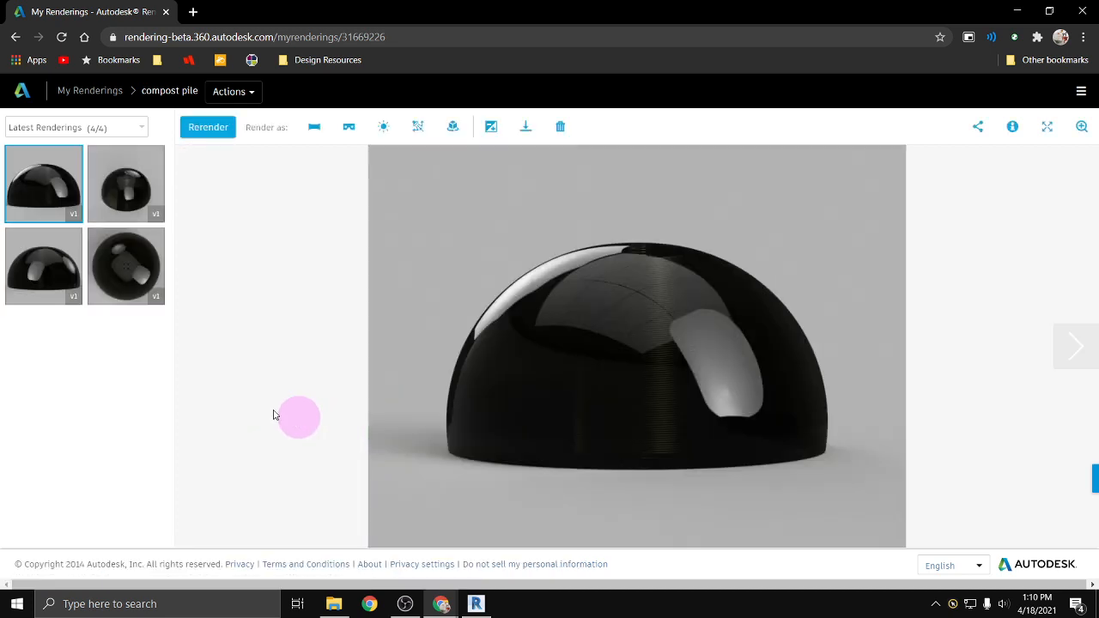
mouse_move(73, 292)
left_click(49, 279)
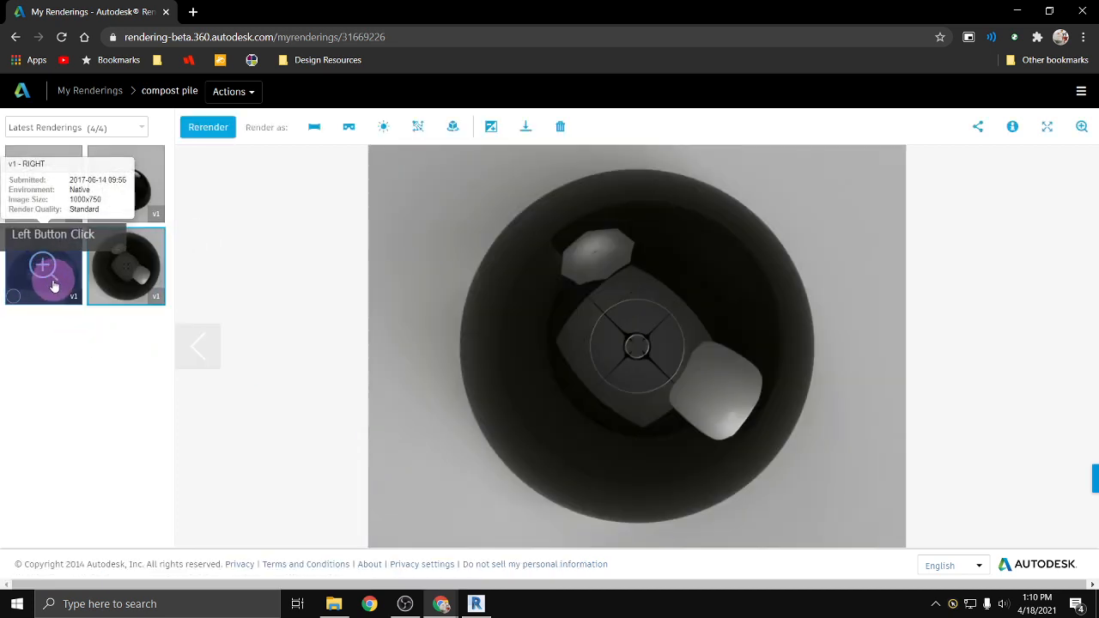
left_click(44, 283)
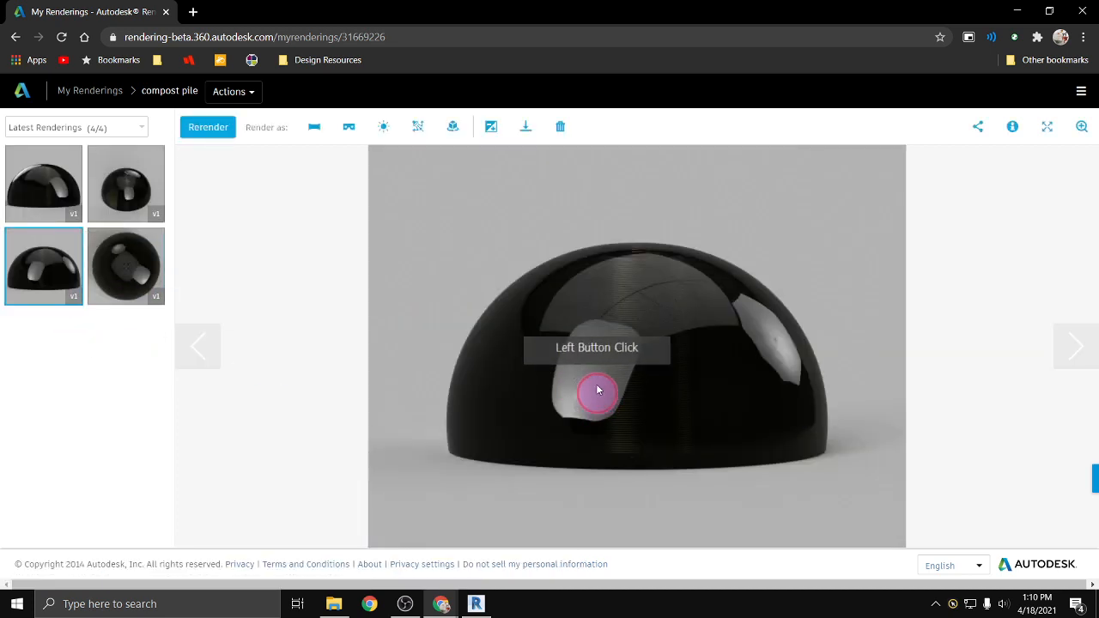
left_click_drag(589, 336, 638, 337)
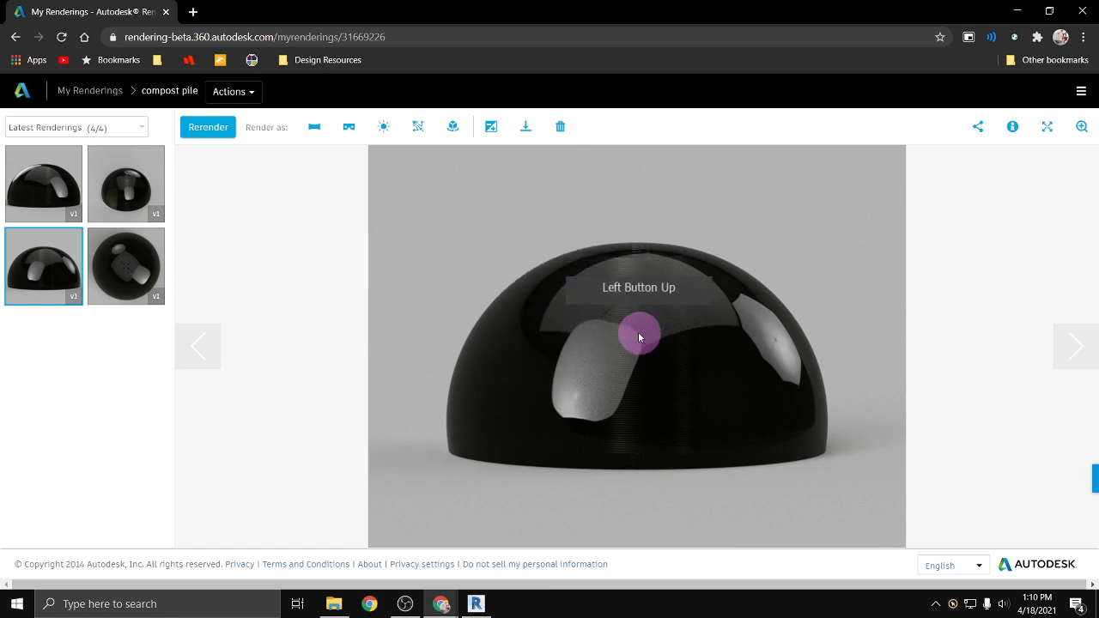
left_click(105, 191)
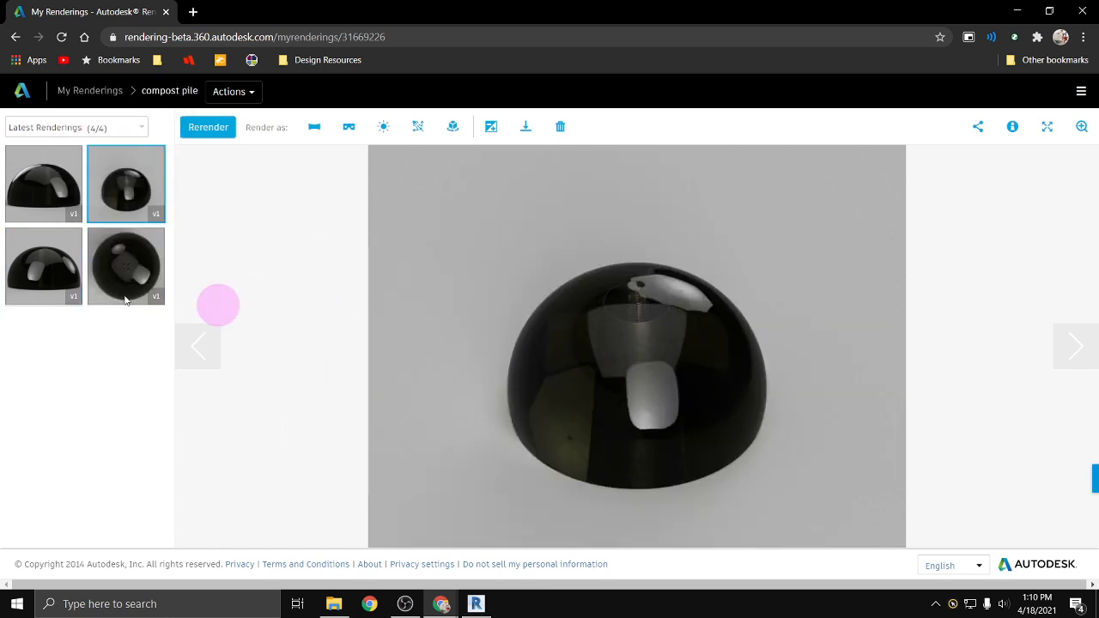
left_click(14, 214)
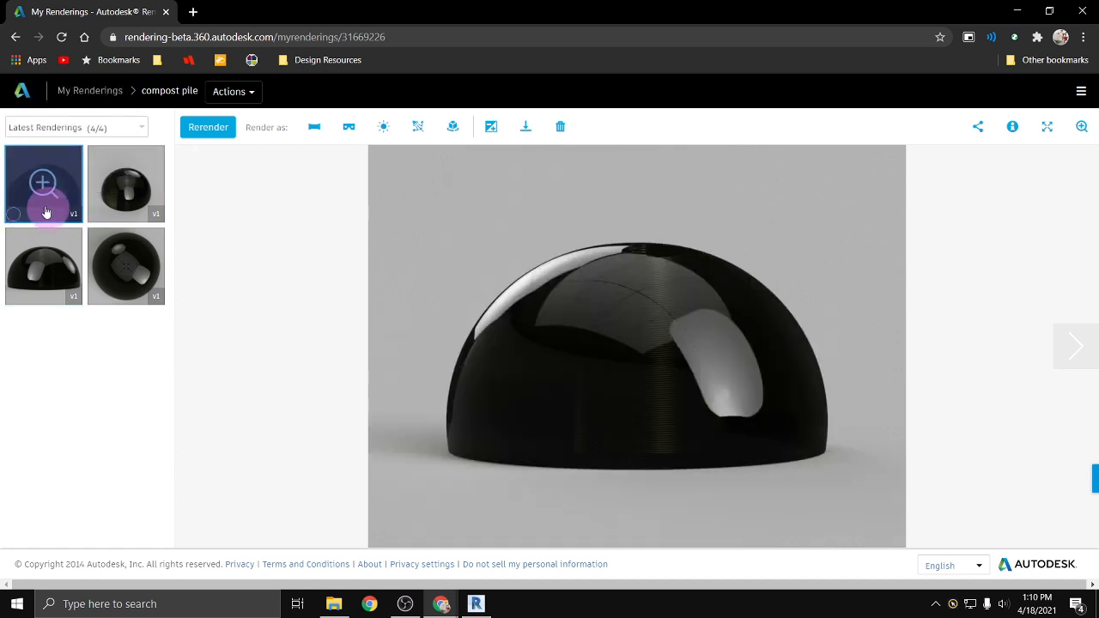
Return to My Renderings, open the TEC1728_exerciseB02-solution.rvt project and display its second stereo panorama
left_click(101, 93)
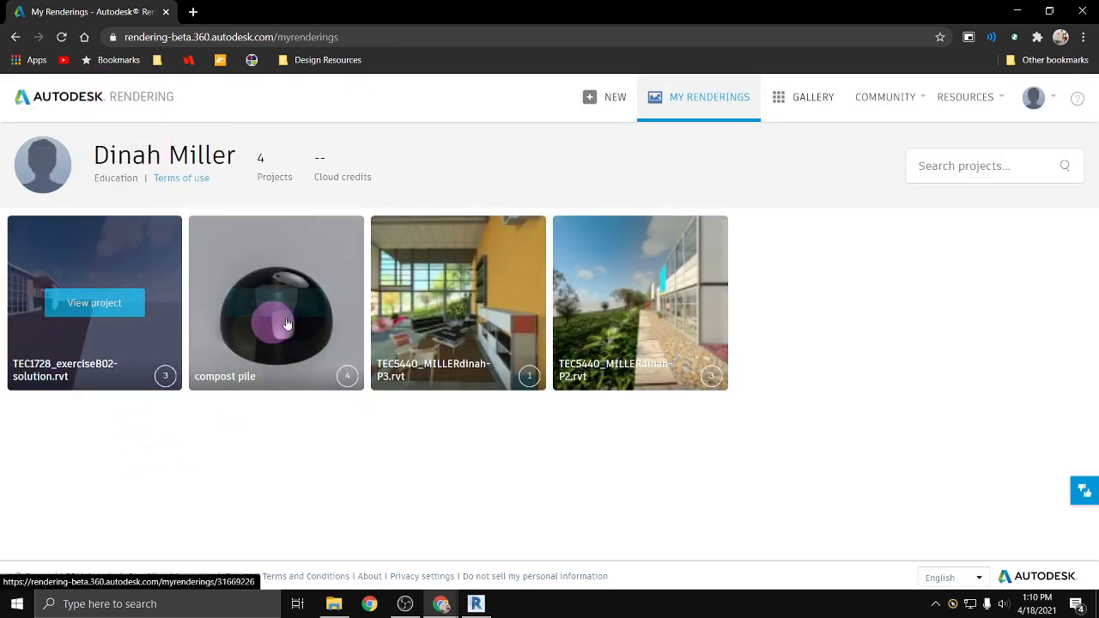
left_click(329, 339)
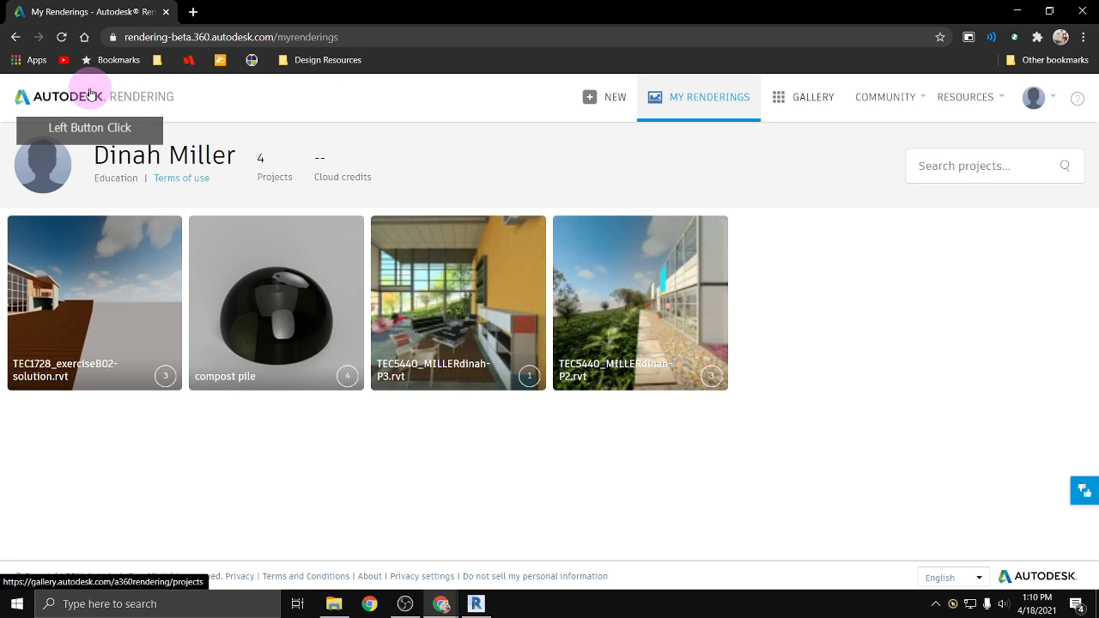
mouse_move(98, 314)
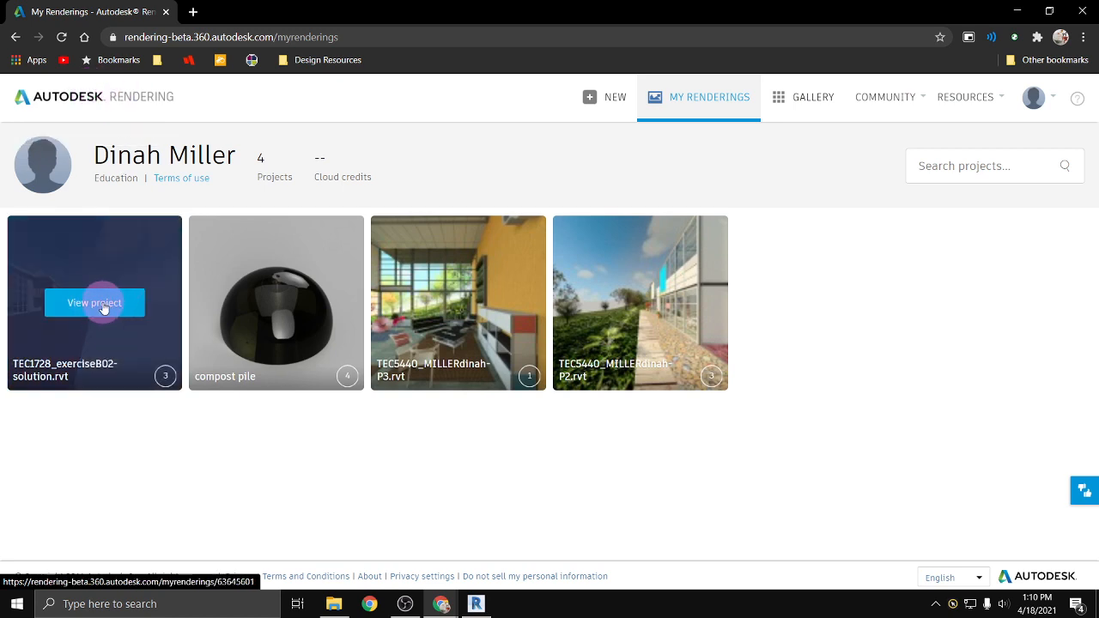
left_click(101, 304)
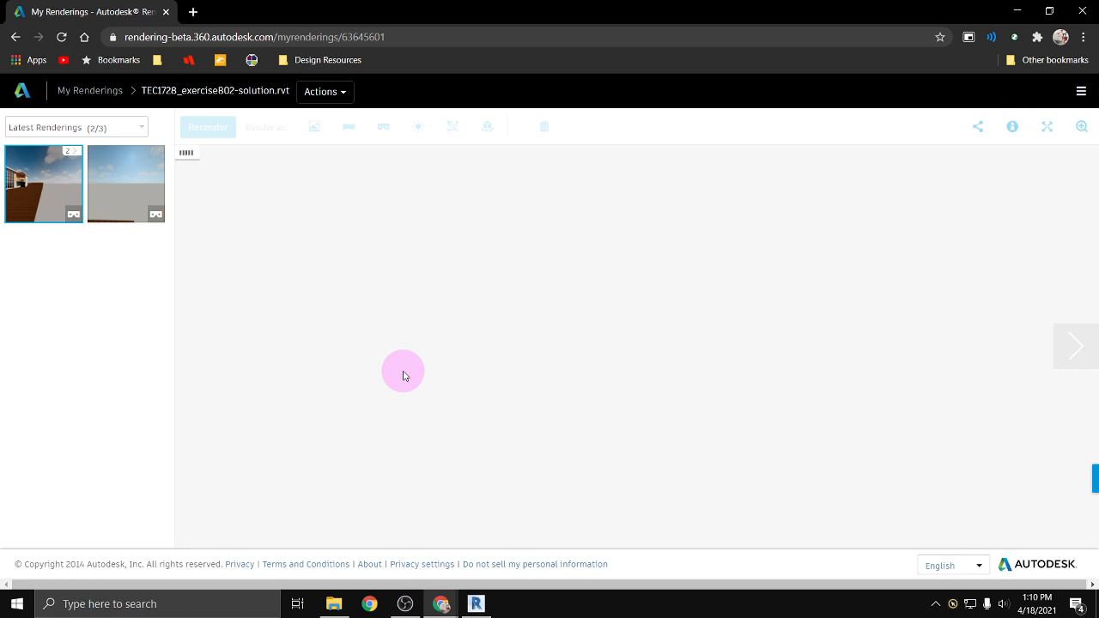
left_click(128, 185)
left_click(382, 314)
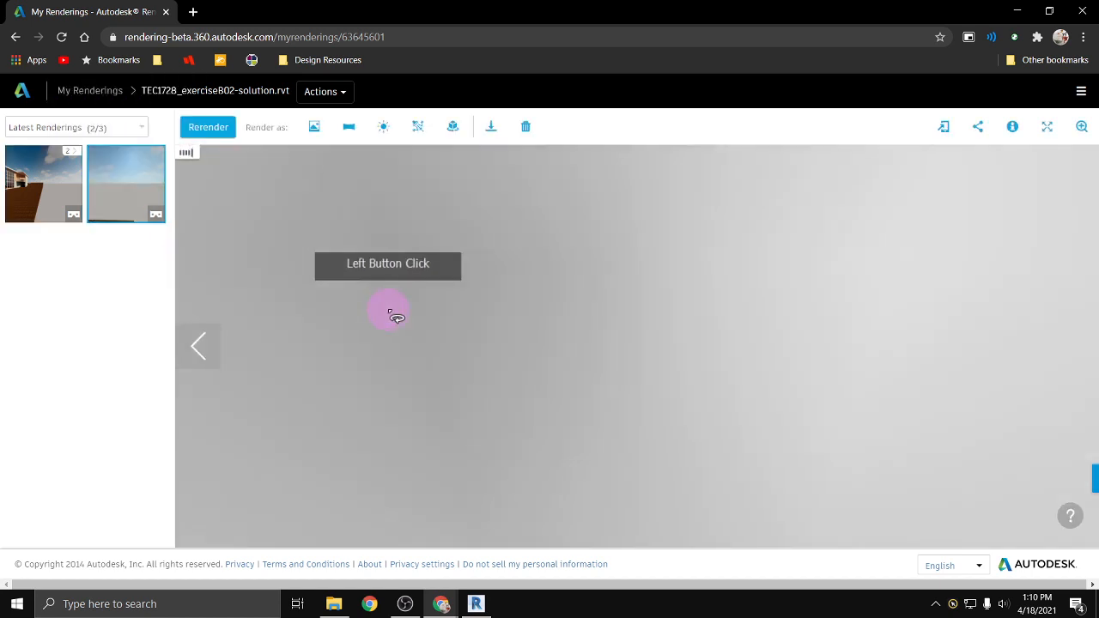
Look around the second stereo panorama, then open the VIEW LOOKING SW renderings and look around the house exterior in the first panorama
left_click_drag(378, 317, 1040, 422)
left_click_drag(472, 386, 446, 320)
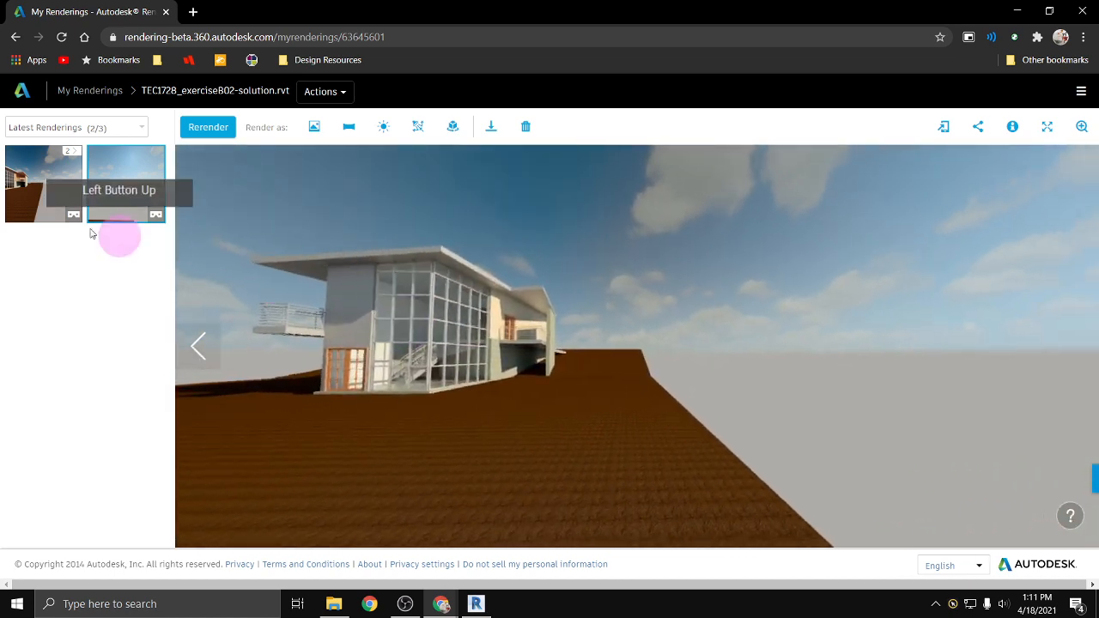
left_click(69, 167)
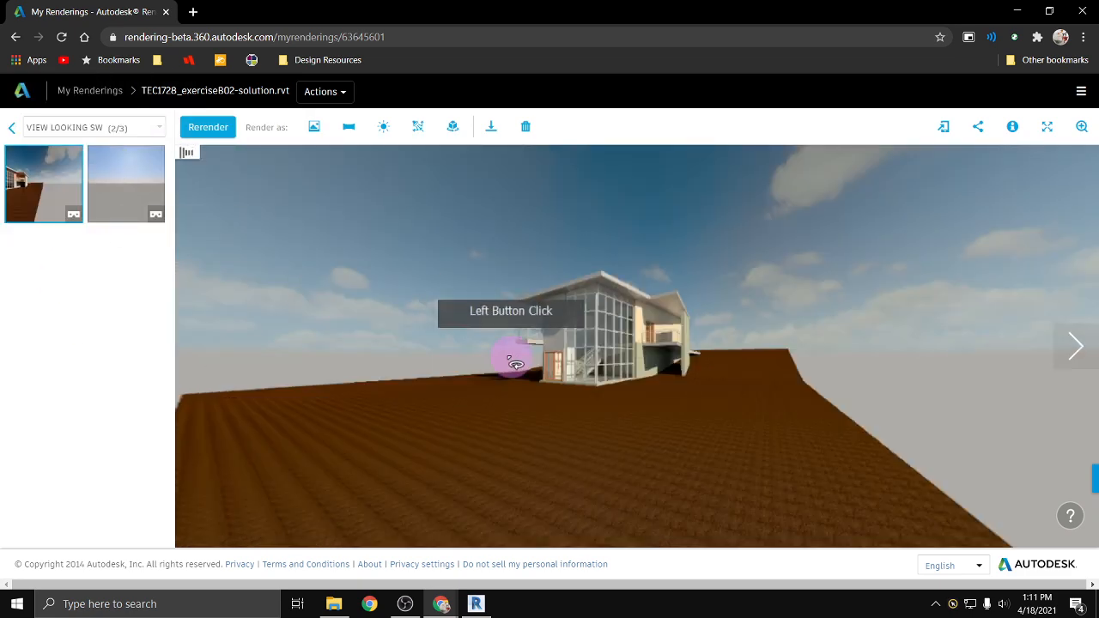
left_click_drag(510, 356, 350, 369)
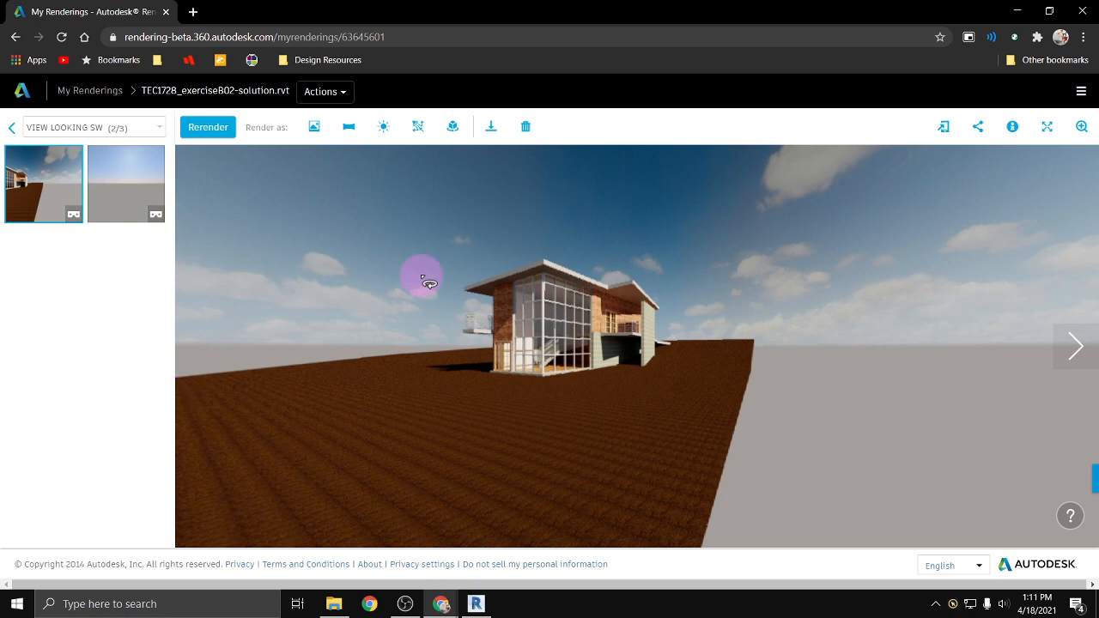
left_click_drag(508, 320, 523, 301)
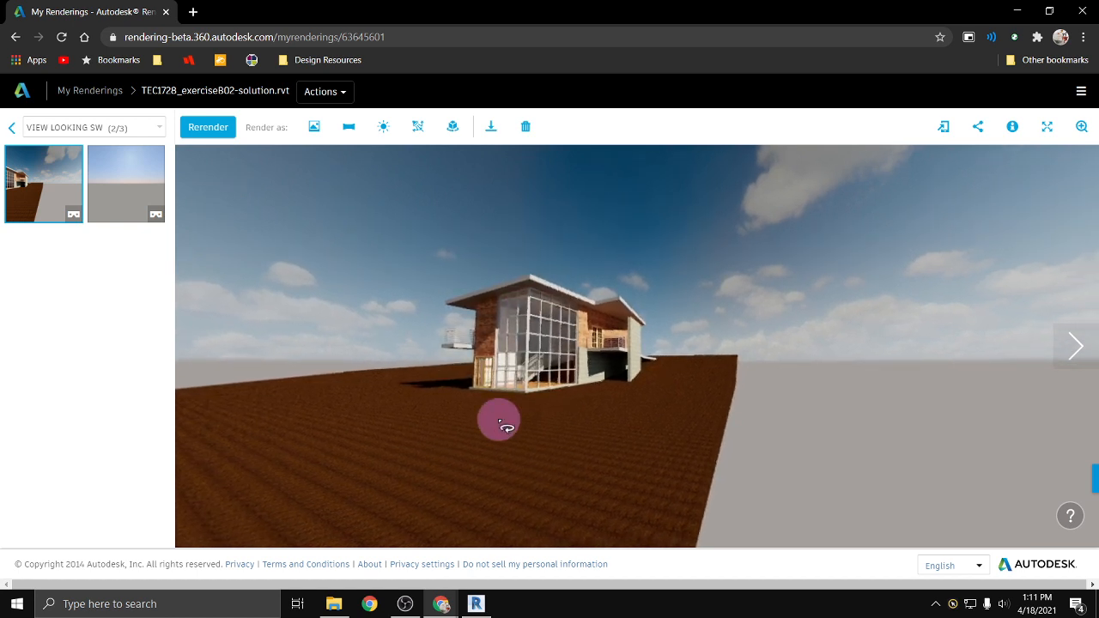
Leave the VIEW LOOKING SW renderings, return to My Renderings and sign out of the rendering account
left_click(13, 129)
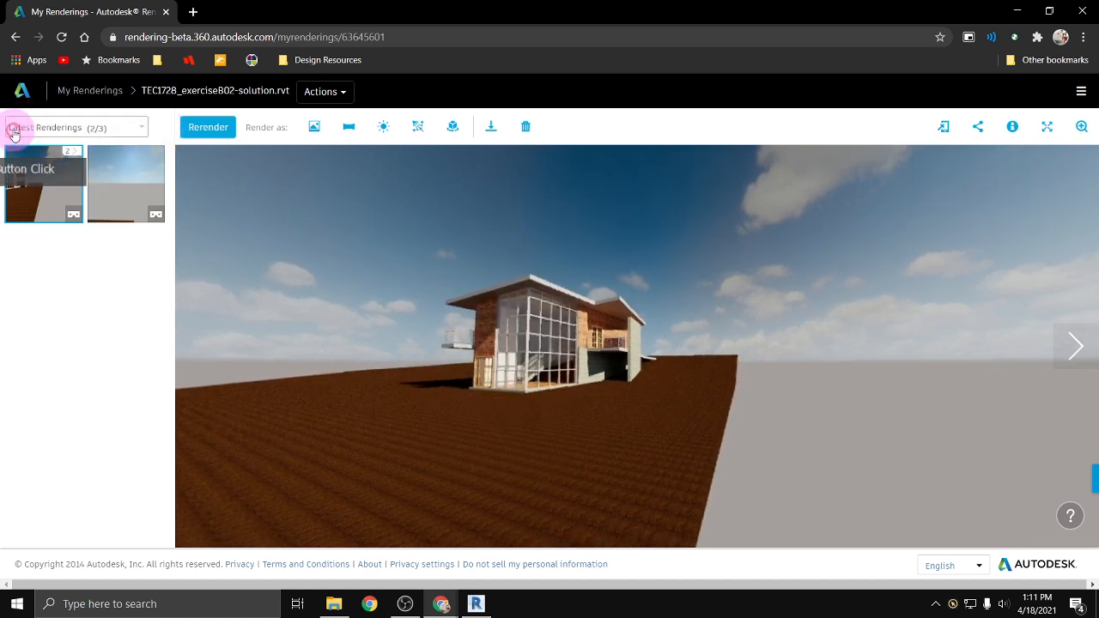
left_click(73, 90)
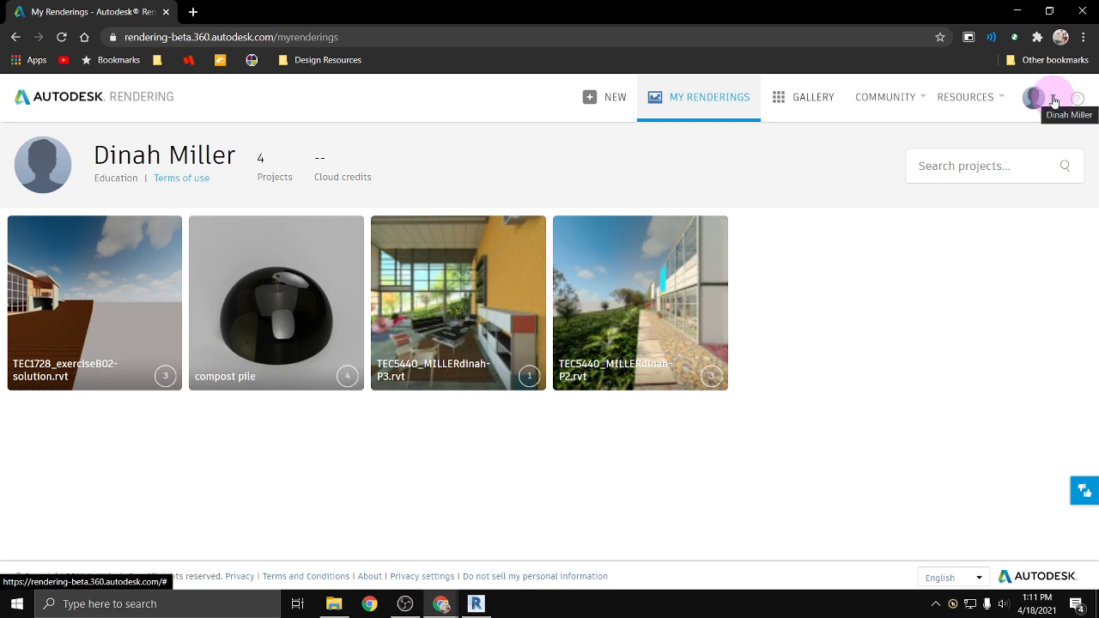
mouse_move(436, 318)
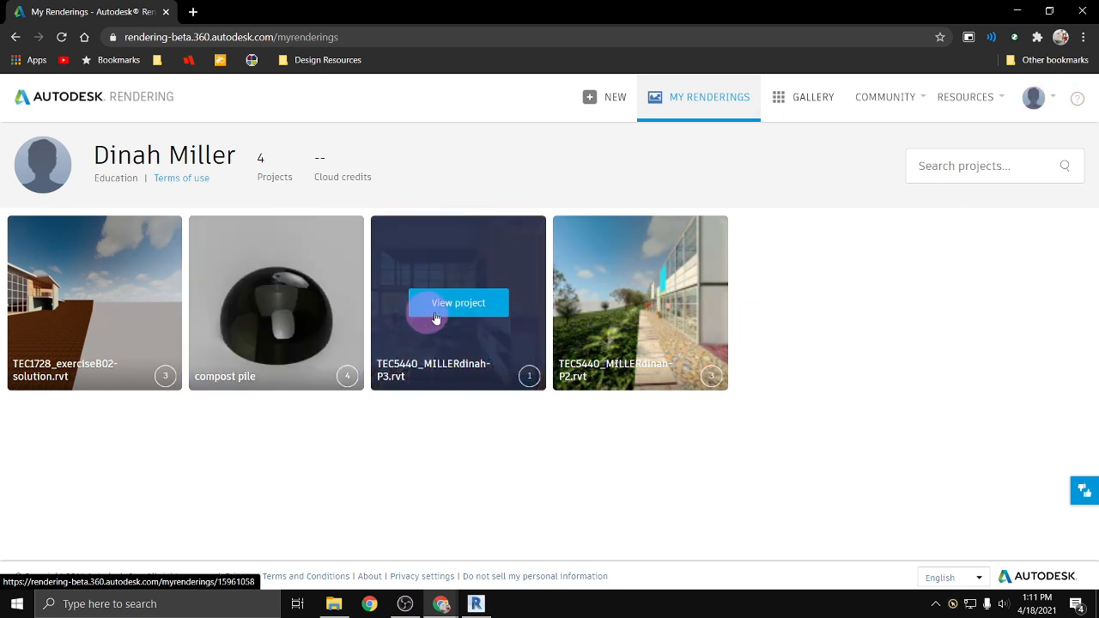
left_click(1049, 98)
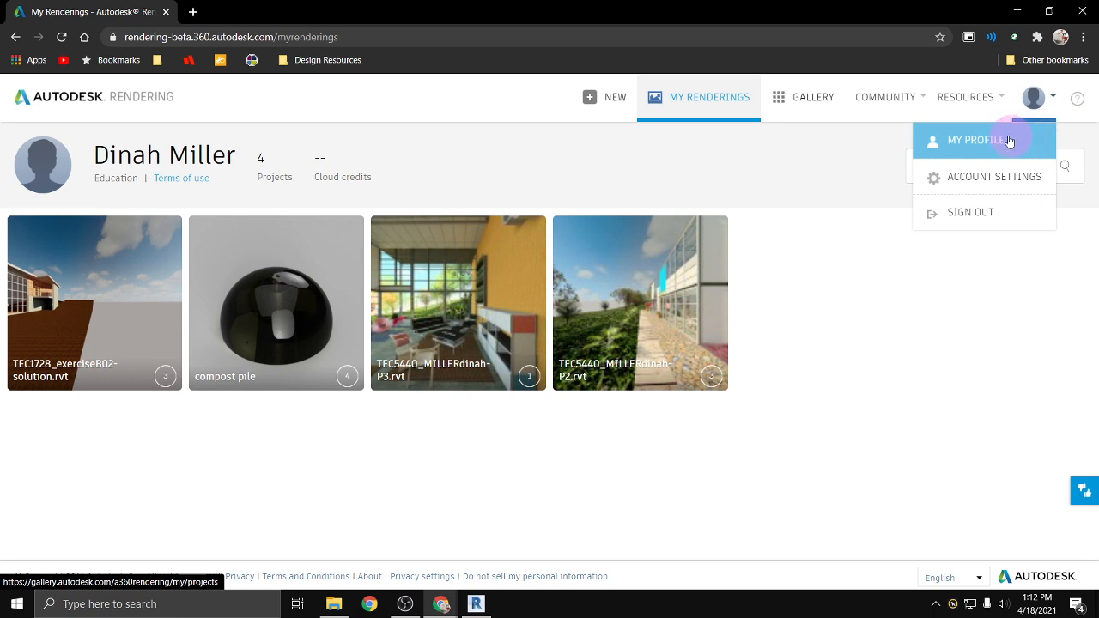
left_click(985, 214)
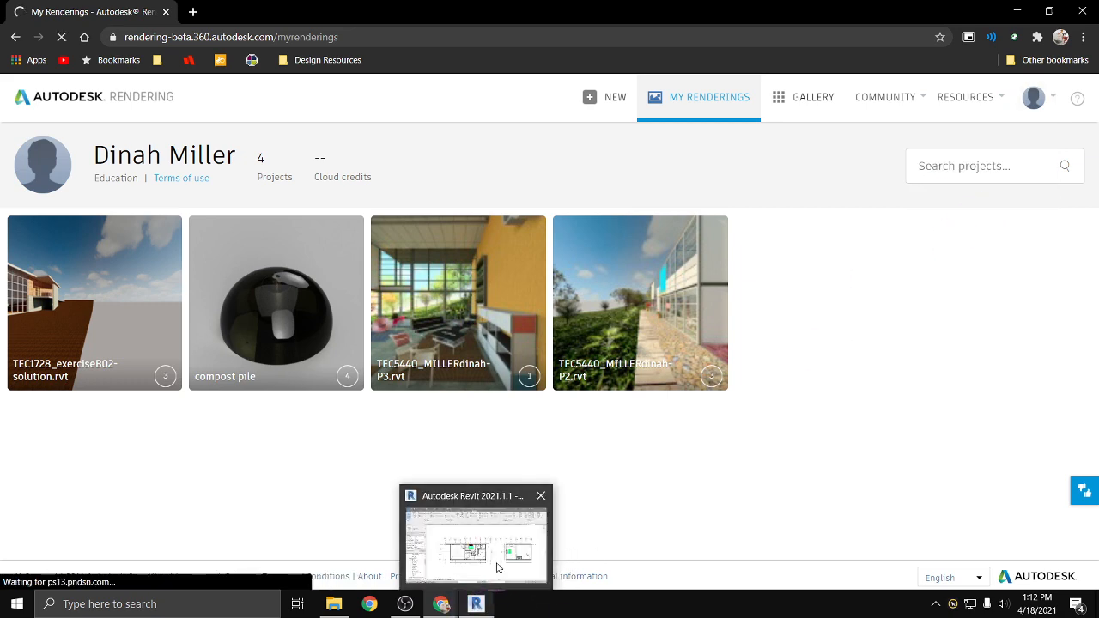
Switch to Revit and review the Render in Cloud settings without submitting a rendering
left_click(504, 552)
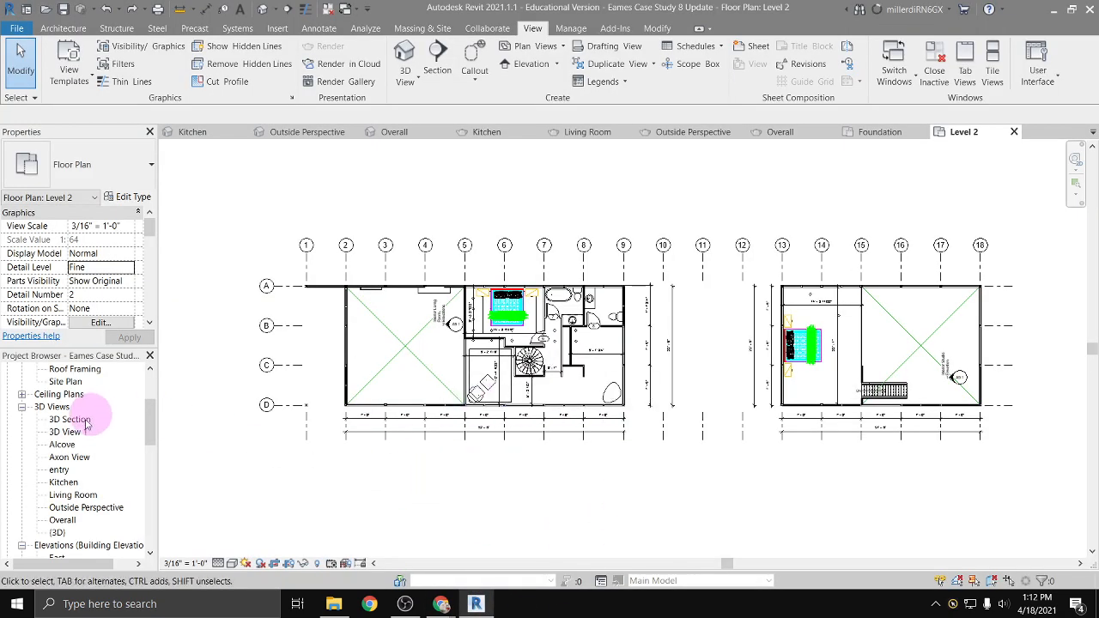
scroll(78, 430, "up", 3)
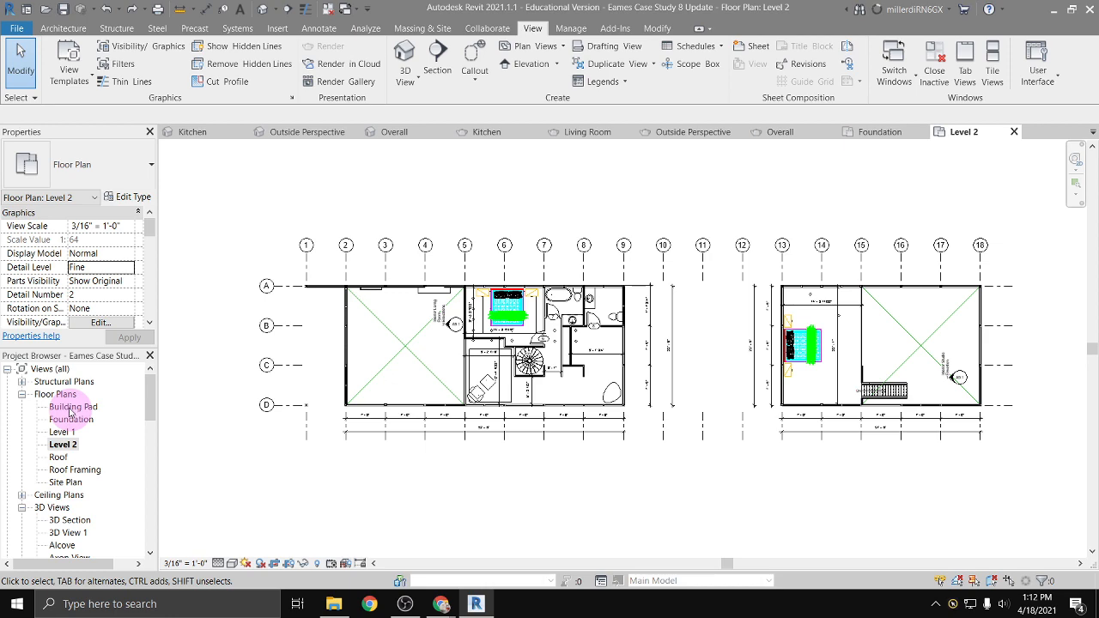
left_click(348, 64)
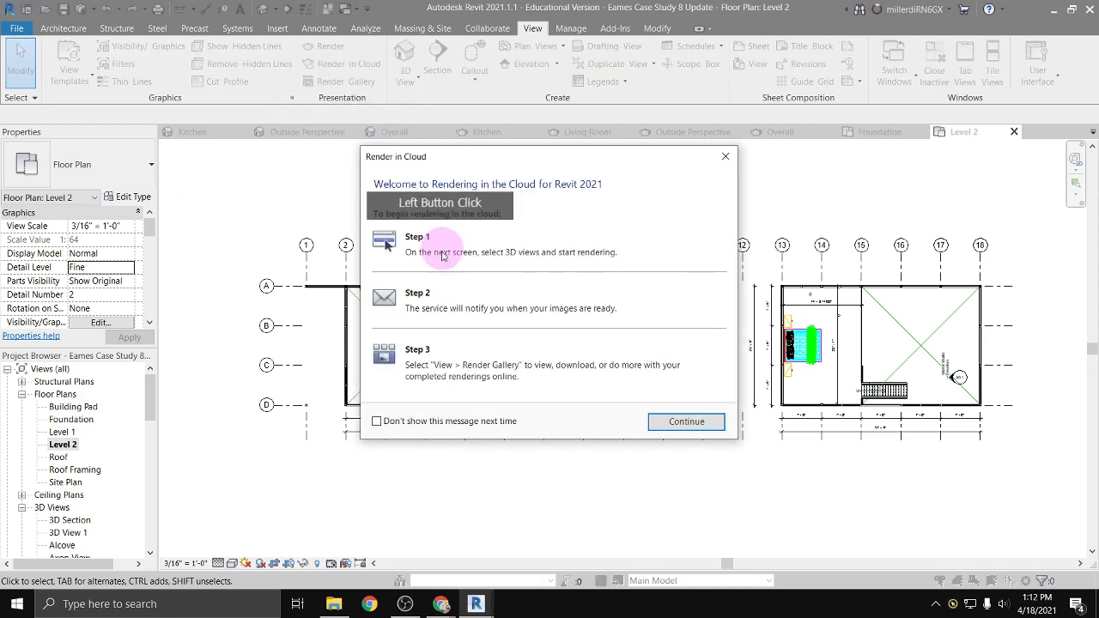
left_click(674, 421)
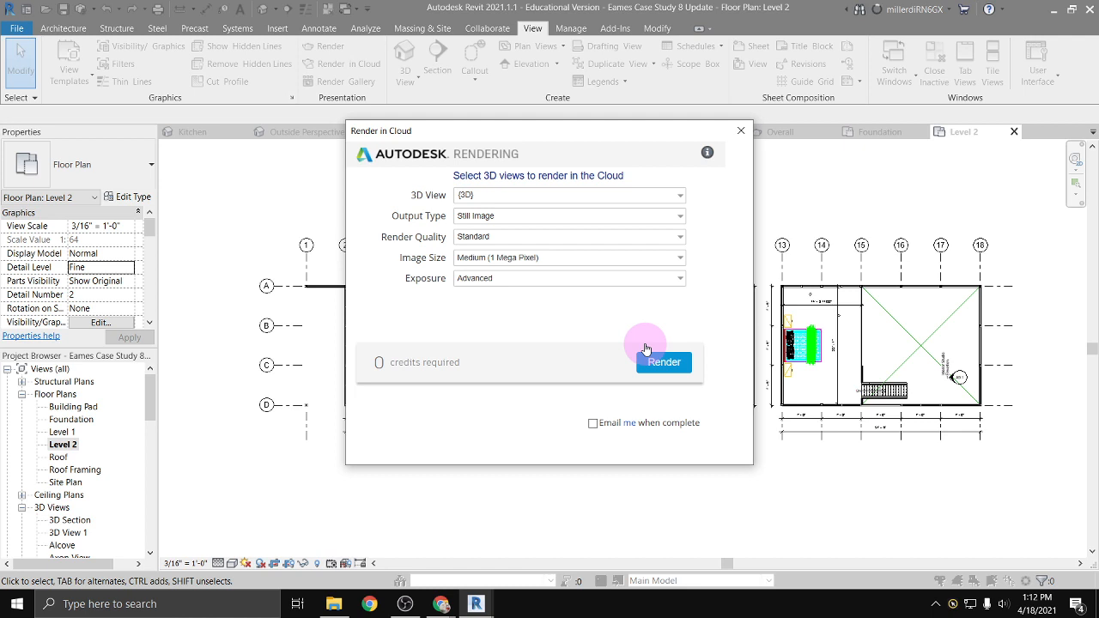
left_click(741, 131)
Open the Level 1 floor plan, then display the saved Living Room rendering
left_click(76, 444)
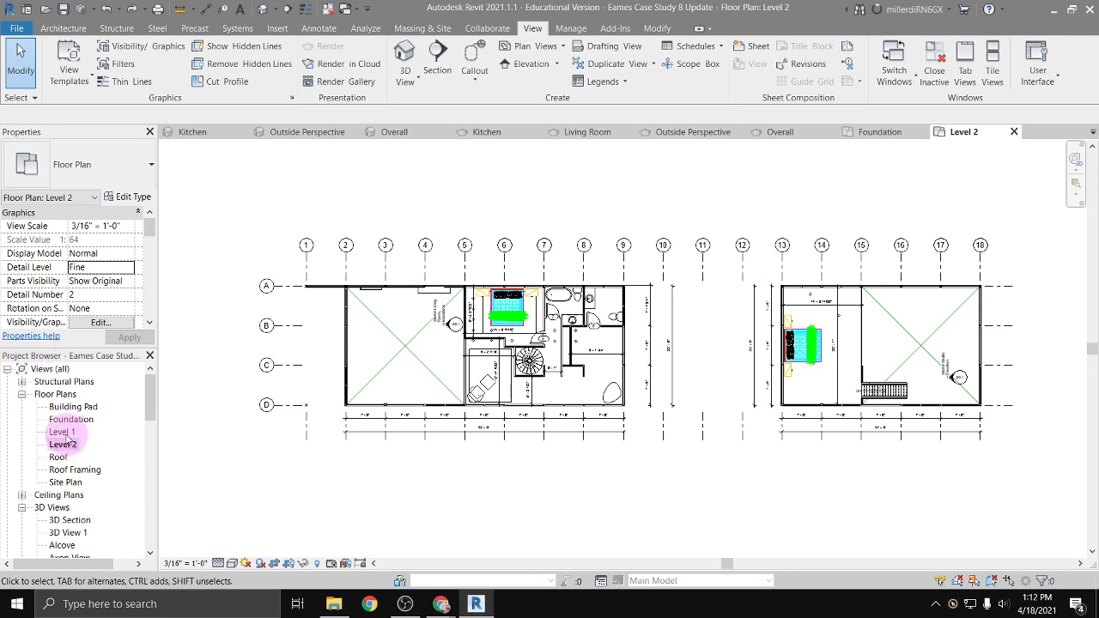
double_click(63, 431)
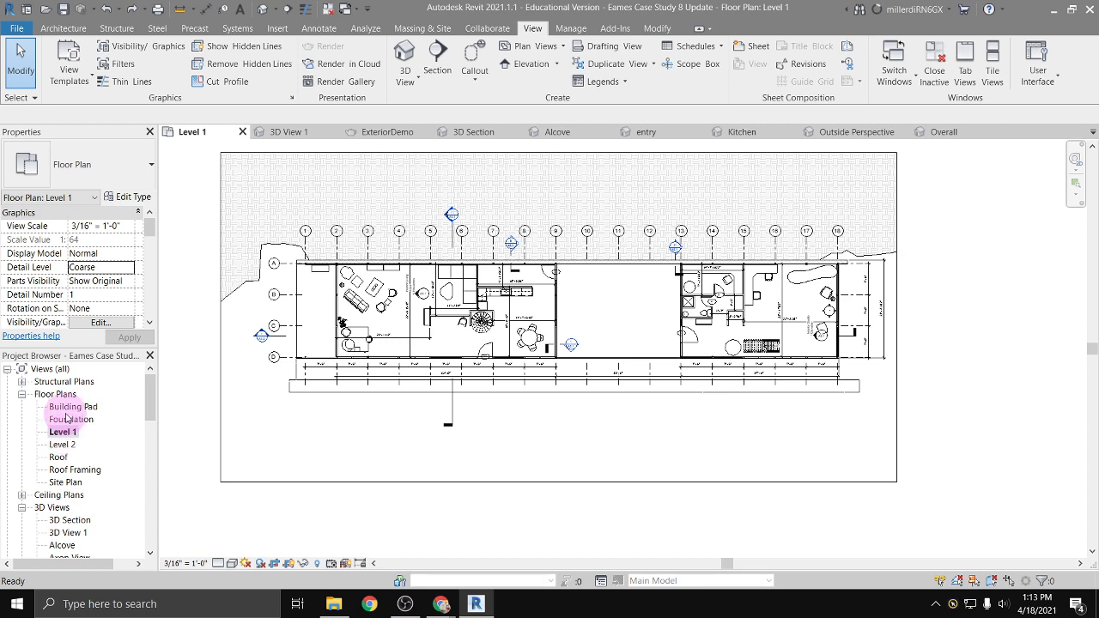
scroll(60, 463, "down", 6)
scroll(60, 515, "down", 6)
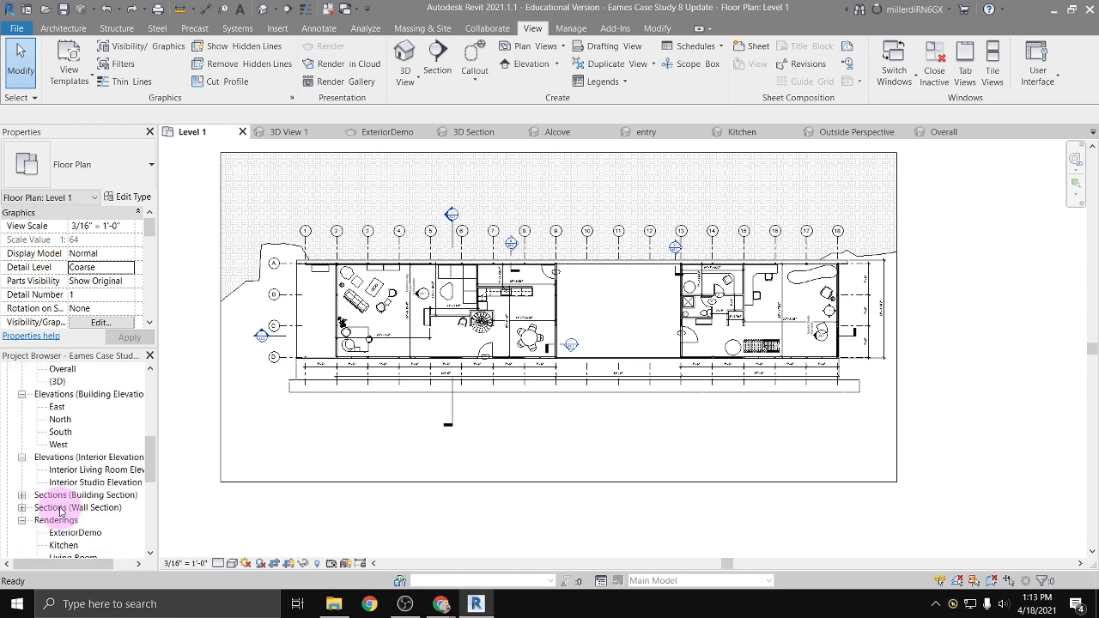
double_click(74, 520)
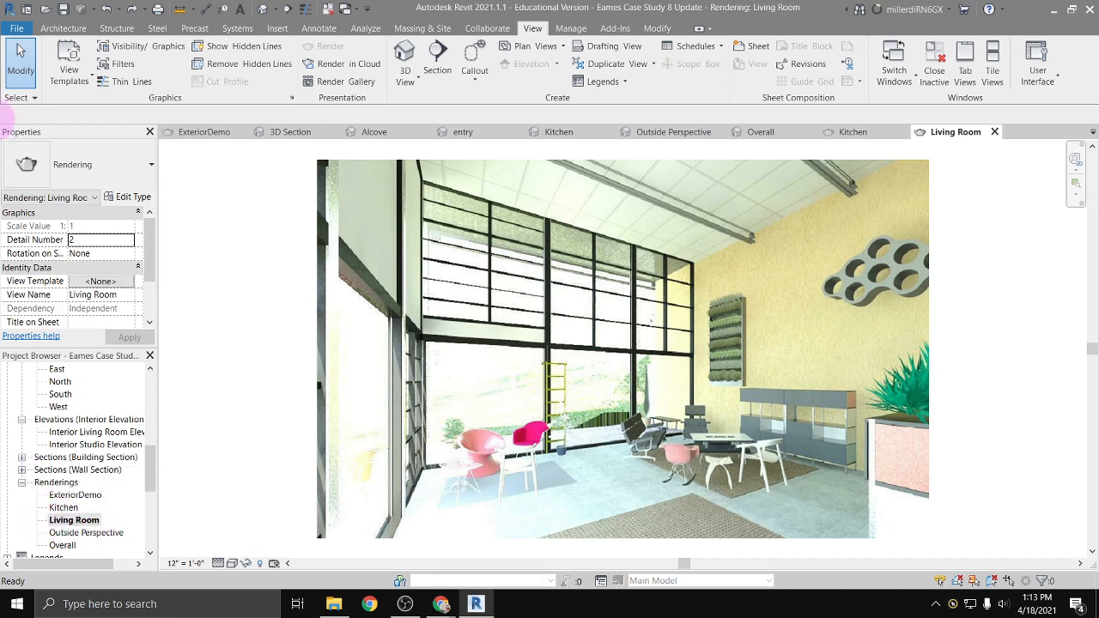
Open the saved Overall rendering of the house
left_click(15, 29)
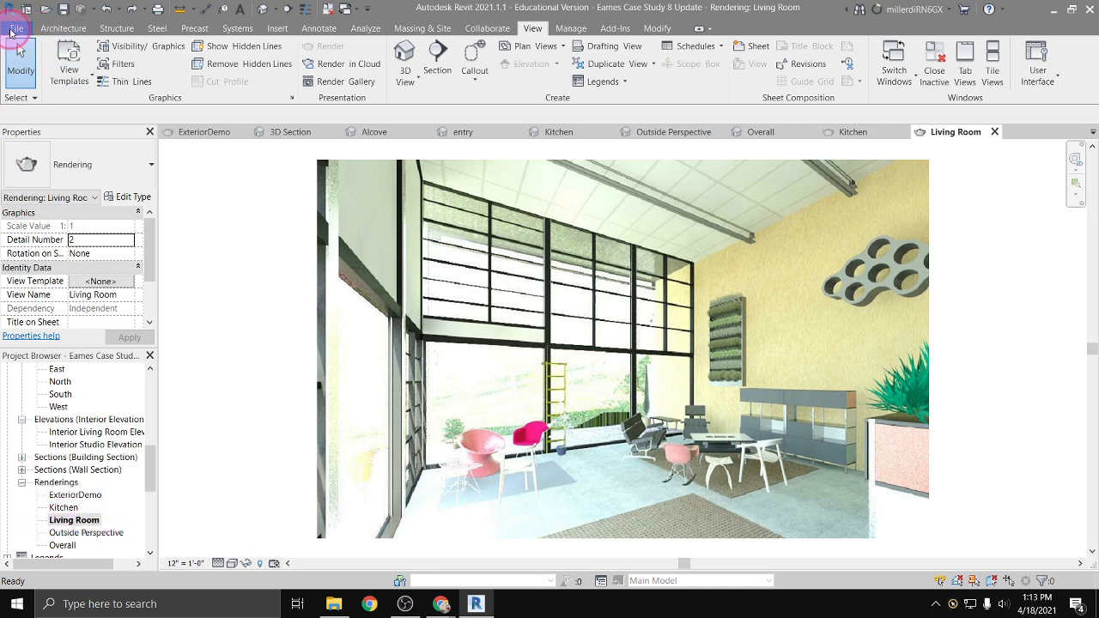
left_click(69, 520)
scroll(68, 520, "down", 2)
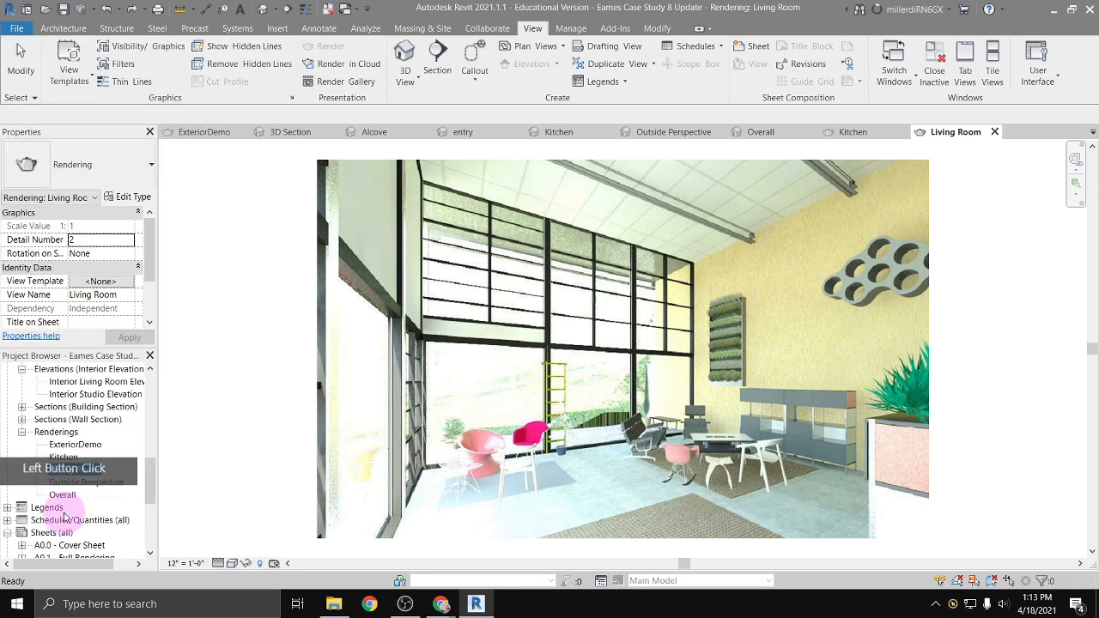
left_click(68, 496)
double_click(62, 496)
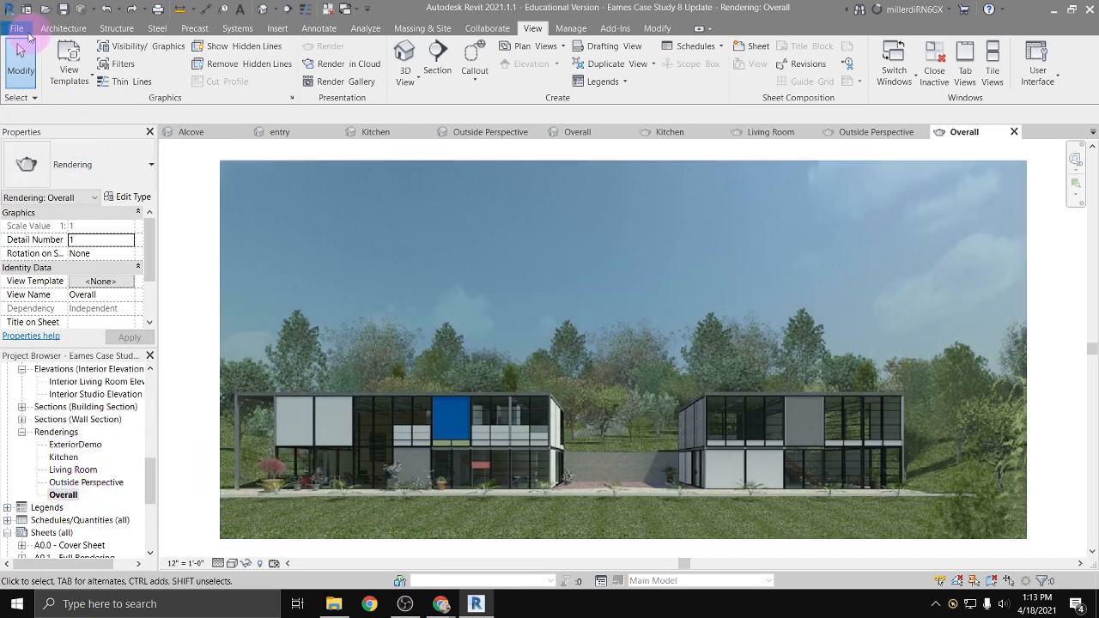
Review the image export settings for the Overall rendering, including the save location and shaded view formats, and close them without exporting
left_click(17, 31)
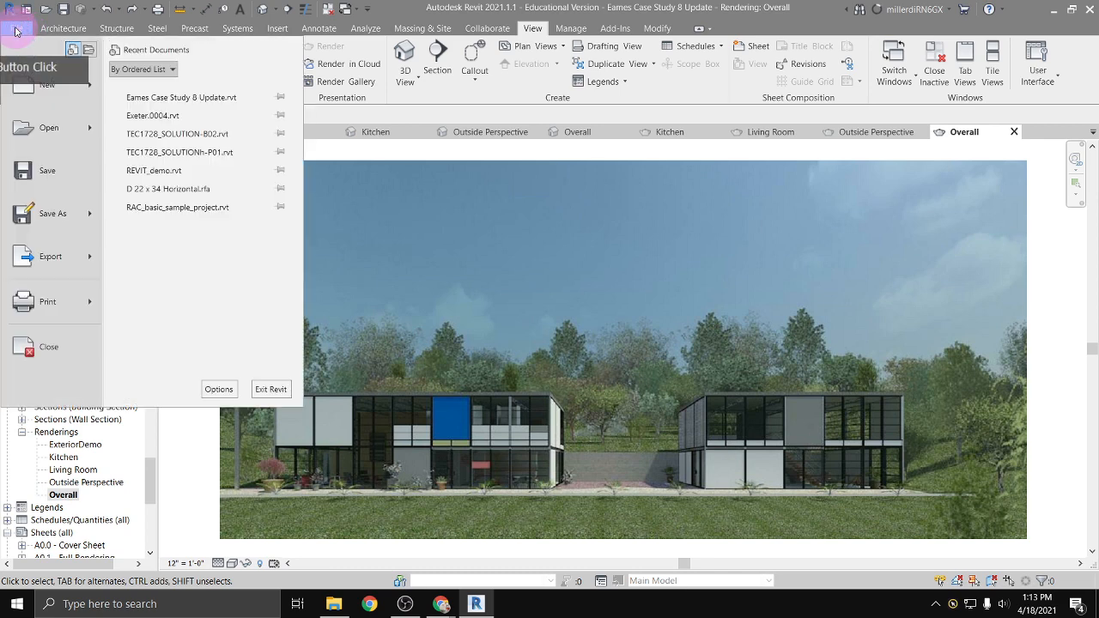
mouse_move(79, 270)
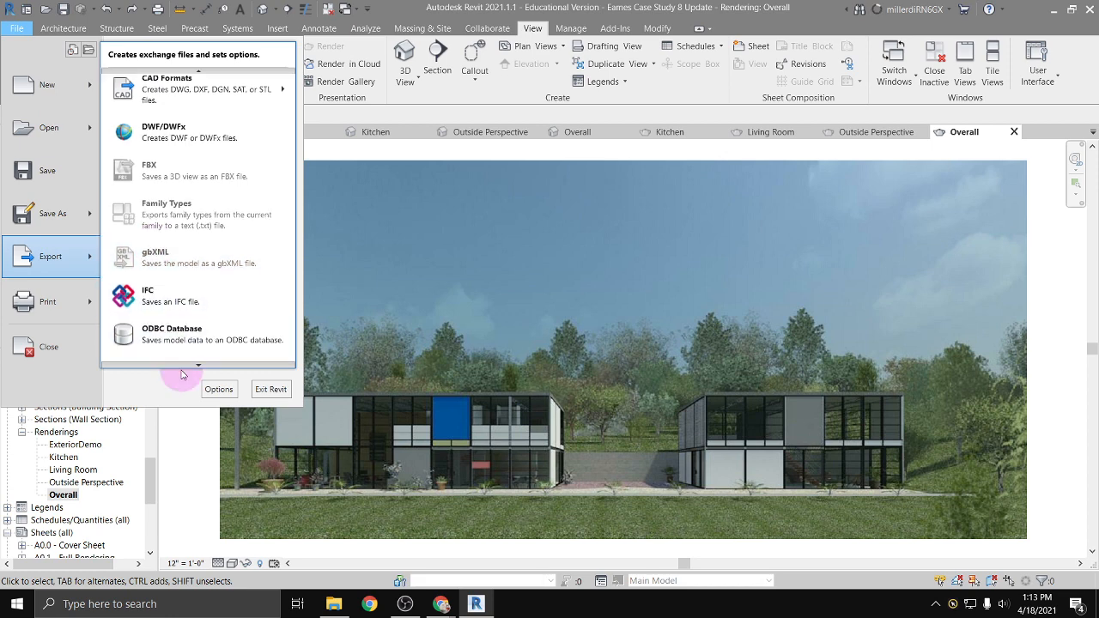
scroll(177, 368, "down", 3)
mouse_move(166, 271)
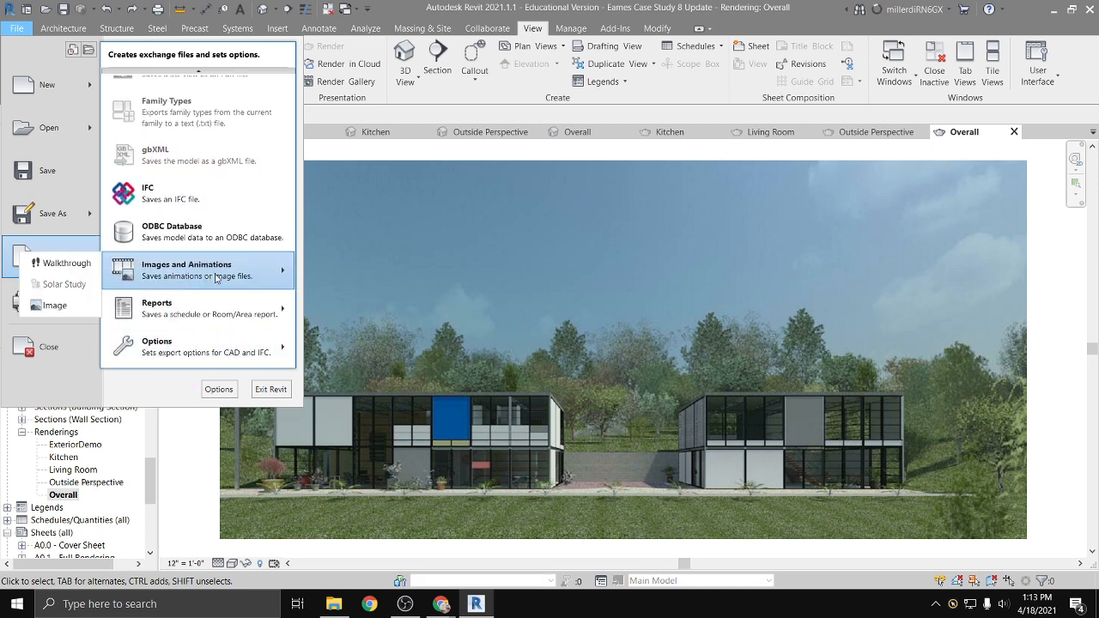
left_click(73, 309)
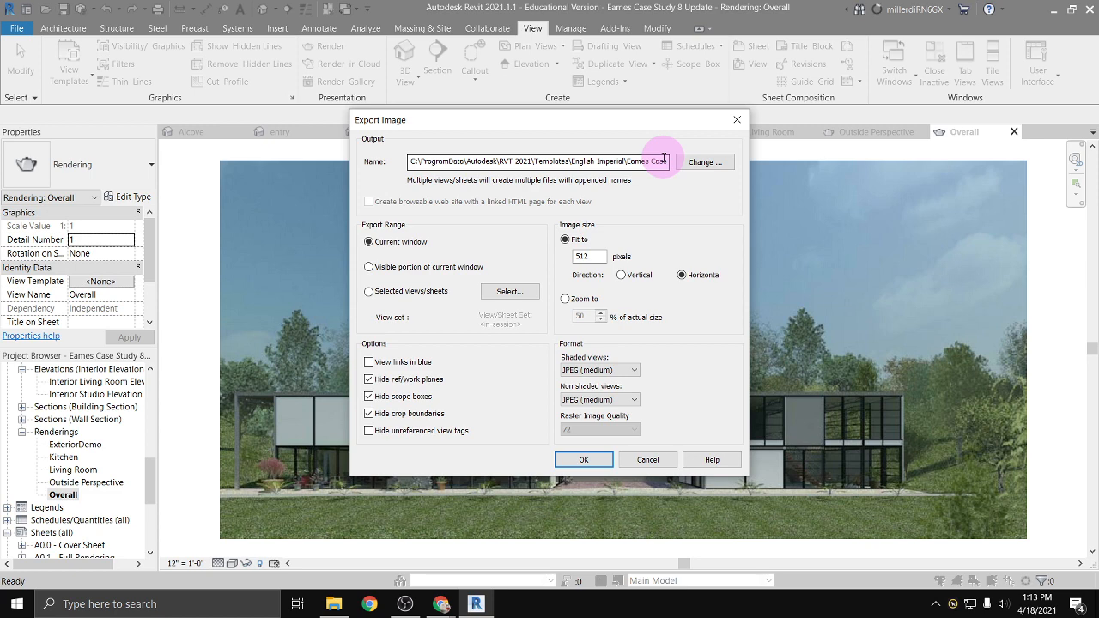
left_click(701, 163)
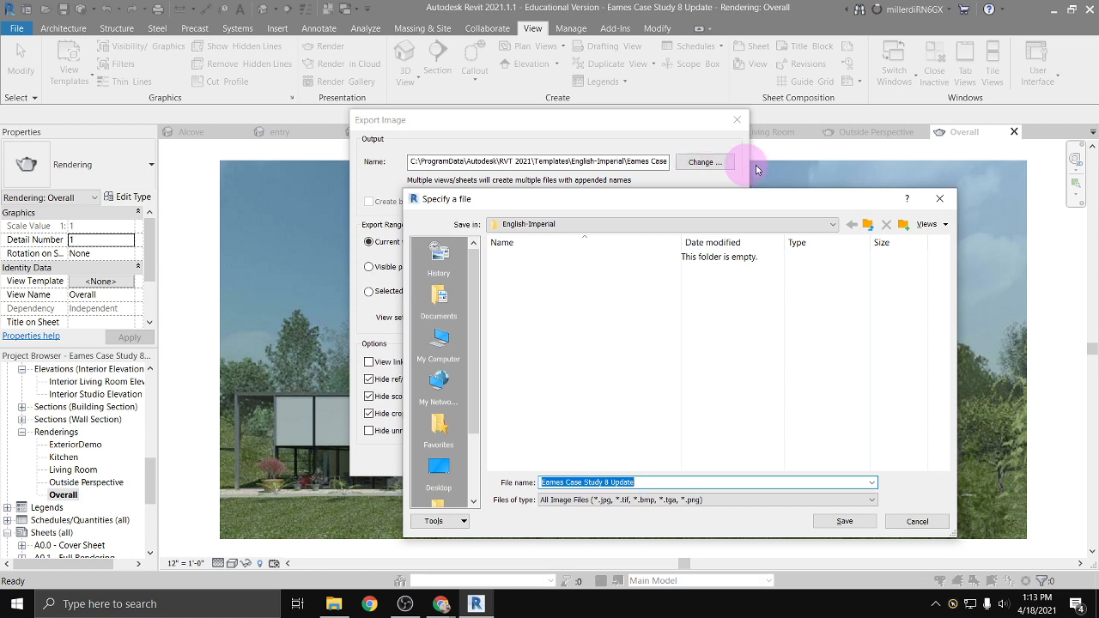
left_click(634, 369)
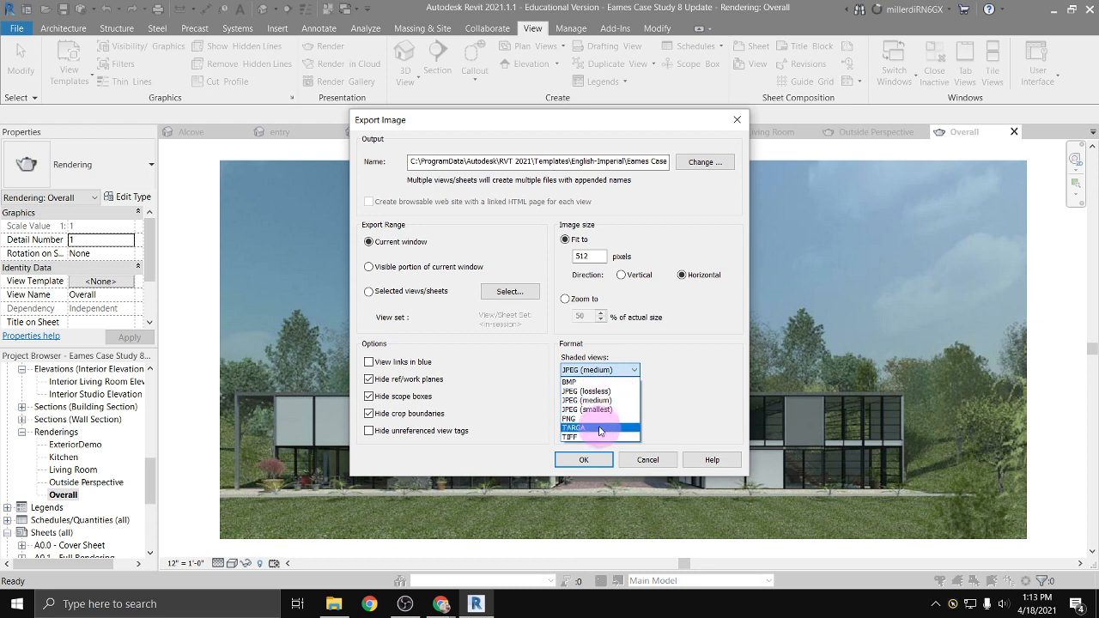
left_click(426, 322)
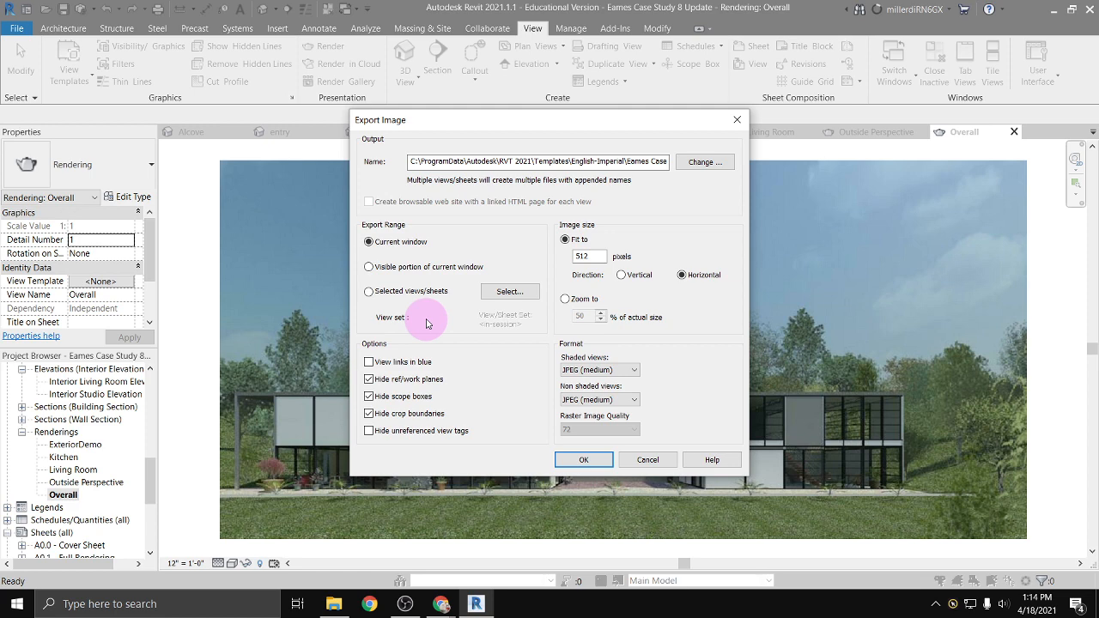
left_click(666, 461)
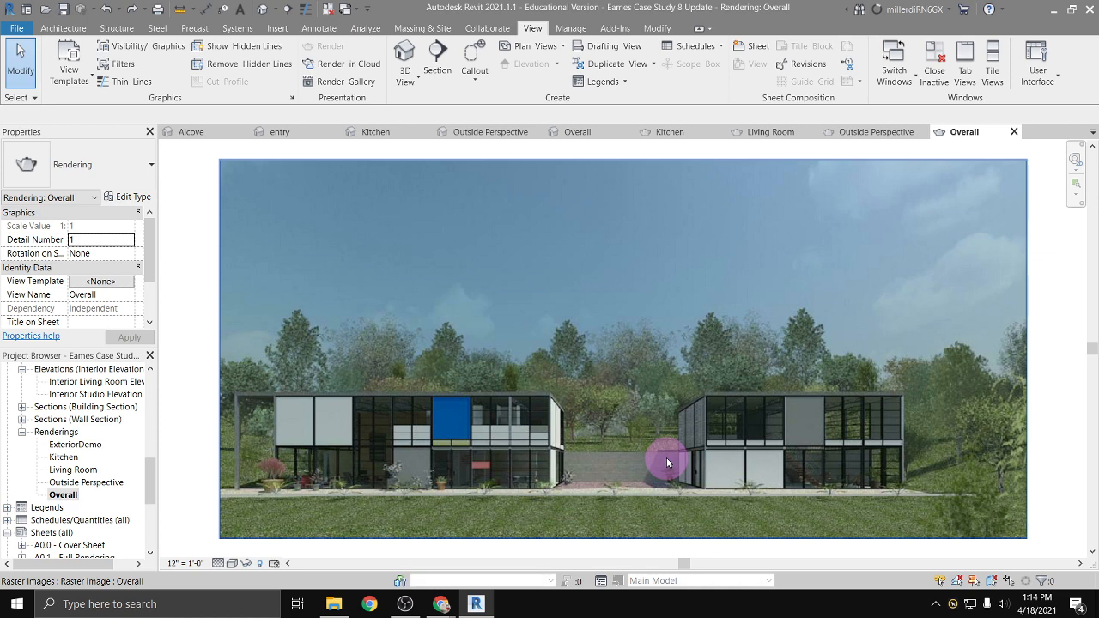
Open the Level 1 floor plan from the project's views
scroll(68, 440, "up", 3)
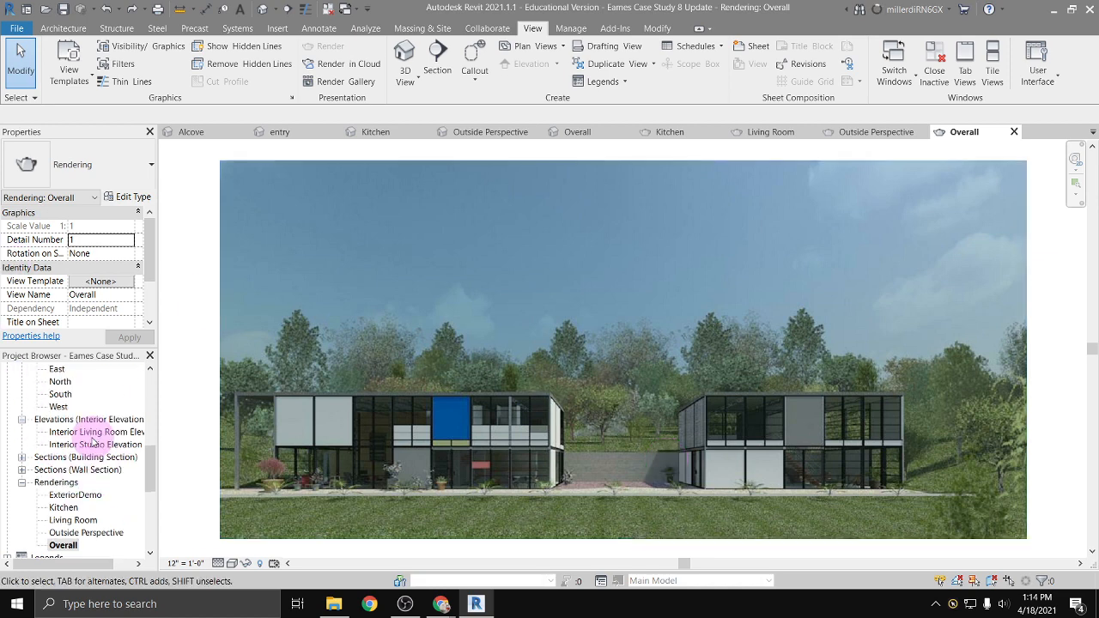
scroll(69, 440, "up", 8)
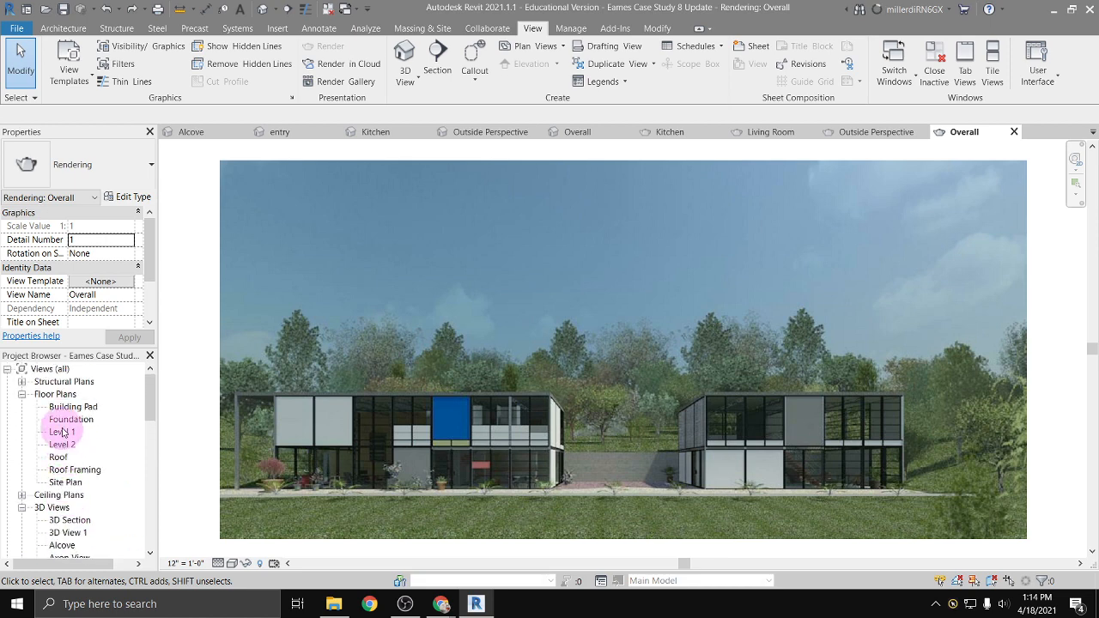
double_click(60, 432)
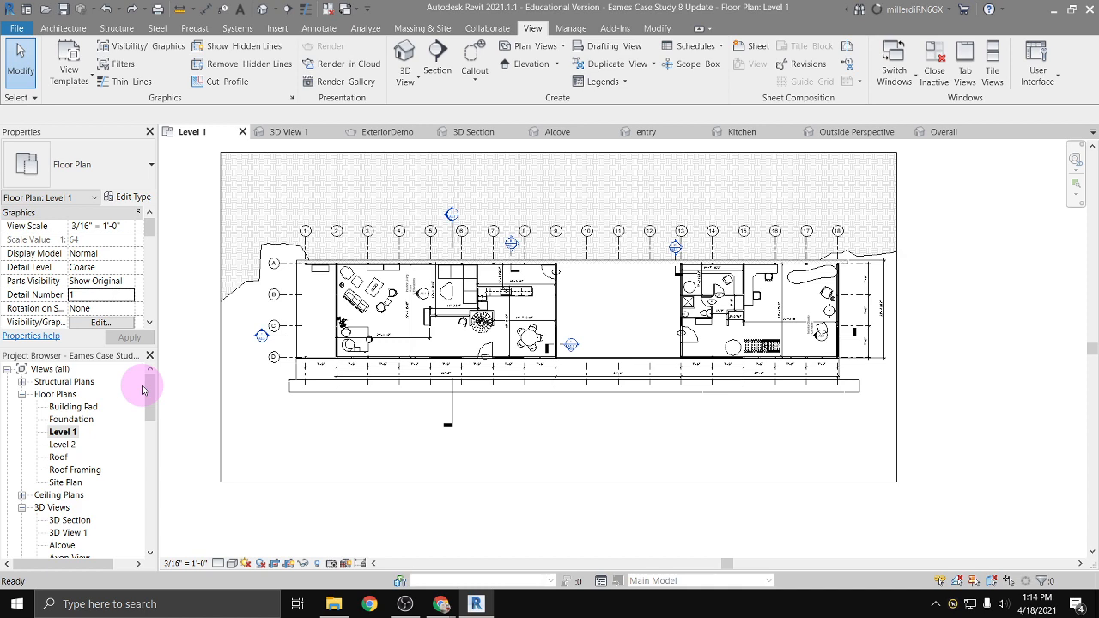
Start a walkthrough on the Level 1 plan with key frames running outside along the grid D facade to the entry door
scroll(522, 363, "up", 3)
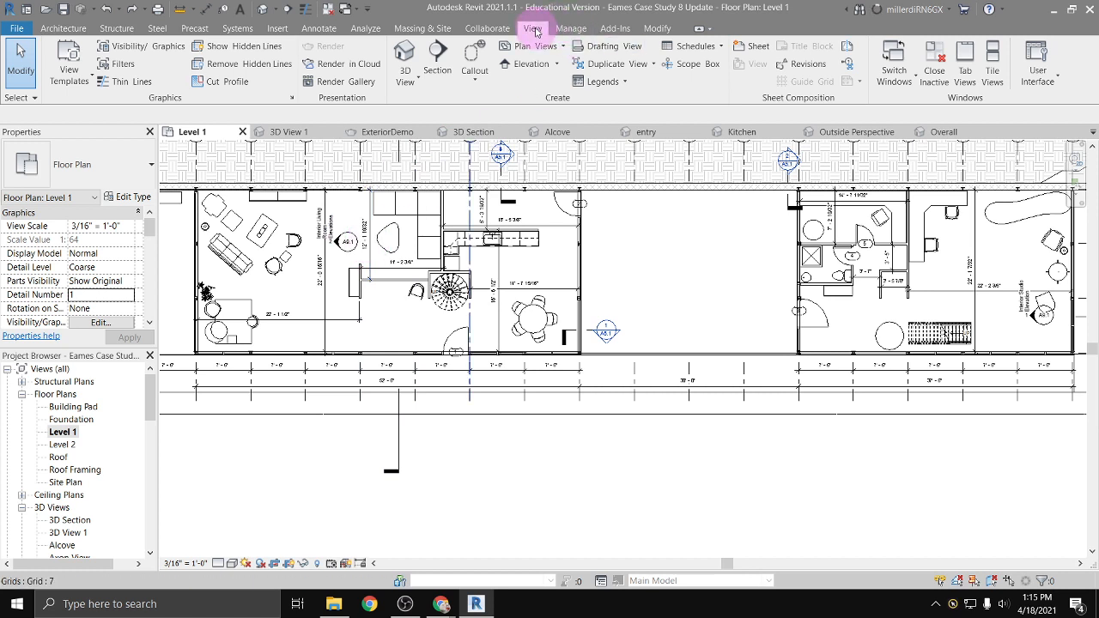
left_click(413, 82)
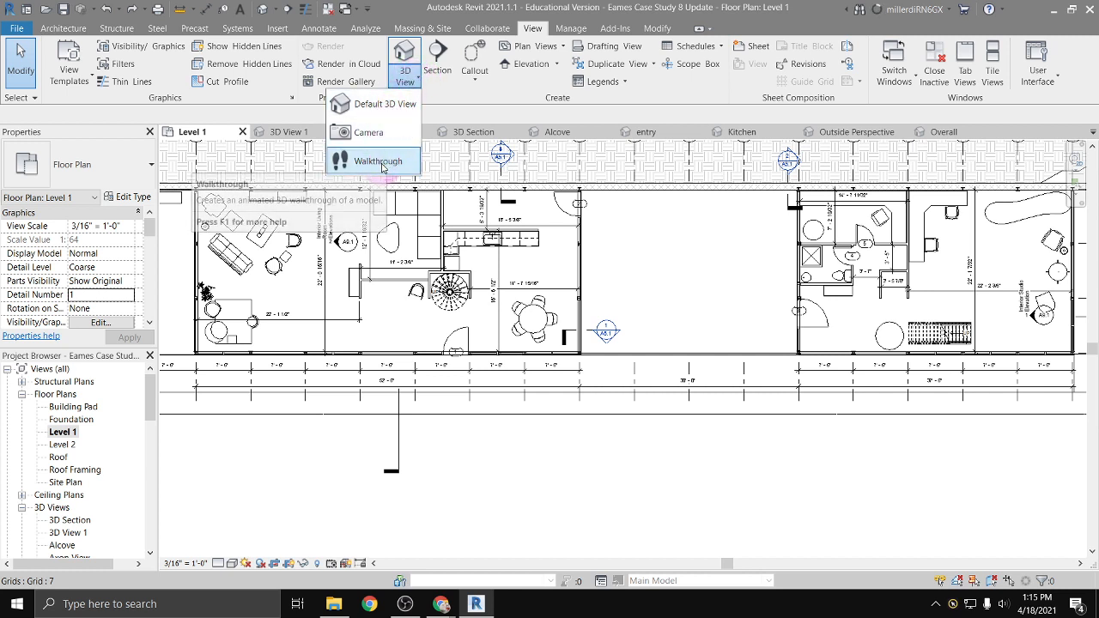
left_click(276, 10)
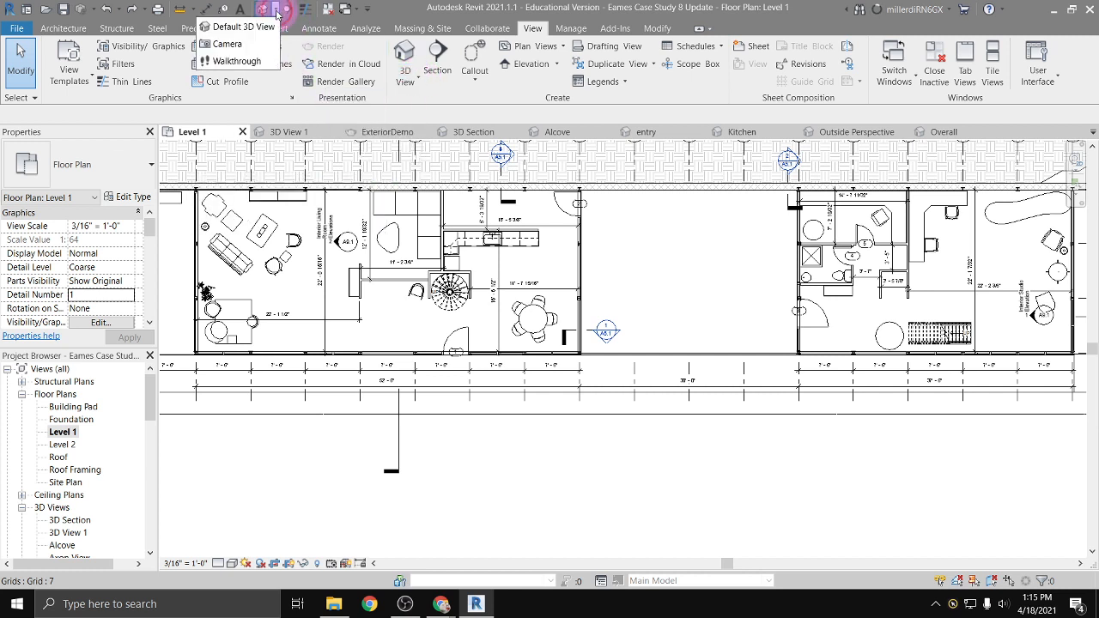
left_click(254, 61)
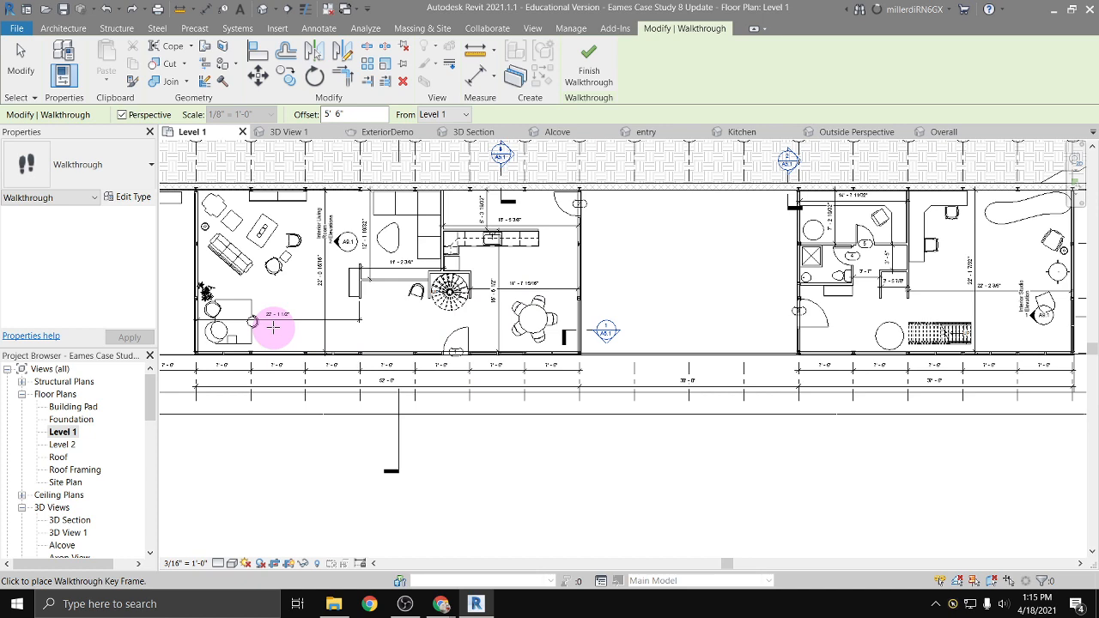
middle_click_drag(356, 387, 580, 402)
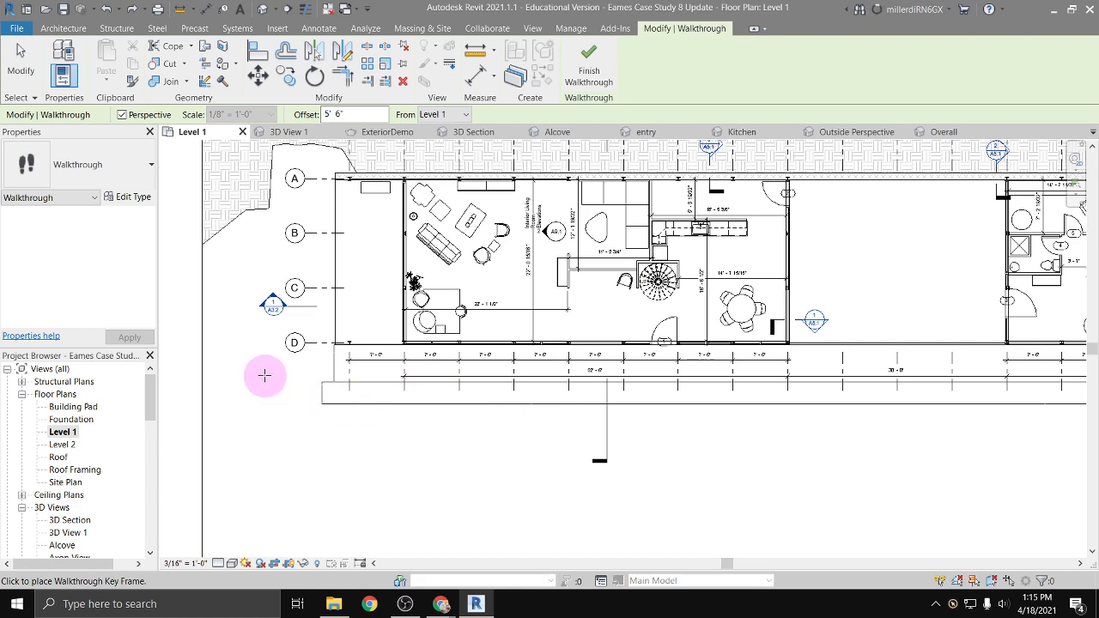
scroll(264, 375, "up", 2)
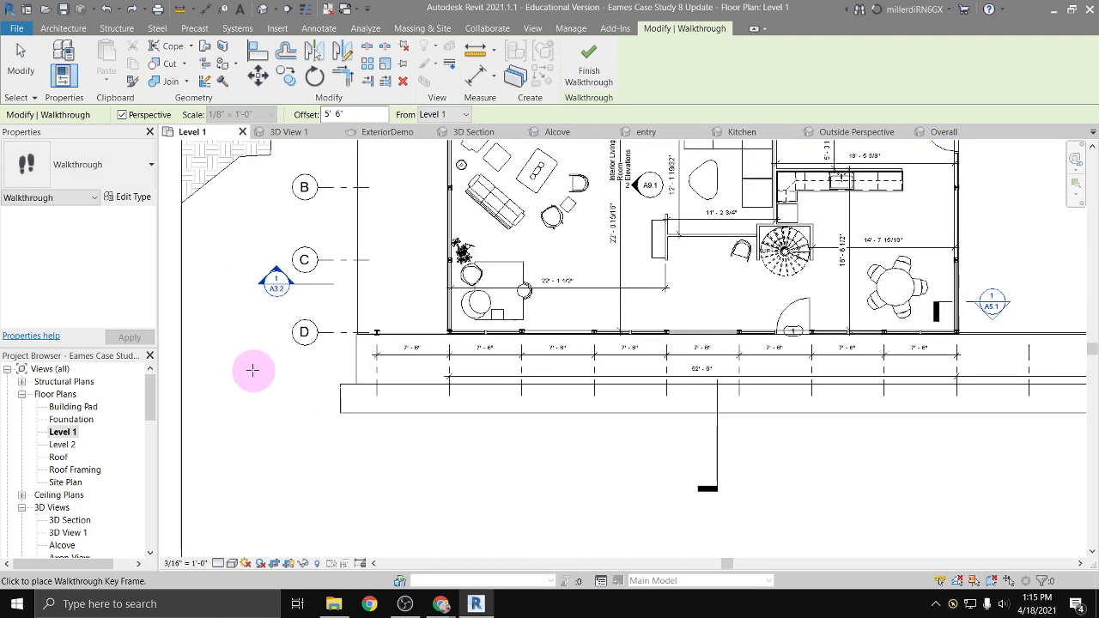
left_click(240, 375)
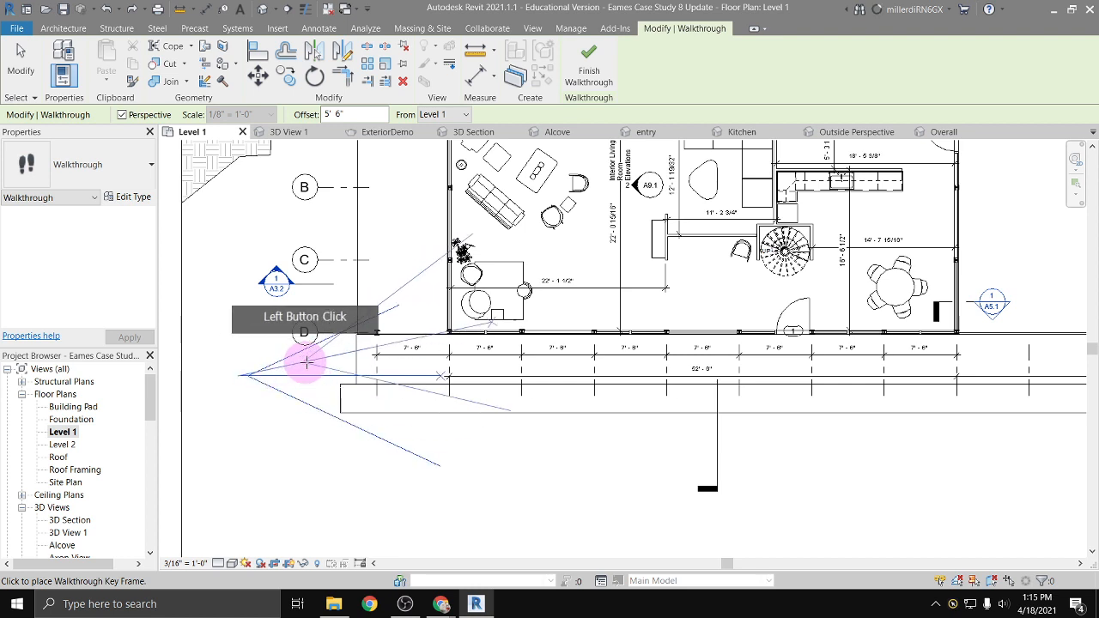
left_click(382, 357)
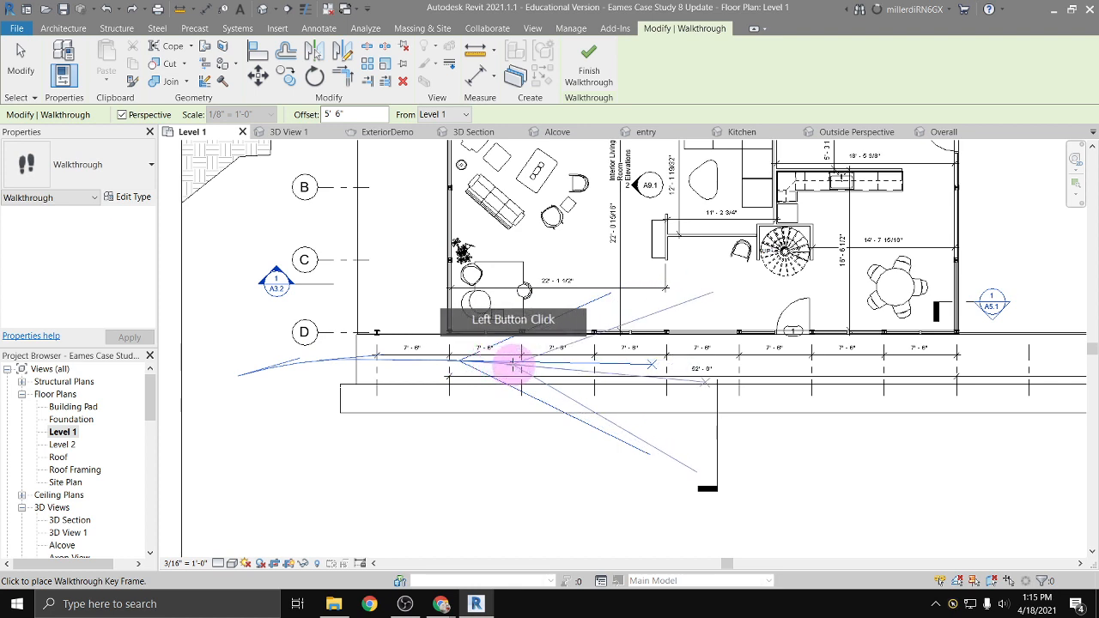
left_click(522, 364)
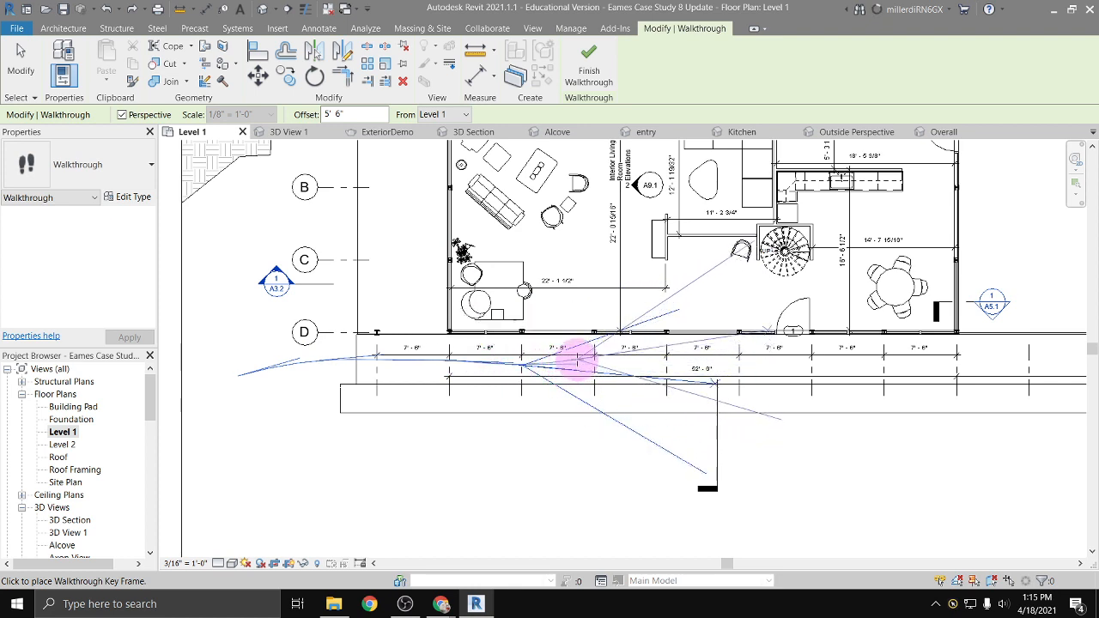
left_click(577, 357)
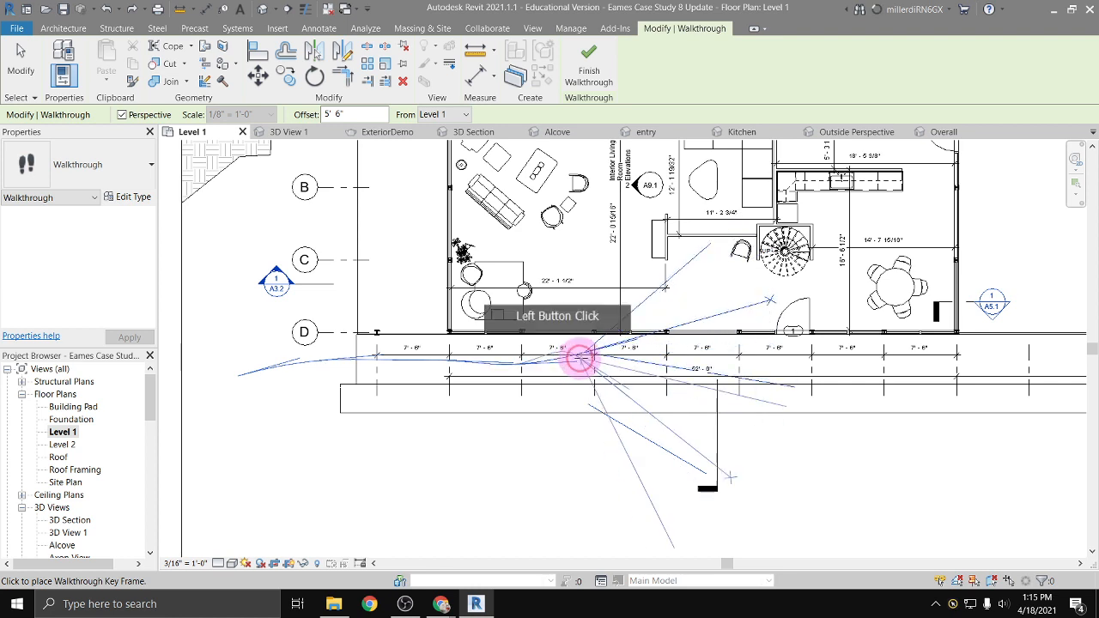
left_click(636, 355)
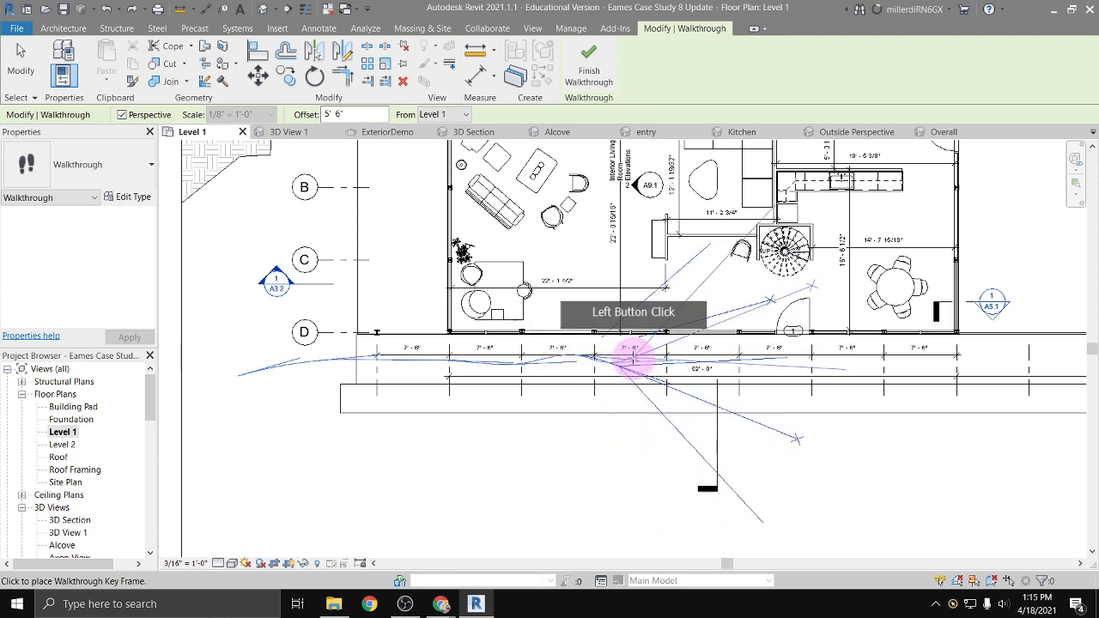
left_click(666, 357)
left_click(678, 365)
left_click(736, 362)
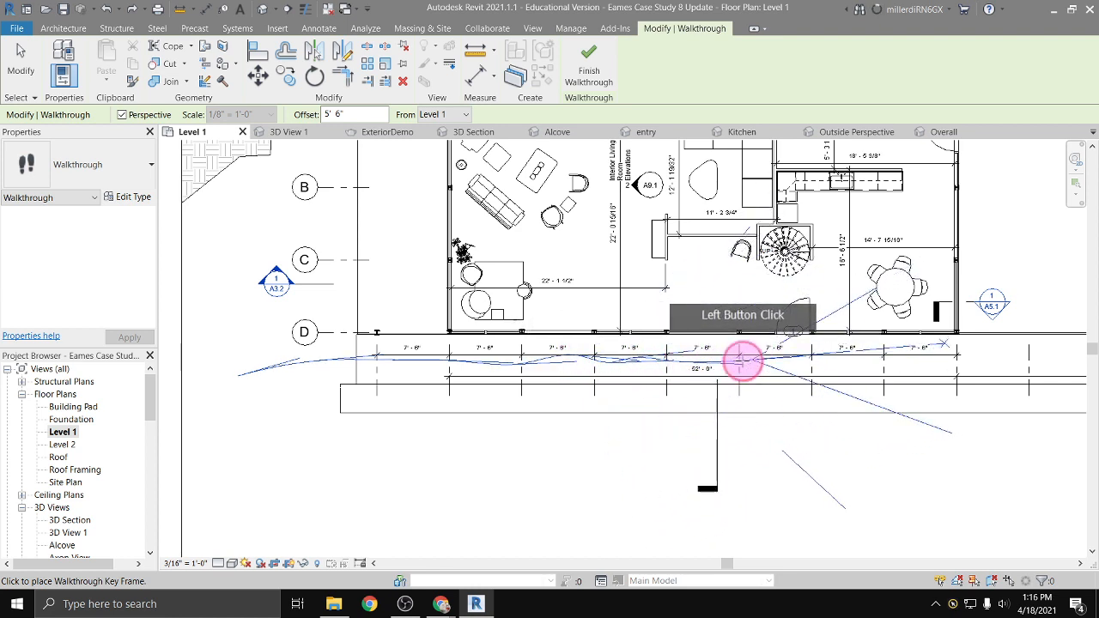
left_click(770, 362)
left_click(794, 361)
left_click(796, 350)
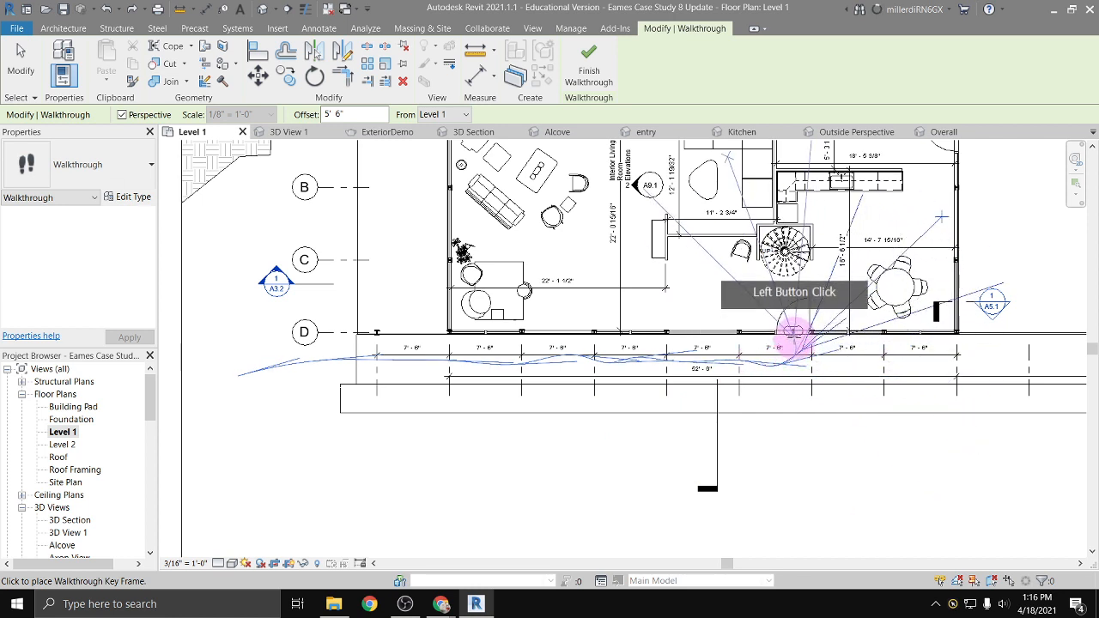
Continue the walkthrough path through the entry door and past the dining table to the far end of the kitchen counter
left_click(792, 331)
left_click(796, 318)
left_click(840, 311)
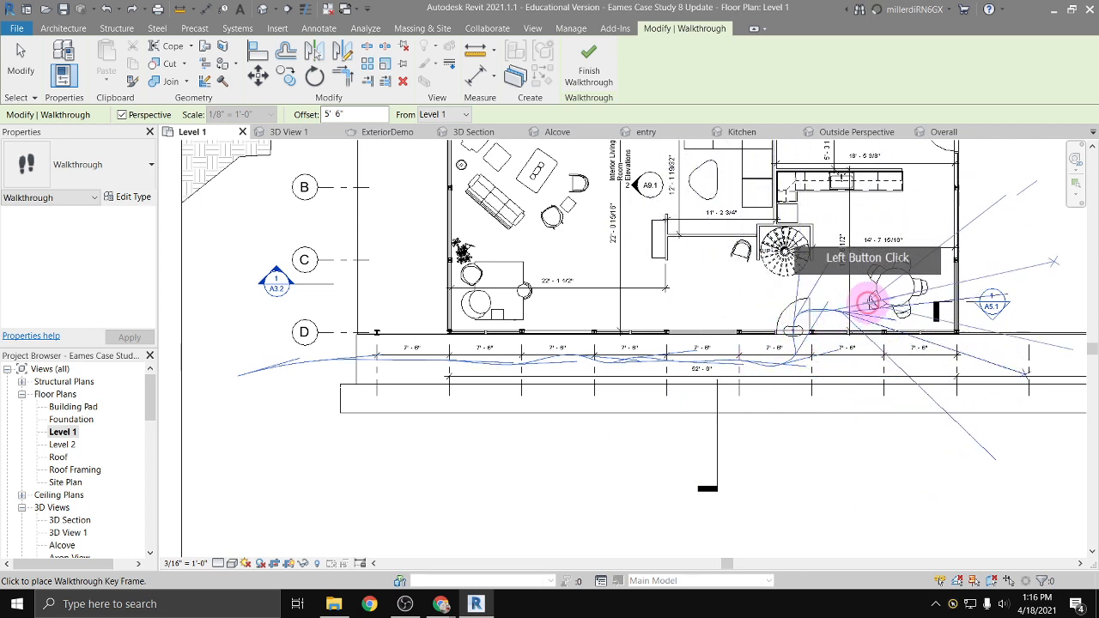
left_click(858, 276)
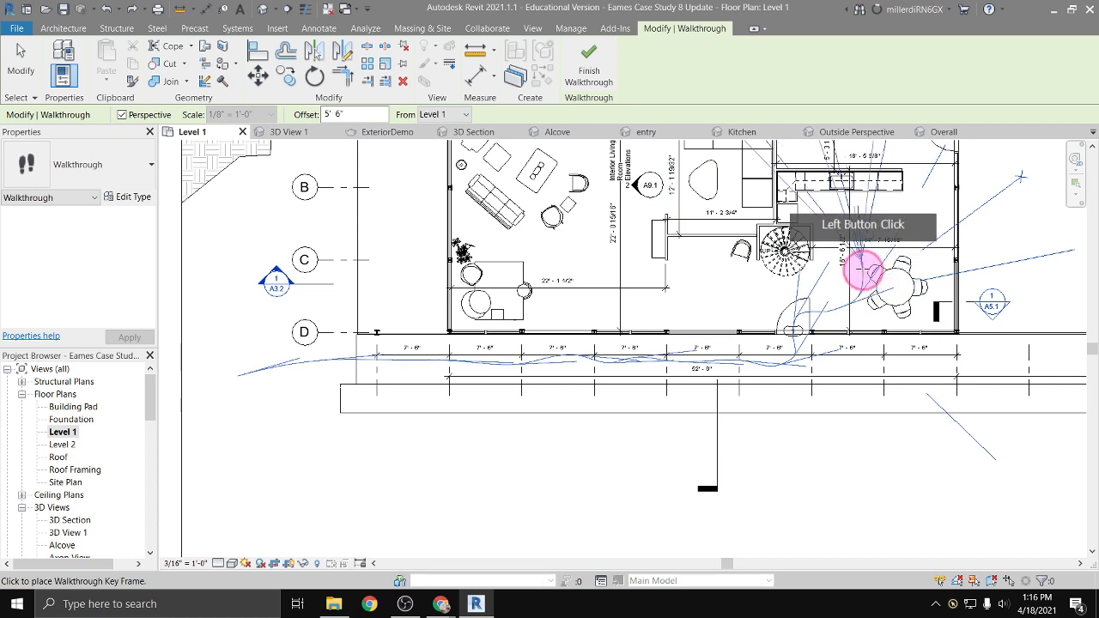
left_click(871, 275)
left_click(907, 244)
left_click(924, 233)
left_click(913, 198)
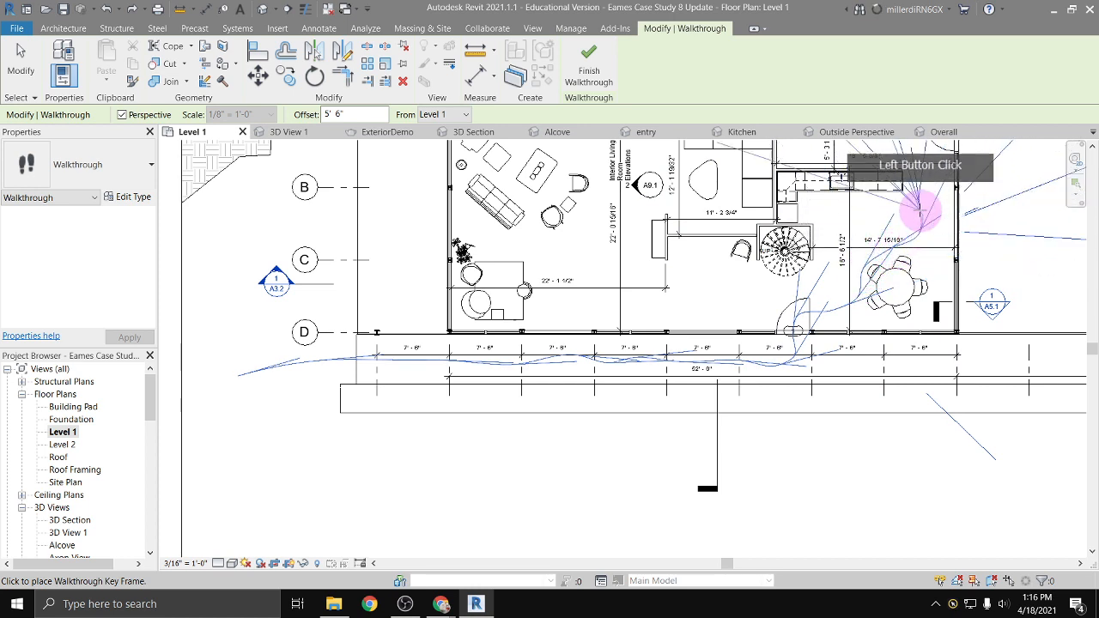
Add walkthrough key frames back along the kitchen counter and around to the foot of the spiral stair
left_click(870, 205)
left_click(850, 205)
left_click(849, 220)
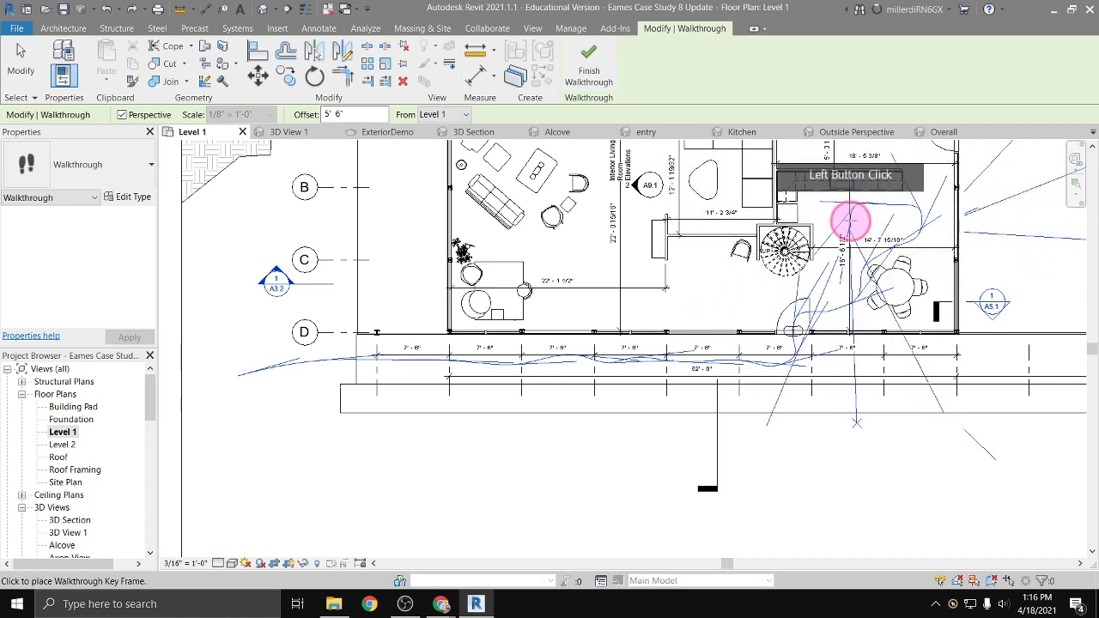
left_click(825, 247)
left_click(827, 271)
left_click(816, 277)
left_click(788, 283)
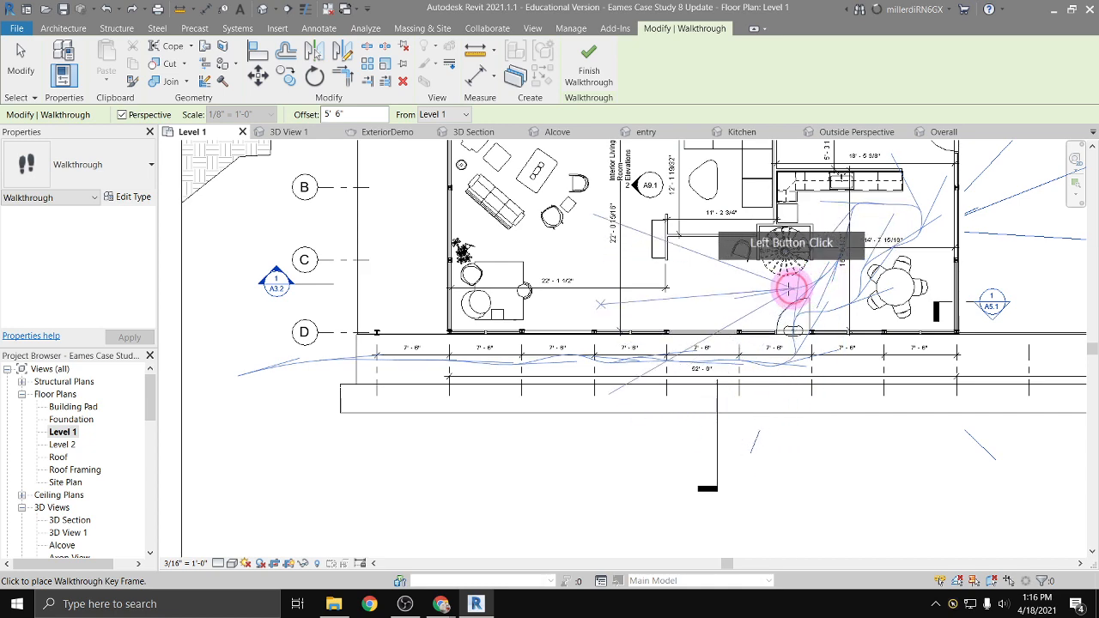
Extend the walkthrough path from the spiral stair along the hall and turn it into the living room
left_click(758, 285)
left_click(724, 288)
left_click(694, 282)
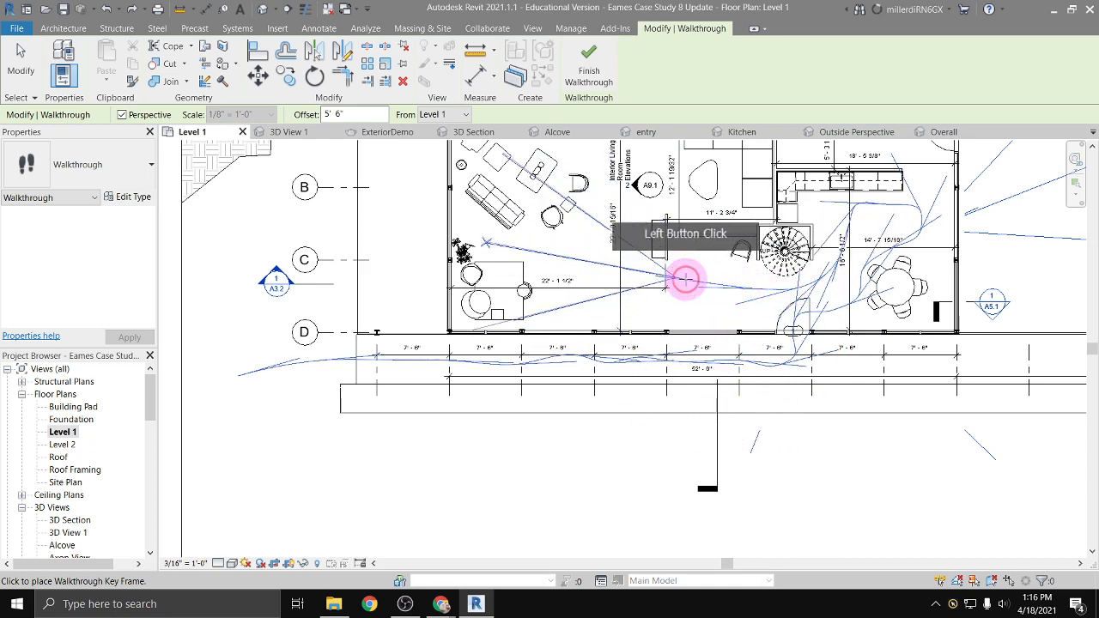
left_click(659, 285)
left_click(627, 288)
left_click(601, 270)
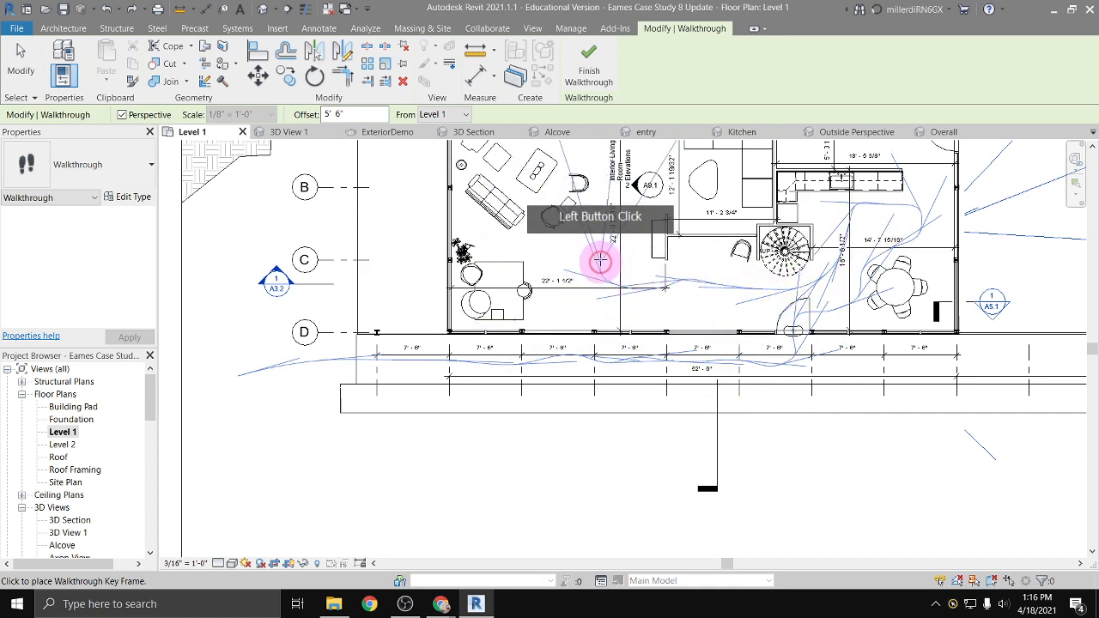
left_click(601, 251)
Curve the walkthrough path through the living room, around the interior elevation marker and toward the seating area
middle_click_drag(601, 248, 591, 312)
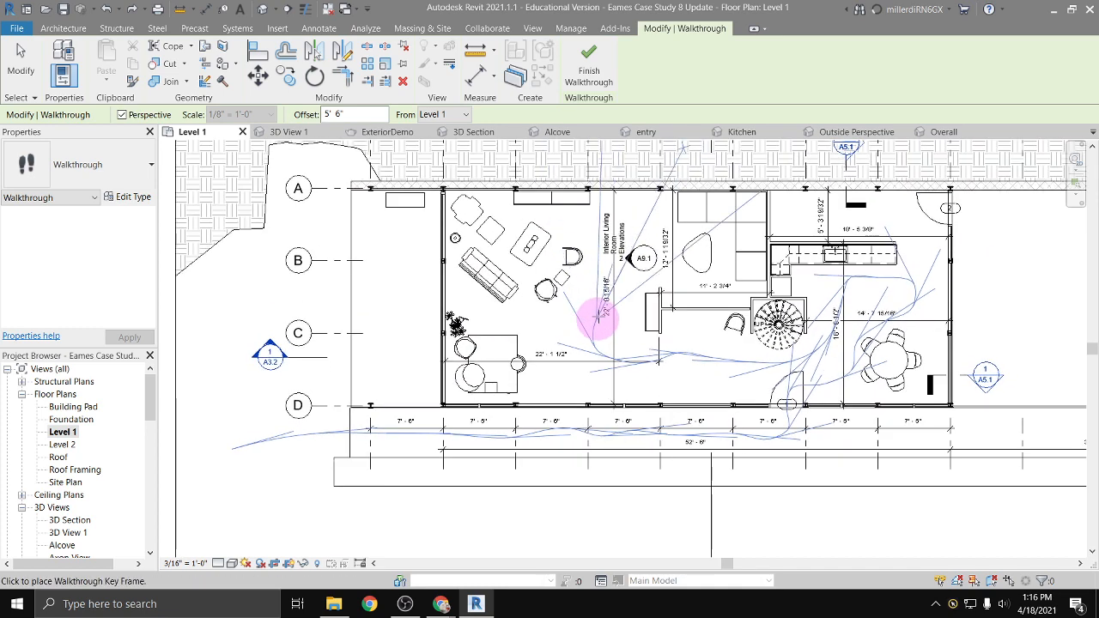
left_click(617, 288)
left_click(645, 264)
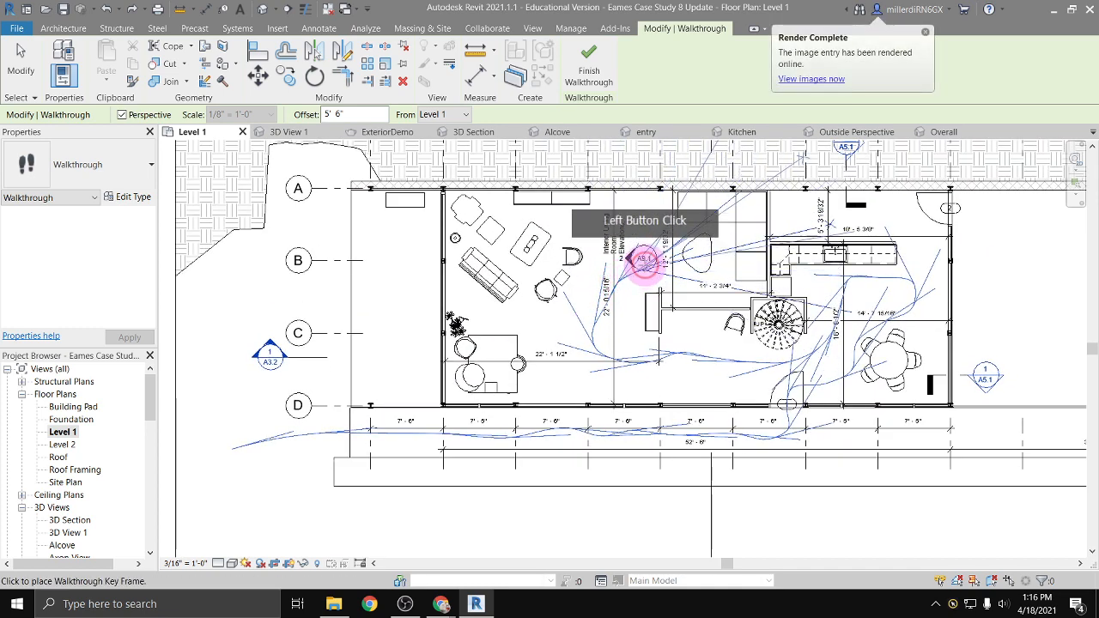
left_click(630, 237)
left_click(572, 233)
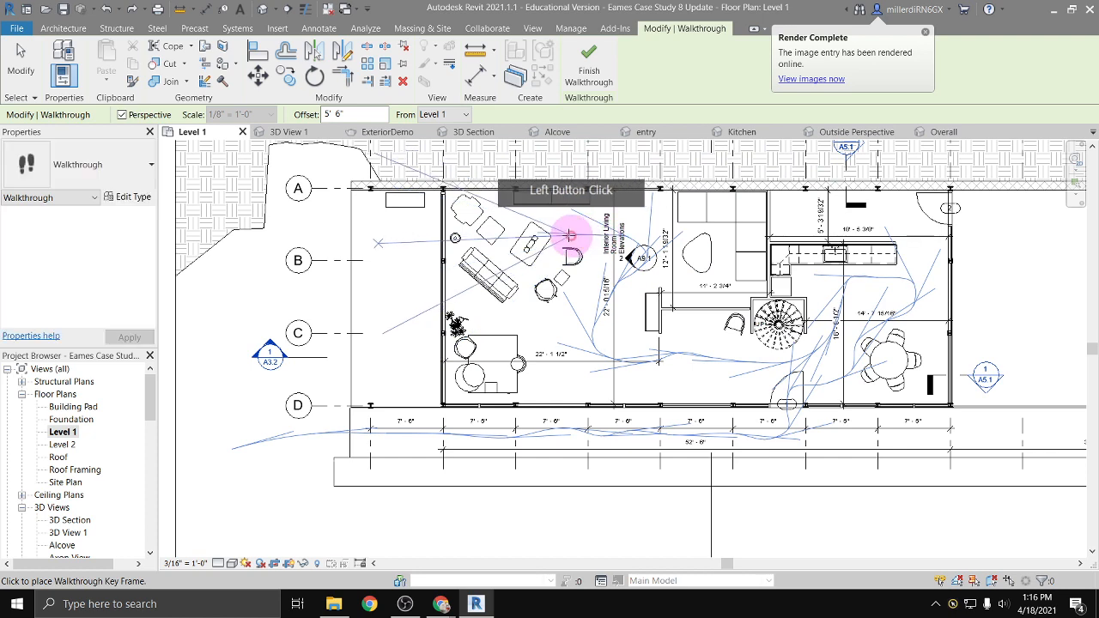
Route the walkthrough path back out the entry door, along the facade, and in a loop outside the living room end
left_click(534, 267)
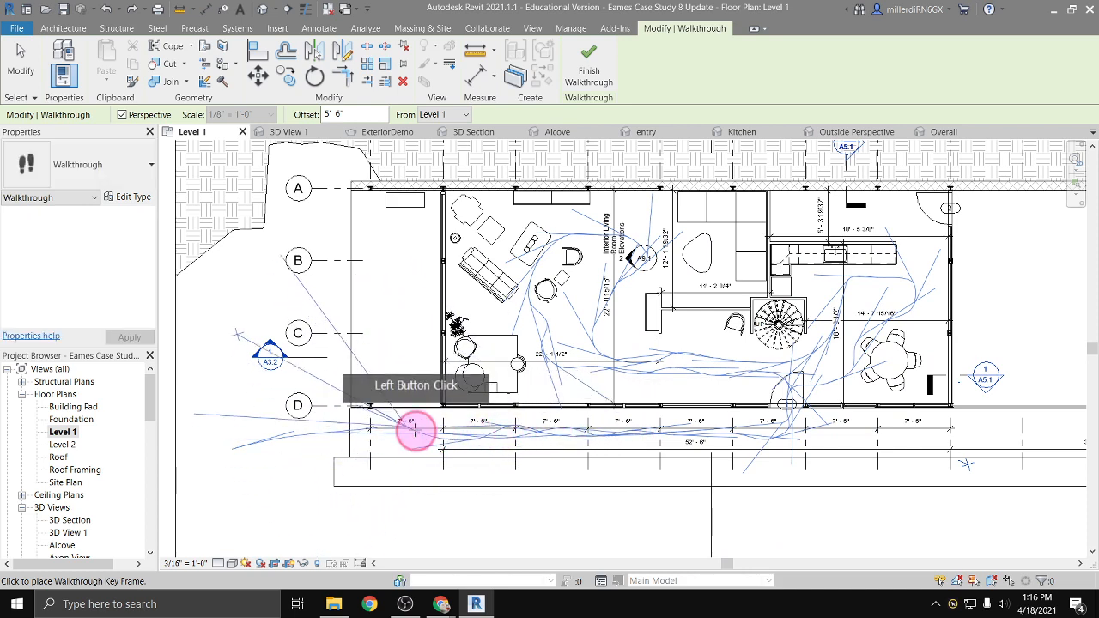
left_click(357, 318)
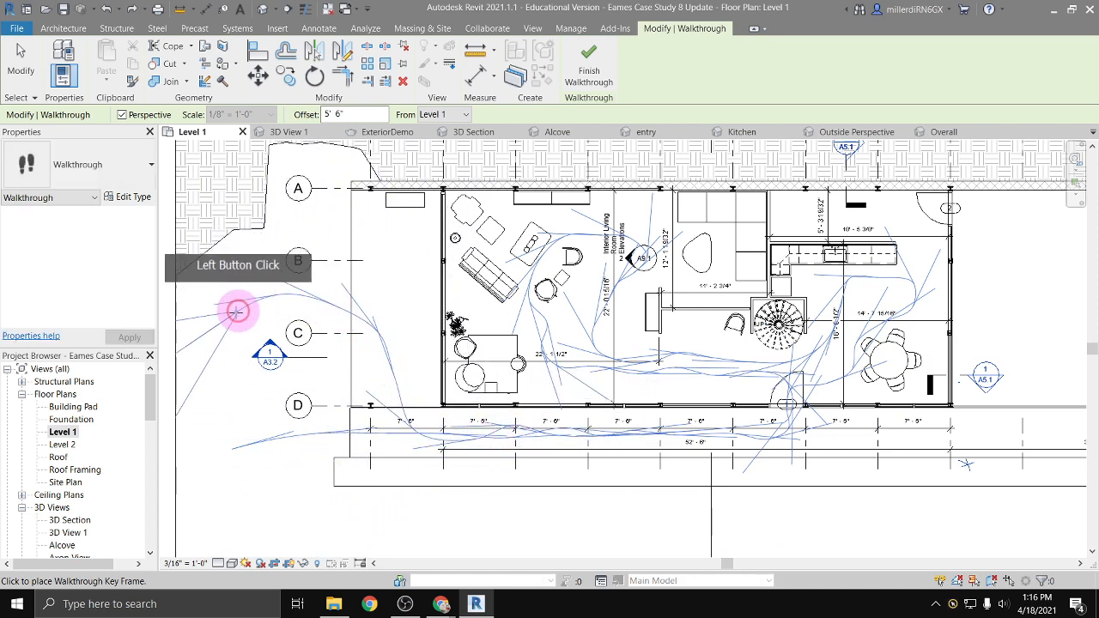
left_click(240, 393)
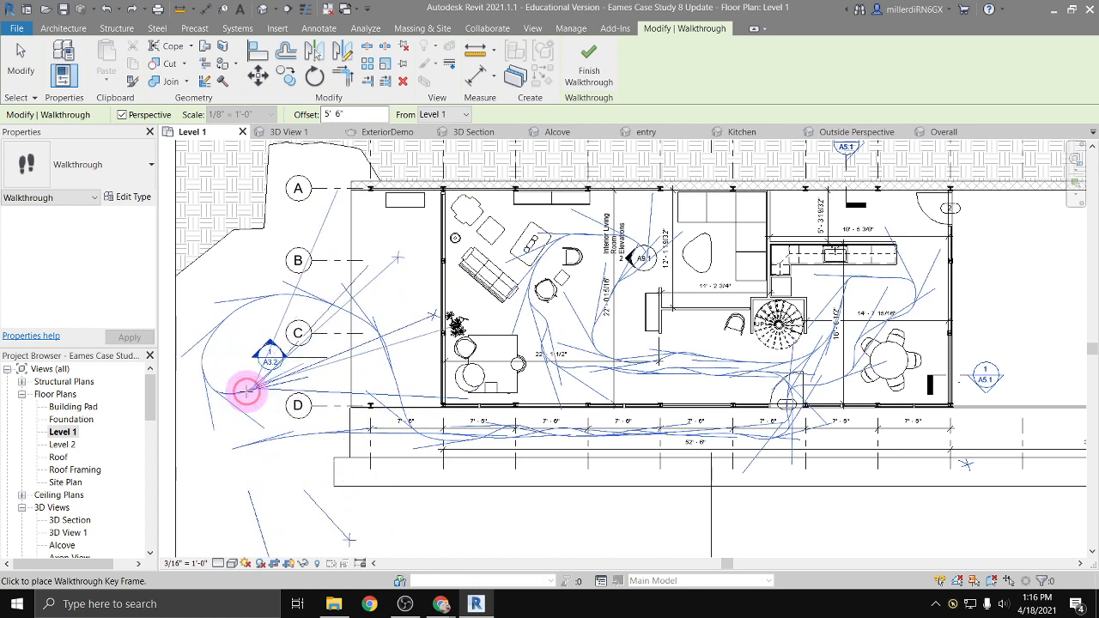
left_click(360, 440)
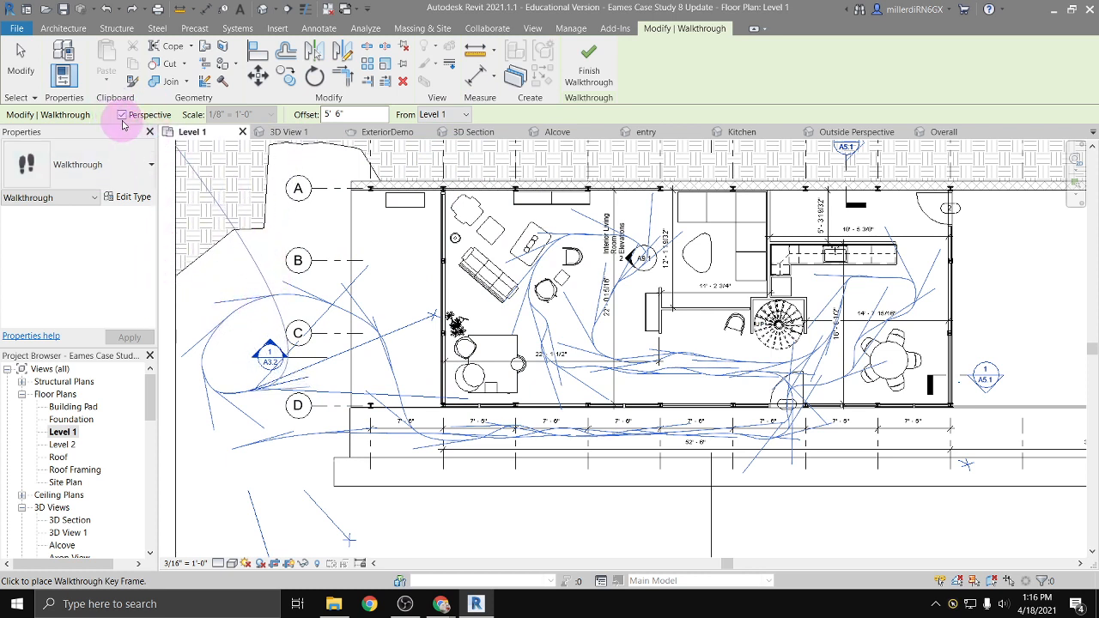
Review the walkthrough's camera height offset and base level options, then finish the walkthrough path
left_click(332, 114)
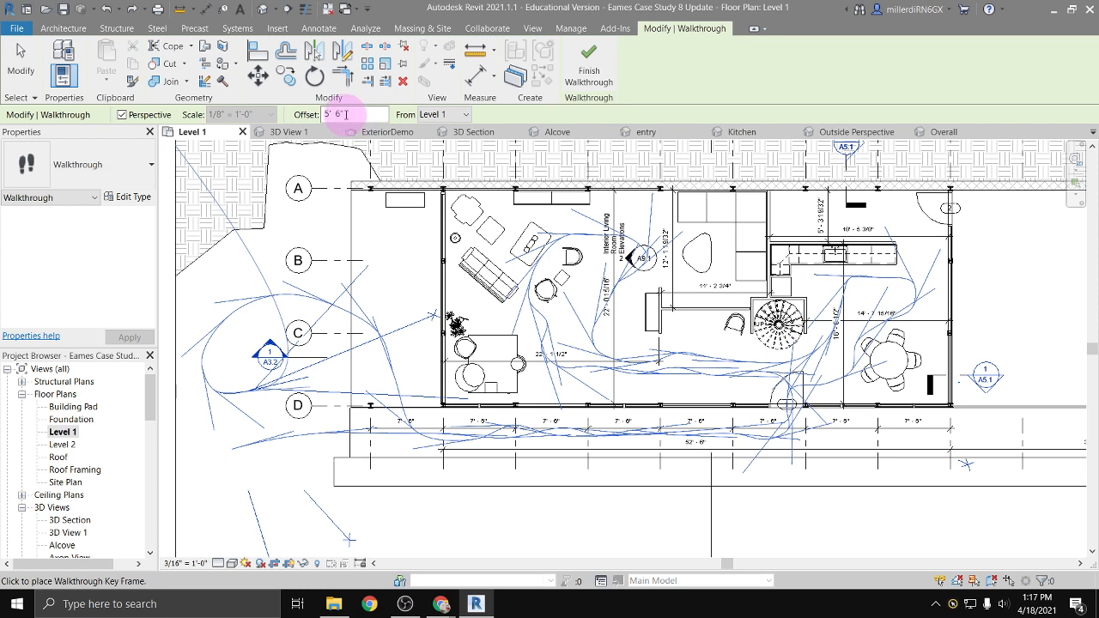
left_click(439, 115)
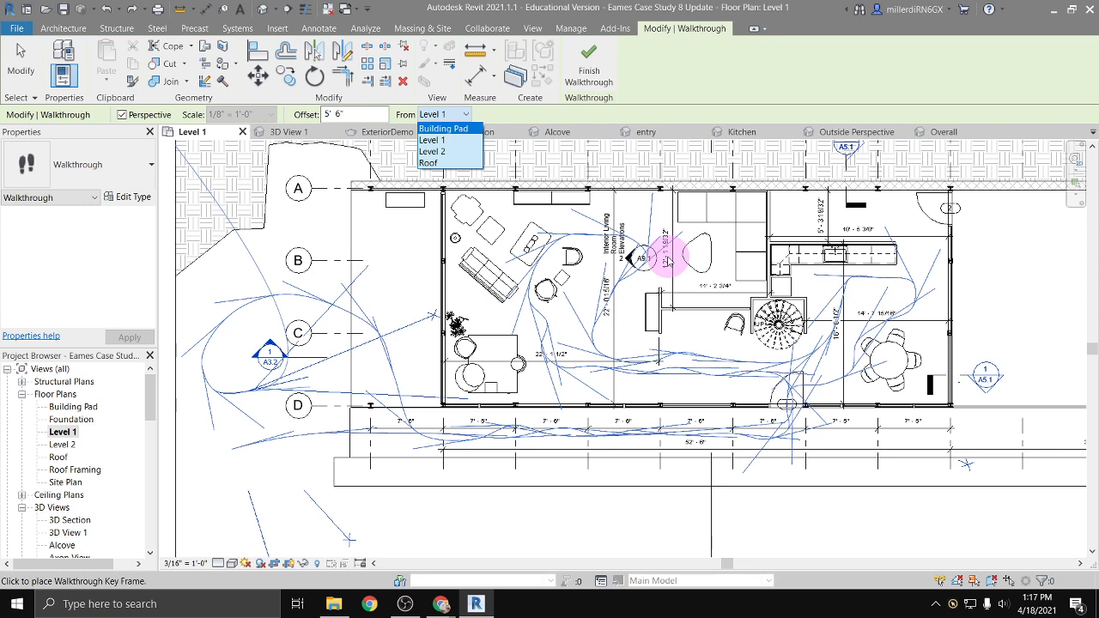
left_click(589, 67)
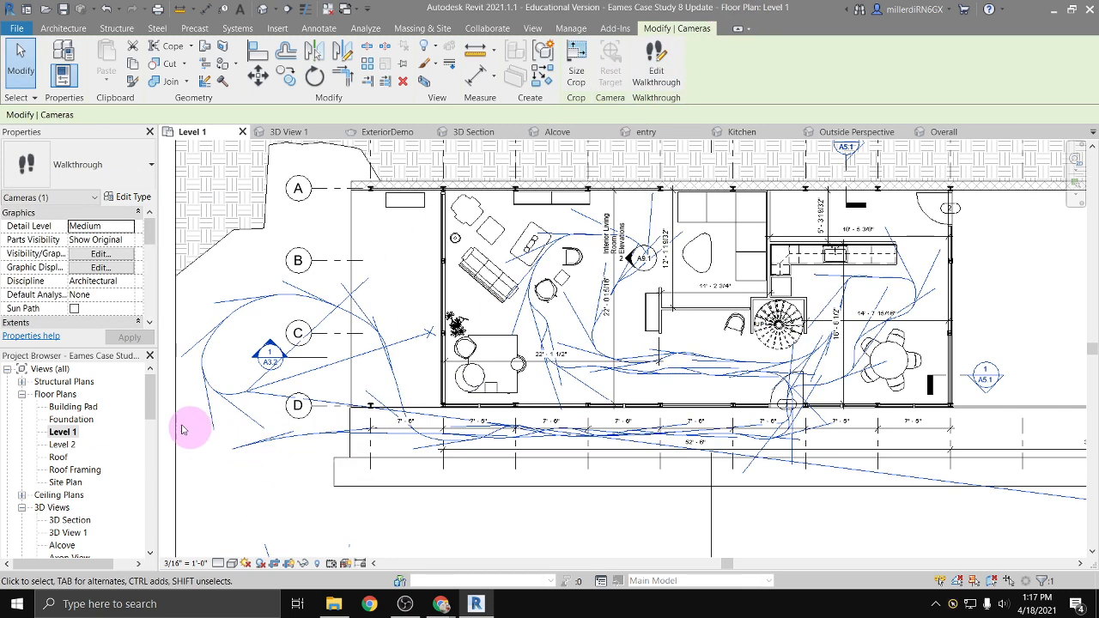
Open the Walkthrough 1 view from the project's walkthroughs
scroll(76, 461, "down", 7)
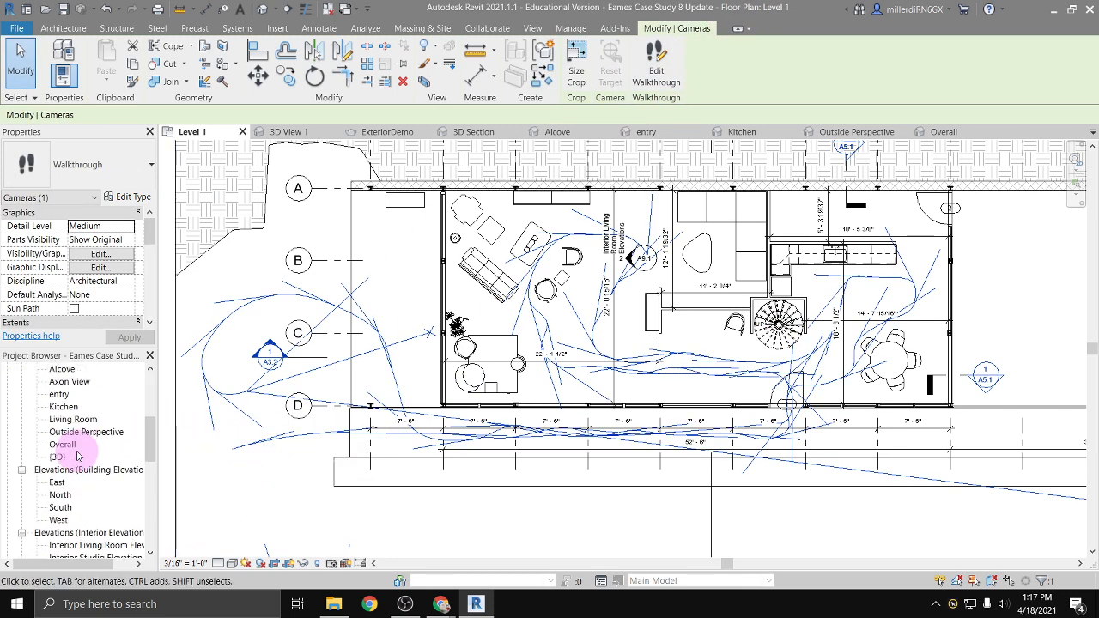
scroll(79, 453, "down", 3)
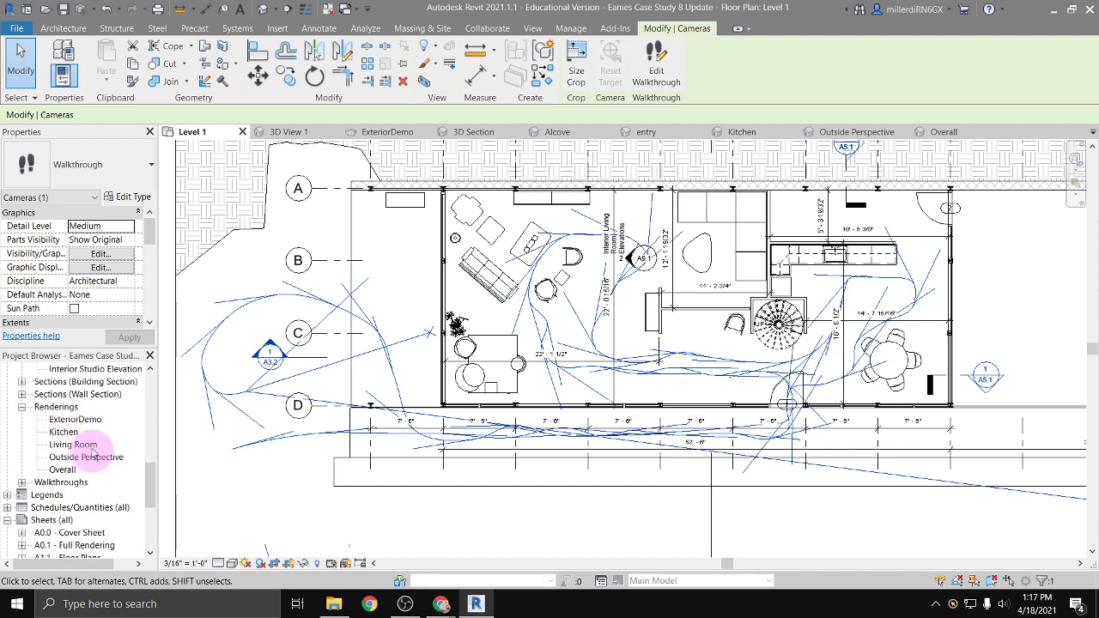
left_click(22, 483)
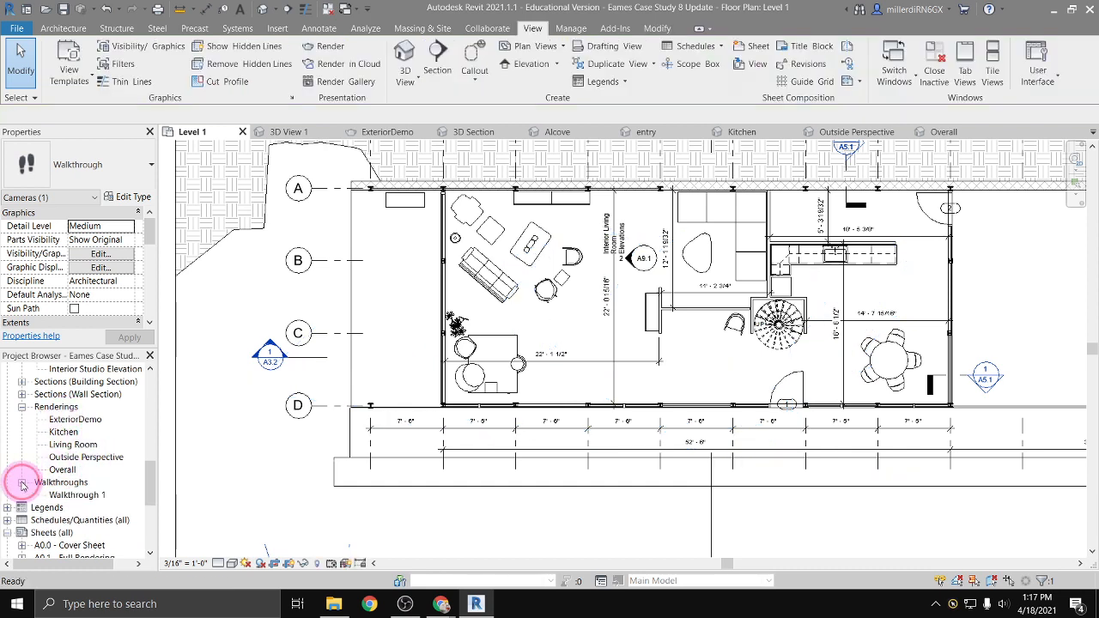
left_click(71, 495)
double_click(70, 495)
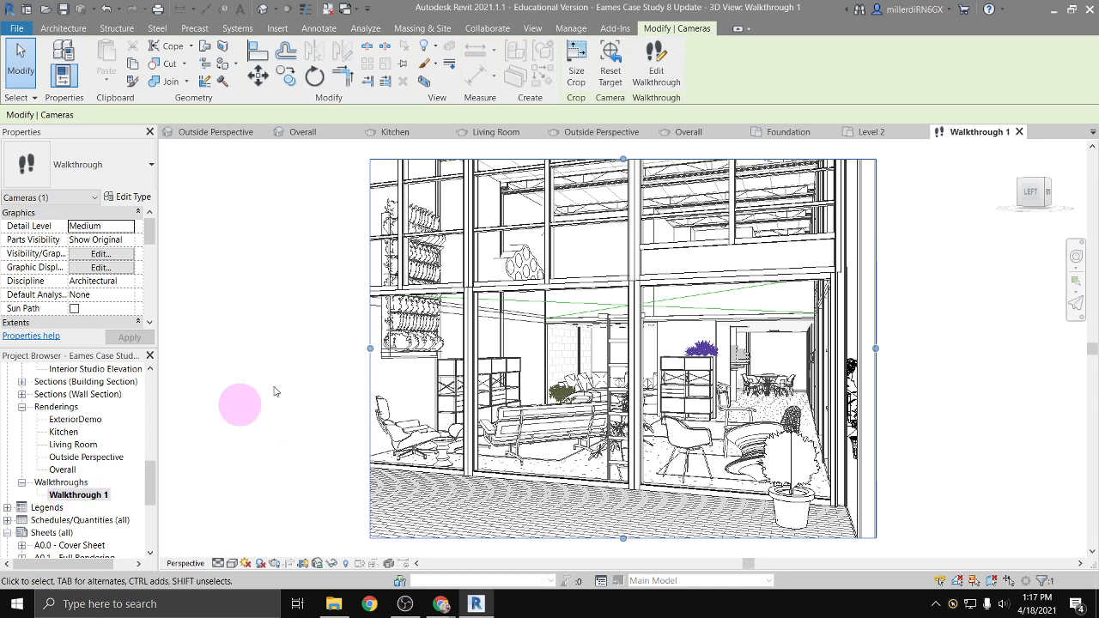
Widen the Walkthrough 1 view's crop region on both sides and extend its upper edge upward
left_click_drag(369, 350, 233, 351)
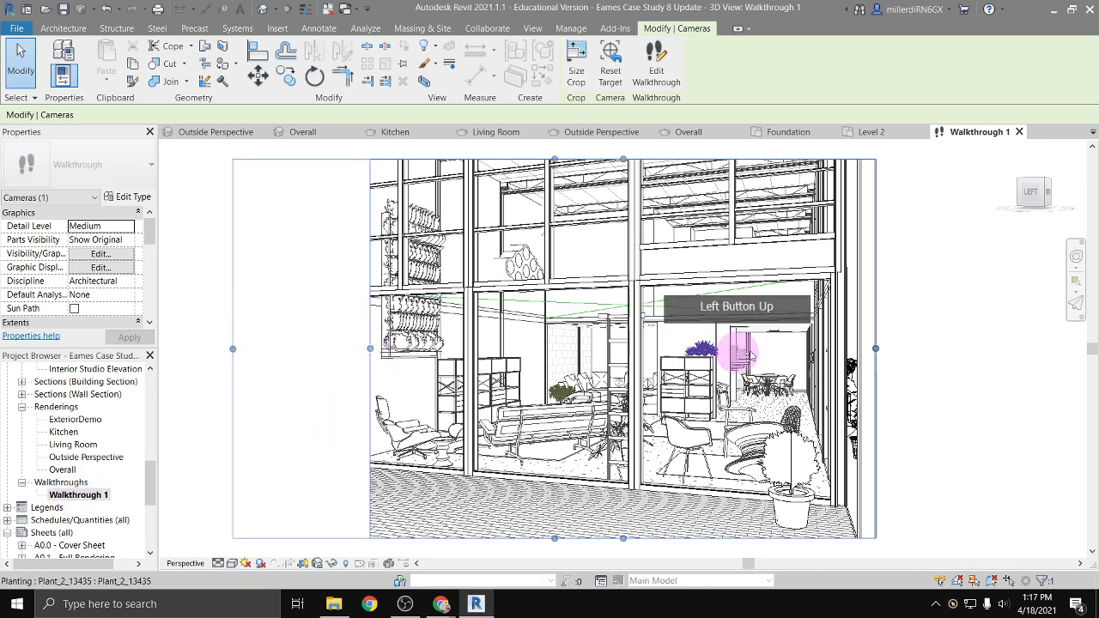
left_click_drag(876, 349, 1001, 349)
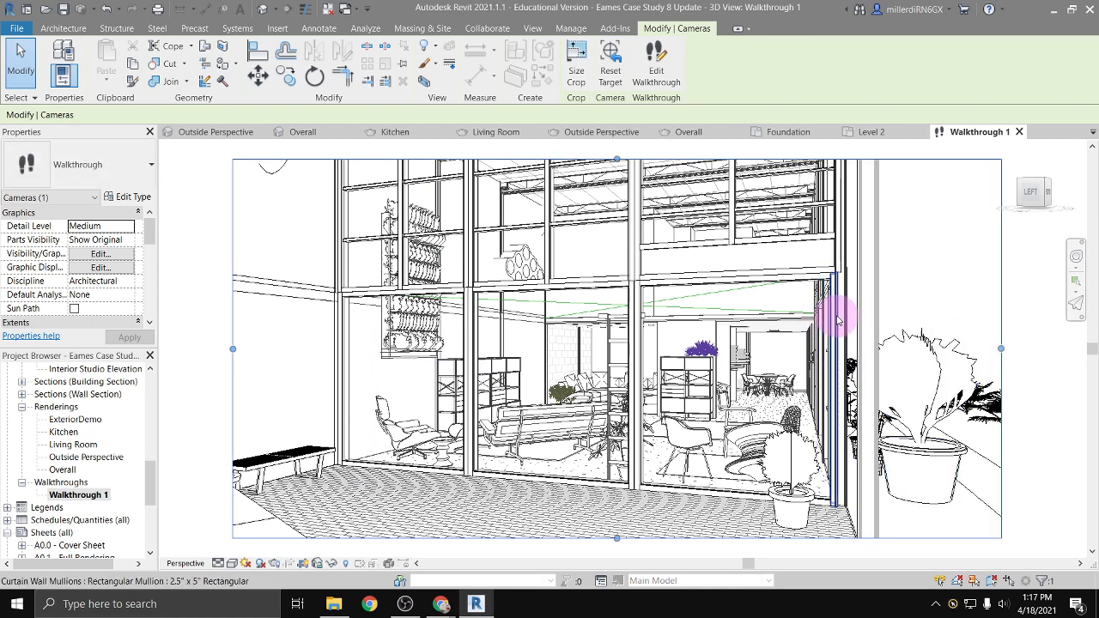
scroll(828, 323, "down", 2)
middle_click_drag(798, 307, 763, 361)
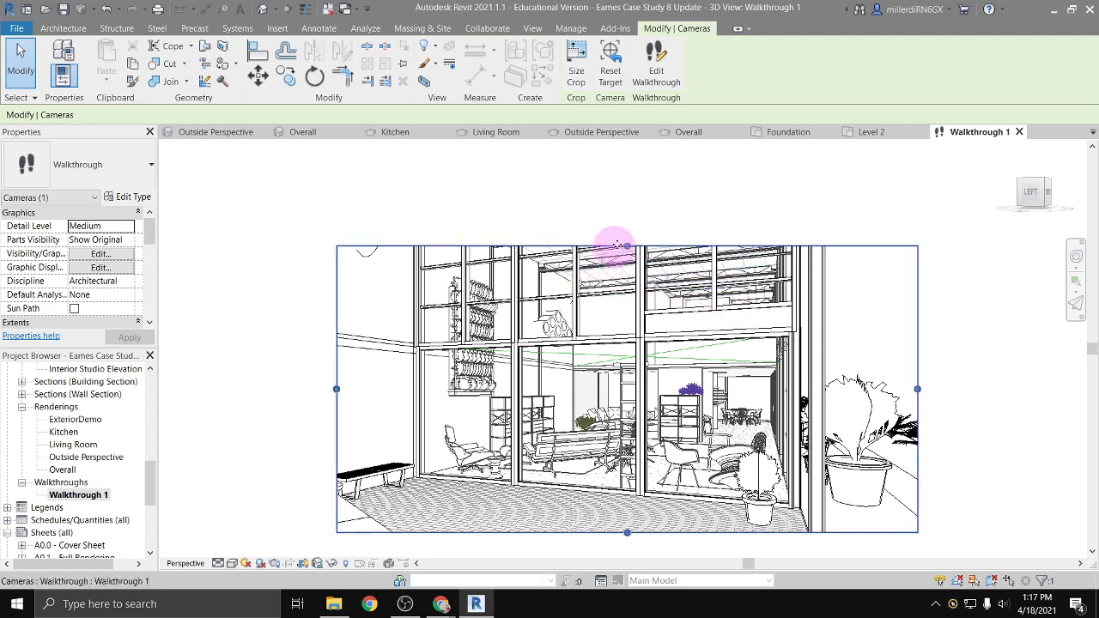
middle_click_drag(640, 373, 602, 364)
scroll(606, 354, "up", 1)
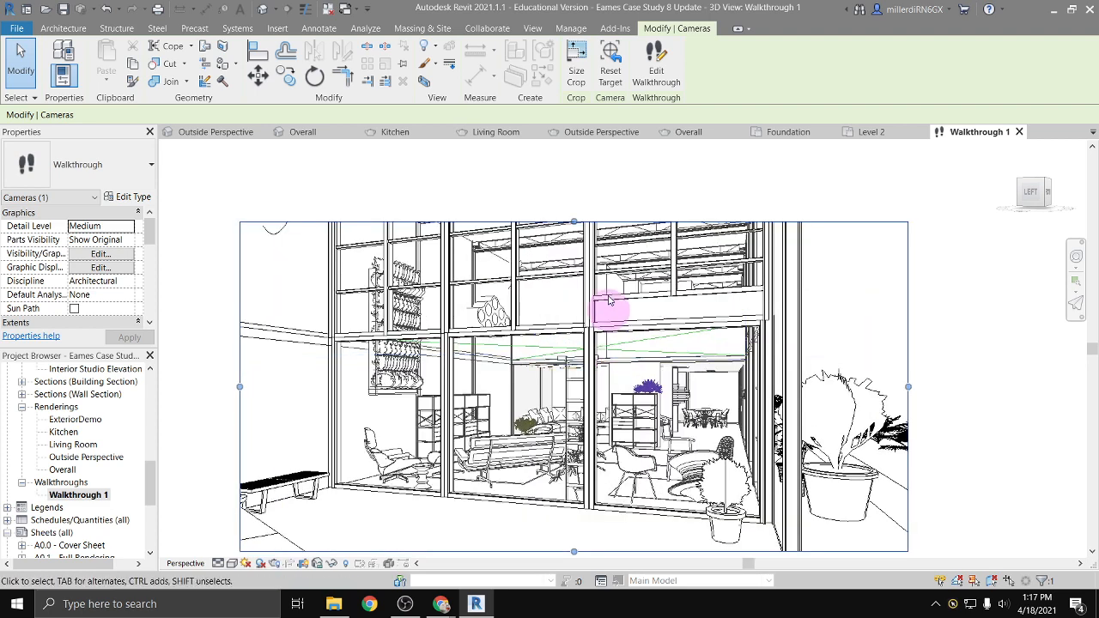
left_click_drag(573, 223, 568, 191)
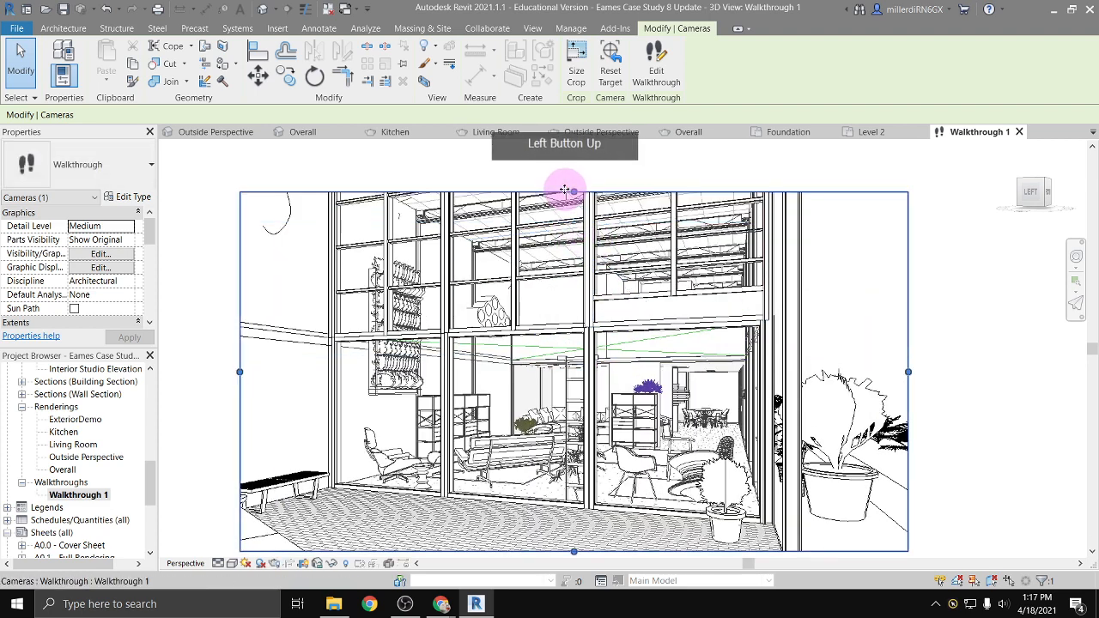
Start editing the walkthrough, return it to the first frame and play it back
left_click(655, 68)
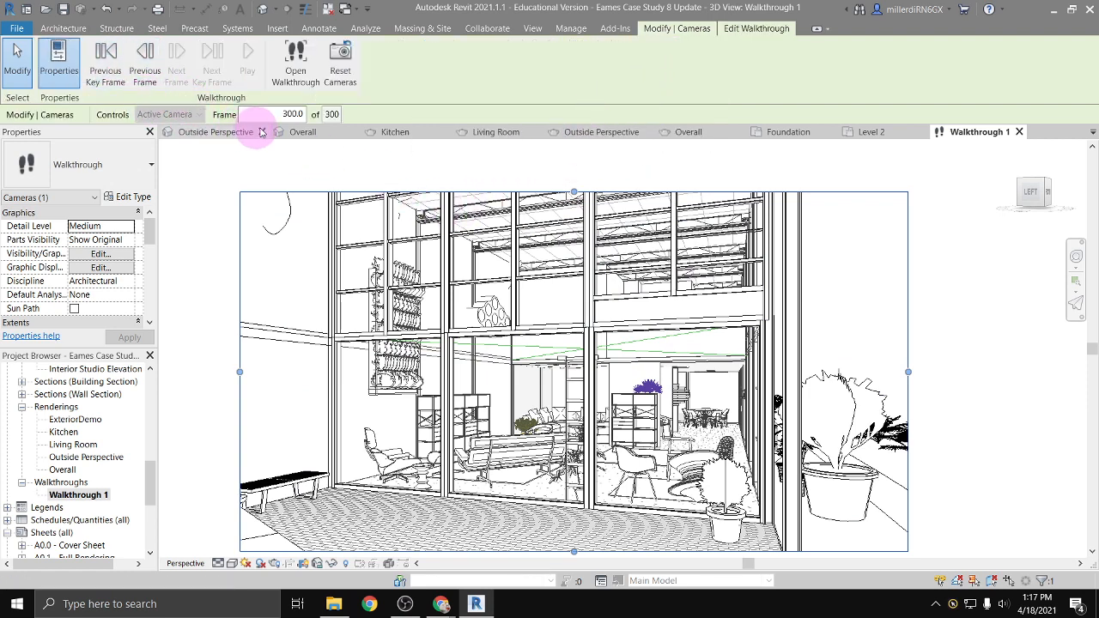
left_click_drag(287, 113, 314, 116)
type("0")
key("Return")
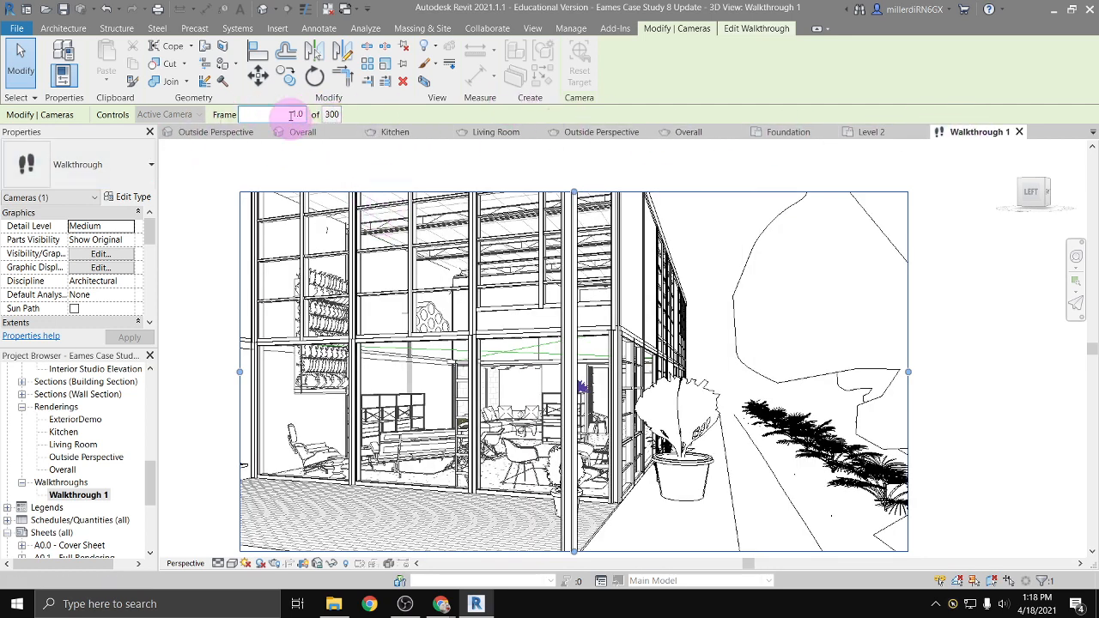
left_click(747, 29)
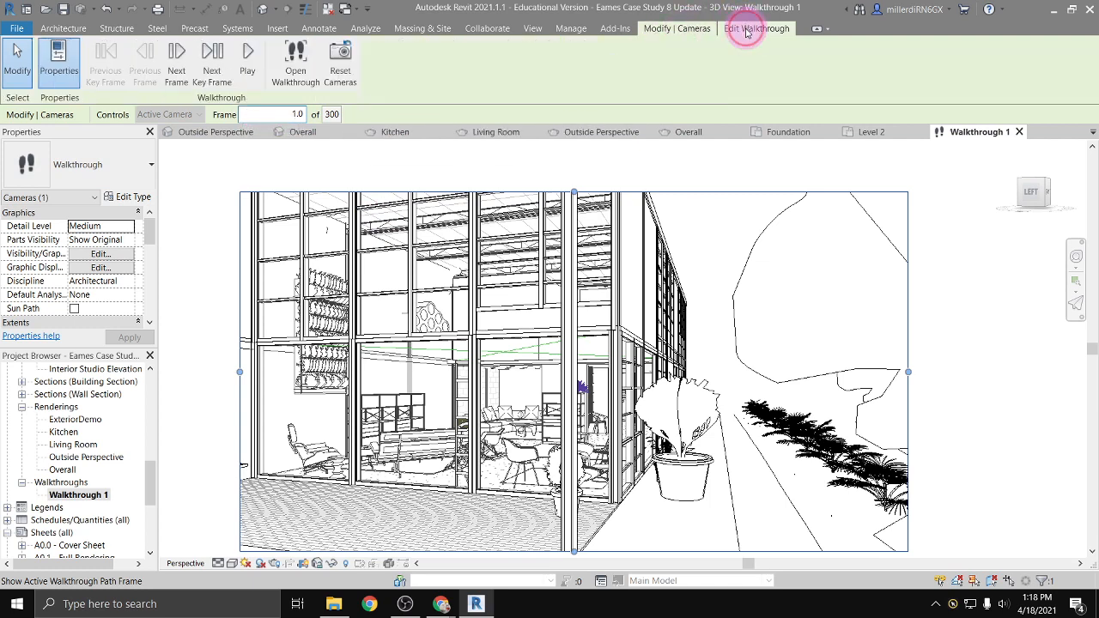
left_click(247, 57)
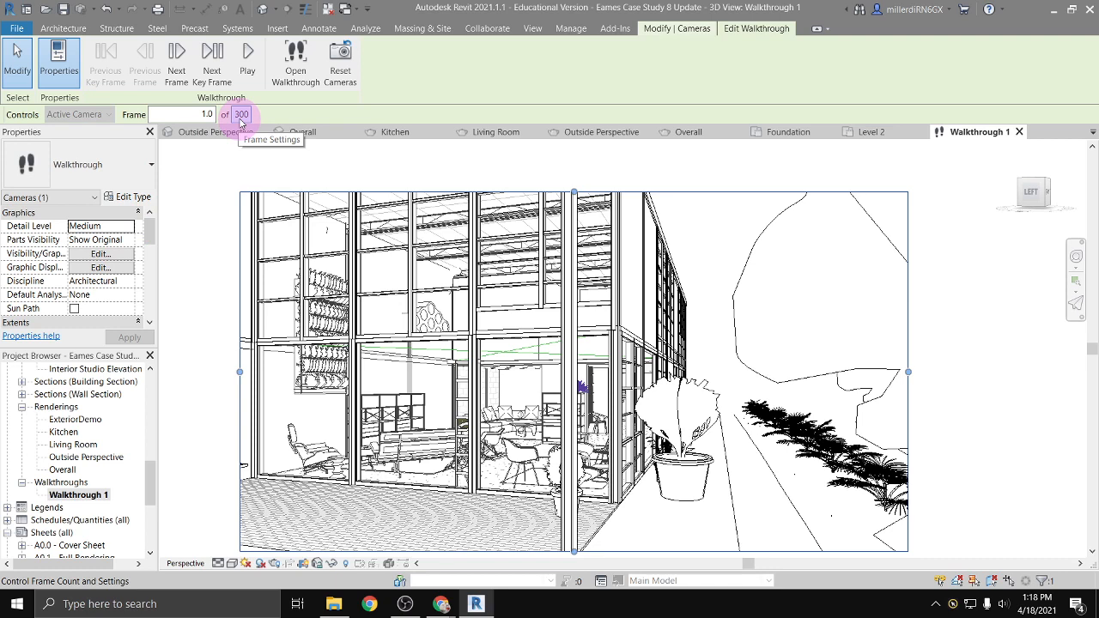
Set the walkthrough's total frames to 600 and apply, and raise the total to 1200 frames and apply again
left_click(240, 114)
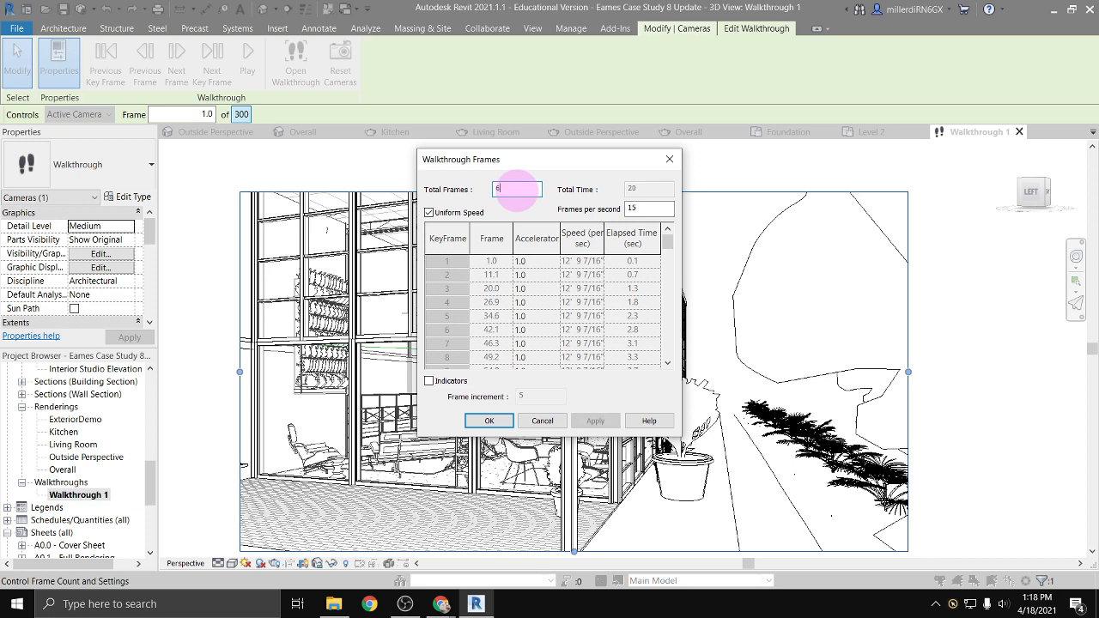
left_click(604, 211)
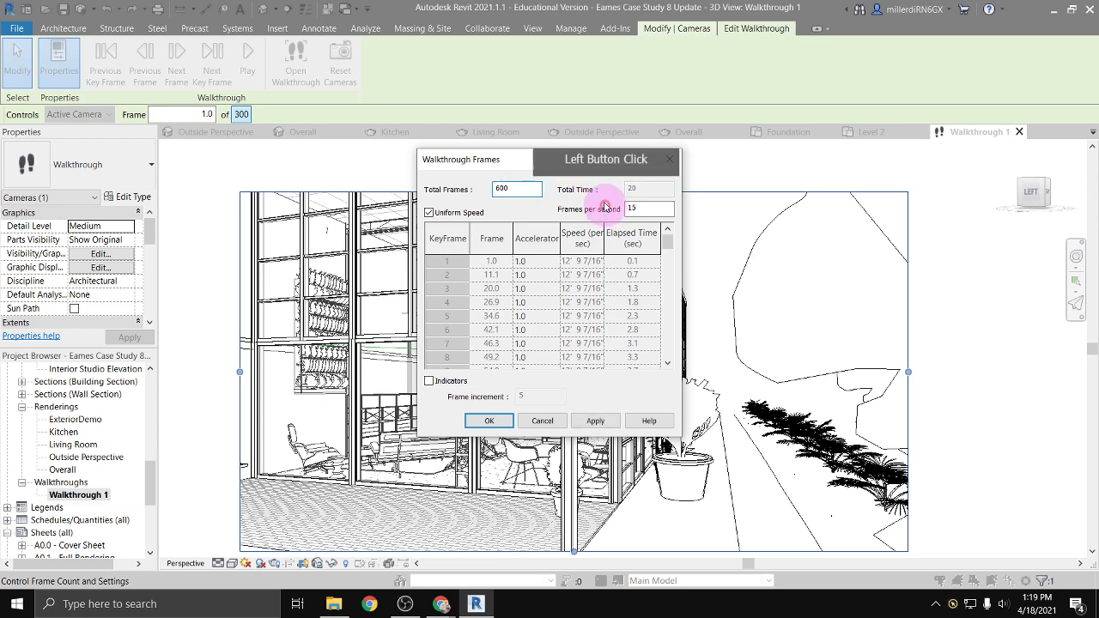
left_click(601, 421)
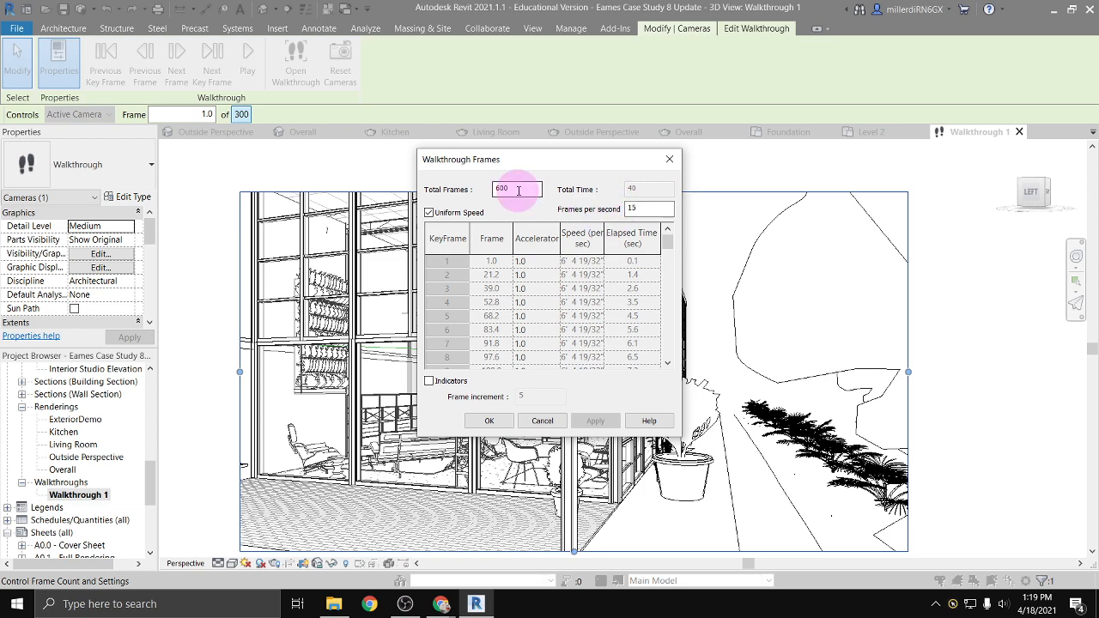
left_click_drag(518, 190, 464, 190)
type("12")
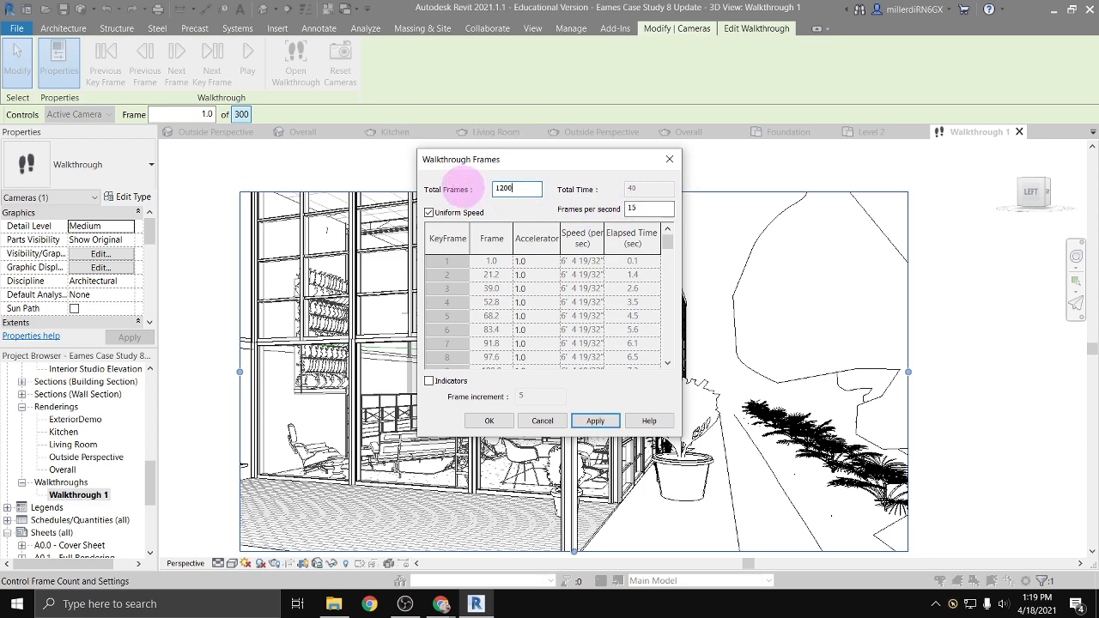
type("00")
left_click(594, 420)
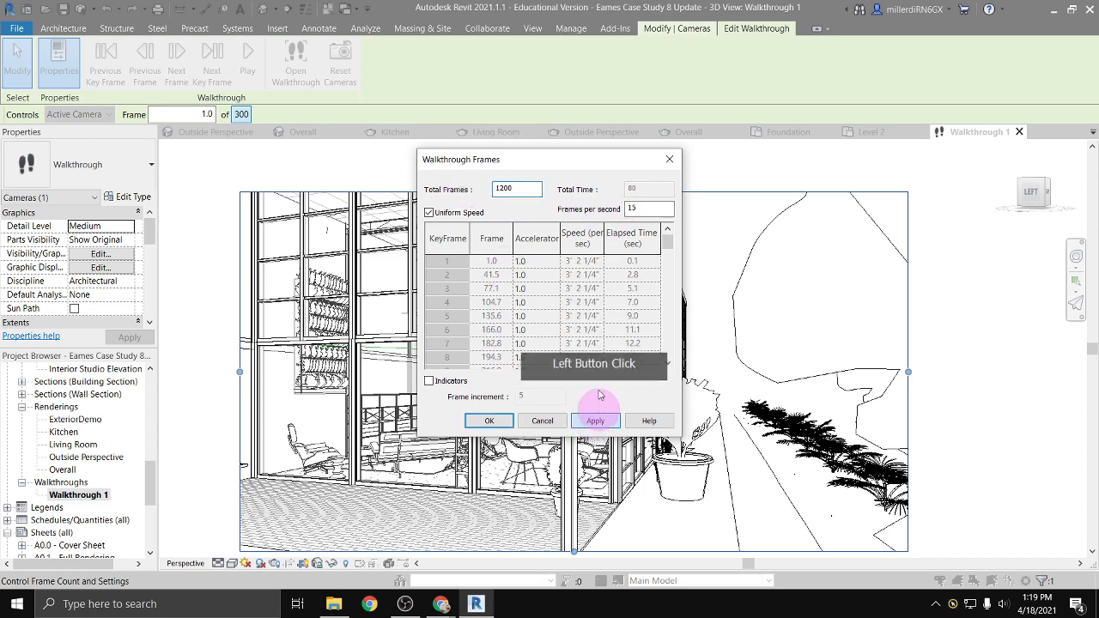
Try a playback rate of 60 frames per second in the walkthrough frame settings and apply it
left_click(640, 203)
left_click_drag(644, 208, 631, 208)
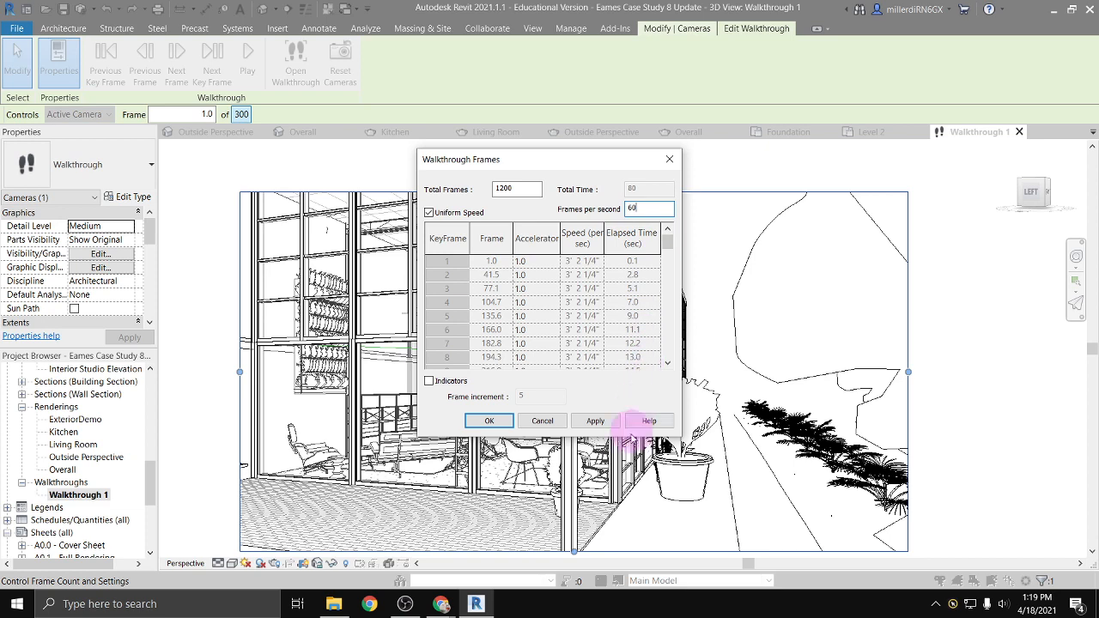
left_click(592, 423)
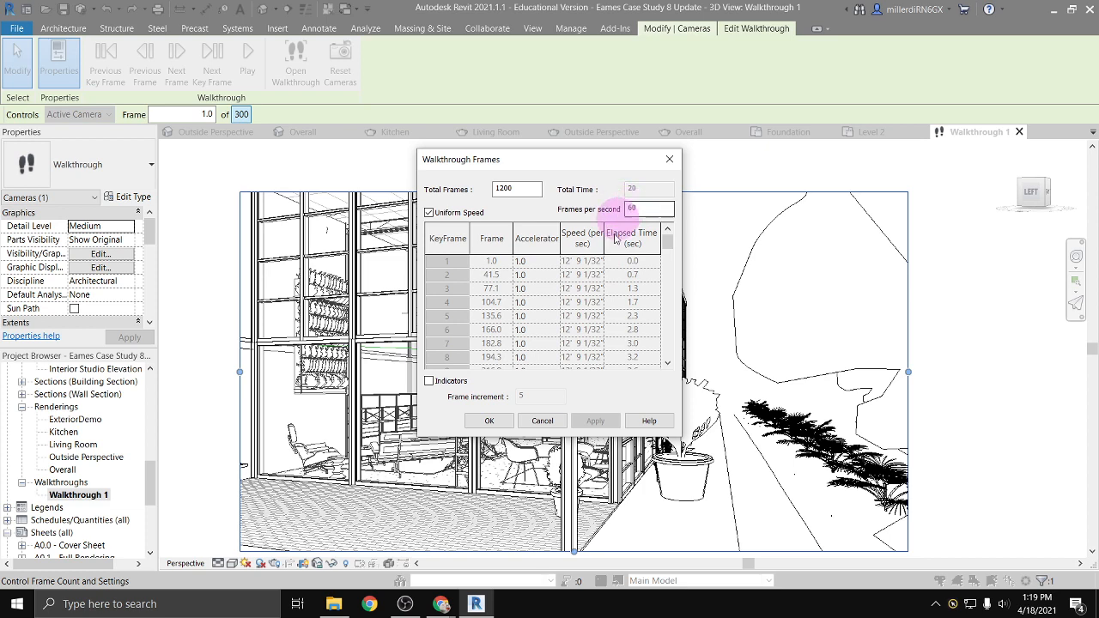
Set the walkthrough back to 15 frames per second, apply the rate and accept the frame settings
left_click_drag(633, 209, 601, 211)
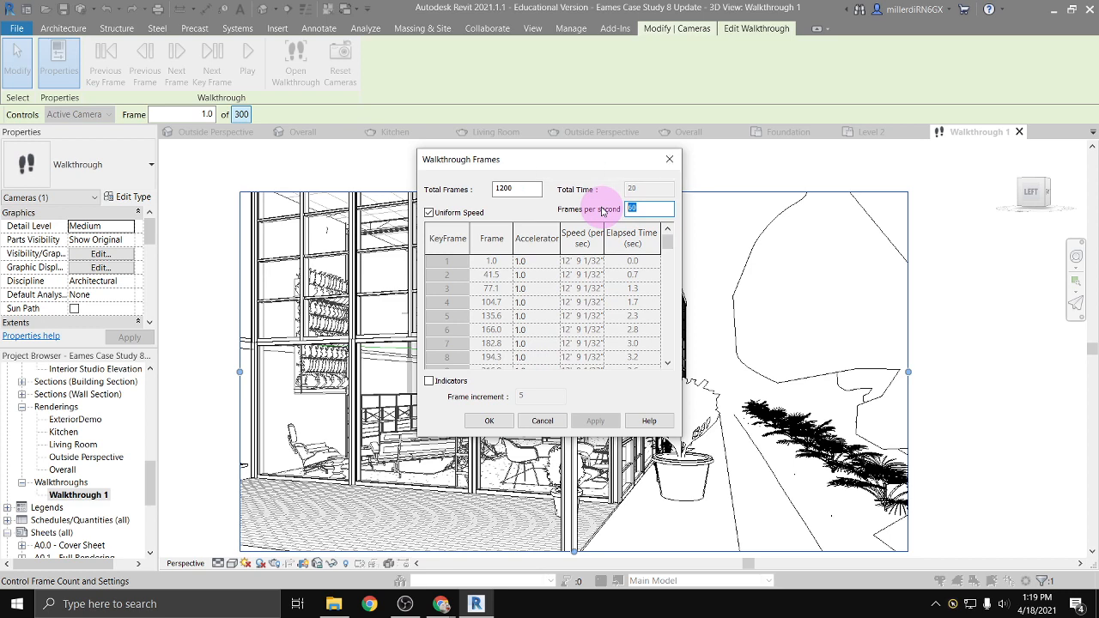
left_click(495, 422)
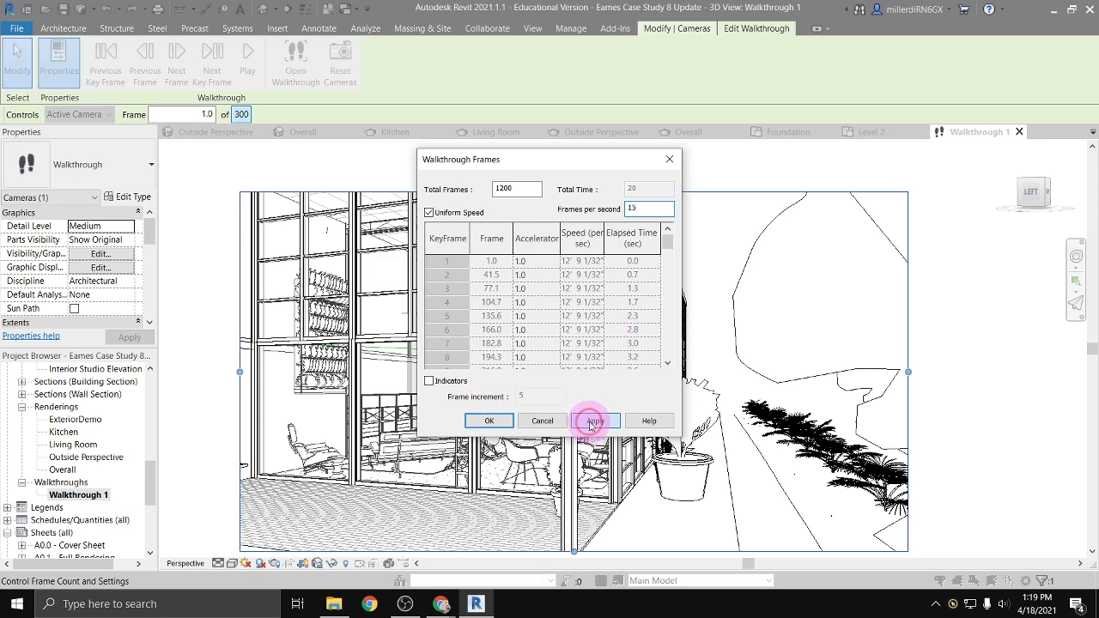
left_click(591, 424)
left_click(494, 423)
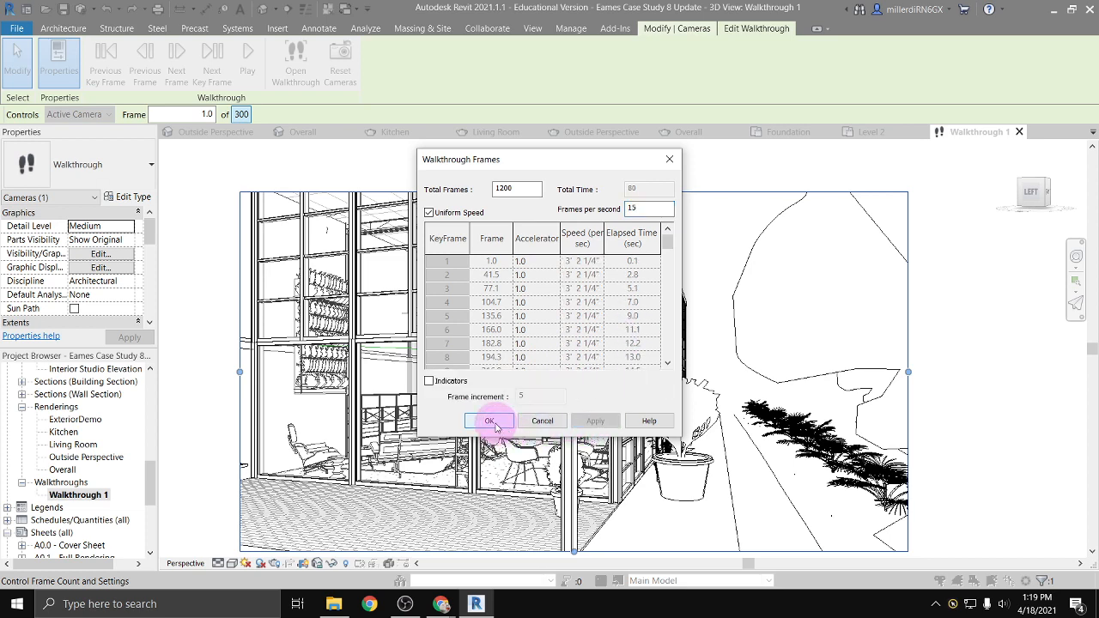
left_click(495, 424)
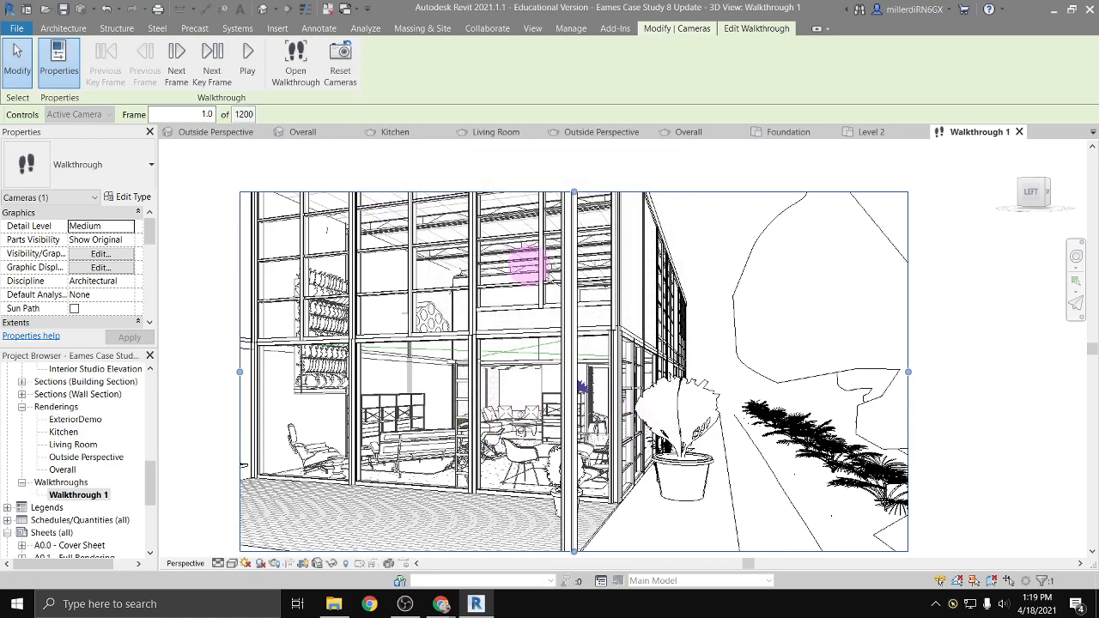
Play the walkthrough with the new frame settings and stop the playback early
left_click(251, 55)
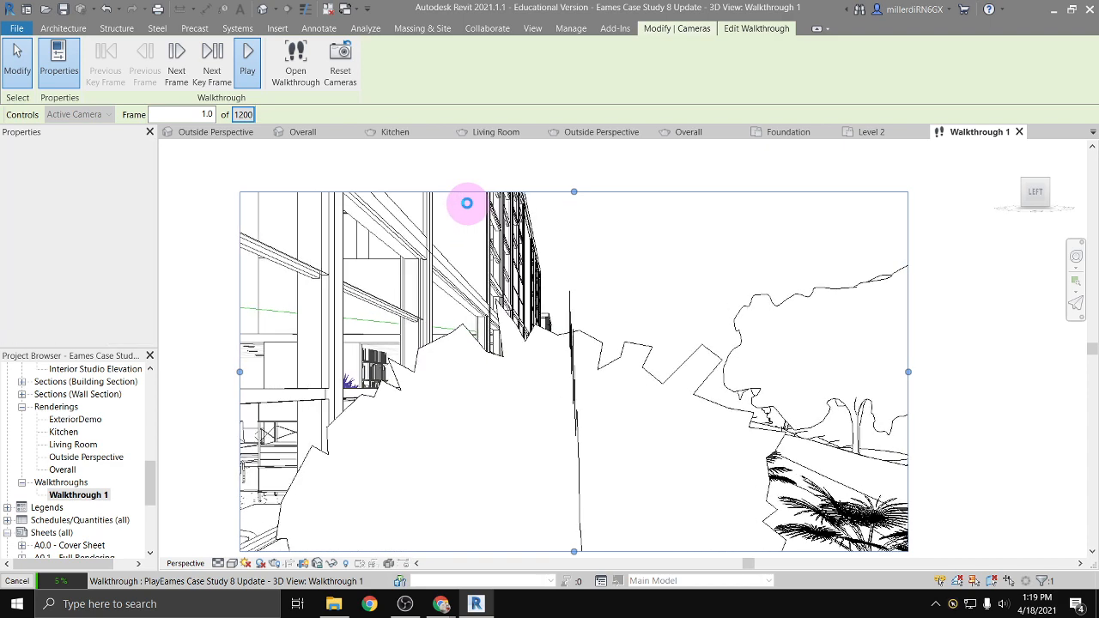
left_click(467, 204)
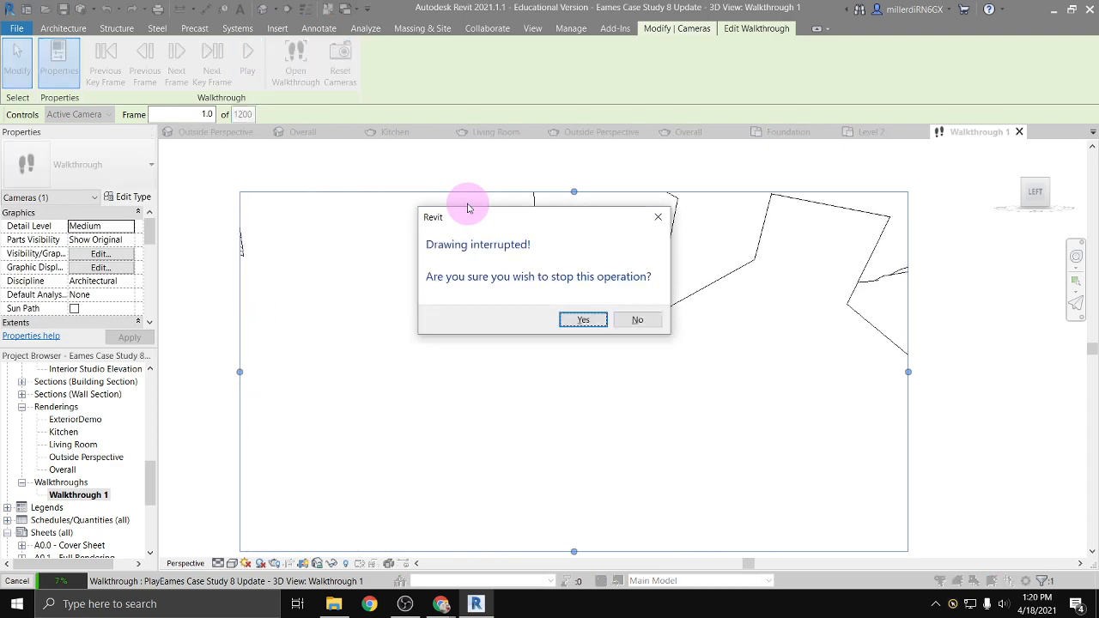
left_click(584, 320)
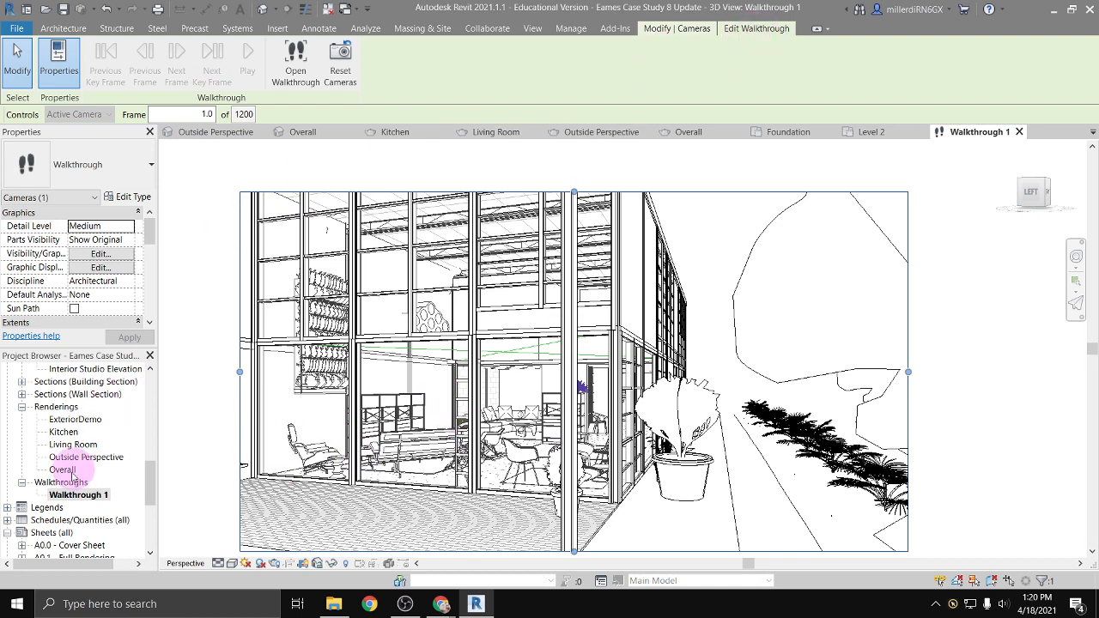
Open the Level 1 floor plan and edit the walkthrough there, staying in walkthrough editing when asked to quit
scroll(73, 474, "up", 6)
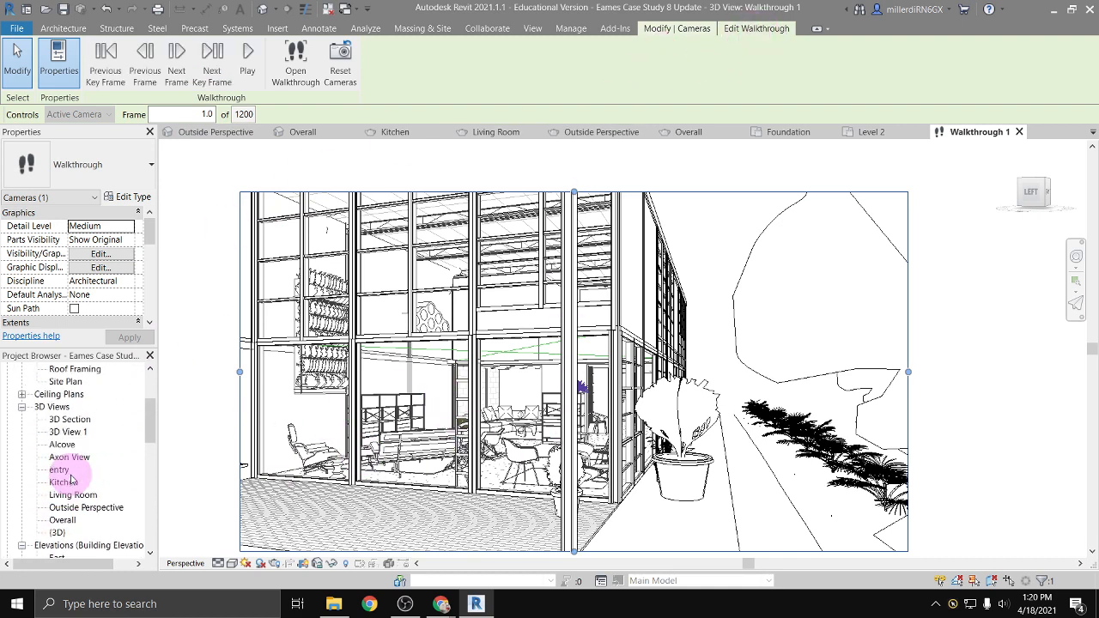
scroll(73, 479, "up", 3)
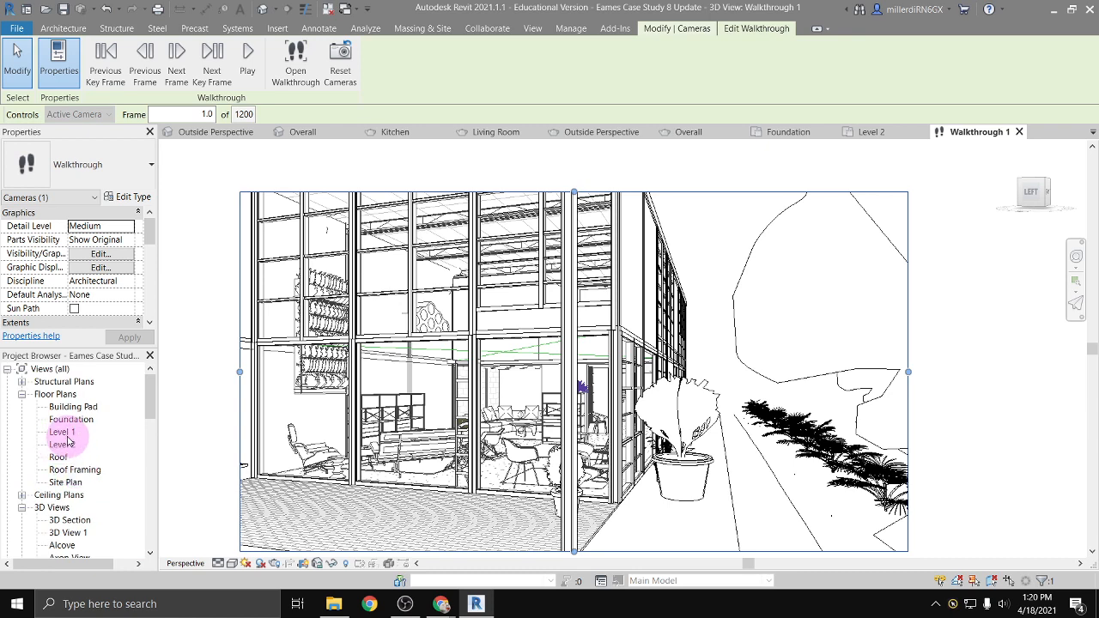
double_click(69, 433)
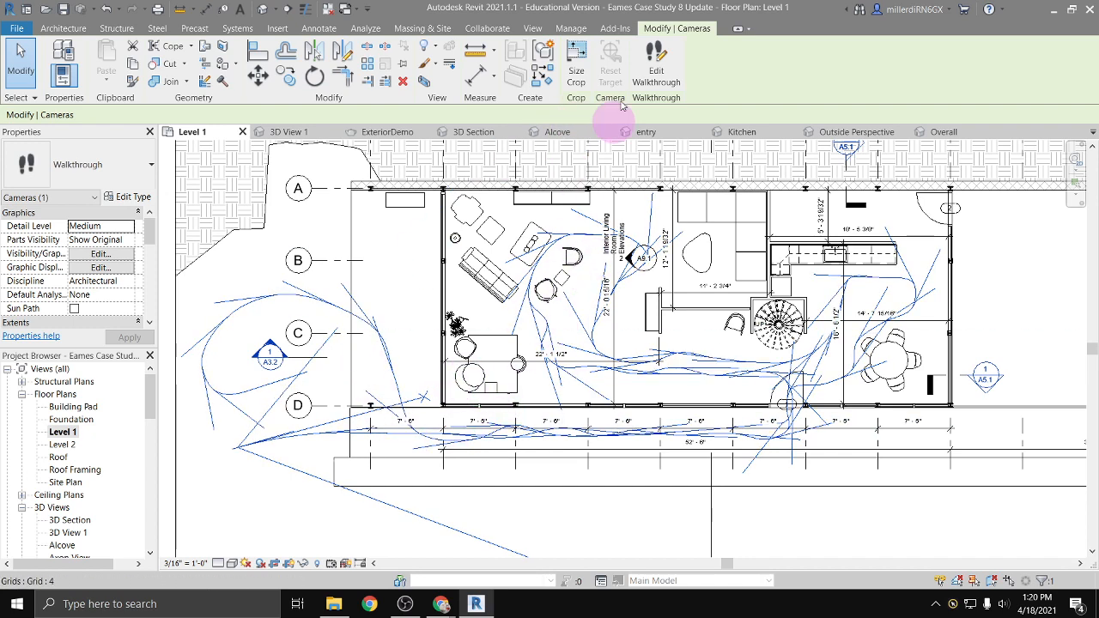
left_click(658, 62)
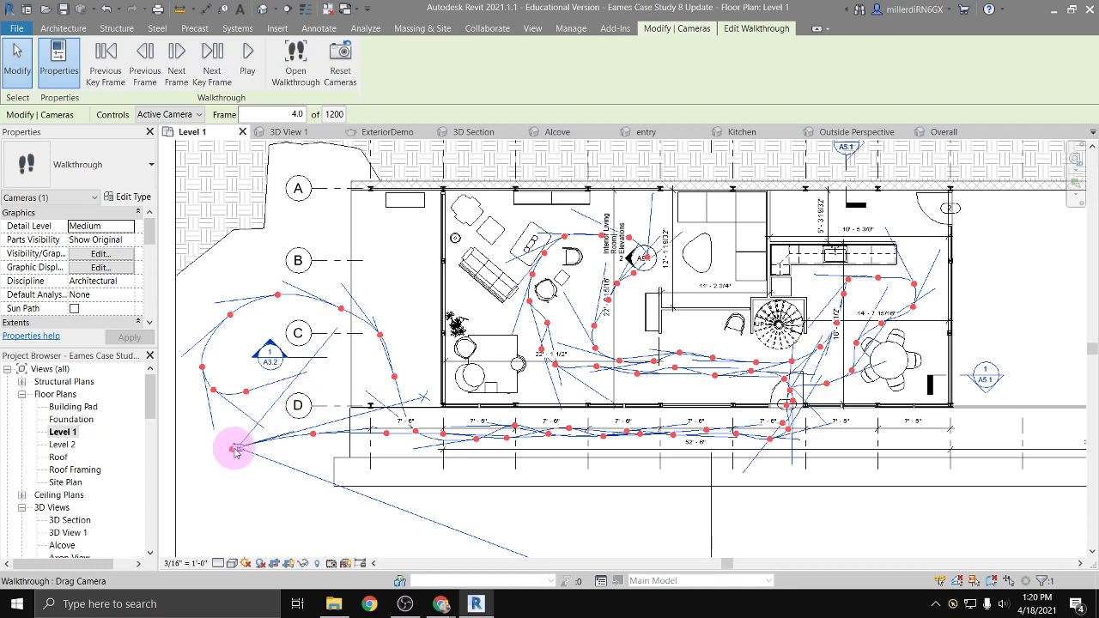
left_click(314, 434)
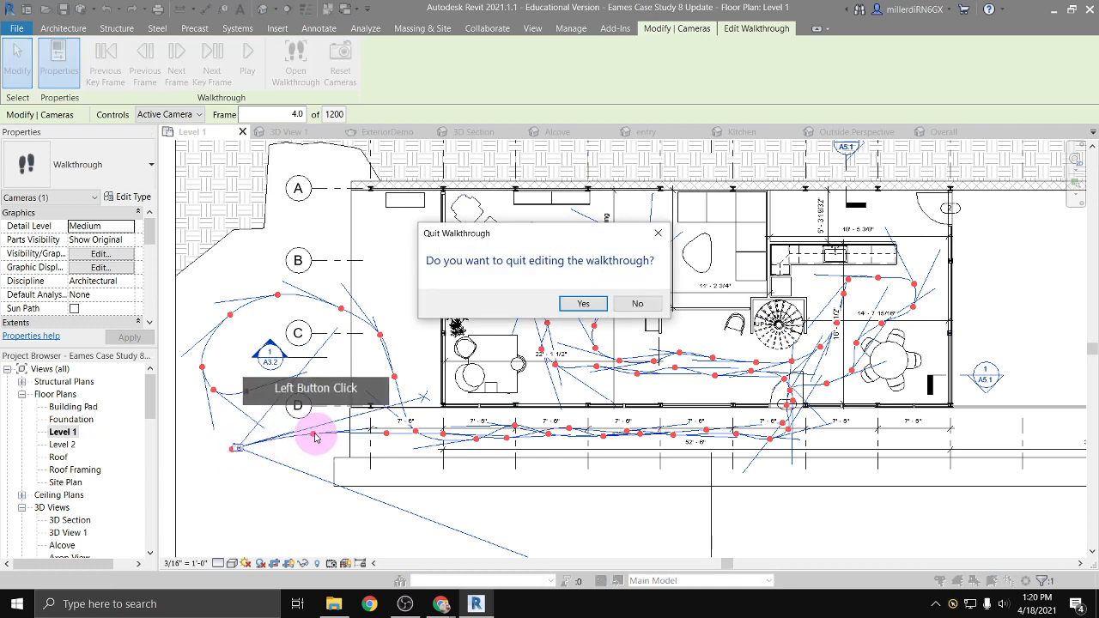
left_click(226, 162)
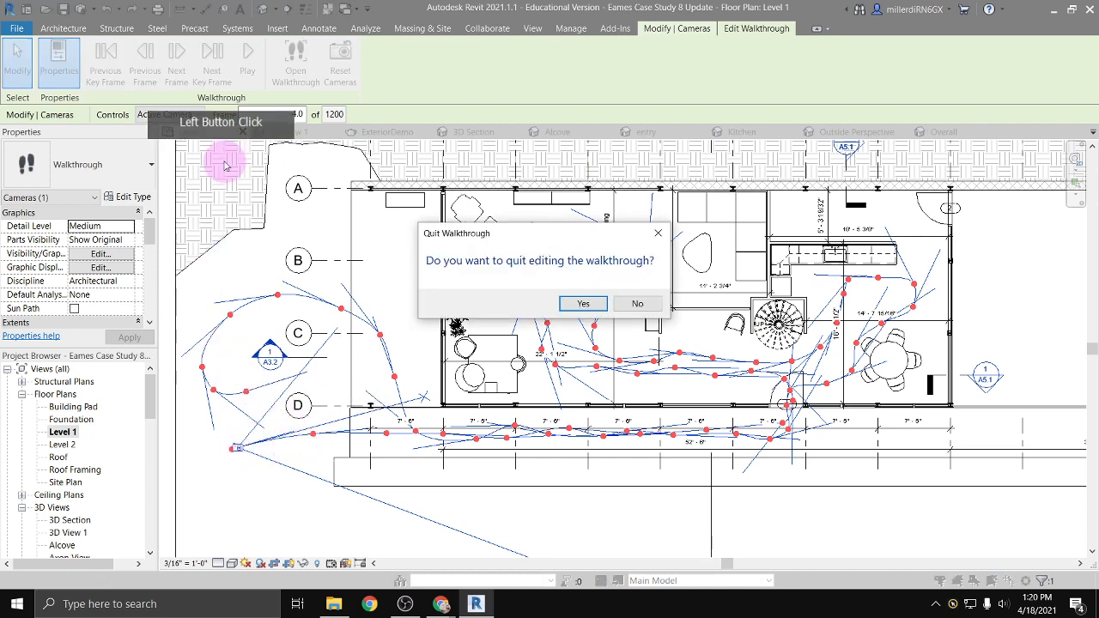
left_click(638, 304)
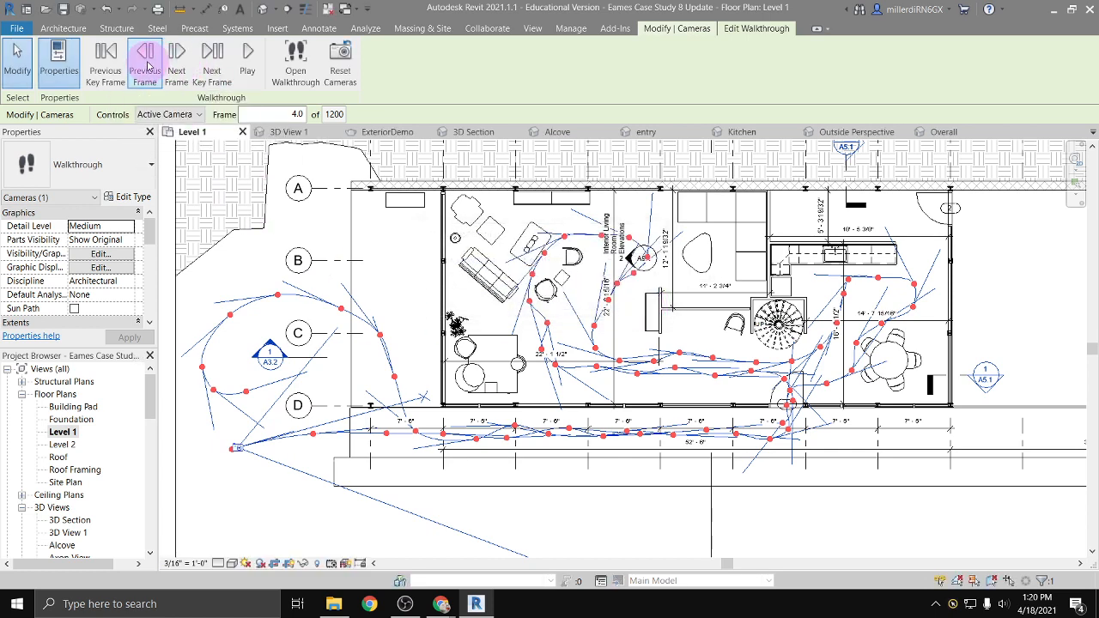
Advance the walkthrough camera along its path to the second key frame, at frame 41.5, on the Level 1 plan
left_click(177, 62)
left_click(177, 62)
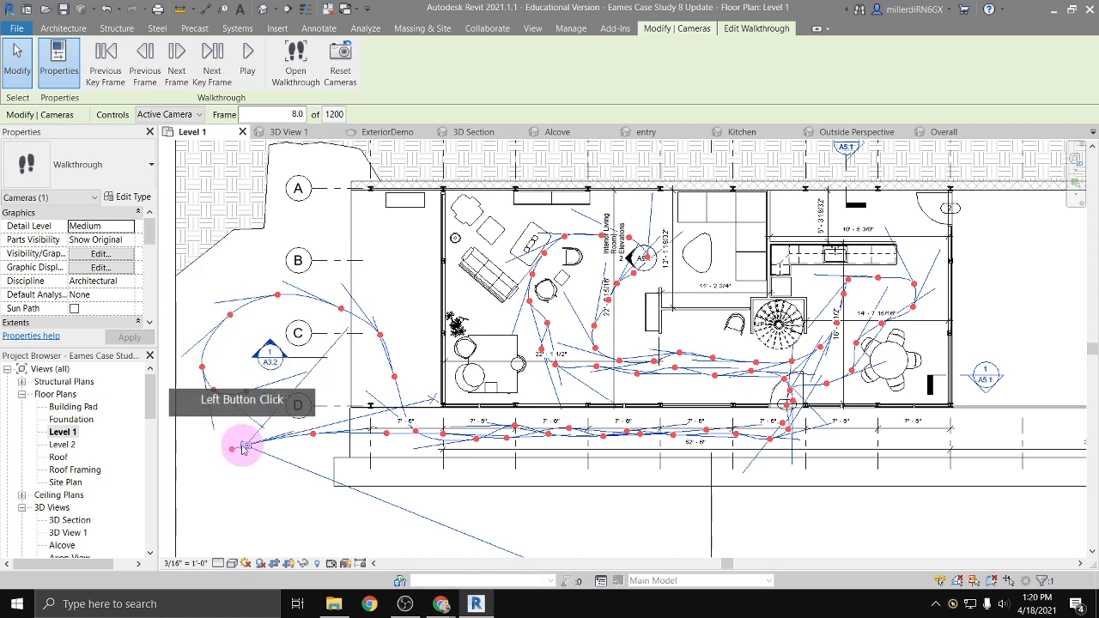
mouse_move(244, 444)
left_mouse_down()
mouse_move(261, 443)
mouse_move(266, 471)
mouse_move(270, 441)
left_mouse_up()
left_click(212, 60)
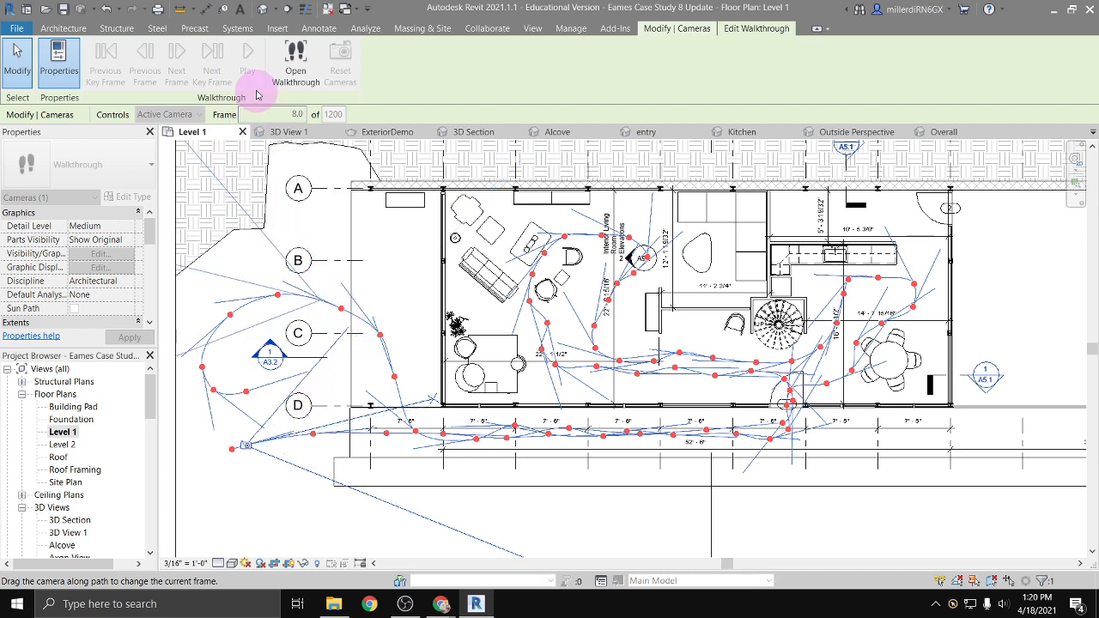
left_click(314, 438)
left_click_drag(312, 416, 322, 437)
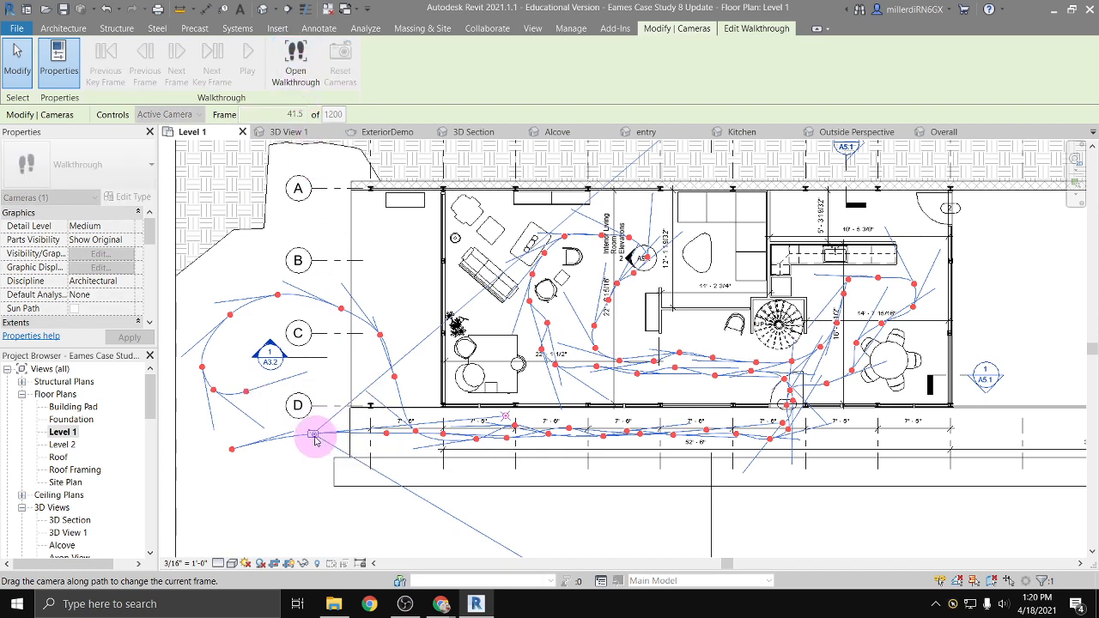
scroll(314, 436, "up", 2)
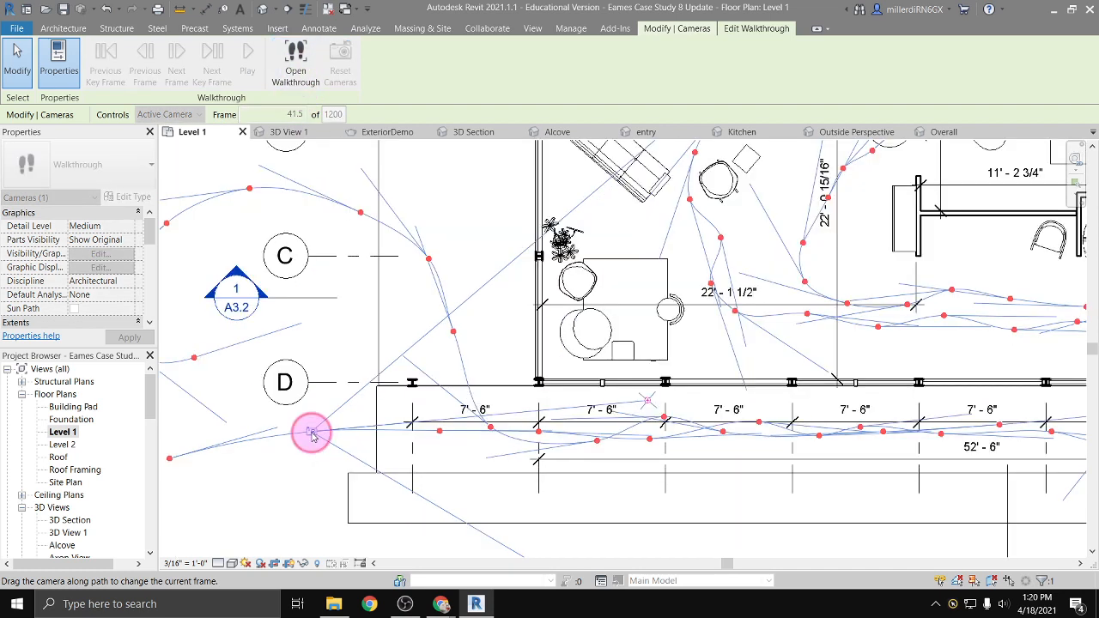
left_click(312, 435)
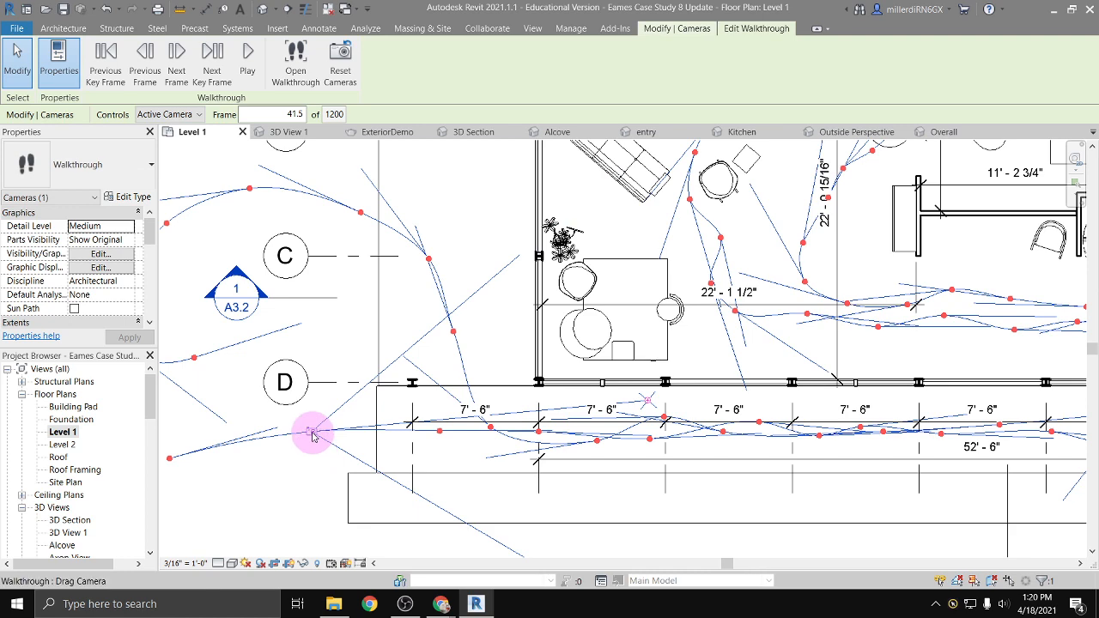
Try to move the walkthrough camera off its path at frame 41.5 on the Level 1 plan
left_click_drag(313, 435, 369, 405)
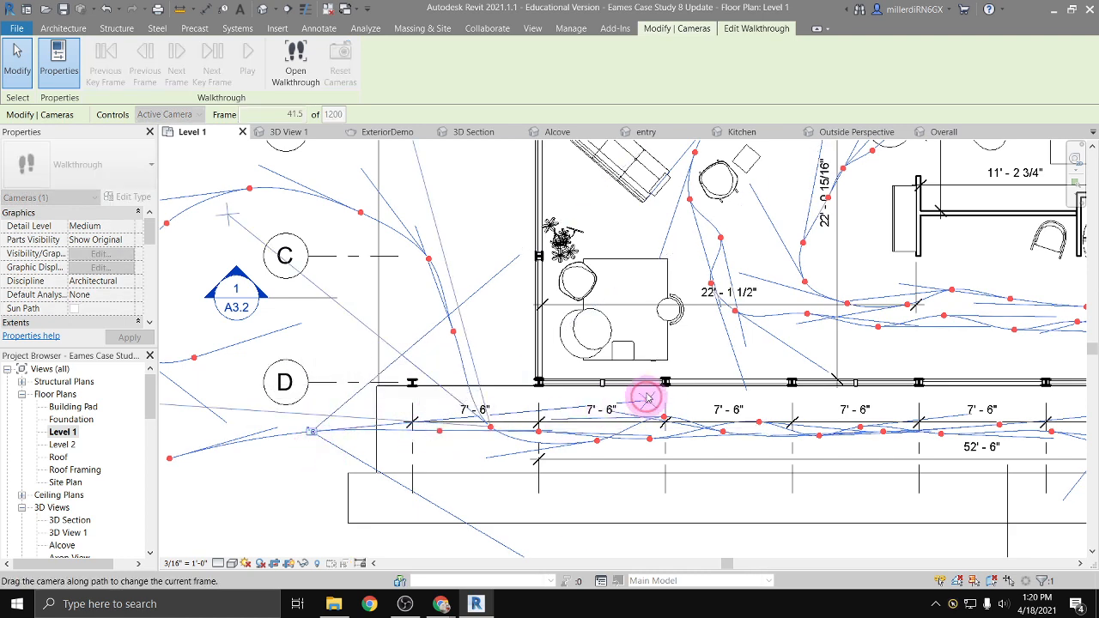
mouse_move(648, 397)
left_mouse_down()
mouse_move(640, 368)
mouse_move(649, 401)
left_mouse_up()
scroll(650, 402, "down", 4)
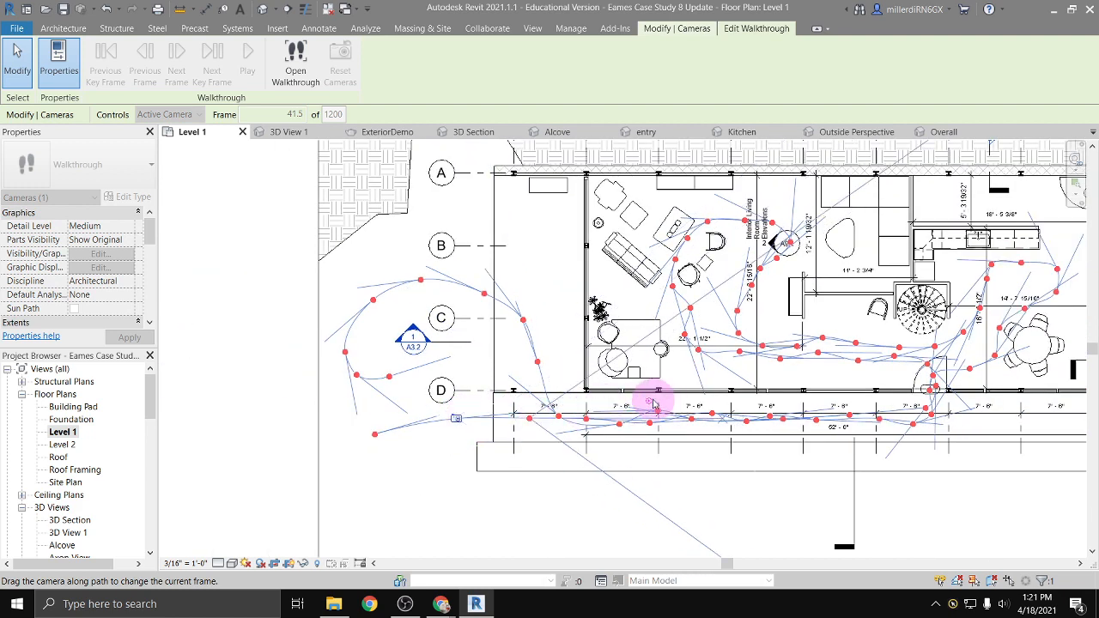
left_click(459, 422)
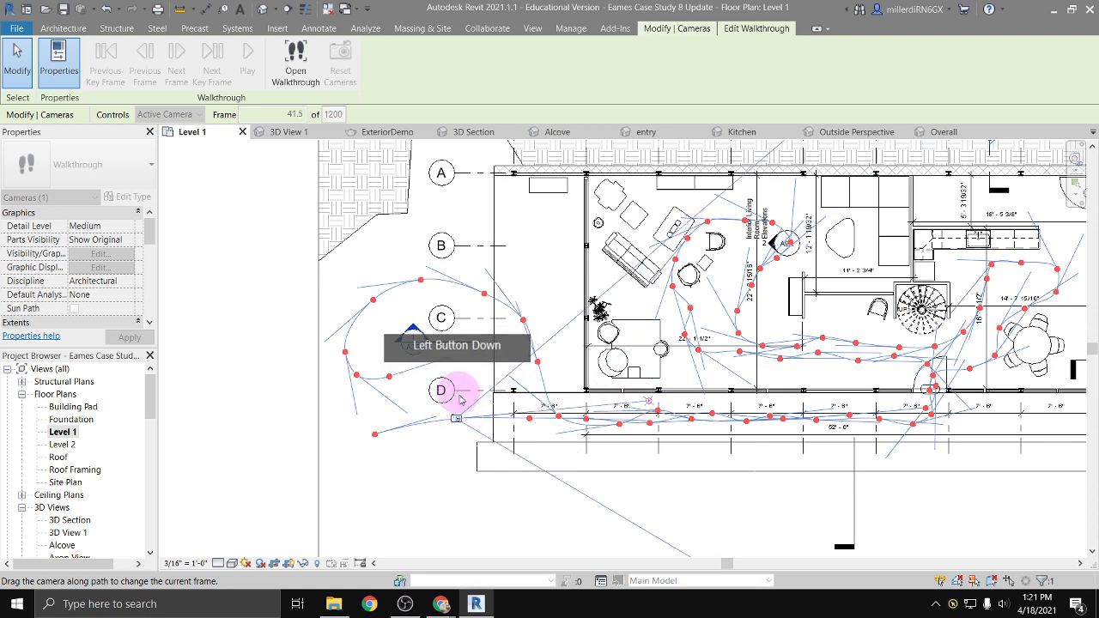
left_click(458, 421)
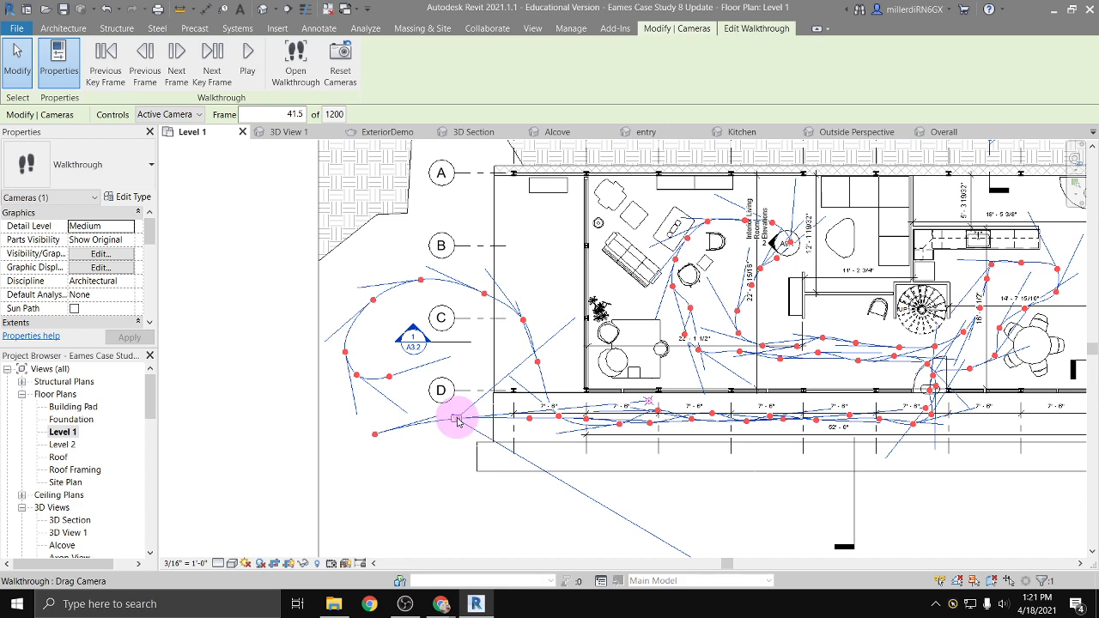
left_click_drag(454, 427, 456, 418)
Quit editing the walkthrough, then restart walkthrough editing for the same path on the Level 1 plan
left_click(301, 370)
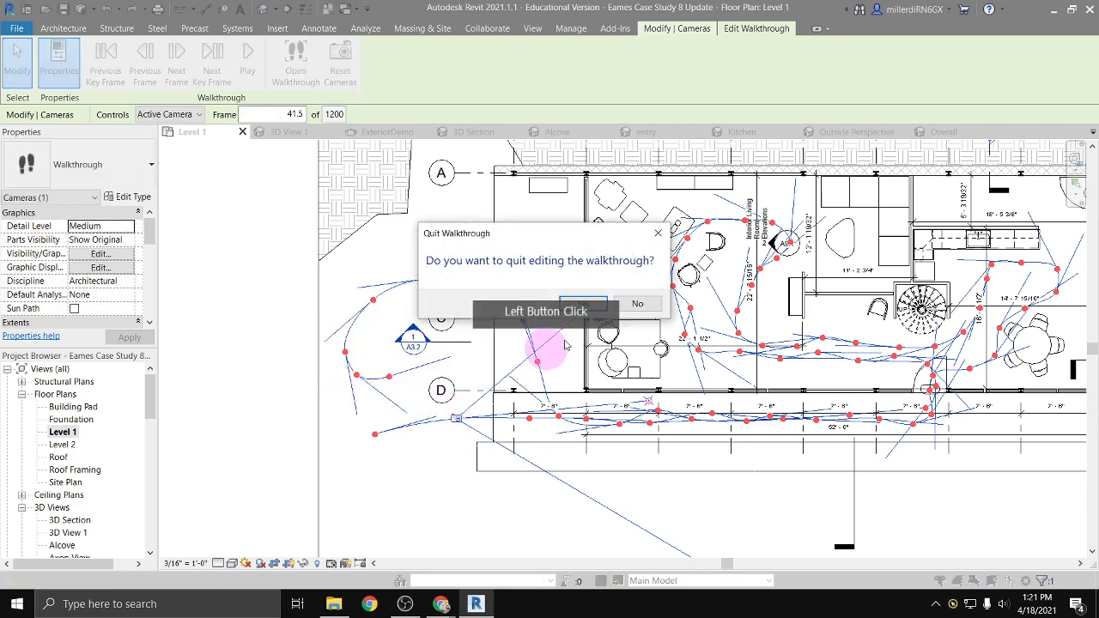
left_click(583, 306)
left_click(392, 422)
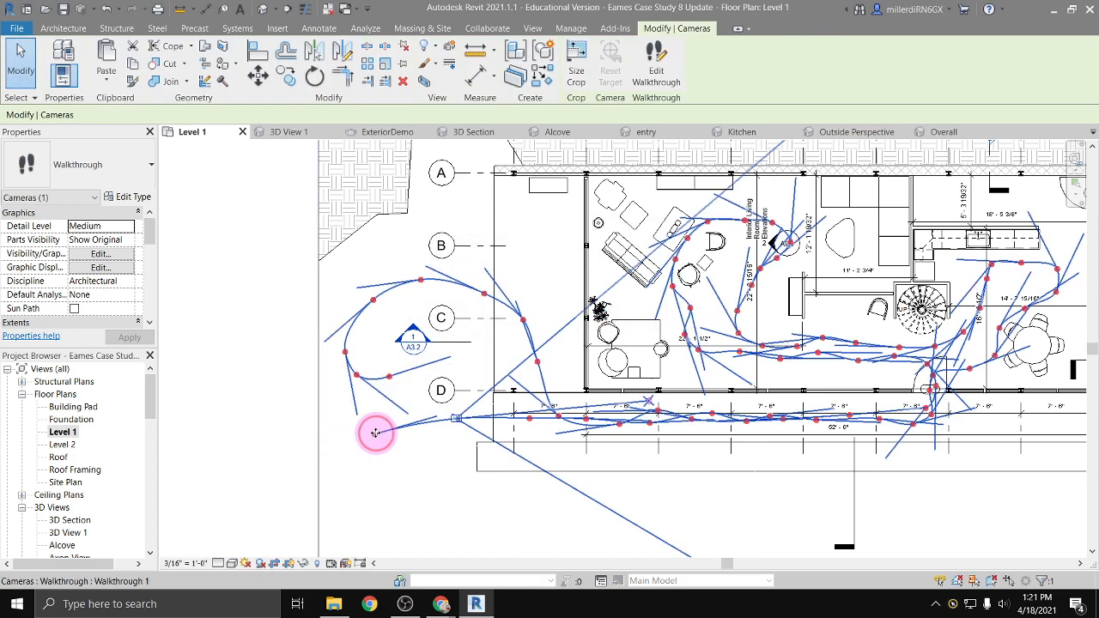
left_click(371, 434)
left_click(653, 75)
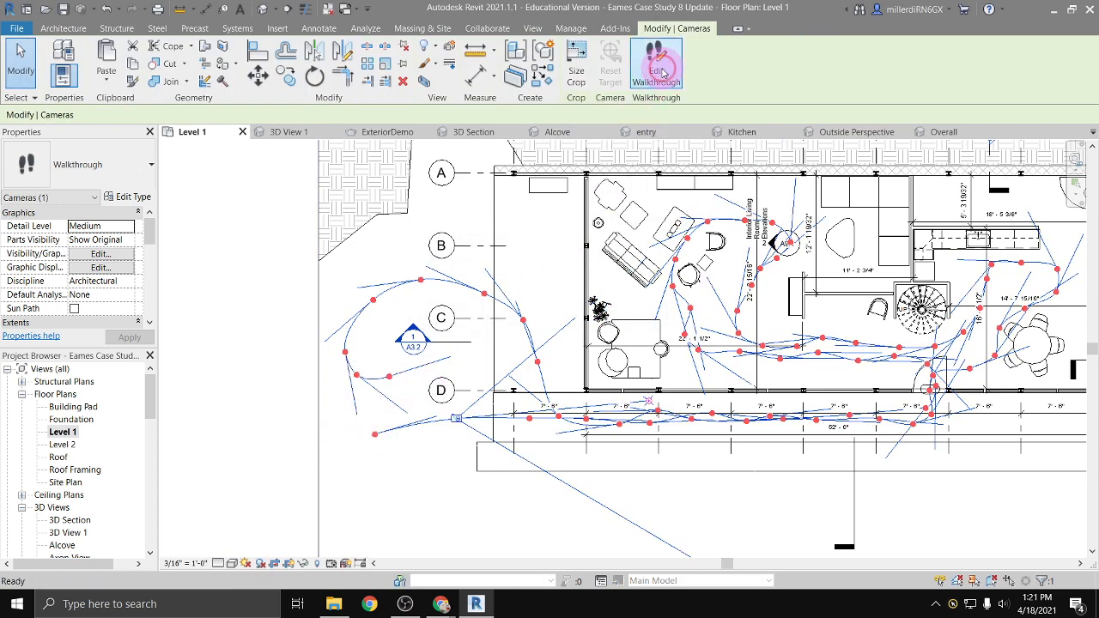
left_click(689, 30)
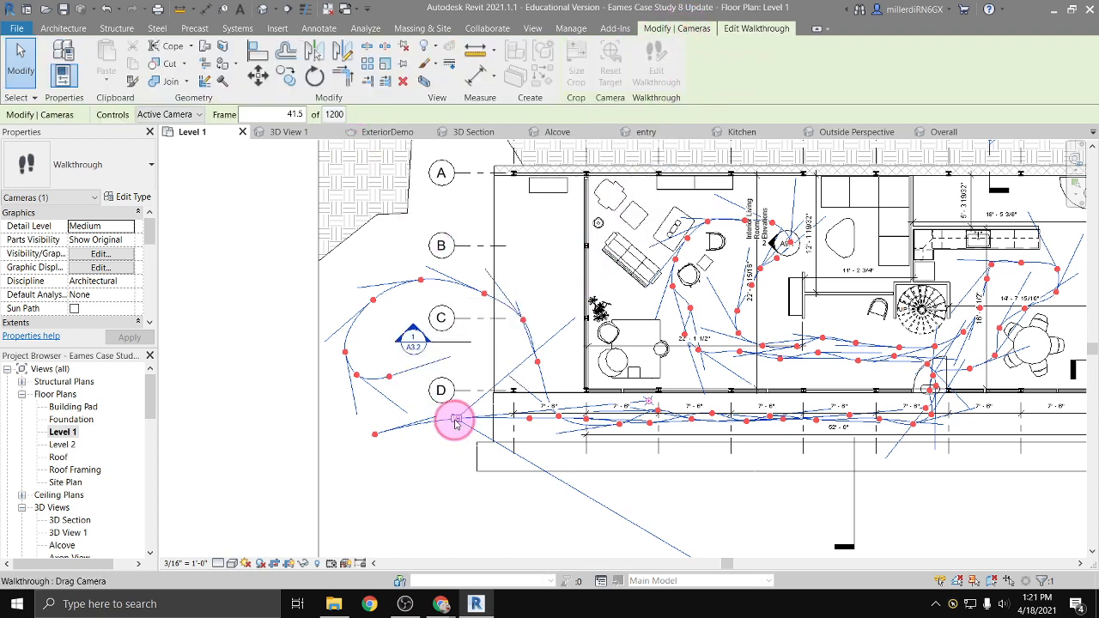
left_click(756, 31)
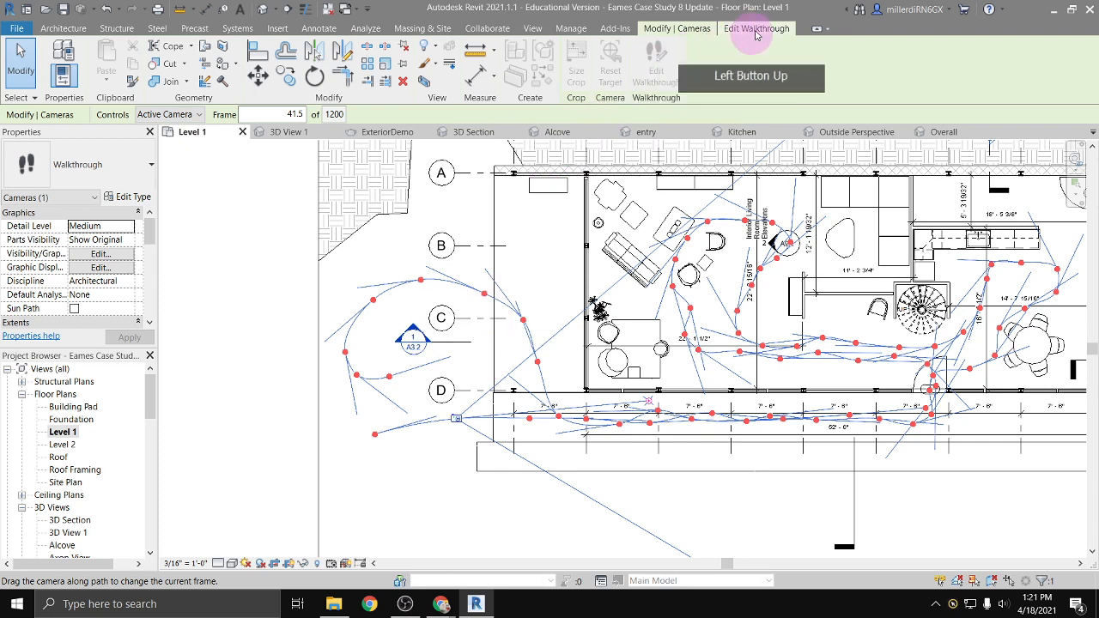
left_click(761, 30)
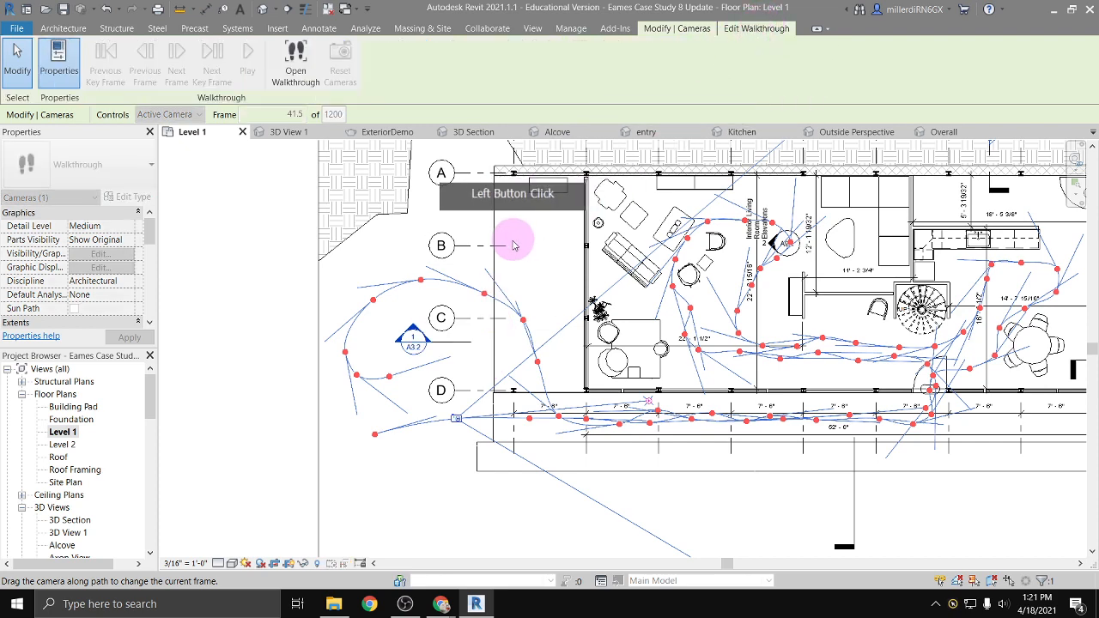
Try to move the camera at the walkthrough path's starting key frame
left_click(375, 436)
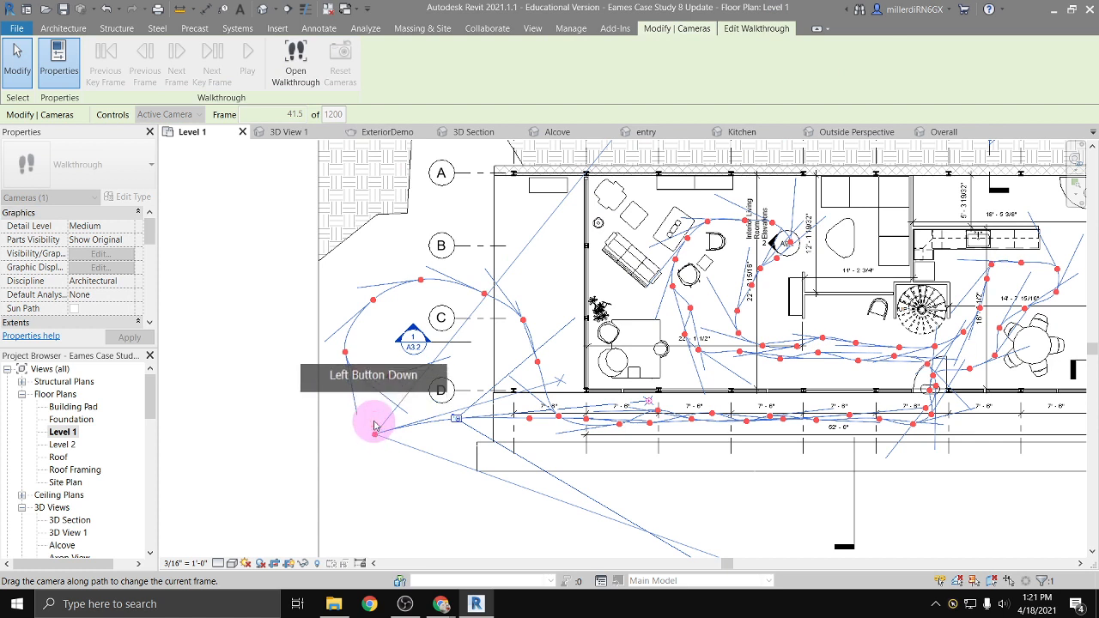
left_click_drag(378, 436, 420, 444)
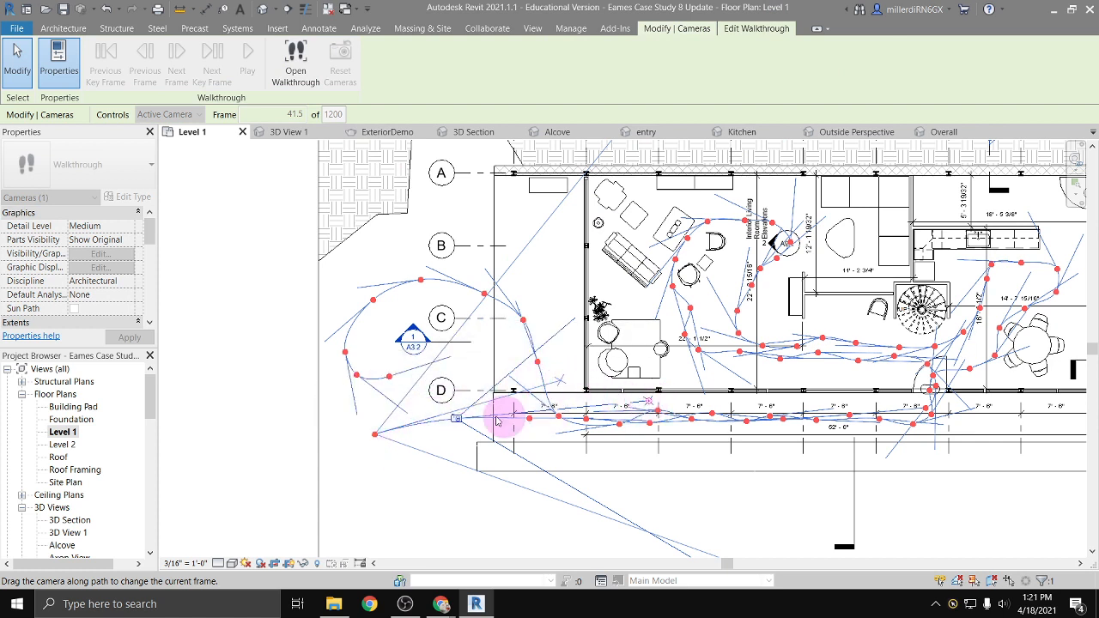
left_click_drag(496, 419, 370, 433)
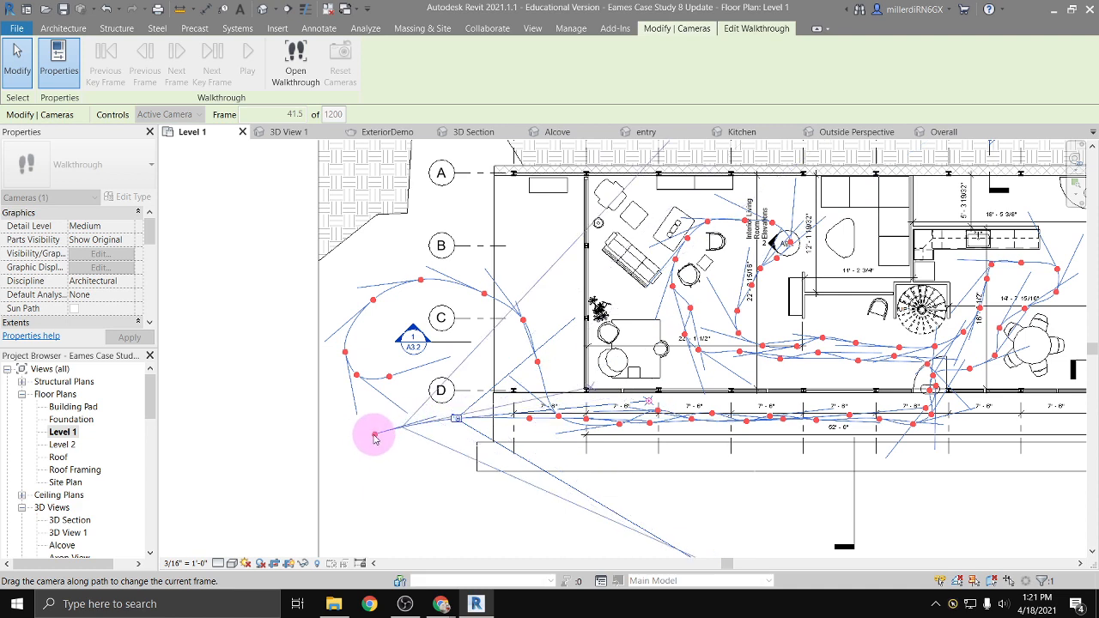
left_click(375, 437)
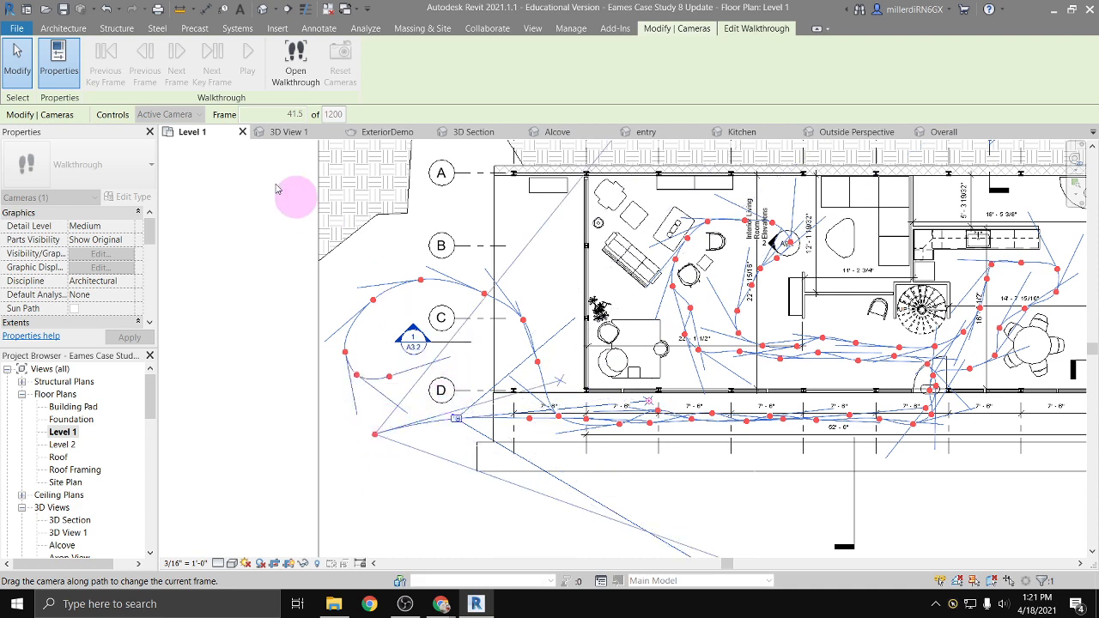
Move the camera along its path to the key frame at frame 77.1 and reset the cameras
scroll(103, 258, "down", 5)
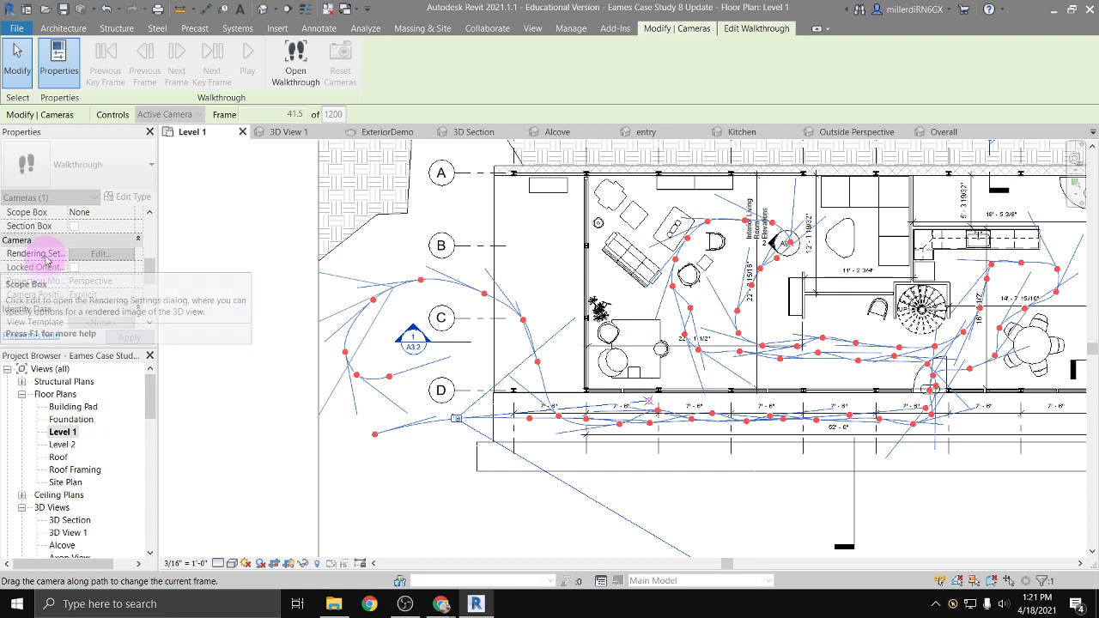
left_click(528, 420)
left_click(183, 75)
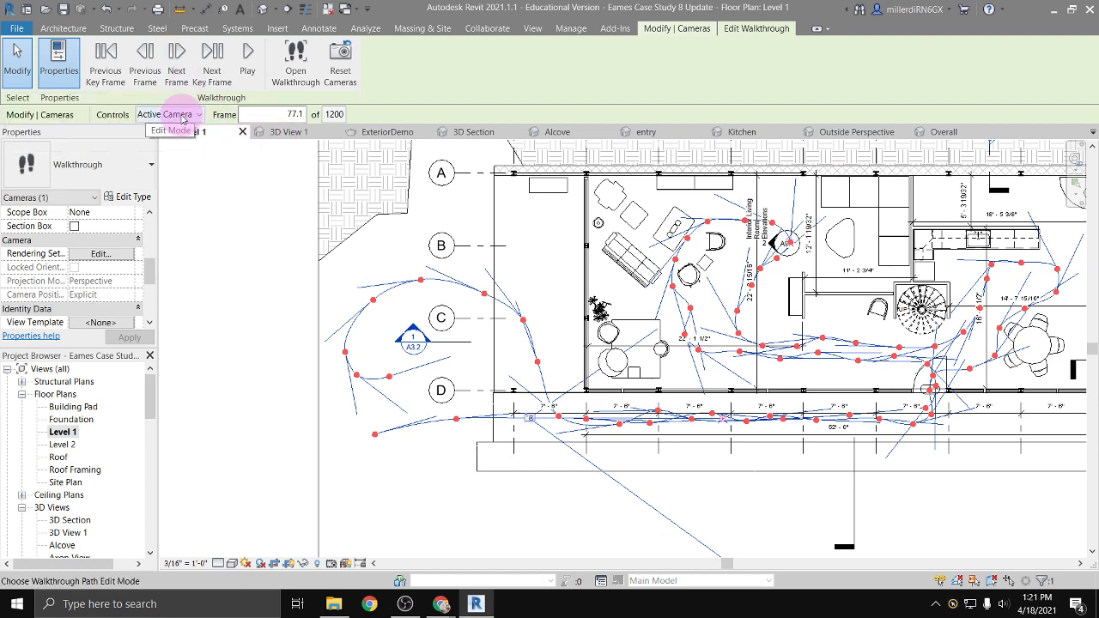
left_click(340, 64)
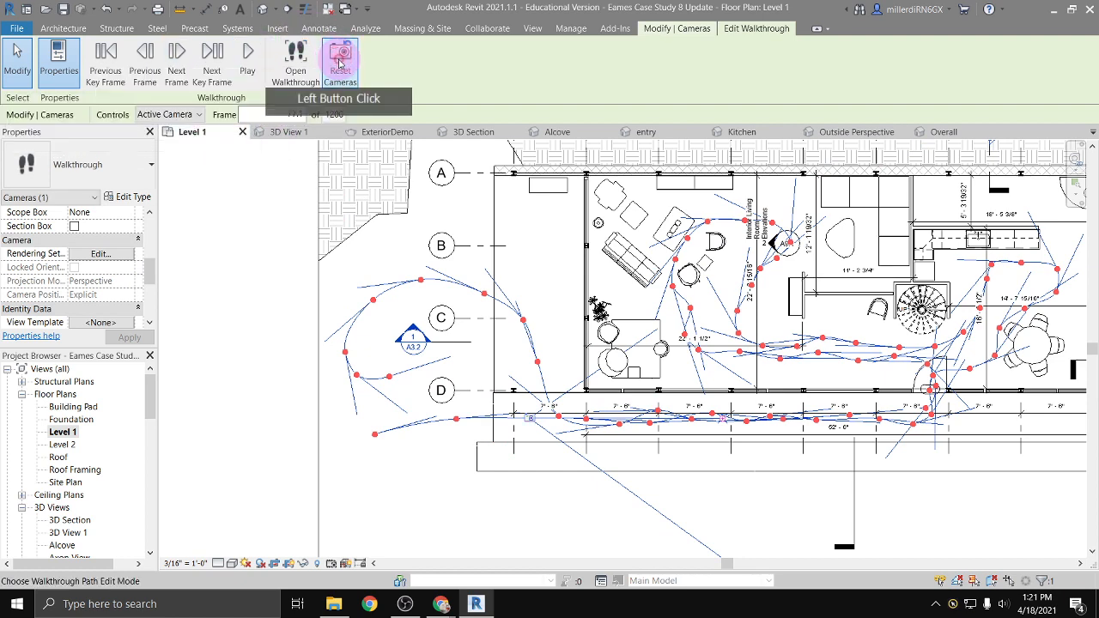
Try to reposition the camera away from its path at frame 77.1 on the Level 1 plan
left_click(530, 419)
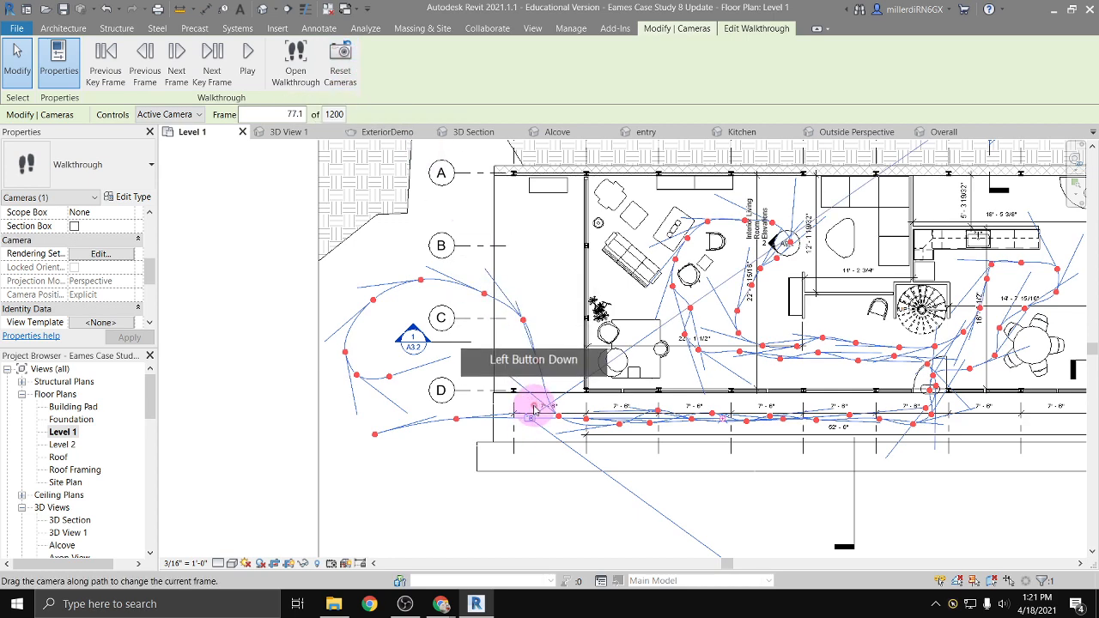
left_click_drag(620, 359, 740, 350)
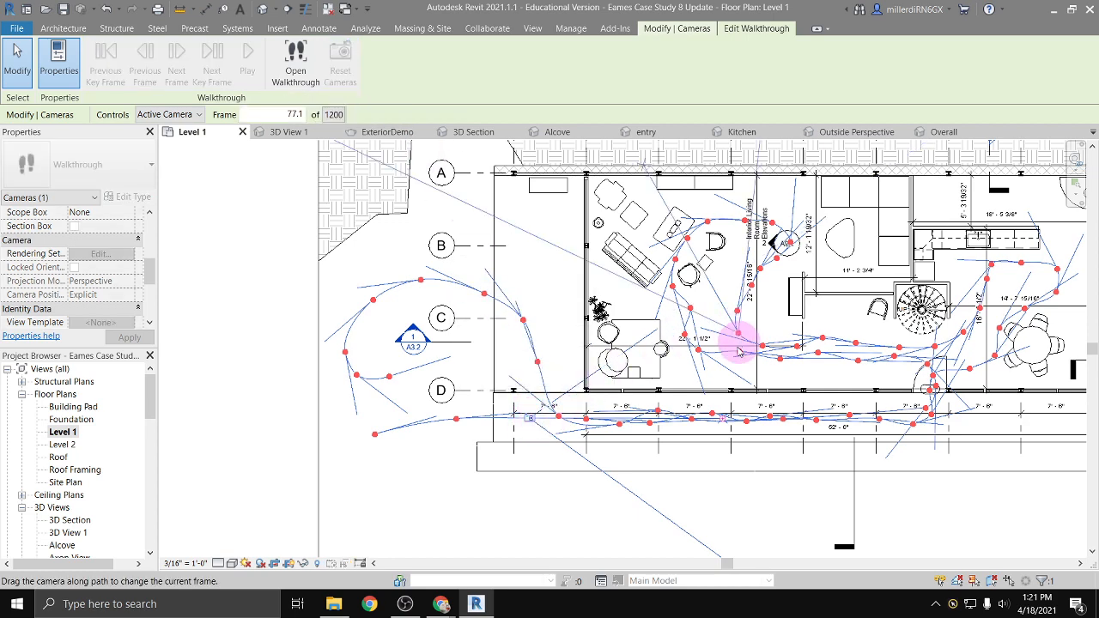
scroll(734, 390, "down", 3)
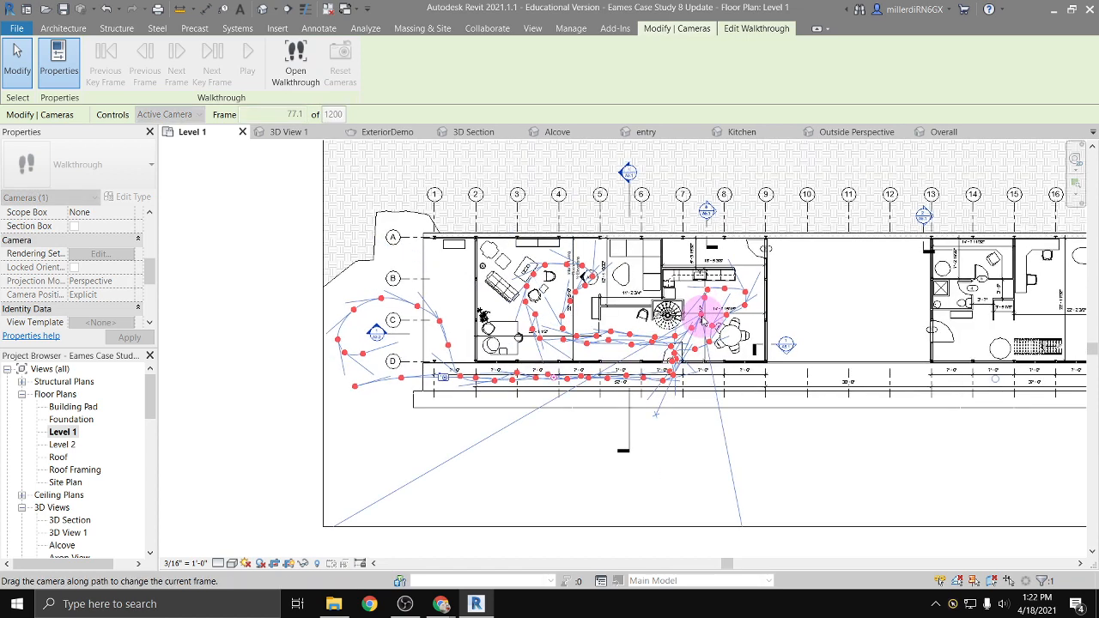
scroll(615, 350, "up", 2)
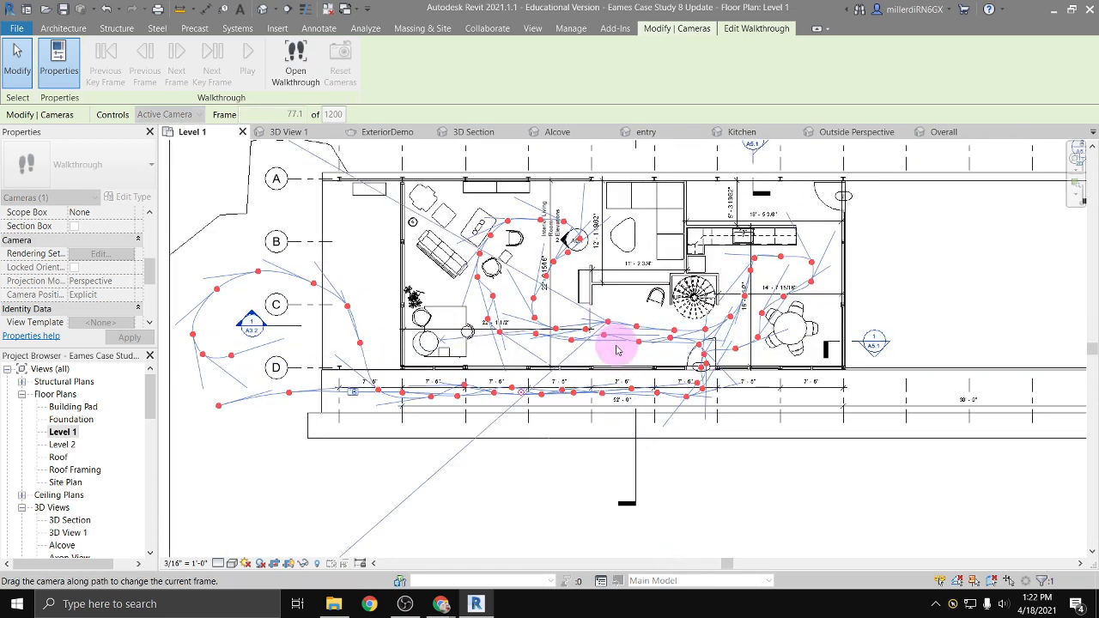
left_click(735, 31)
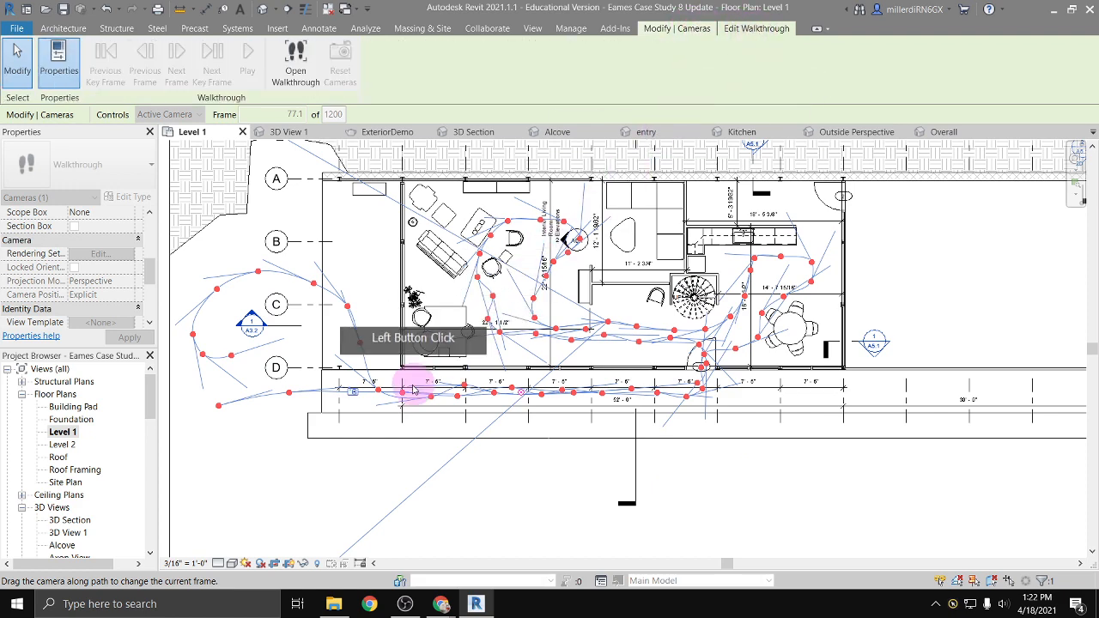
left_click_drag(367, 396, 350, 396)
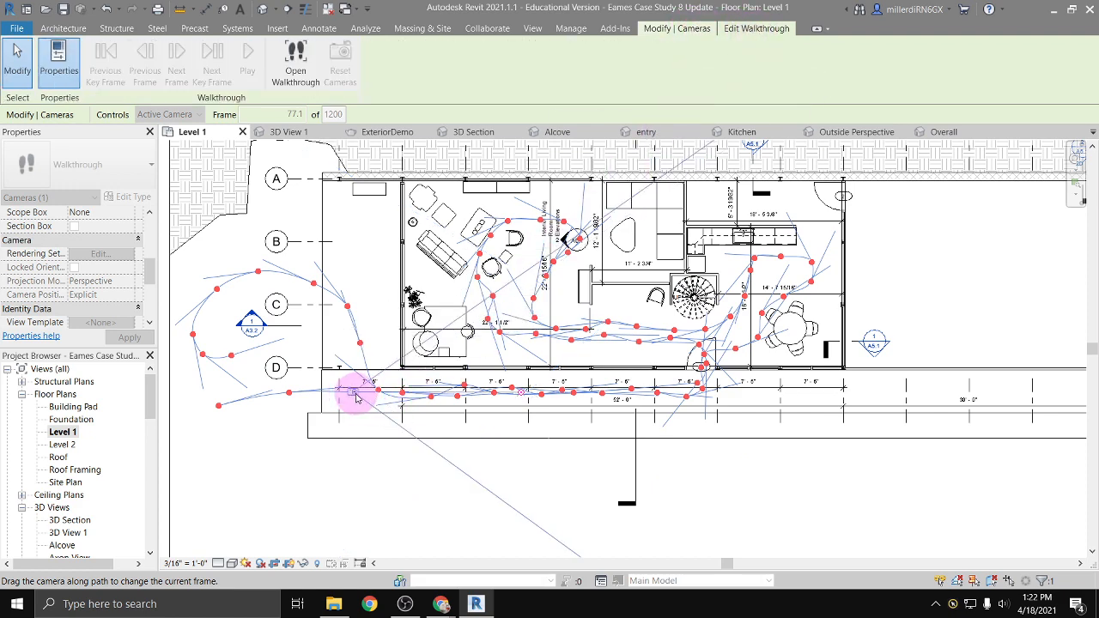
Open the Walkthrough 1 view, resume editing from its crop boundary and examine the camera properties and the view at frame 77.1
left_click(298, 58)
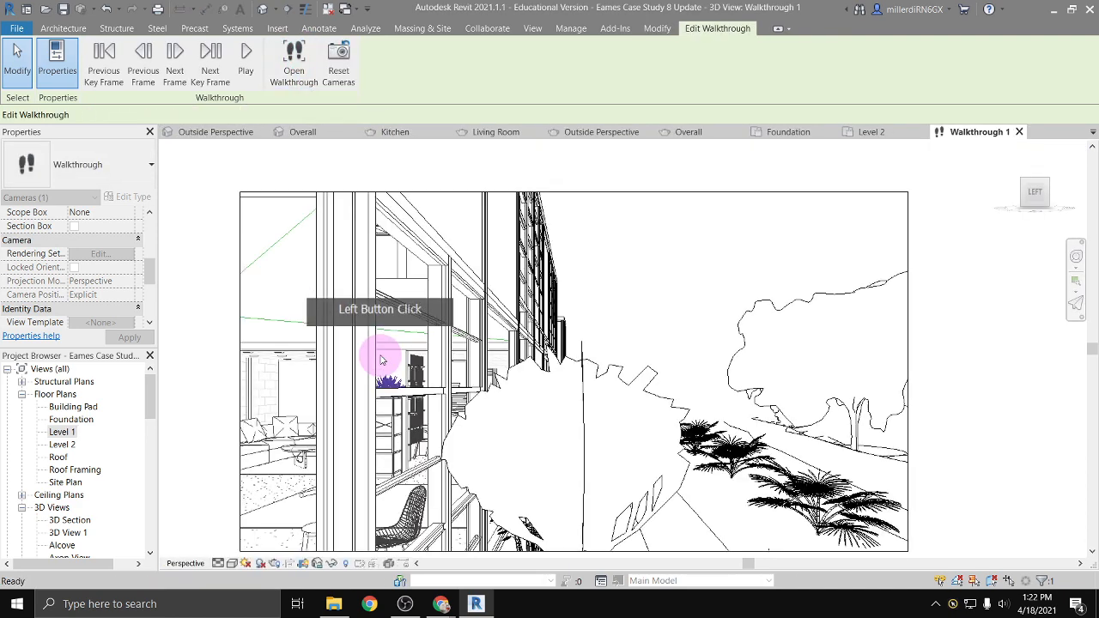
left_click(382, 359)
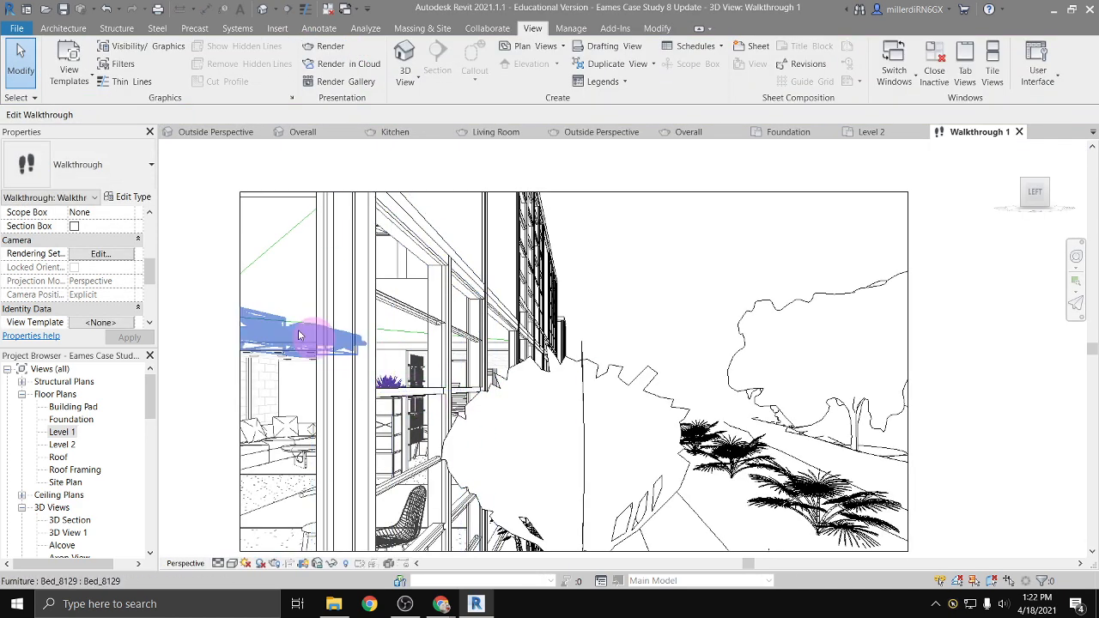
left_click(367, 191)
left_click(650, 58)
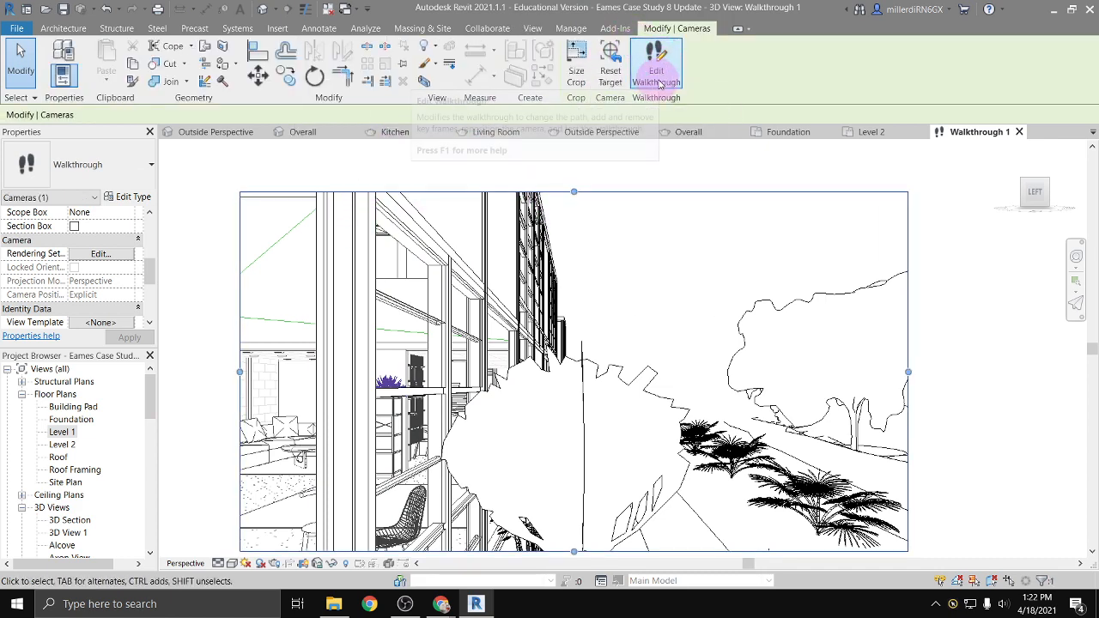
left_click(652, 79)
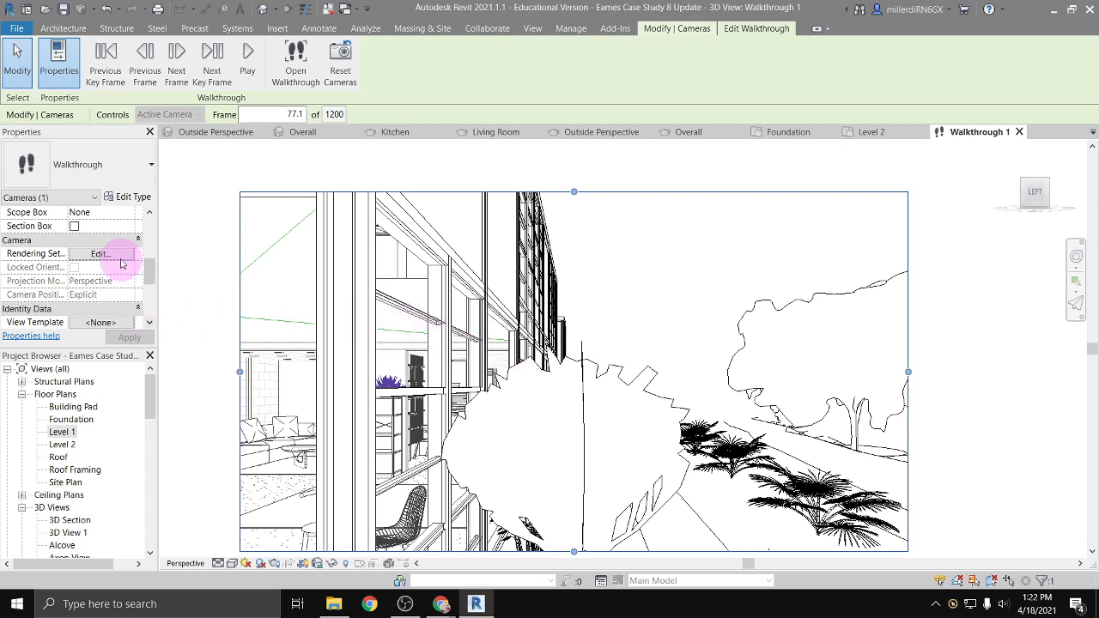
scroll(120, 264, "down", 3)
scroll(318, 206, "down", 2)
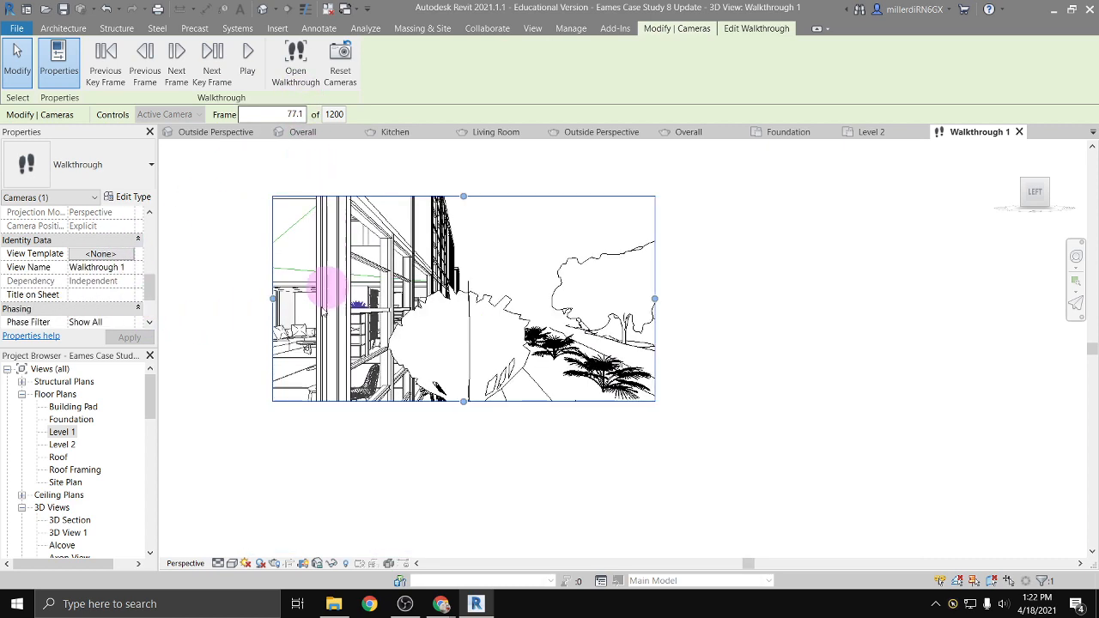
scroll(359, 344, "up", 4)
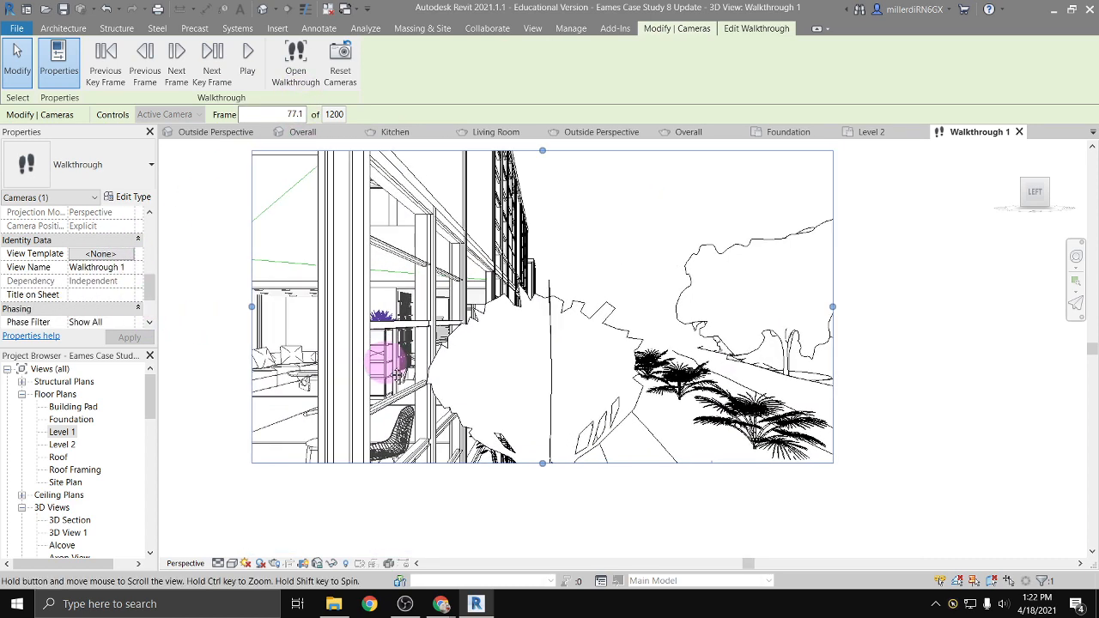
scroll(399, 421, "up", 1)
middle_click_drag(398, 421, 396, 387)
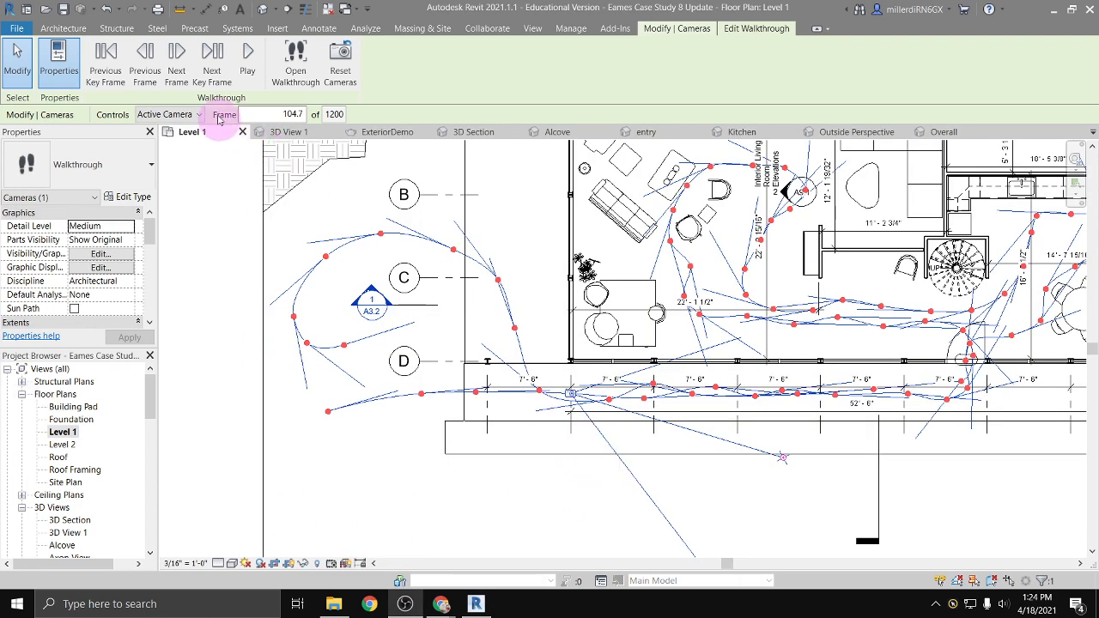
Advance to the key frame at frame 135.6 and move the camera's target point inside the house, just behind the wall along grid D
left_click(215, 62)
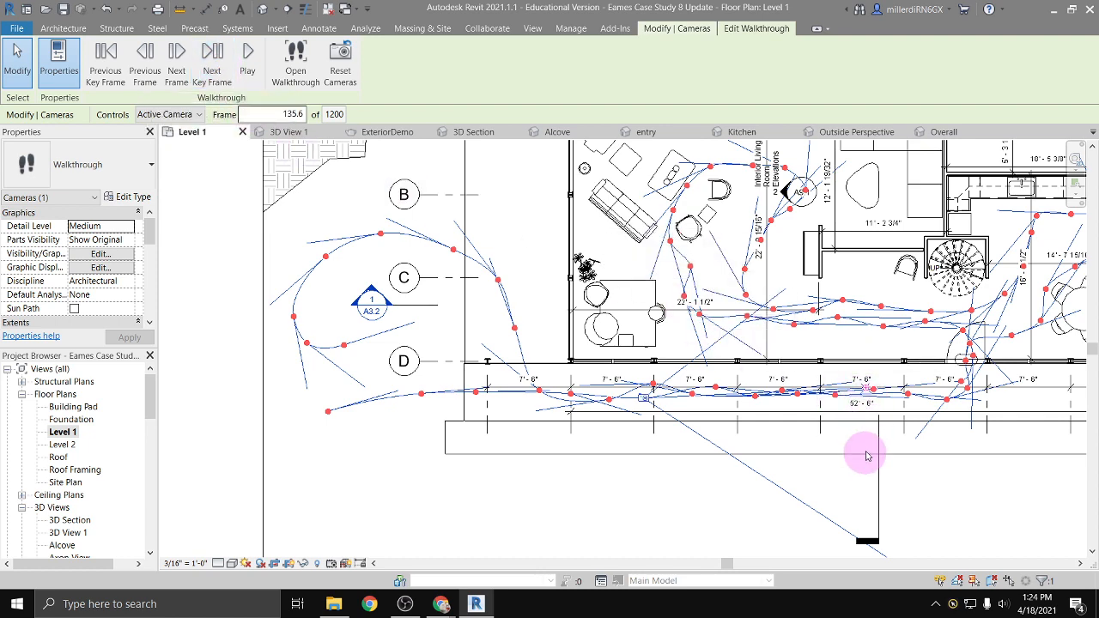
scroll(891, 396, "up", 2)
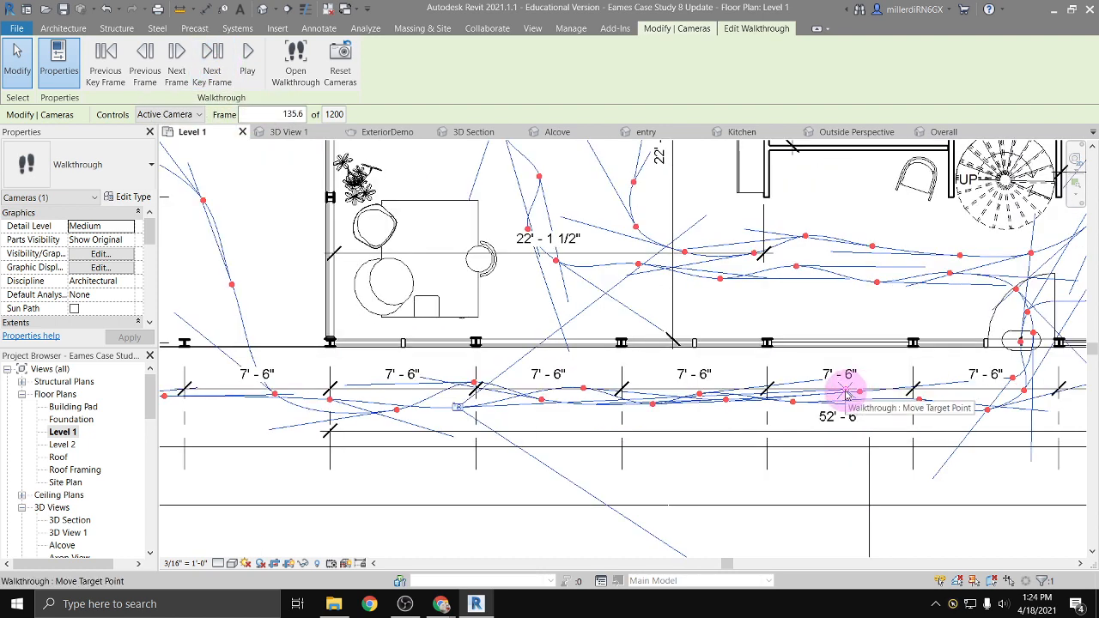
left_click_drag(846, 393, 834, 490)
left_click_drag(838, 412, 835, 320)
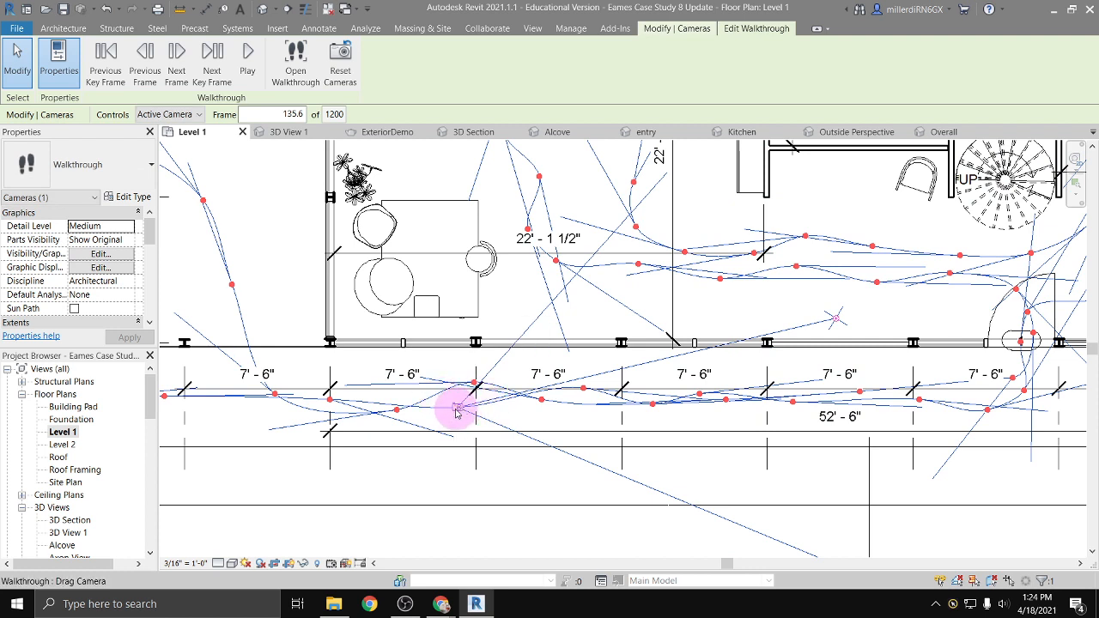
Switch the walkthrough controls to Path and move the path point at frame 135.6 slightly farther from the house wall
left_click(159, 116)
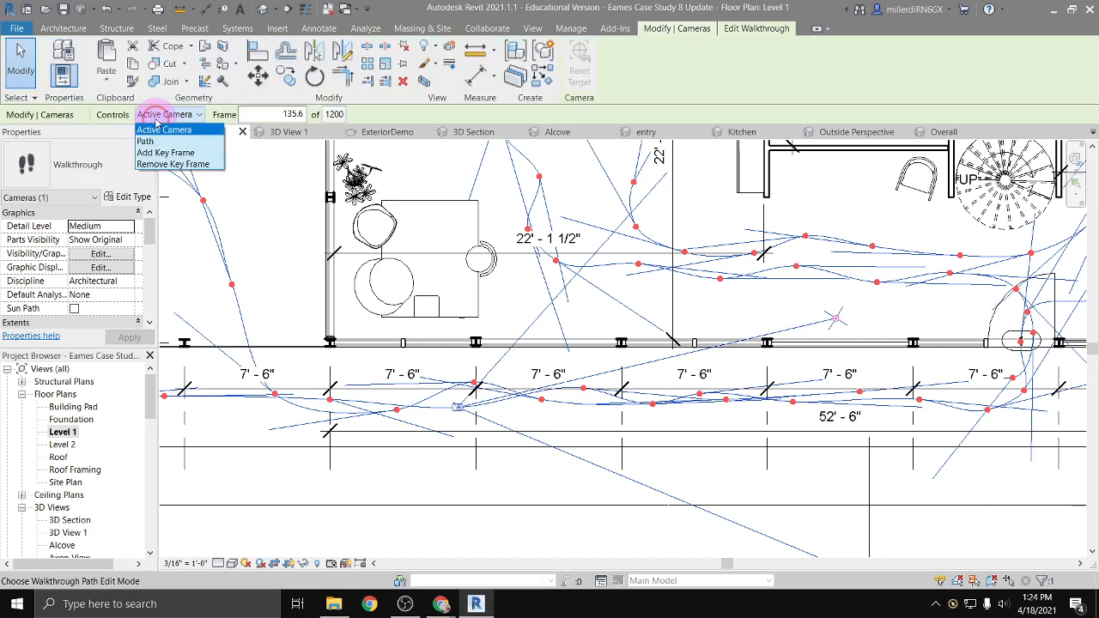
left_click(160, 143)
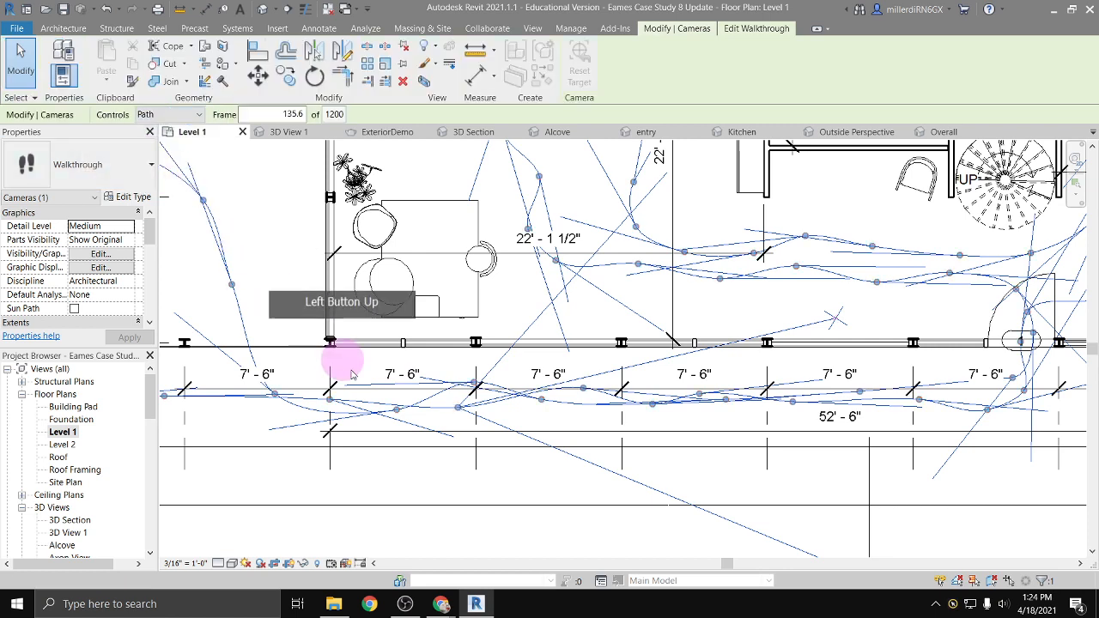
mouse_move(459, 410)
left_mouse_down()
mouse_move(461, 421)
mouse_move(452, 371)
mouse_move(460, 419)
left_mouse_up()
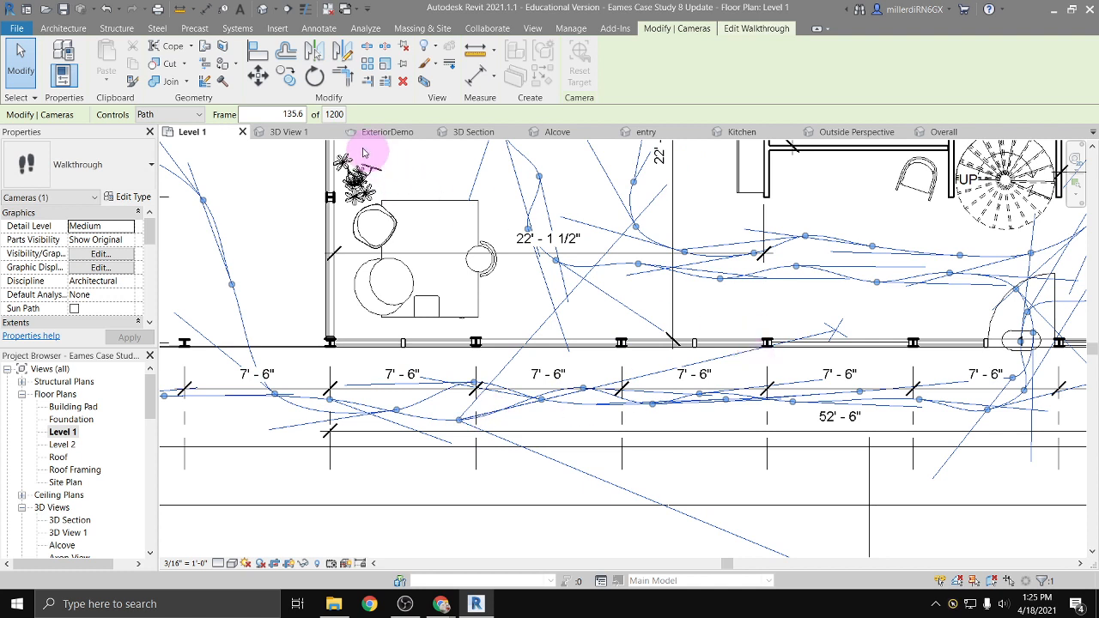
Return the walkthrough controls to Active Camera, try adjusting the camera at frame 135.6 and go to frame 135
left_click(195, 118)
left_click(167, 130)
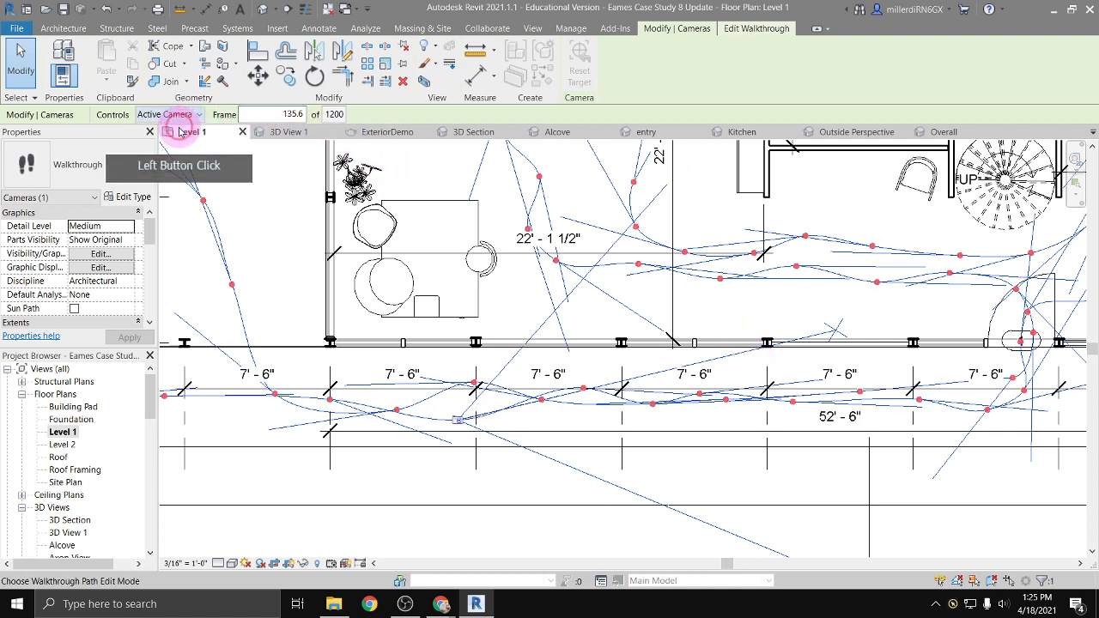
left_click(780, 331)
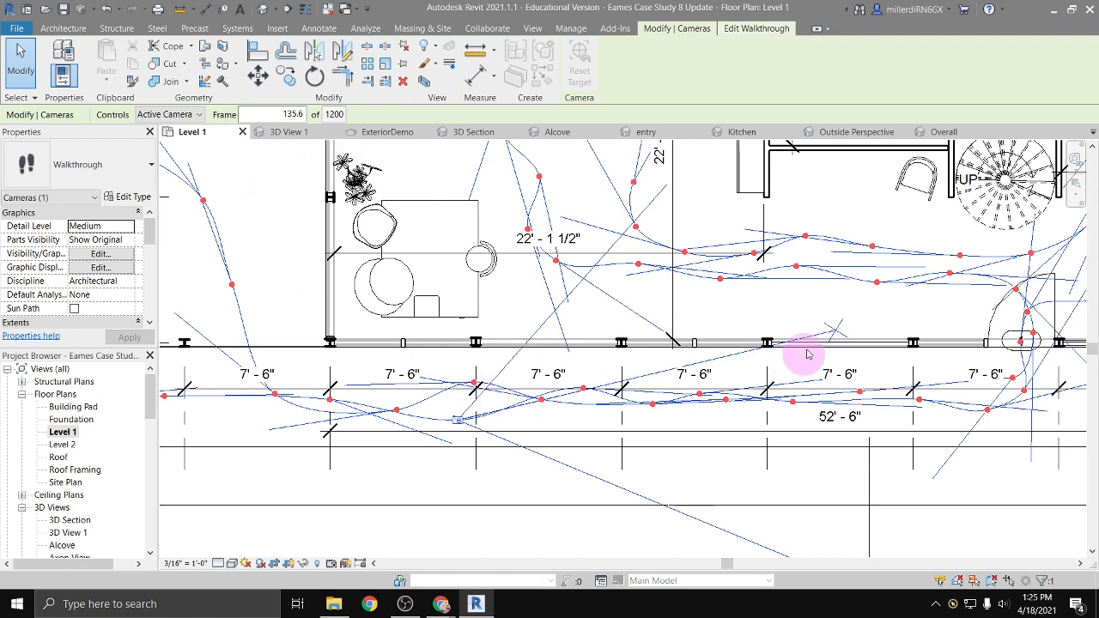
left_click(836, 332)
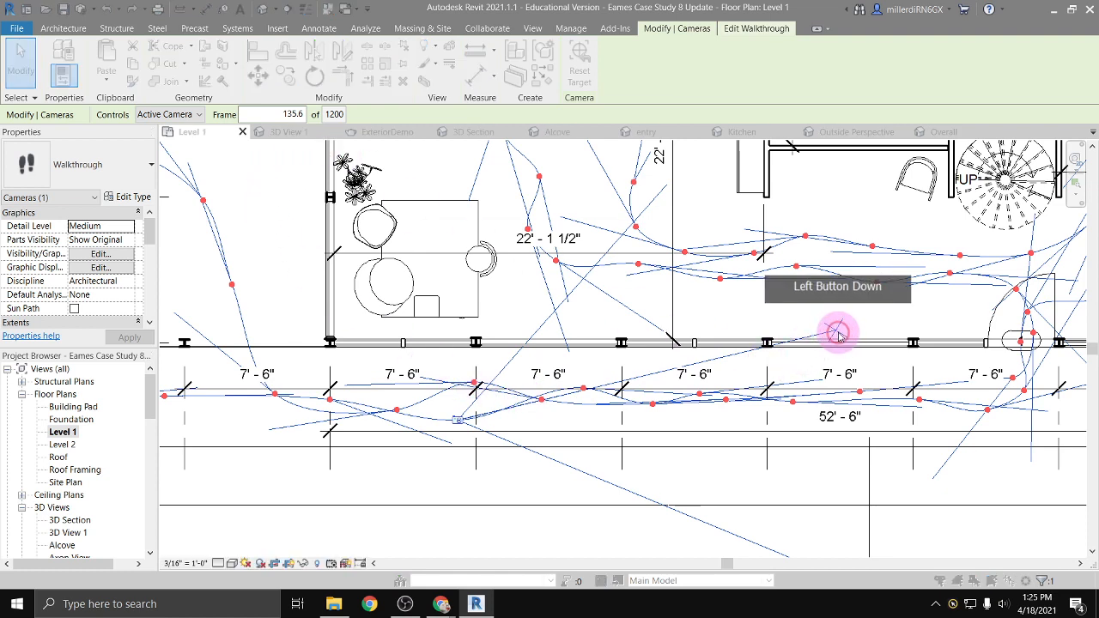
left_click(572, 338)
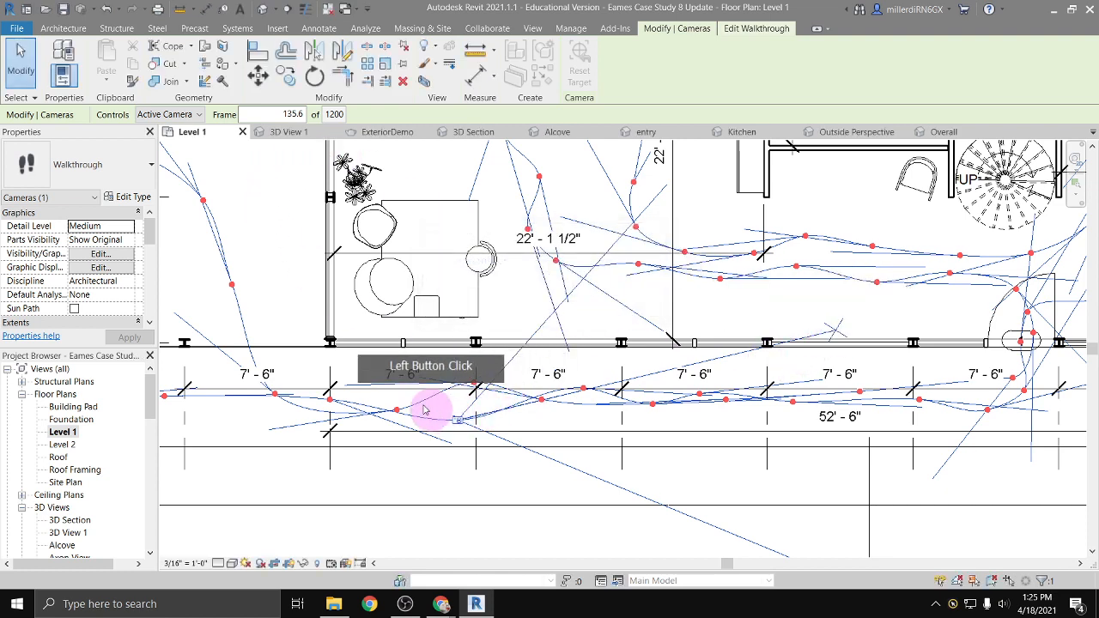
left_click(299, 115)
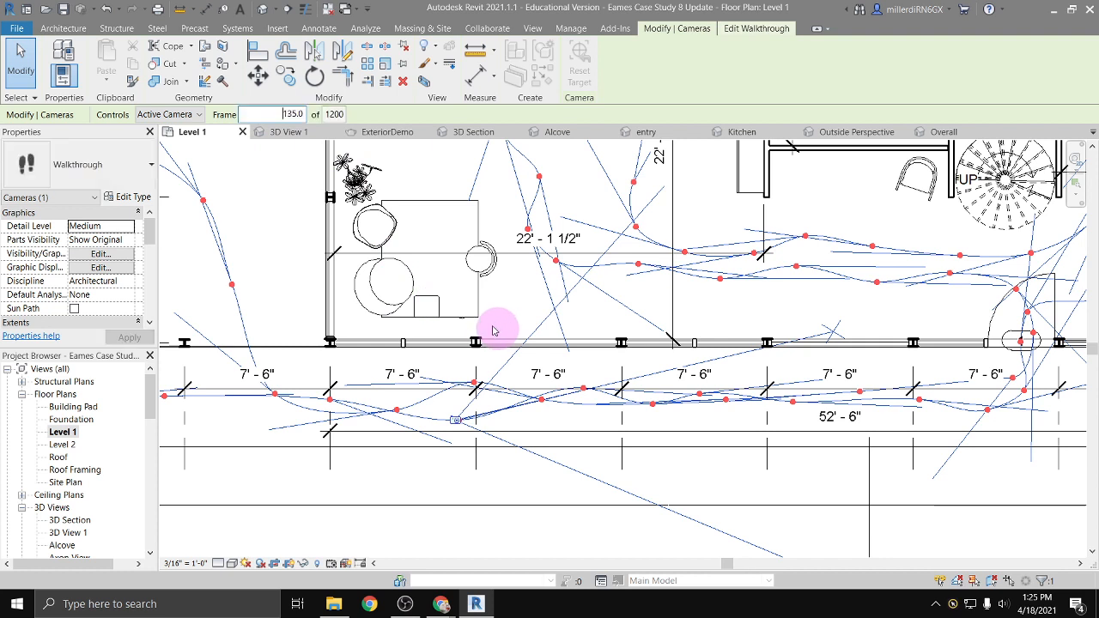
Step back to the key frame at frame 104.7 and move the camera's target point slightly closer to the house
left_click(740, 34)
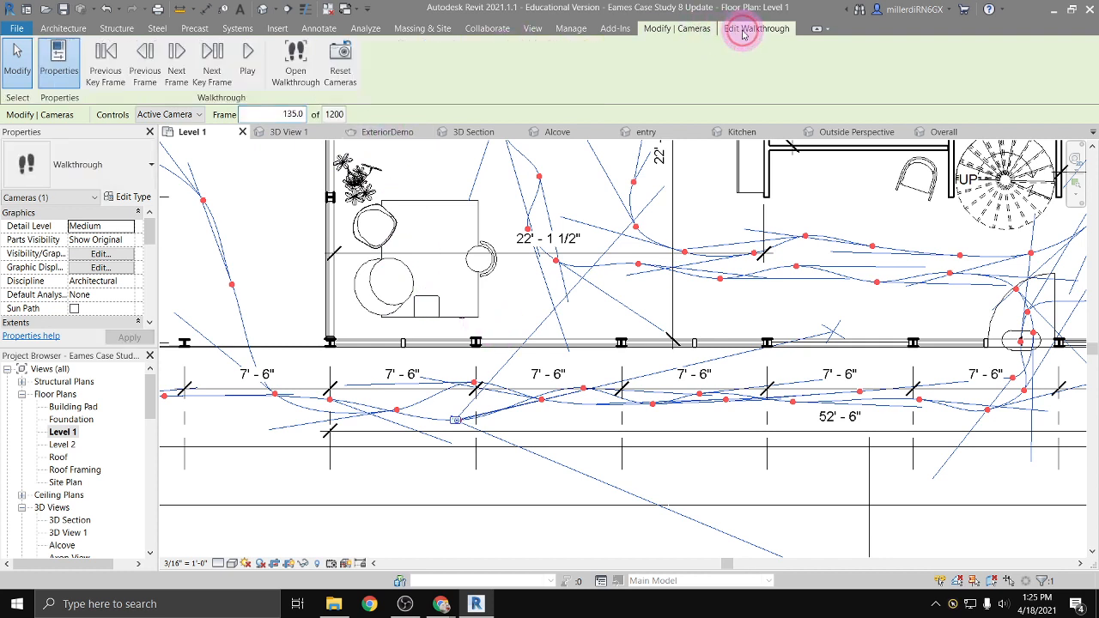
left_click(212, 53)
left_click(100, 64)
left_click(106, 63)
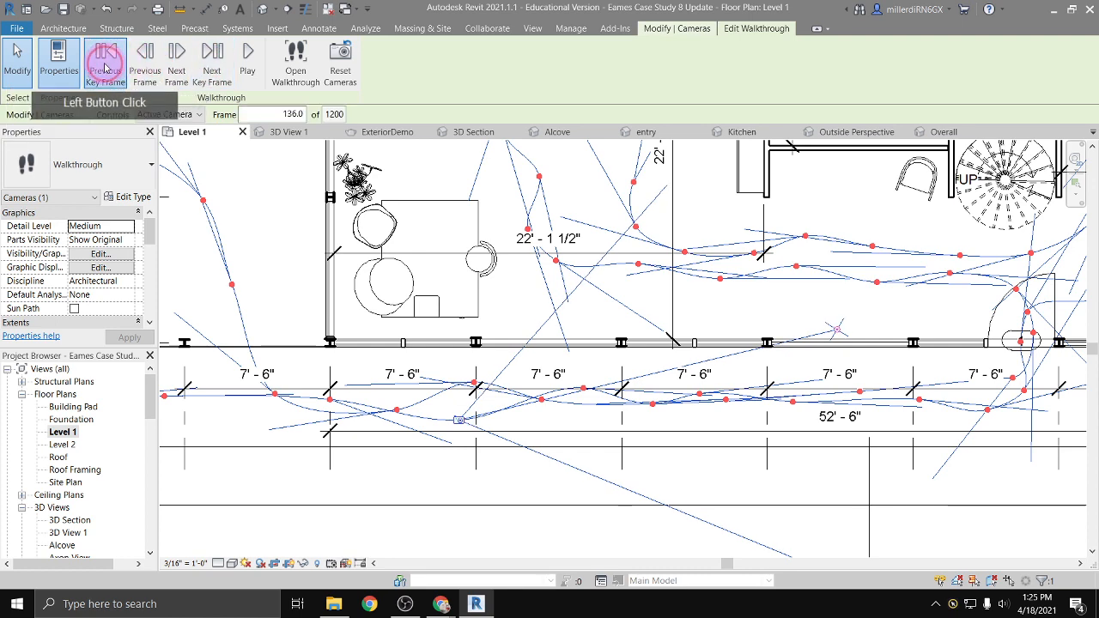
left_click_drag(695, 534, 697, 490)
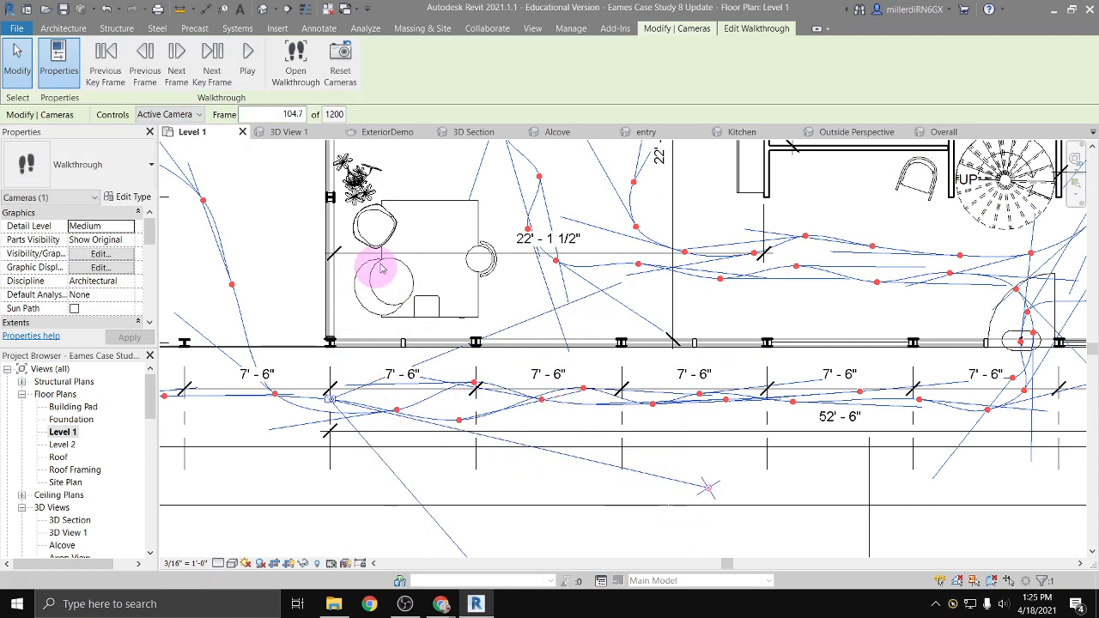
Add two key frames to the path outside the wall, one on each side of the path point moved away from the house
left_click(173, 115)
left_click(174, 150)
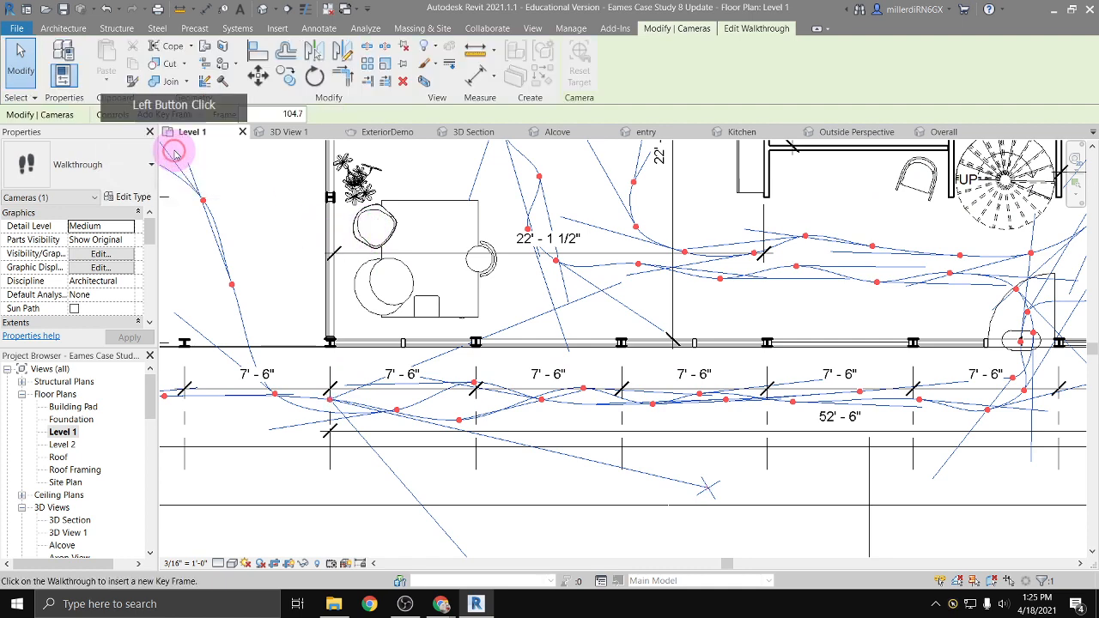
left_click(320, 379)
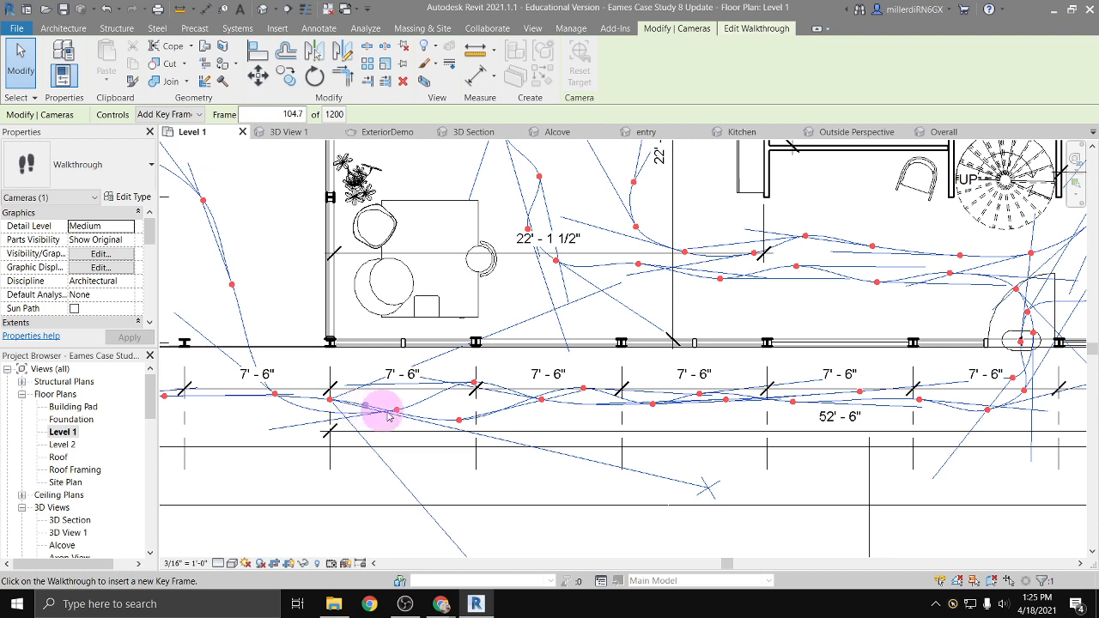
left_click(502, 410)
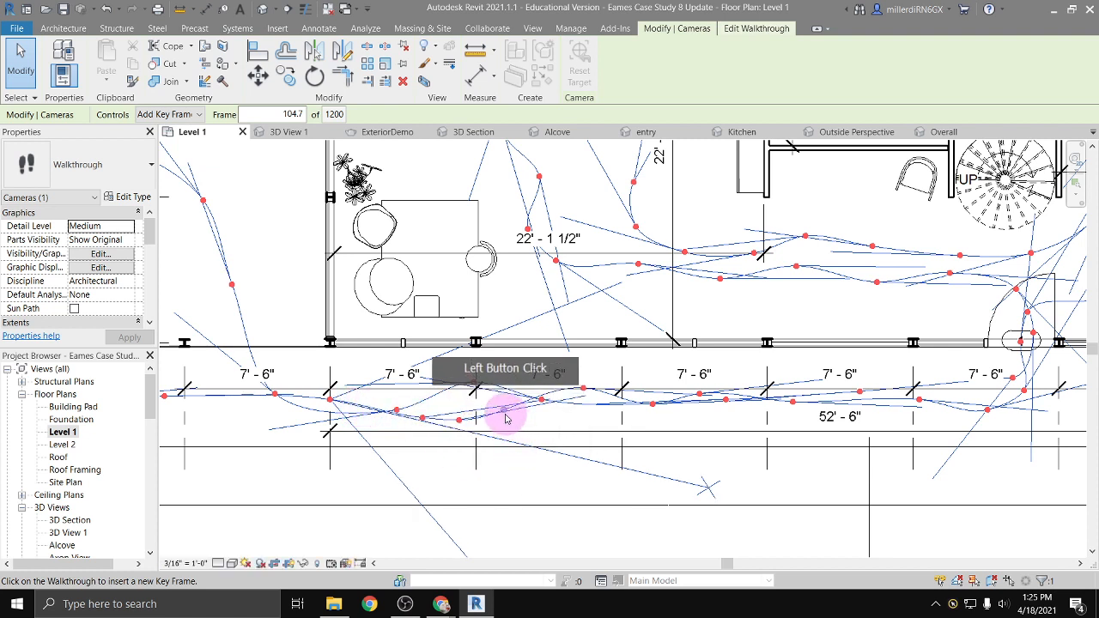
left_click(695, 450)
left_click(419, 418)
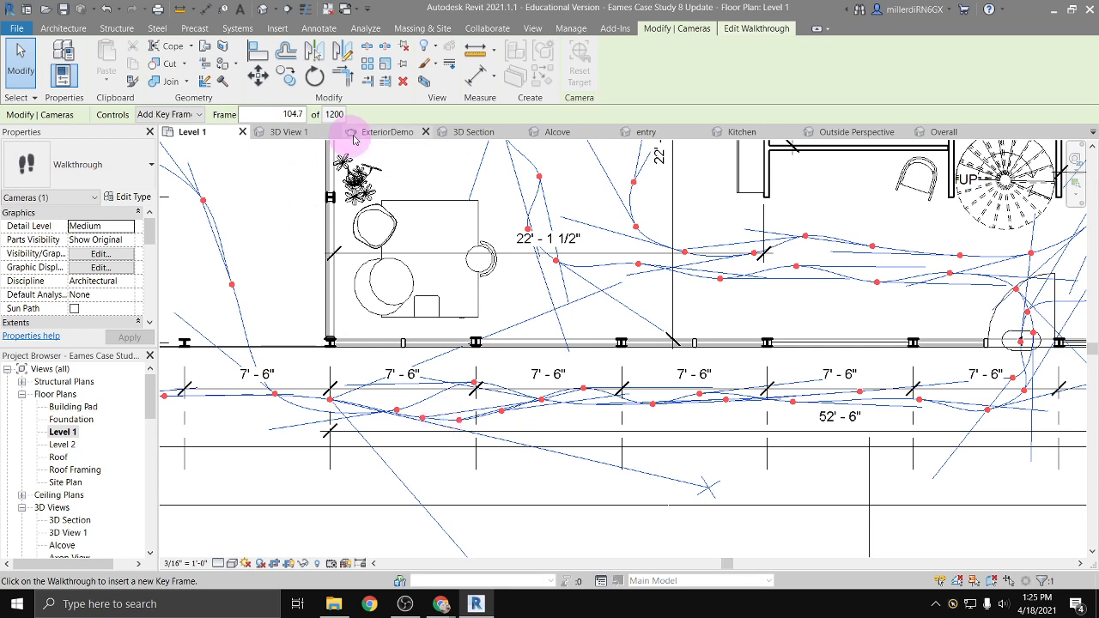
Set the walkthrough's total frames to 300 and apply the change
left_click(334, 114)
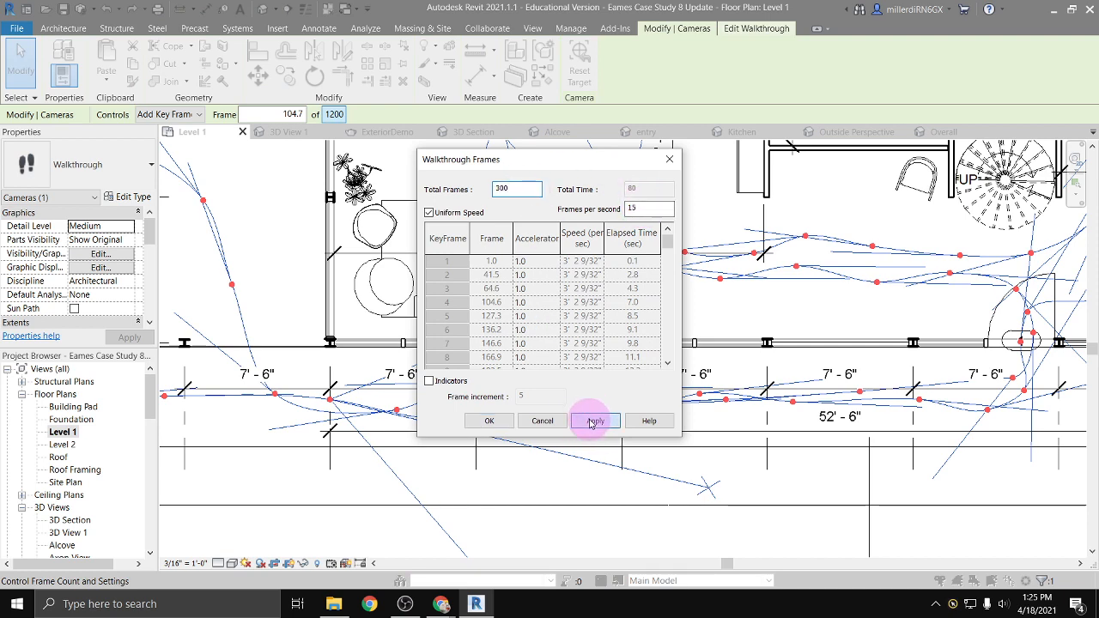
left_click(594, 421)
left_click(490, 421)
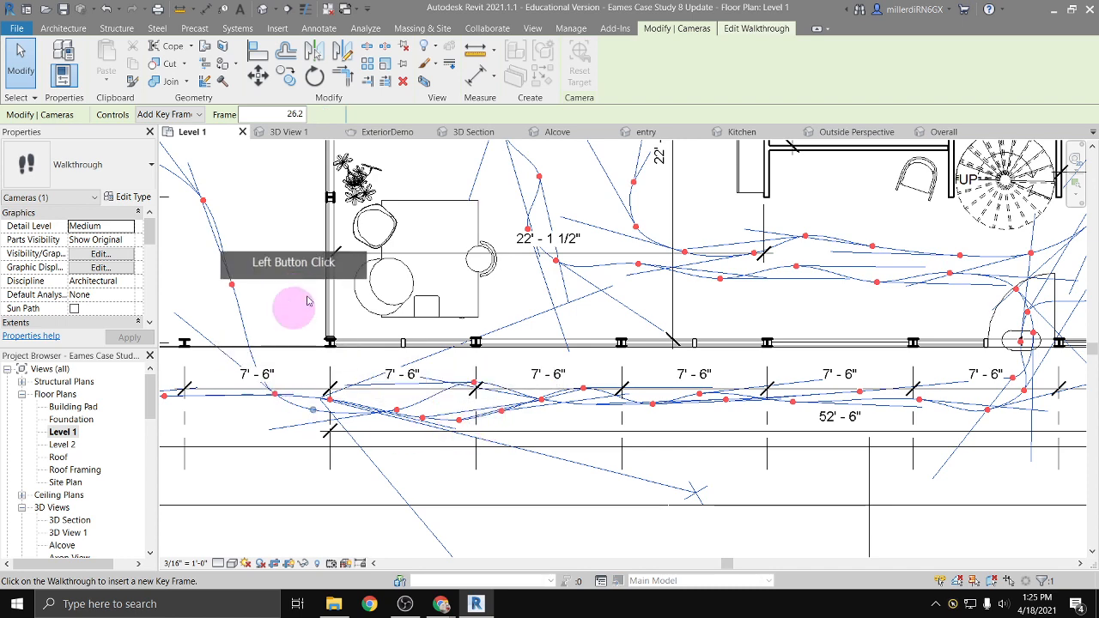
Open the Walkthrough 1 view, start editing the walkthrough from its crop boundary and go to frame 1
left_click(738, 30)
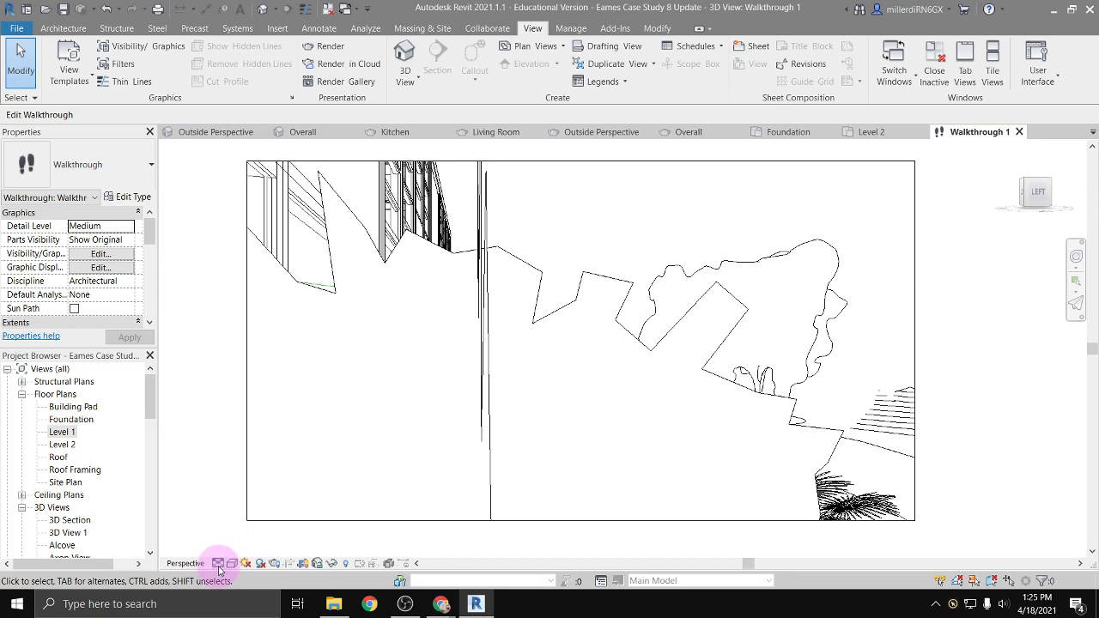
left_click(363, 162)
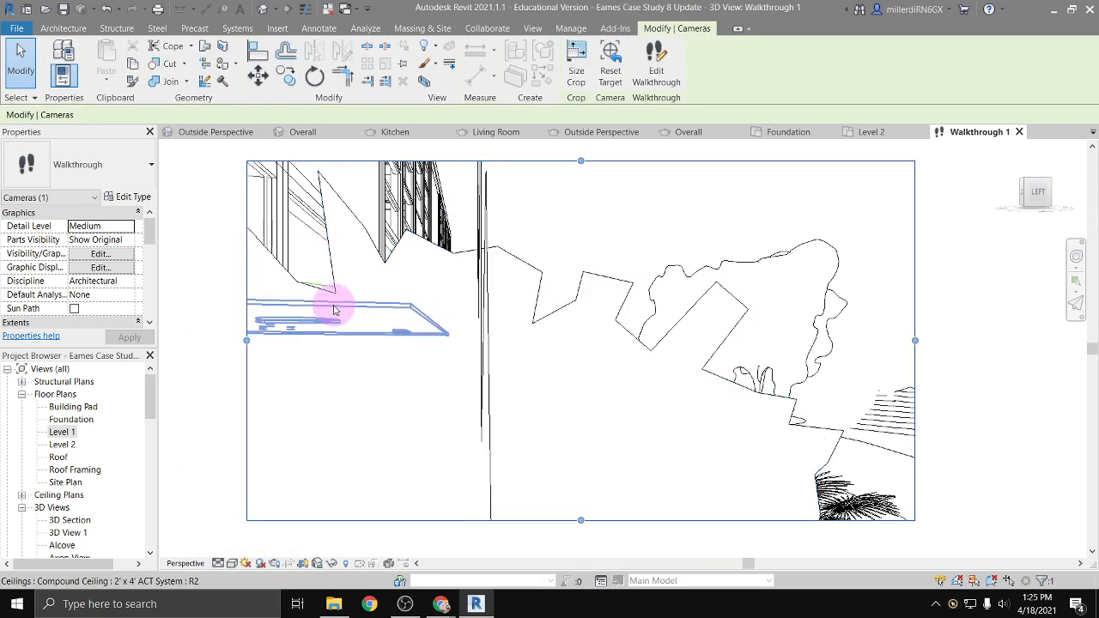
left_click(662, 58)
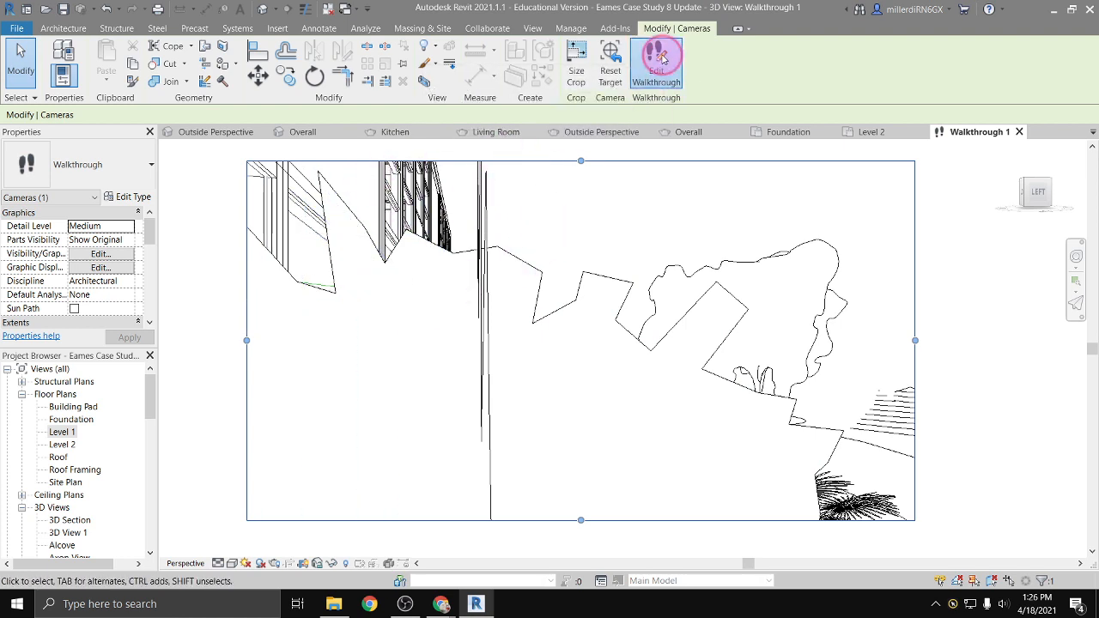
left_click(282, 114)
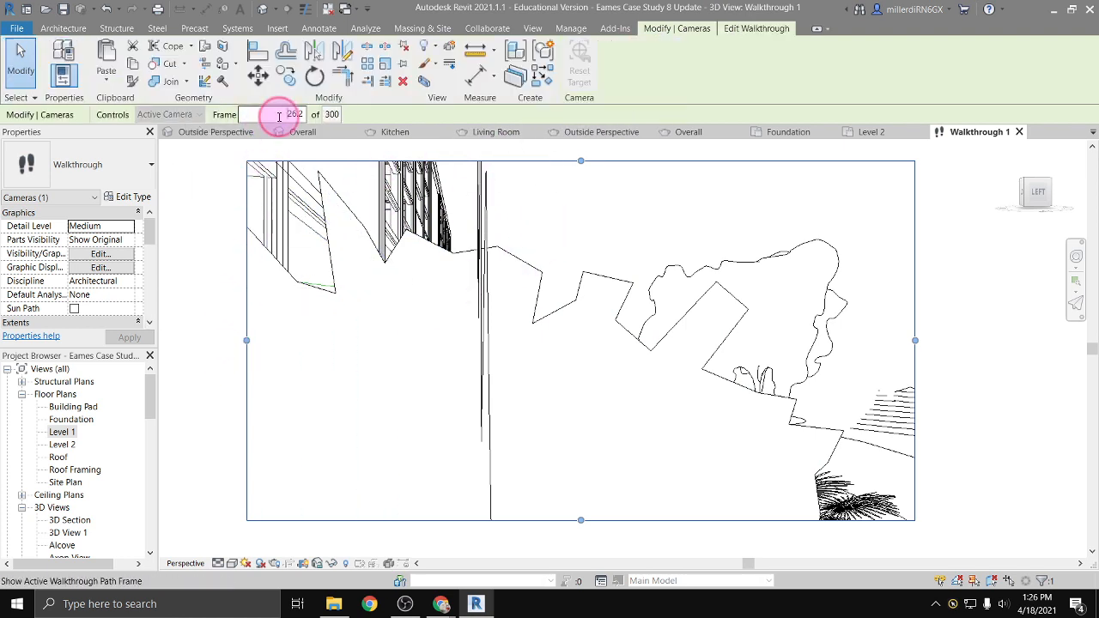
left_click(338, 114)
type("1")
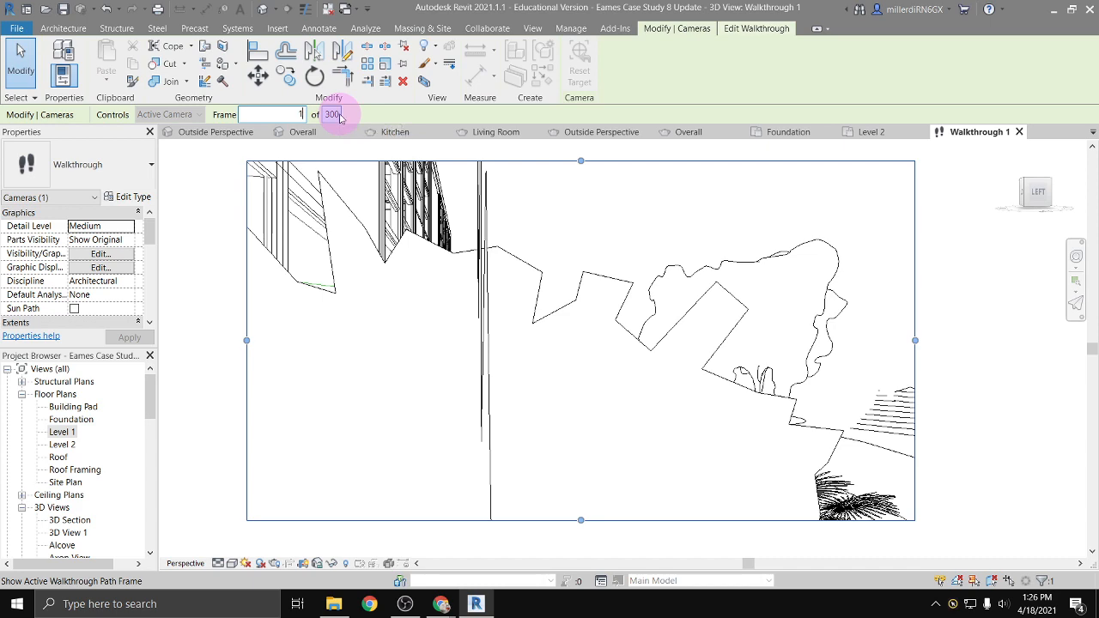
left_click(288, 111)
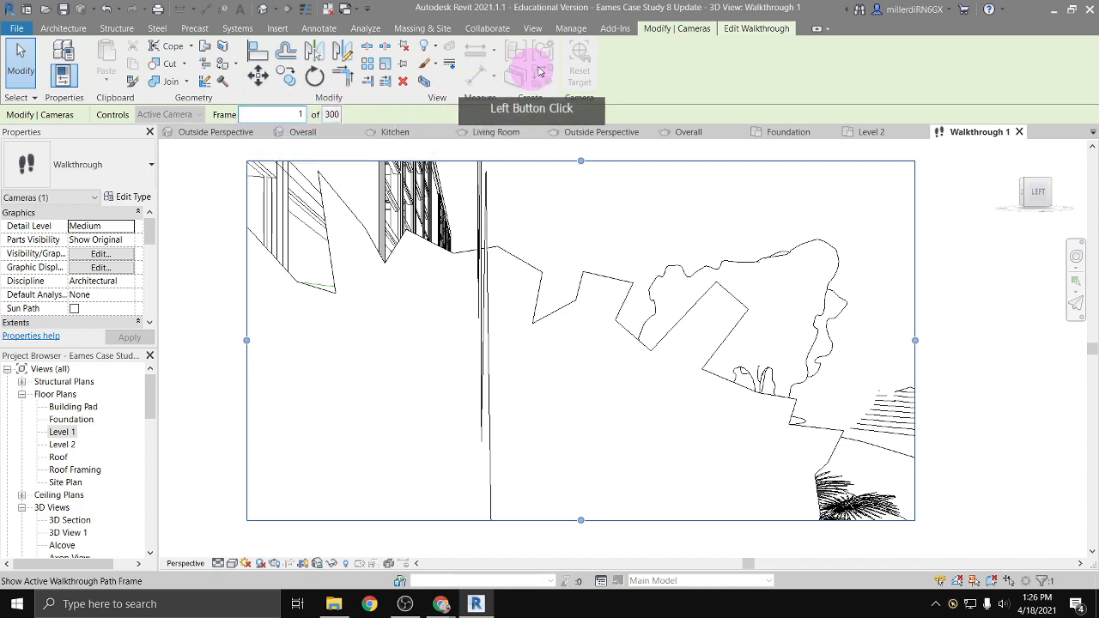
left_click(737, 30)
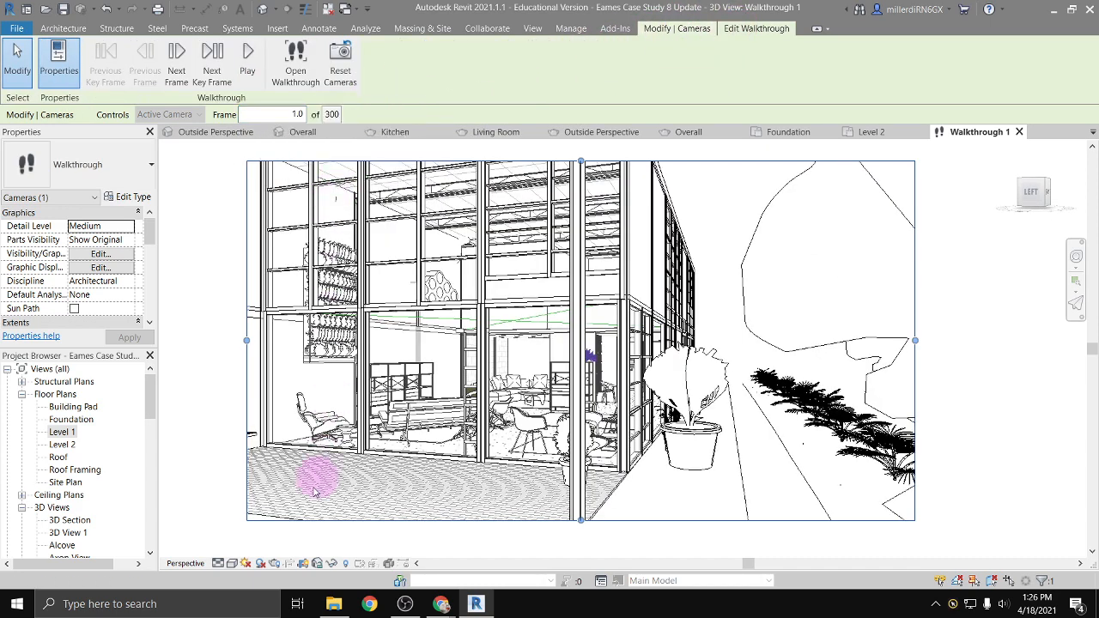
Try the Consistent Colors visual style on the walkthrough view and change it to Realistic
left_click(231, 563)
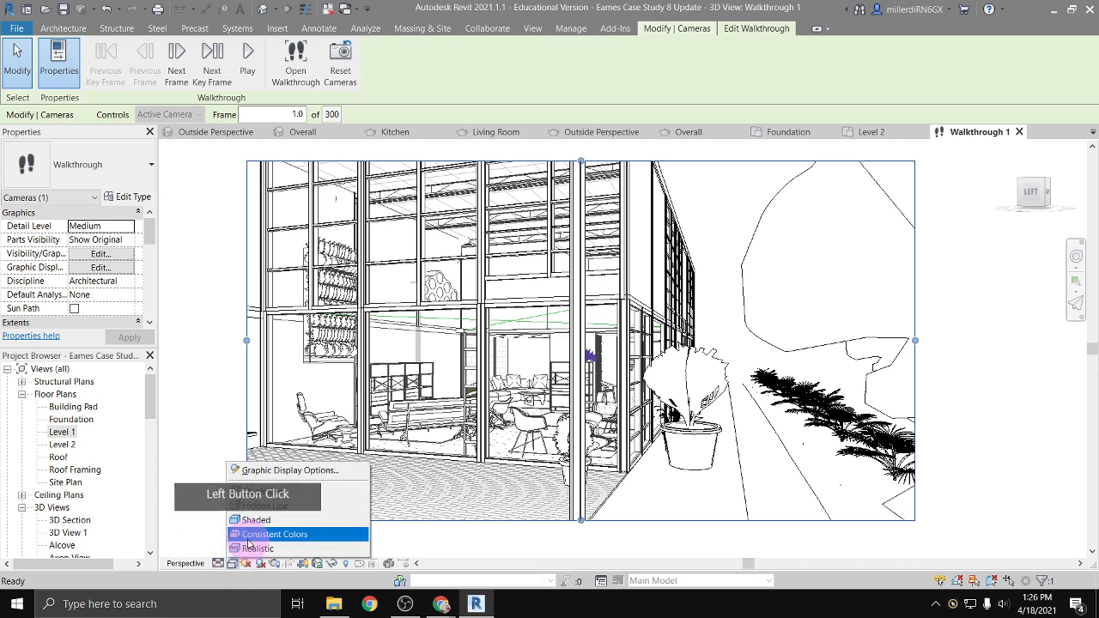
left_click(253, 534)
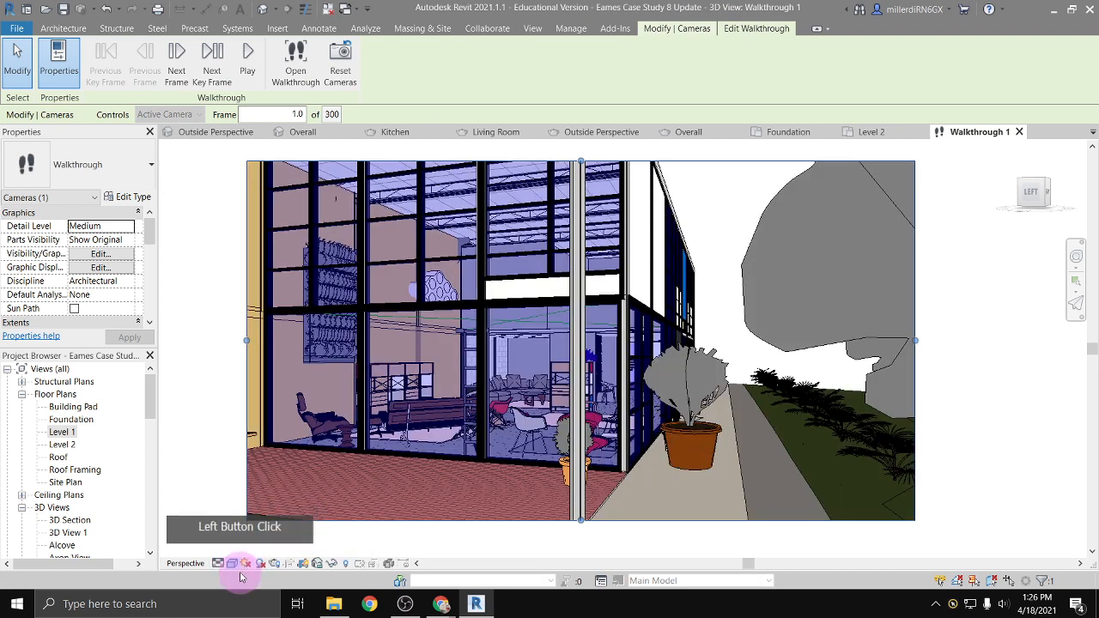
left_click(236, 564)
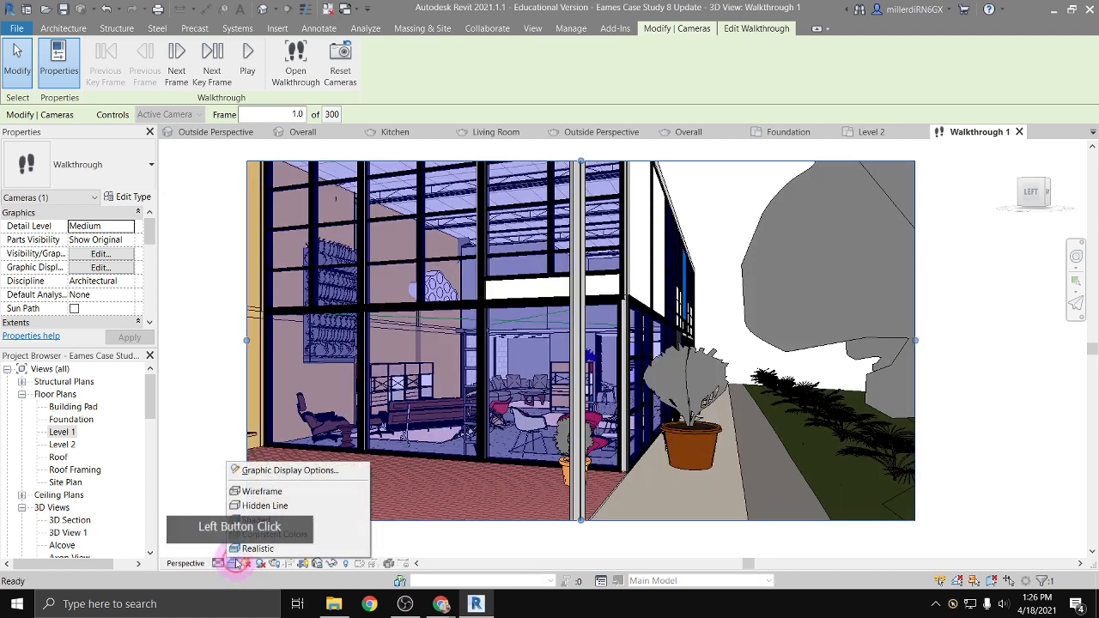
left_click(242, 548)
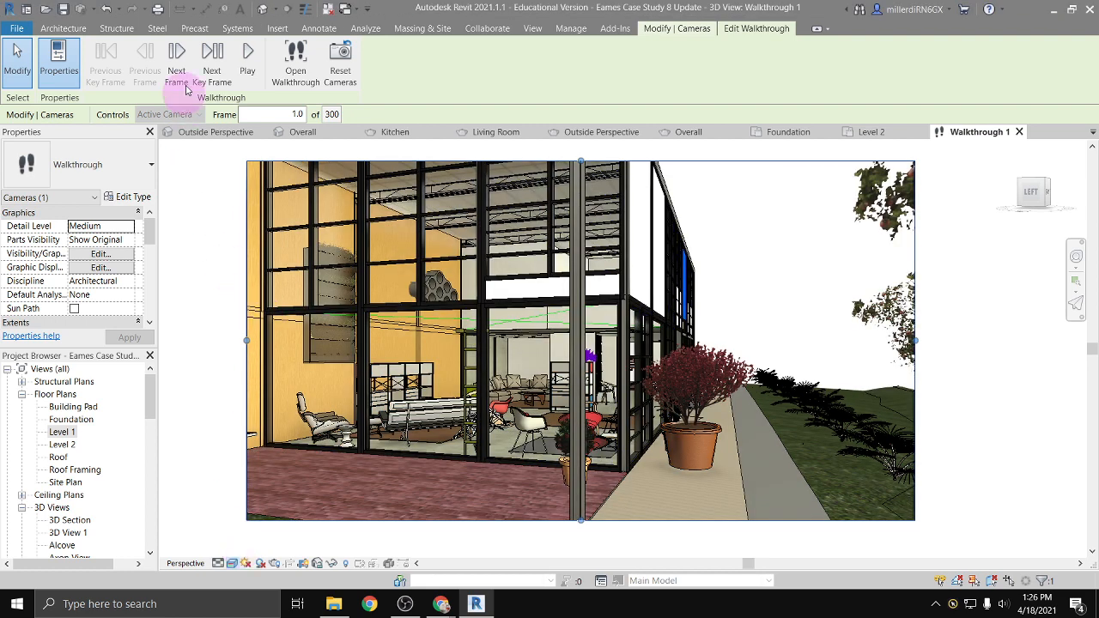
Play the walkthrough from frame 1 in the Realistic style and interrupt the playback partway through
left_click(257, 65)
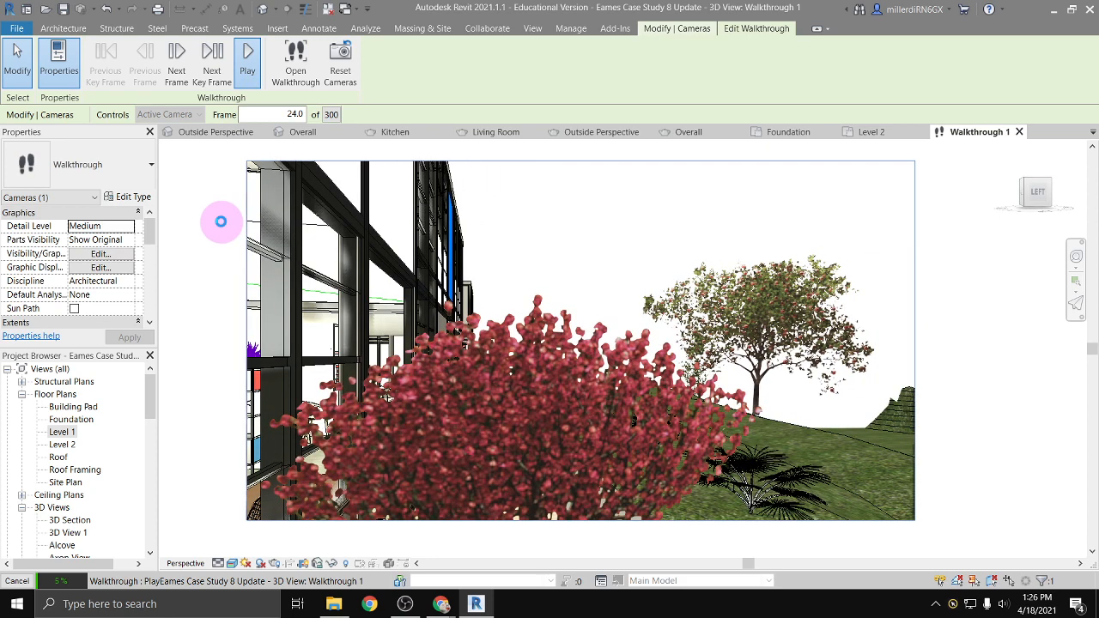
left_click(221, 222)
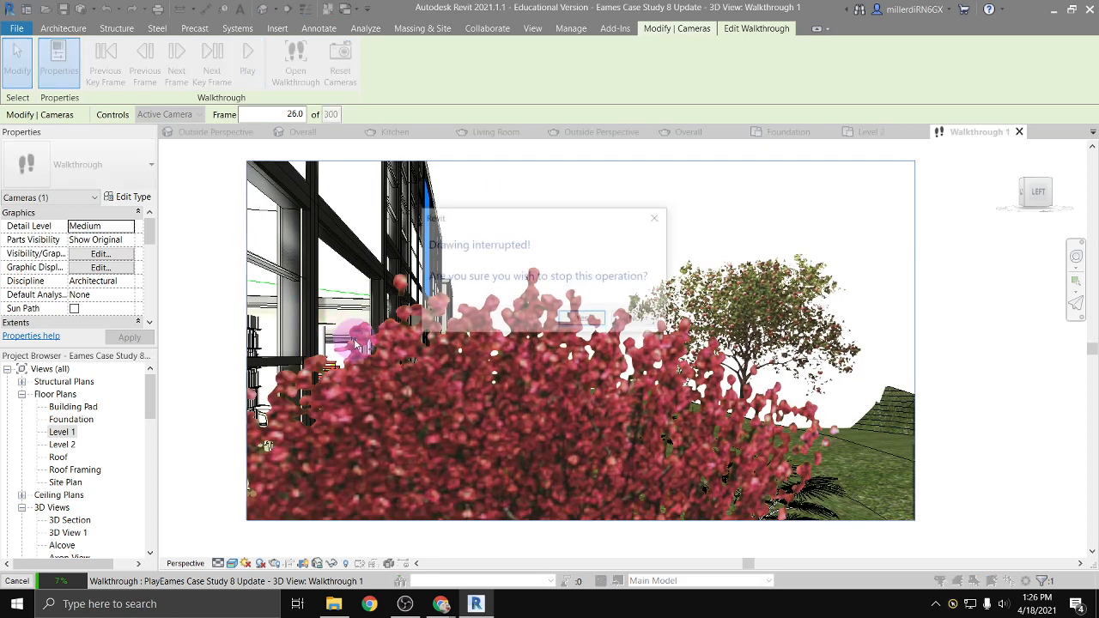
left_click(643, 321)
left_click(292, 509)
Set the walkthrough view to the Consistent Colors visual style and turn on its shadows
left_click(239, 562)
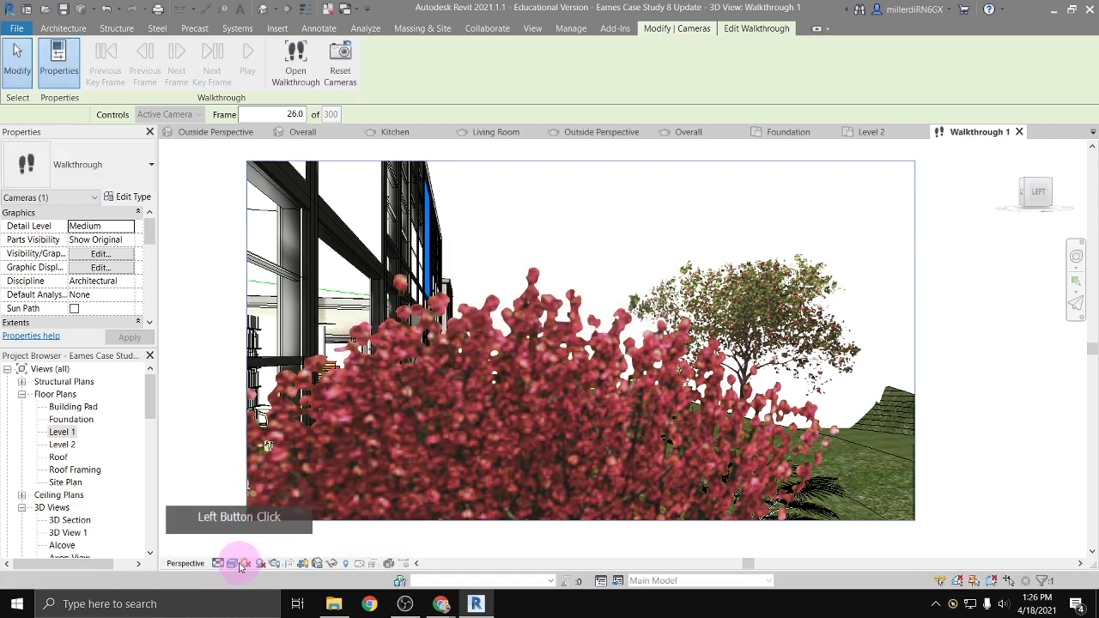
left_click(241, 539)
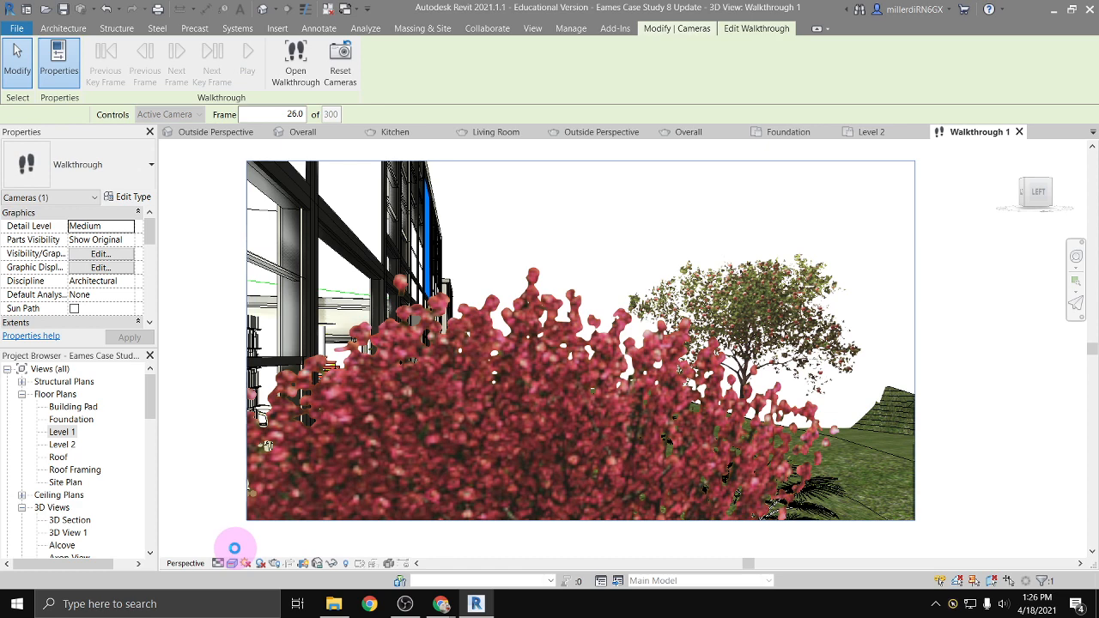
left_click(232, 563)
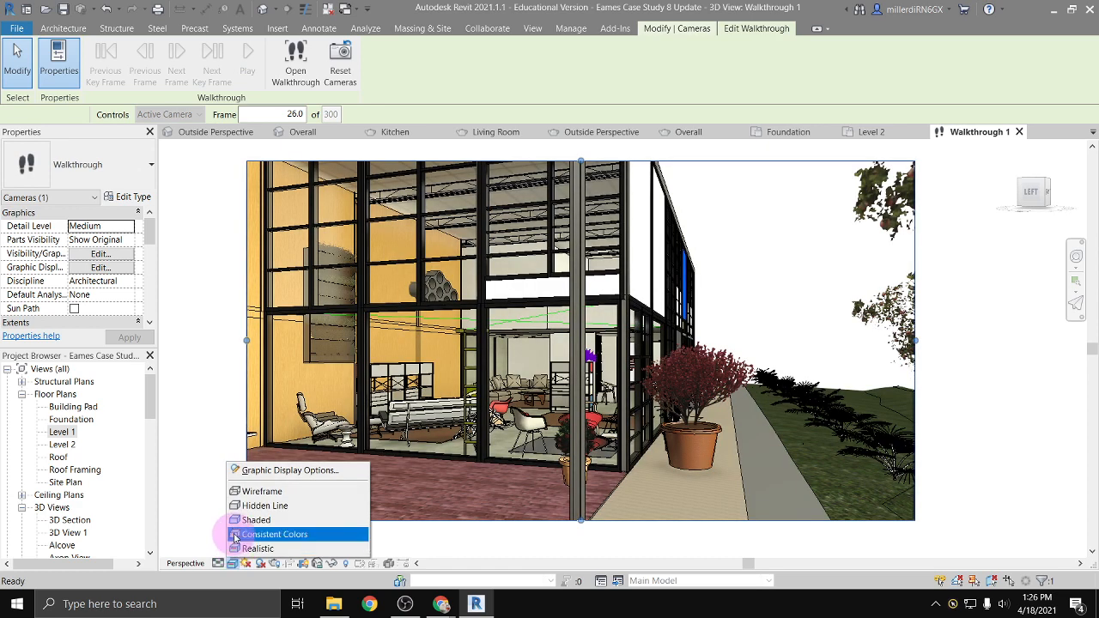
left_click(241, 534)
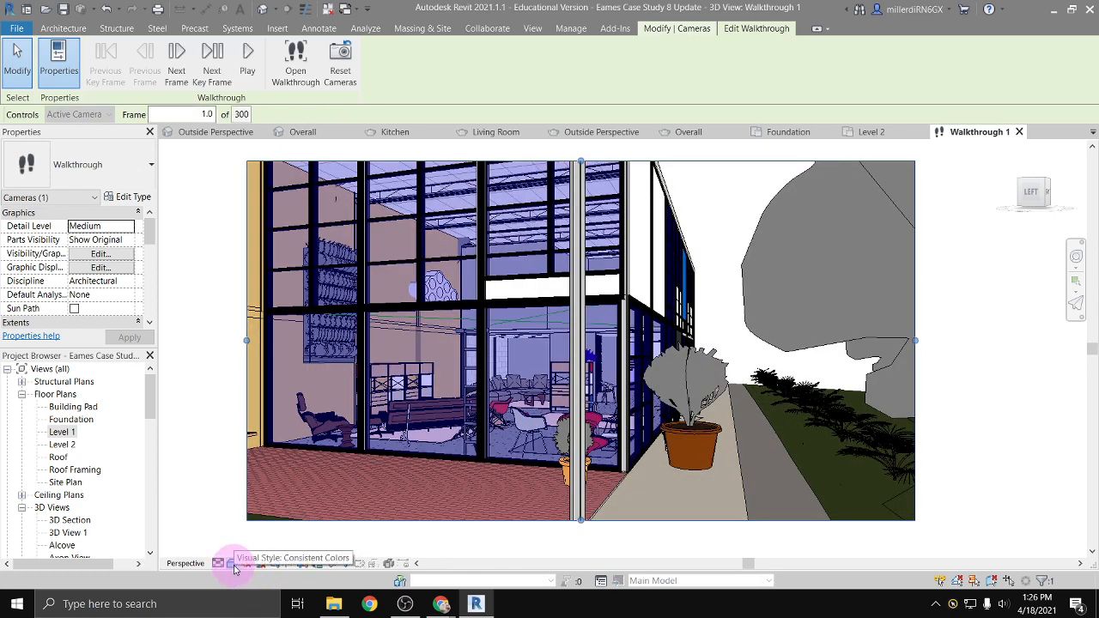
left_click(233, 567)
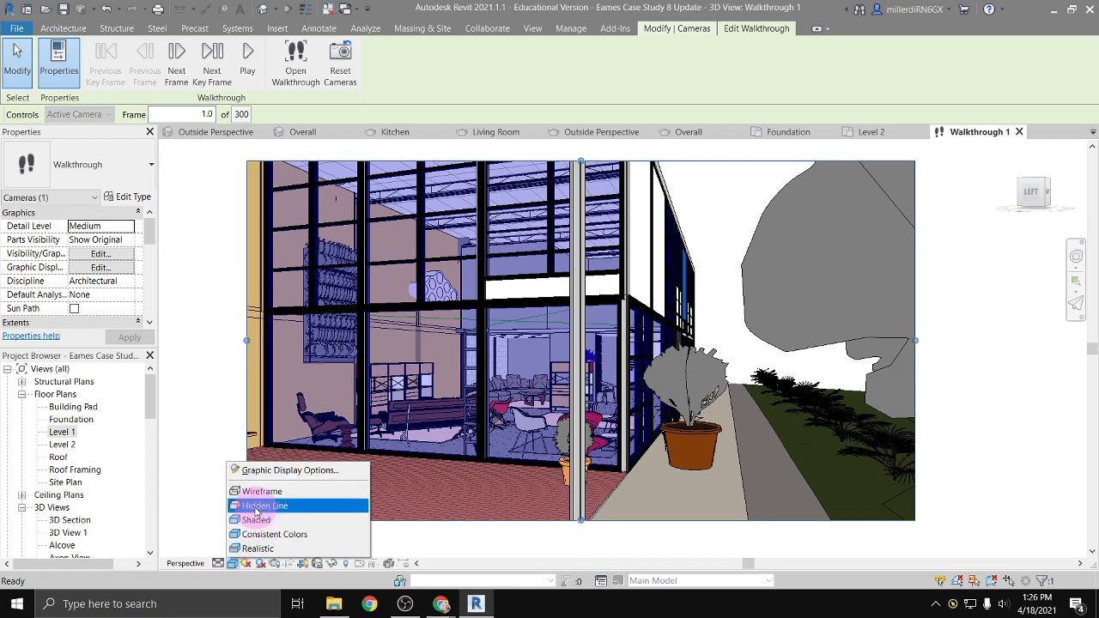
left_click(259, 563)
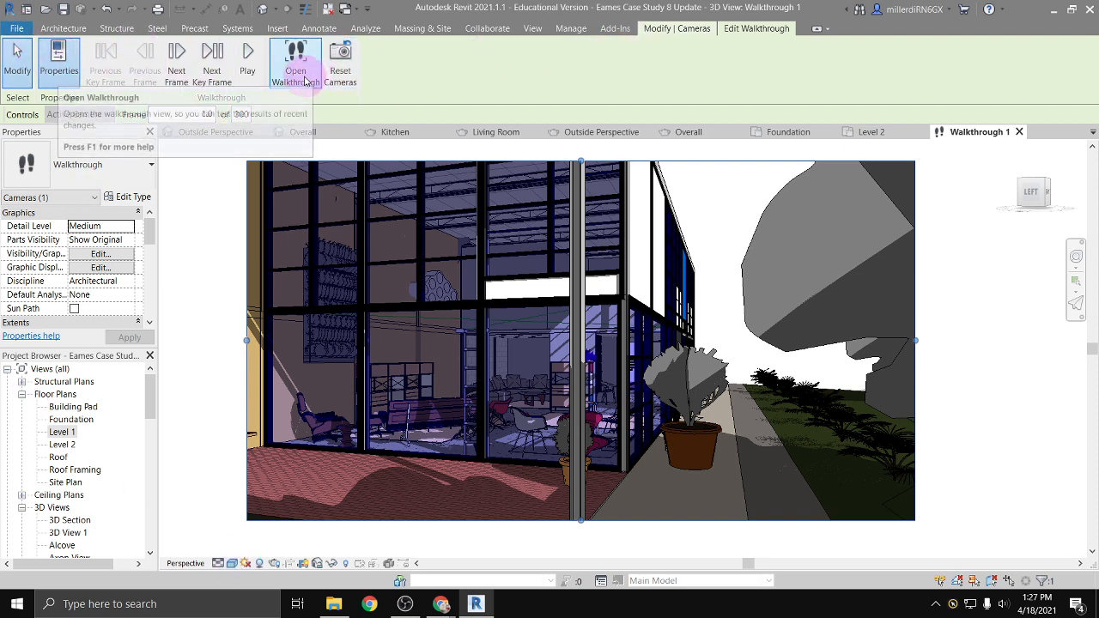
Open the South building elevation and show the walkthrough's camera in it to examine its position
left_click(53, 508)
scroll(61, 515, "down", 5)
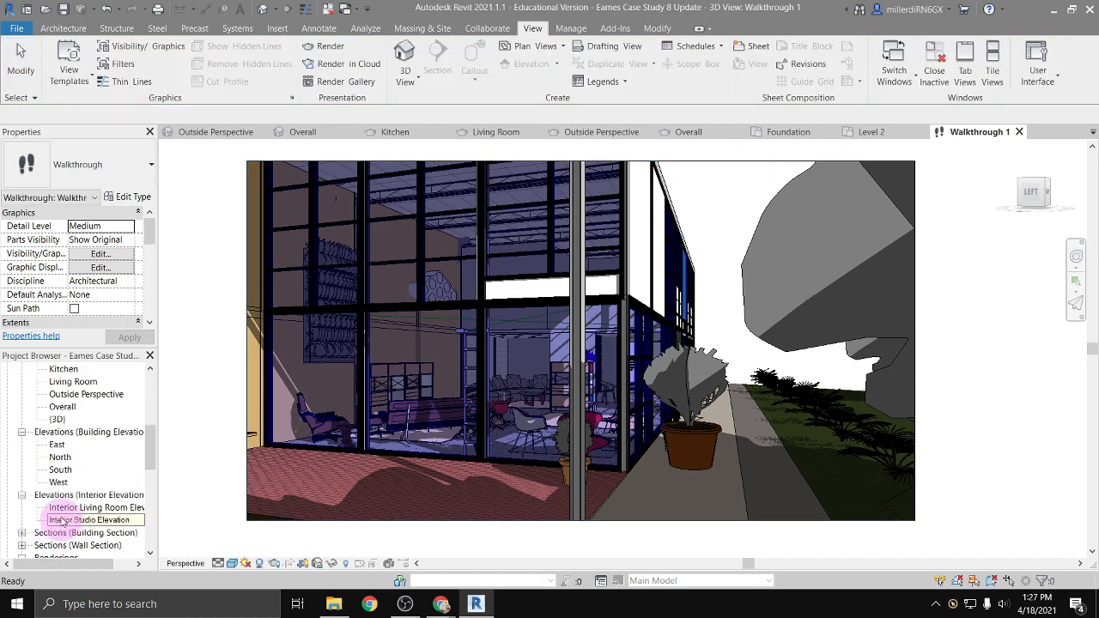
double_click(60, 470)
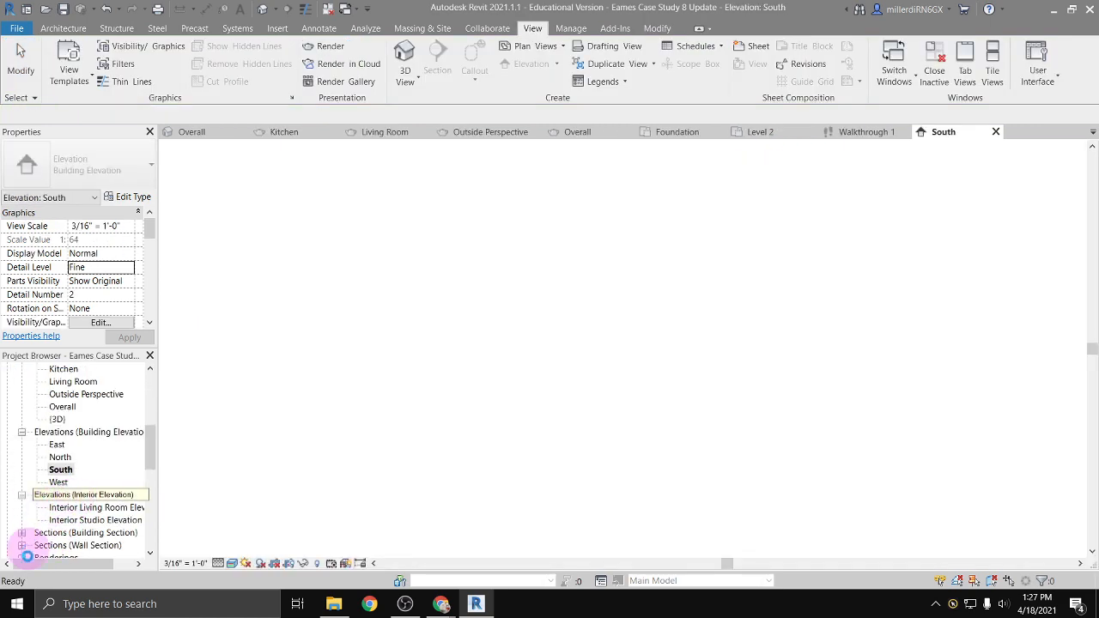
scroll(60, 469, "down", 3)
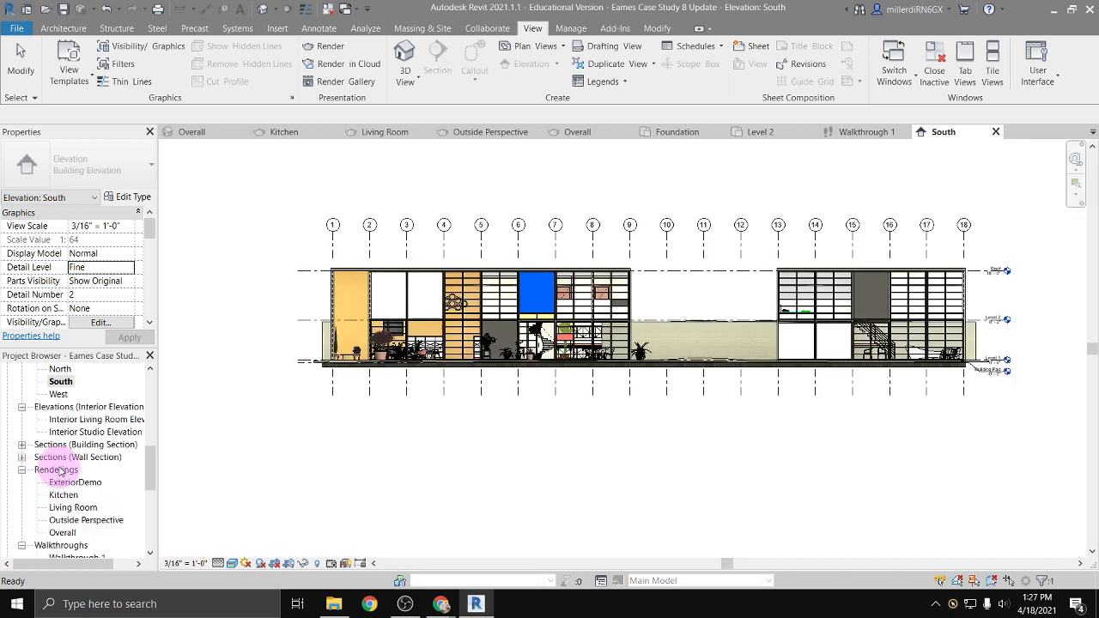
scroll(60, 472, "down", 5)
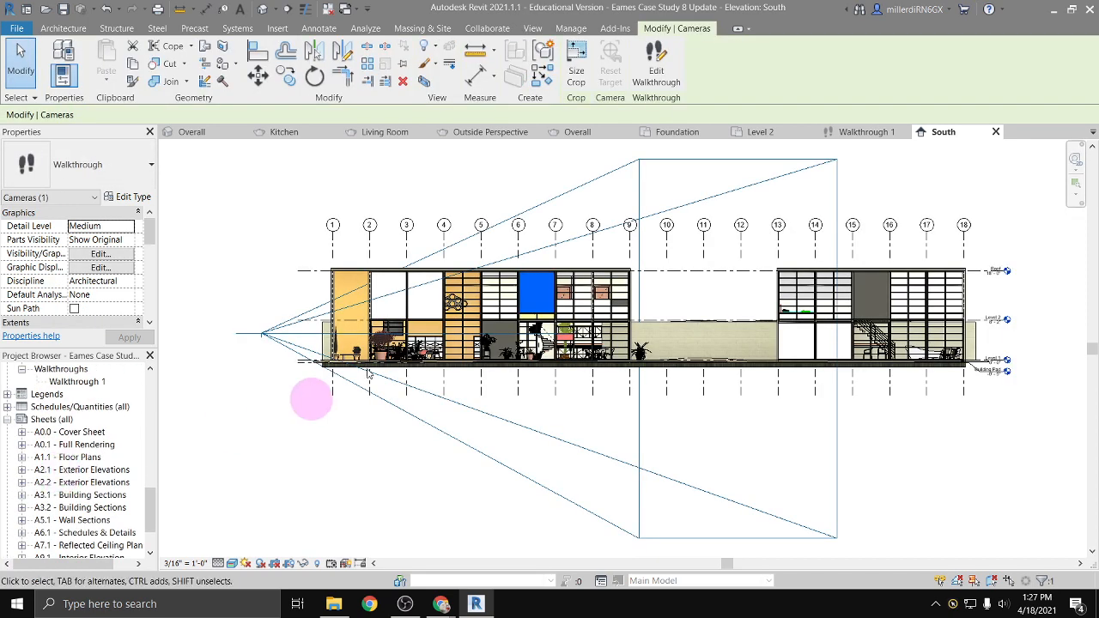
left_click(166, 513)
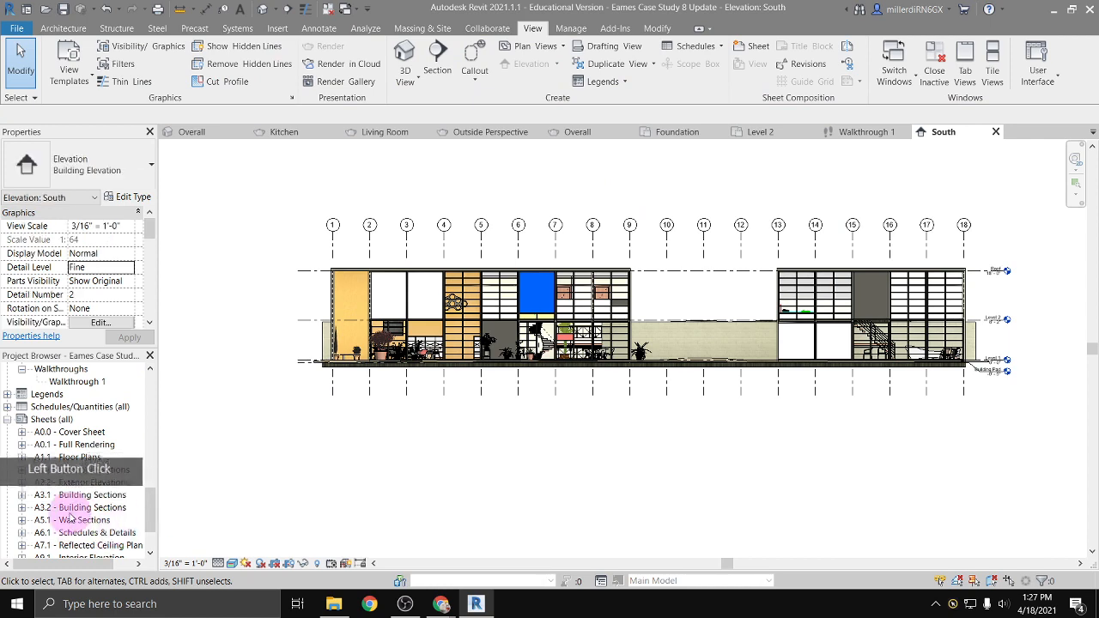
Return to the Walkthrough 1 view and start exporting it as a walkthrough animation
scroll(79, 508, "up", 3)
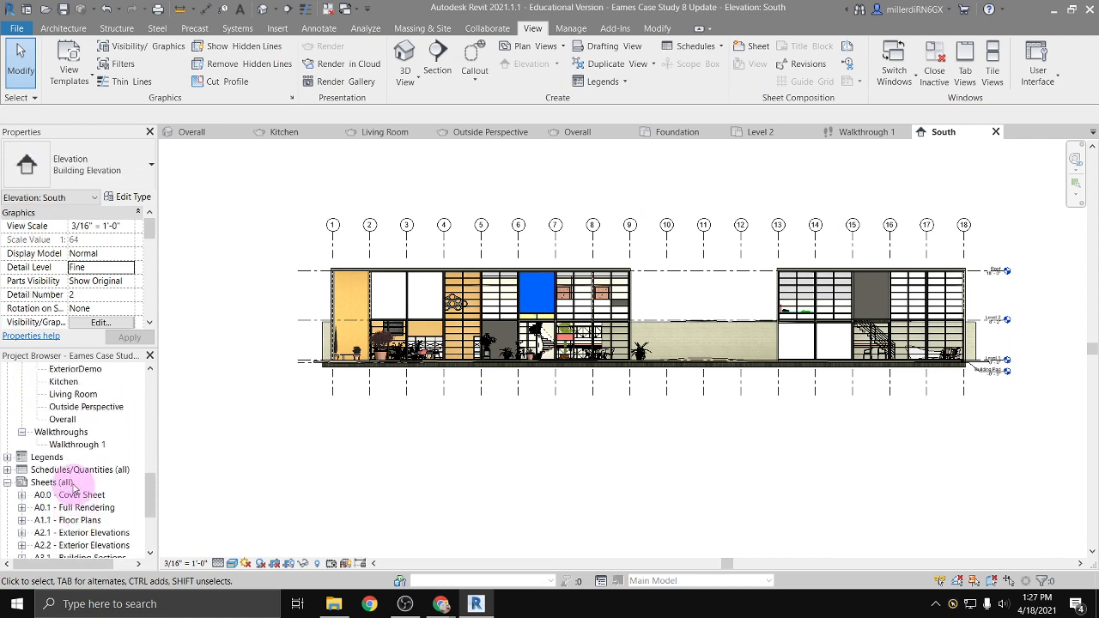
double_click(75, 445)
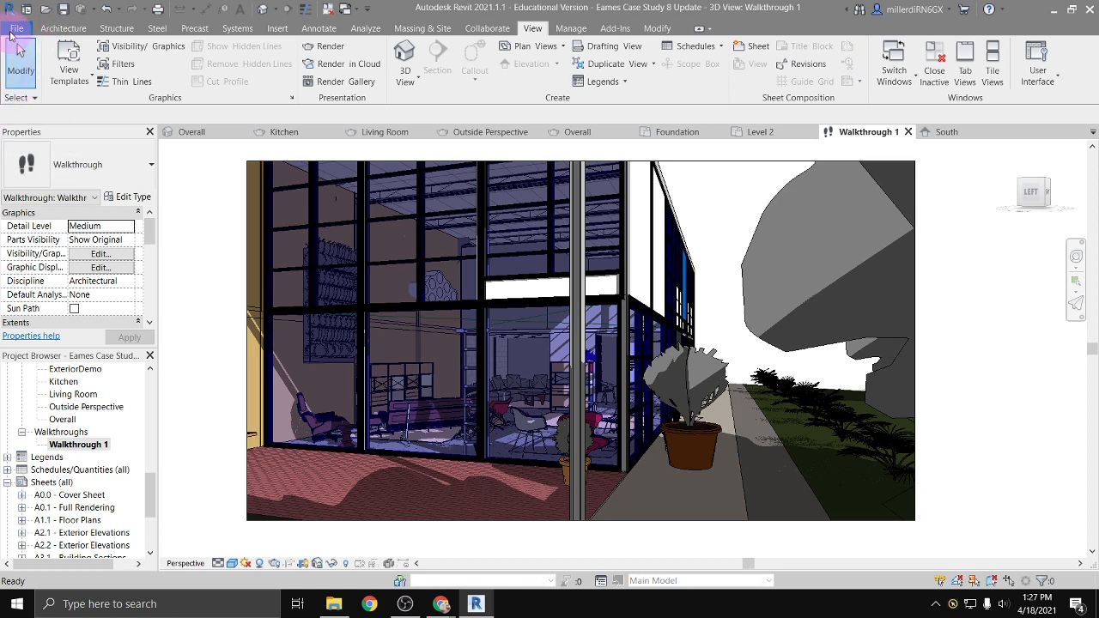
left_click(11, 32)
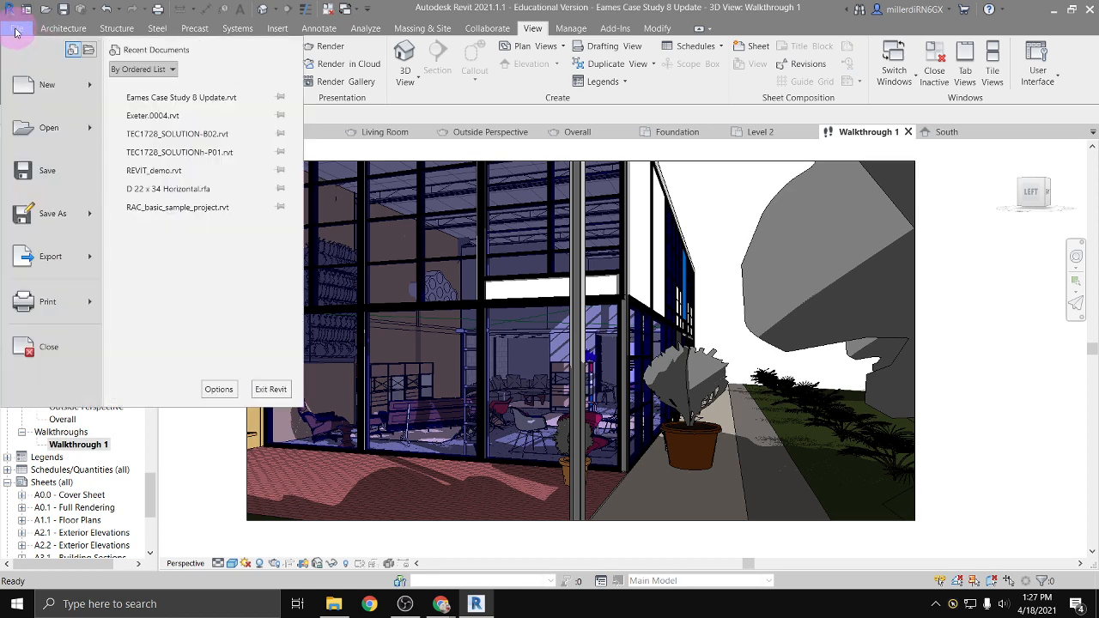
mouse_move(71, 270)
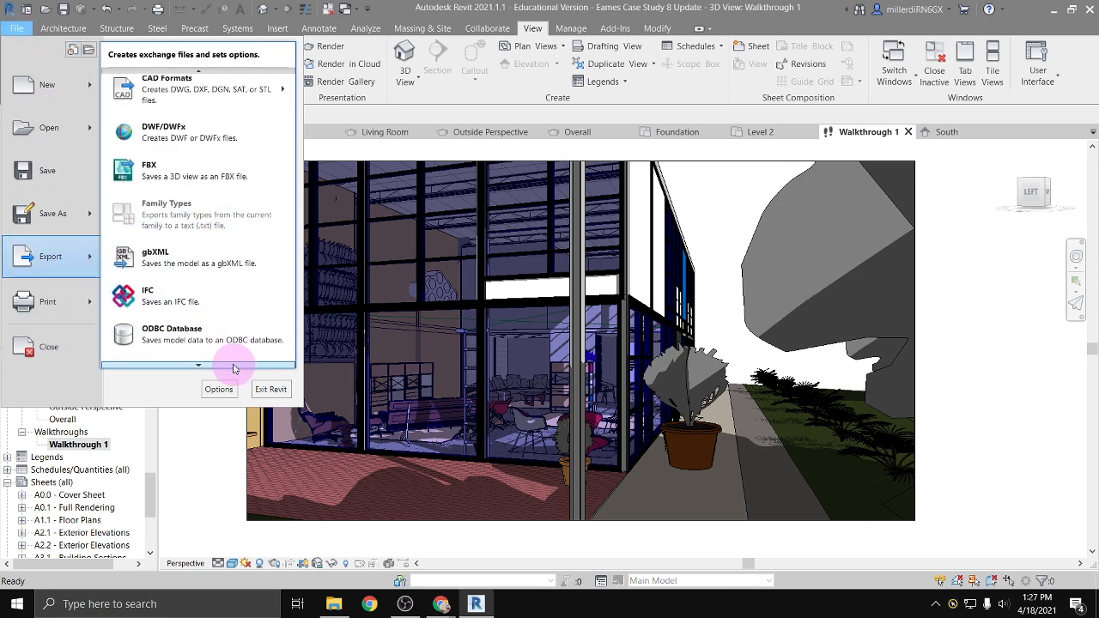
scroll(228, 359, "down", 2)
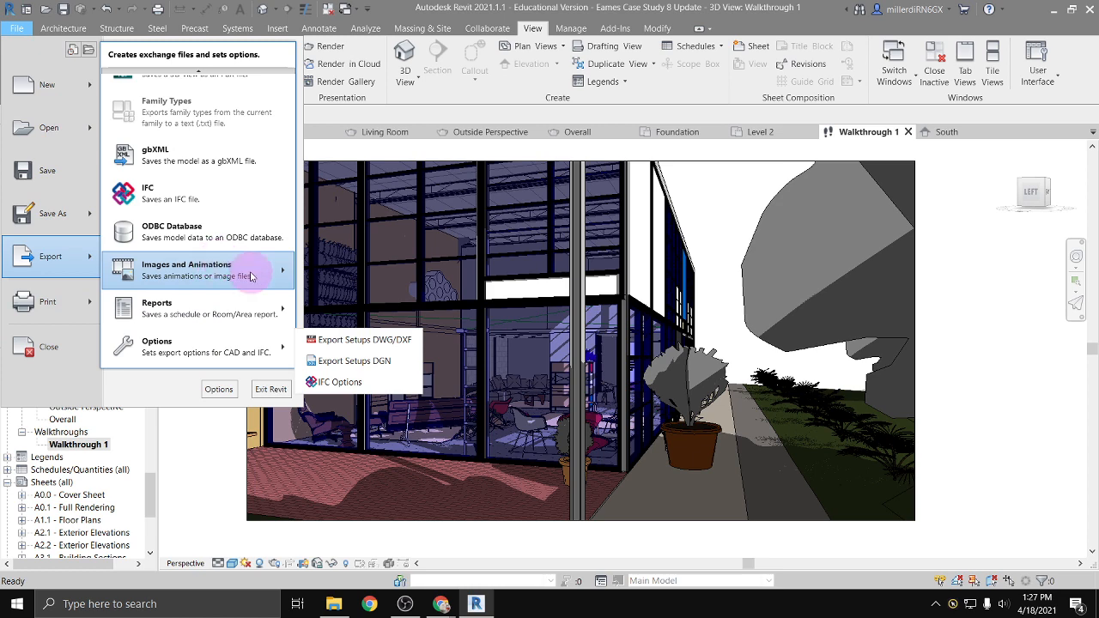
mouse_move(241, 270)
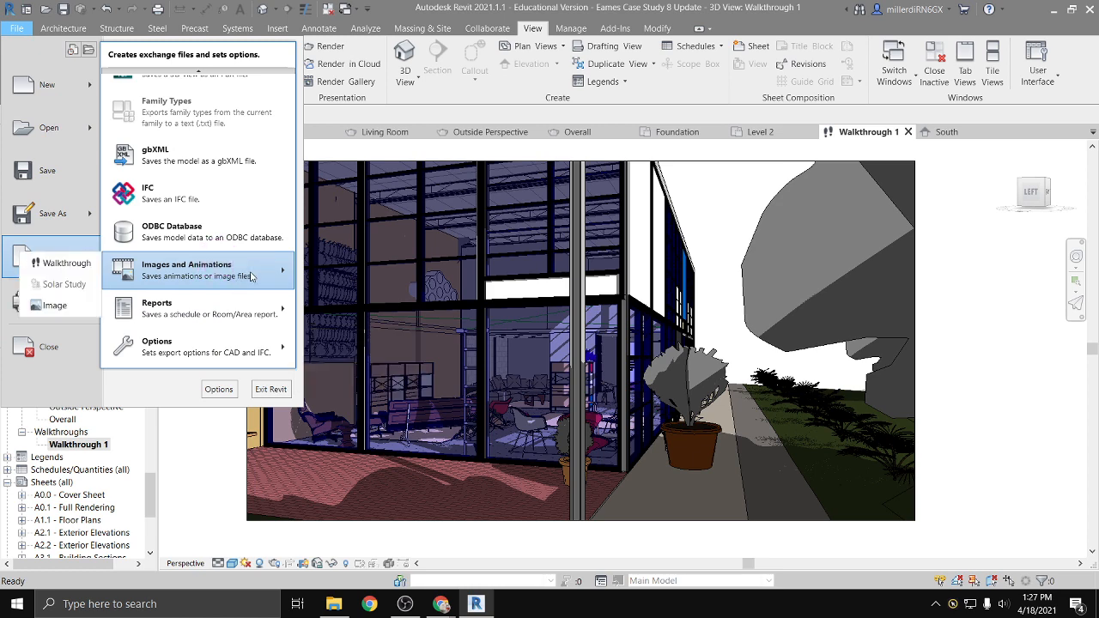
left_click(67, 263)
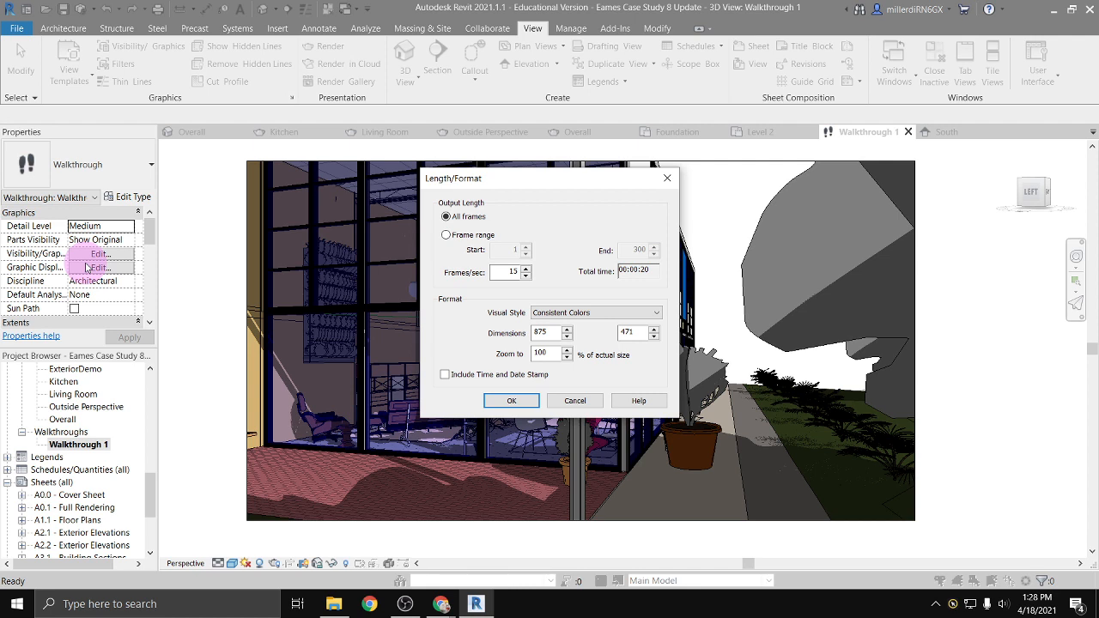
Set the exported animation's visual style to Rendering and accept the length and format settings
left_click(579, 313)
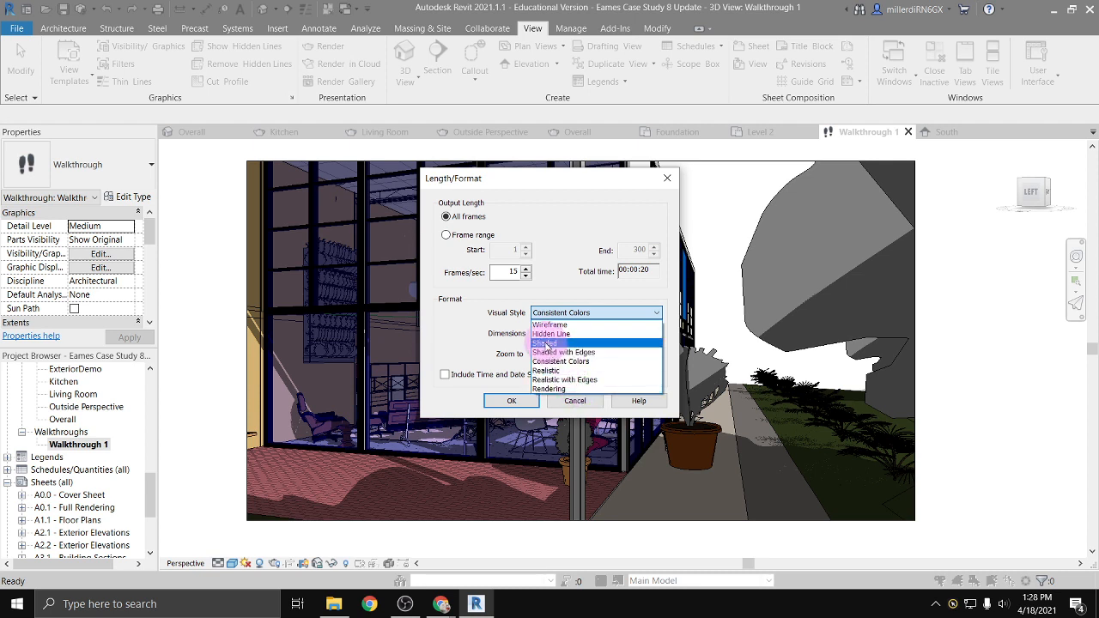
left_click(549, 389)
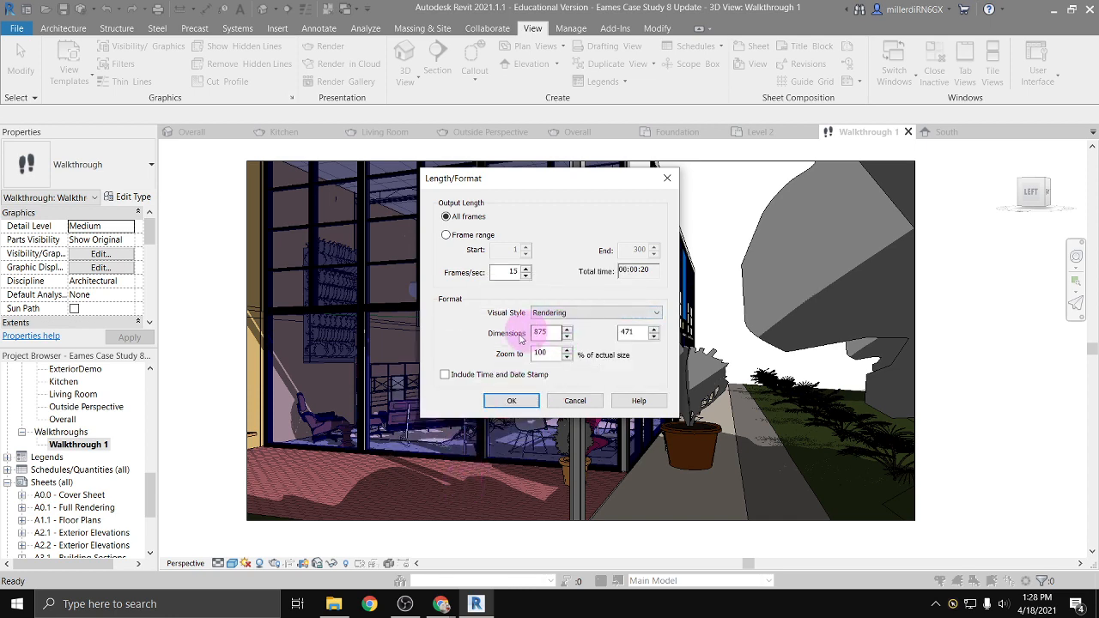
left_click(528, 400)
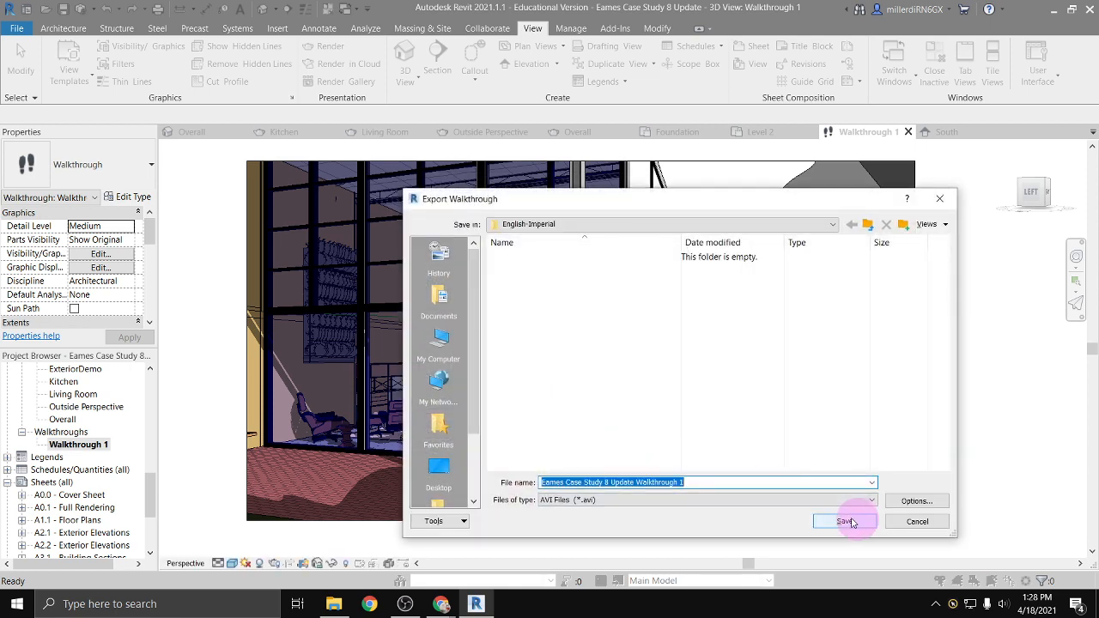
Save the animation to the Desktop as the AVI file Eames Case Study 8 Update Walkthrough 1, using Full Frames (Uncompressed) compression
left_click(440, 472)
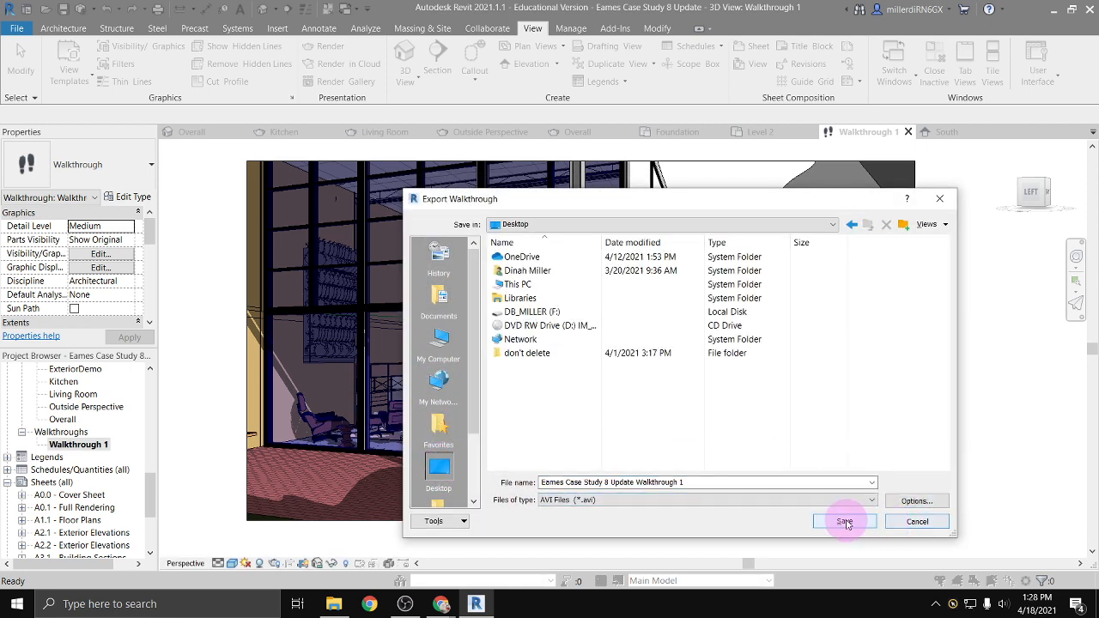
left_click(845, 520)
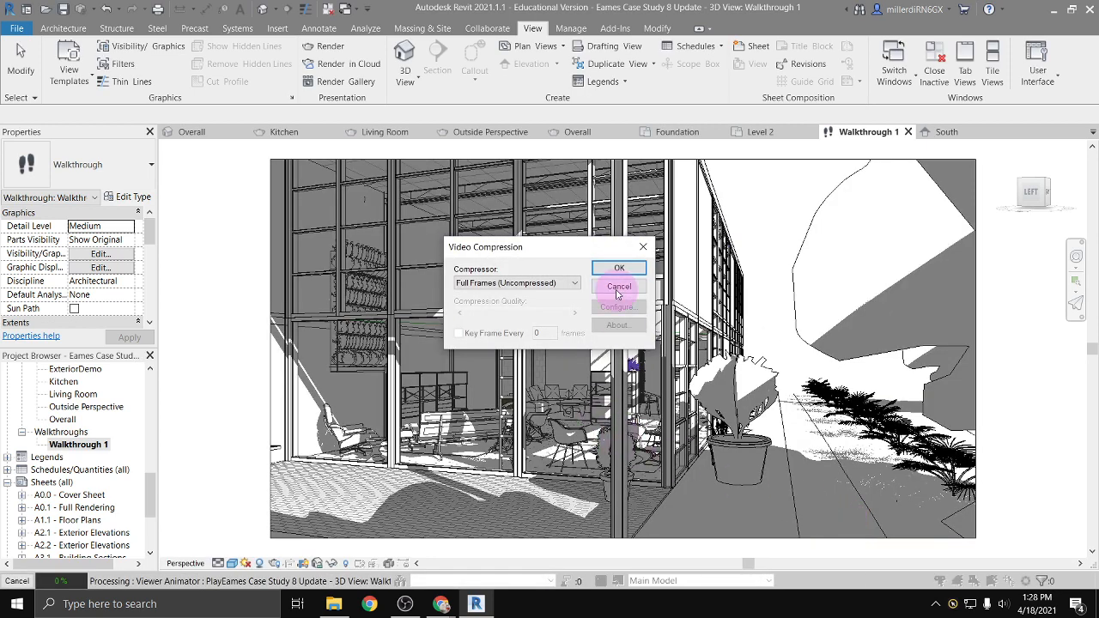
left_click(548, 283)
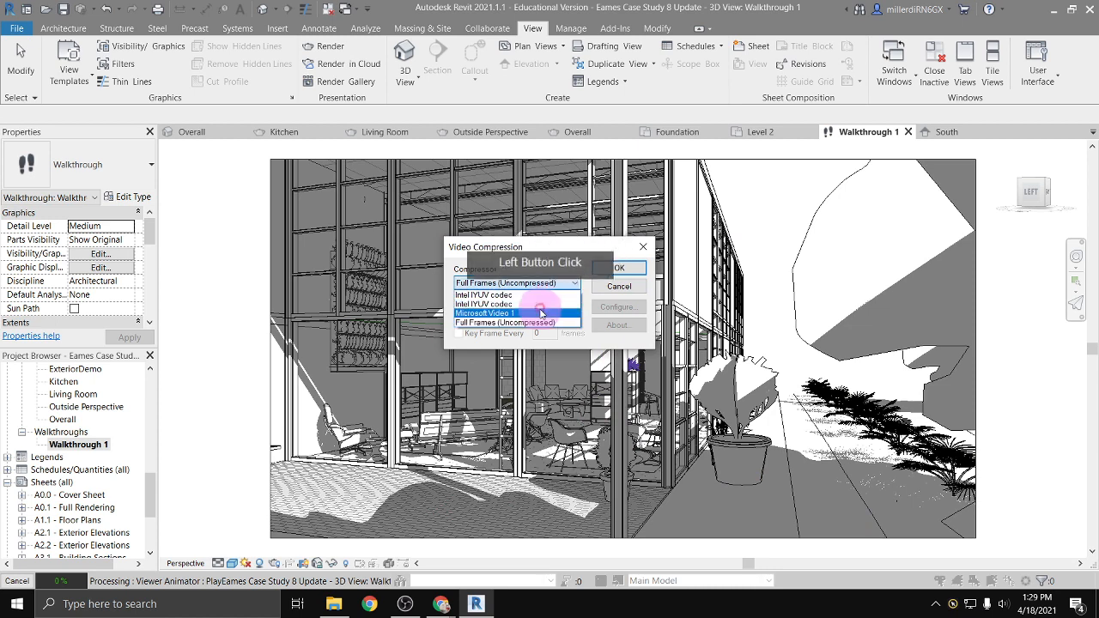
left_click(609, 274)
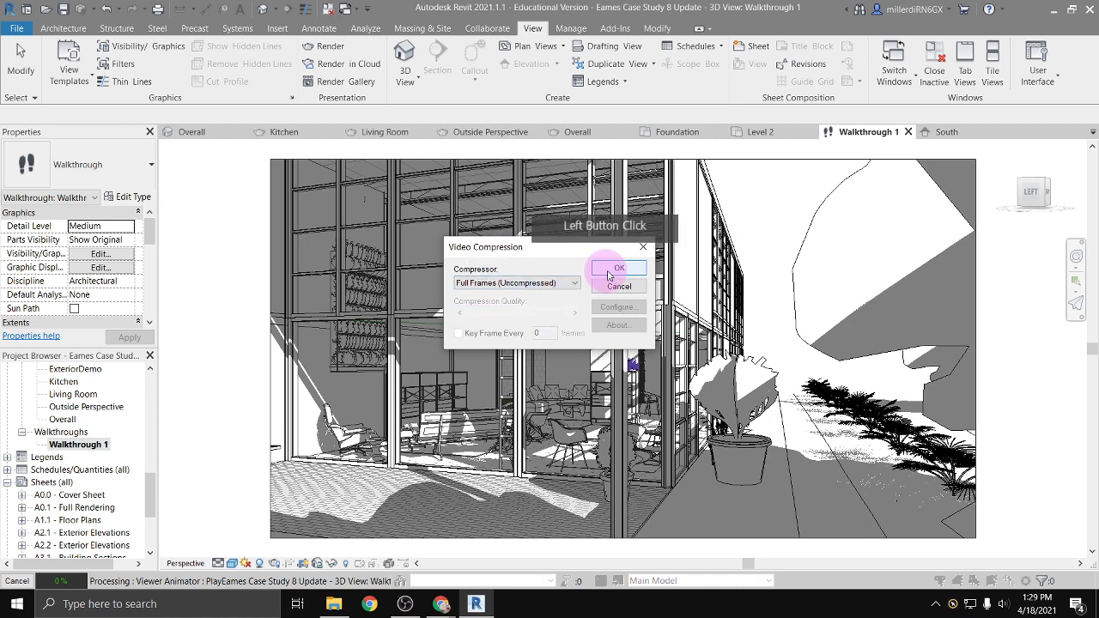
left_click(620, 269)
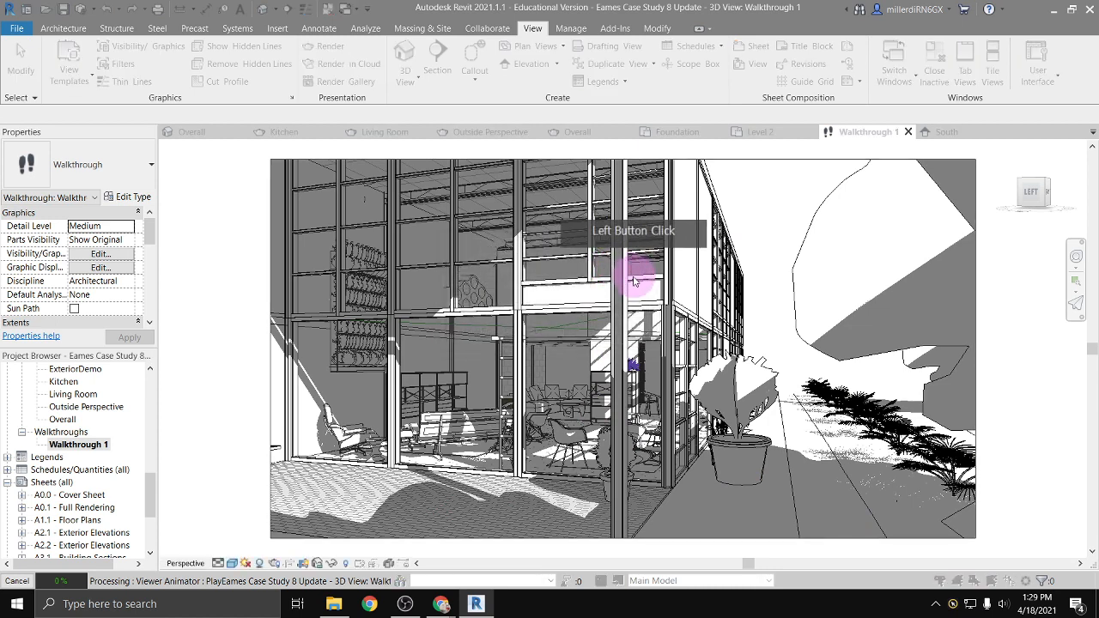